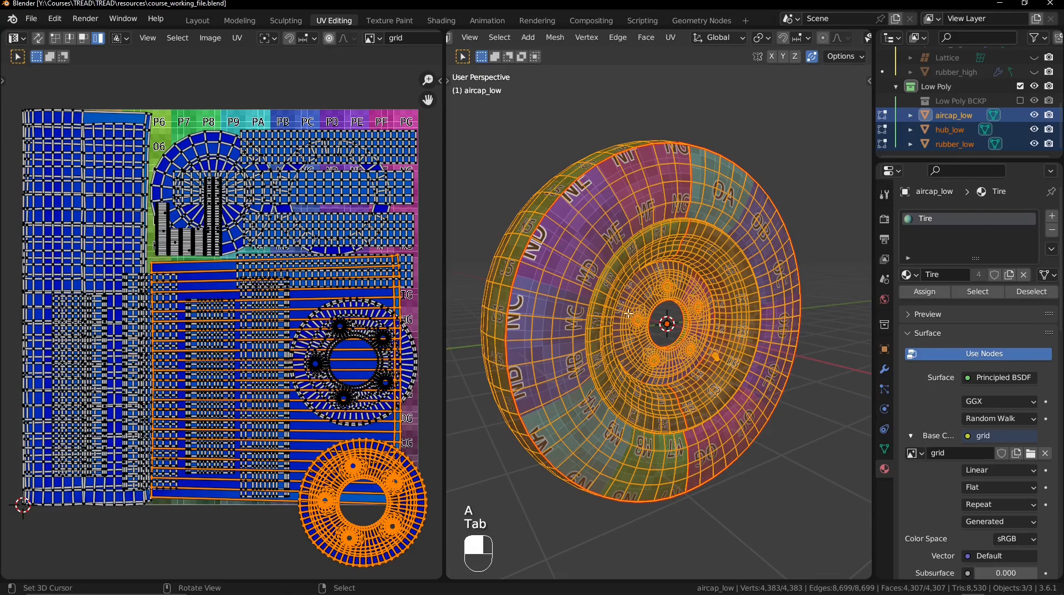
# Move the large disc-shaped UV island partly above the tile's upper edge, and undo the last island move.
pyautogui.moveTo(206, 181); pyautogui.dragTo(187, 84)
pyautogui.moveTo(350, 138); pyautogui.dragTo(354, 92)
pyautogui.hotkey('ctrl', 'z')
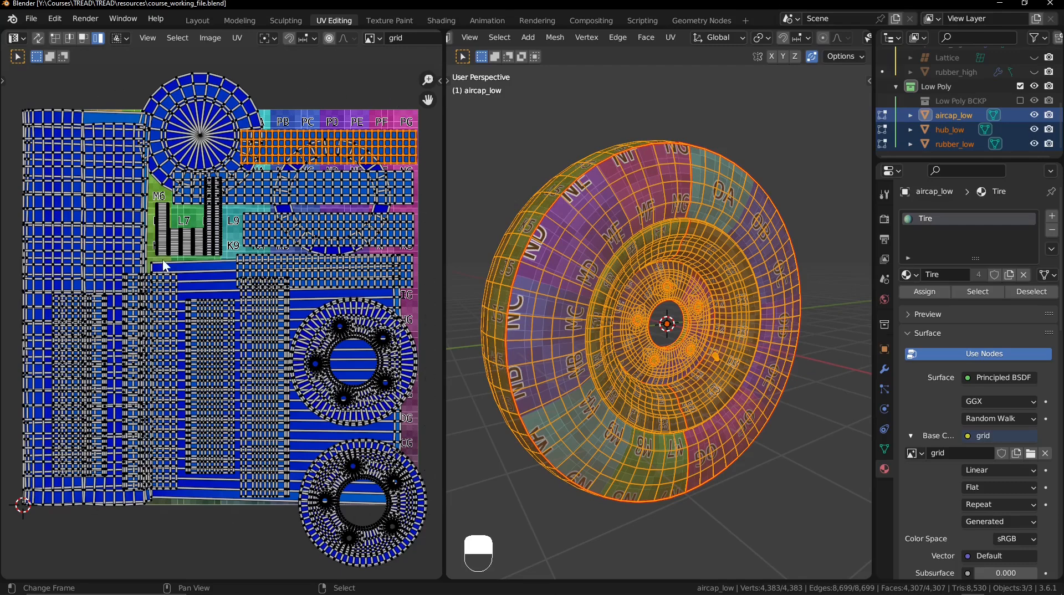
# Return aircap_low, hub_low and rubber_low to Object Mode.
pyautogui.press('Tab')
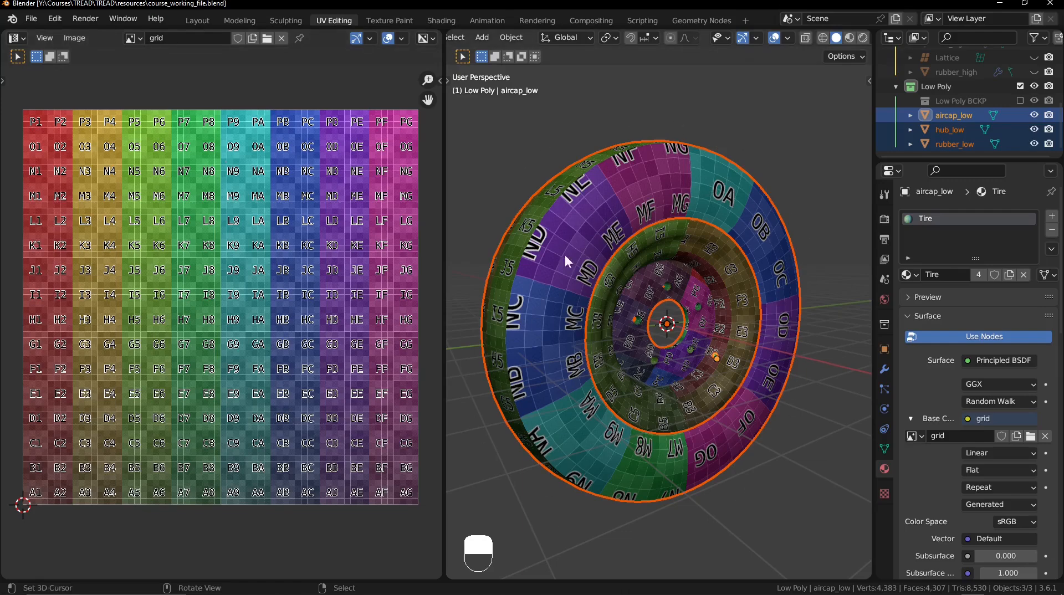
pyautogui.press('Tab')
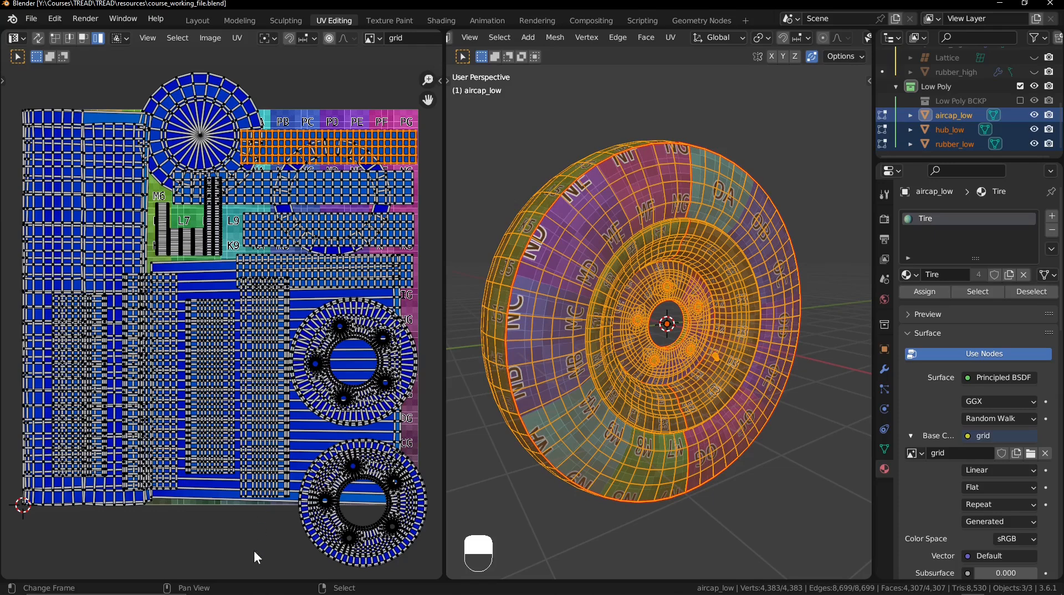
pyautogui.moveTo(662, 450)
pyautogui.mouseDown(button='middle')
pyautogui.moveTo(681, 435)
pyautogui.moveTo(675, 444)
pyautogui.mouseUp(button='middle')
pyautogui.press('Tab')
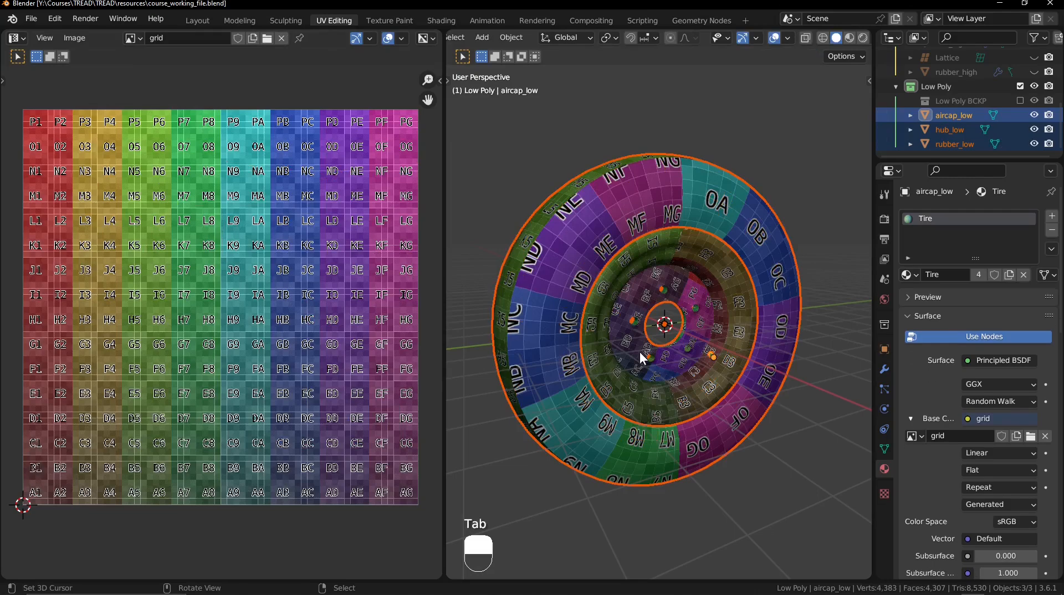
# Pick the rubber, hub and air cap of the wheel one after another to identify the separate objects.
pyautogui.click(607, 211)
pyautogui.keyDown('ctrl'); pyautogui.moveTo(641, 271); pyautogui.dragTo(651, 299, button='middle'); pyautogui.keyUp('ctrl')
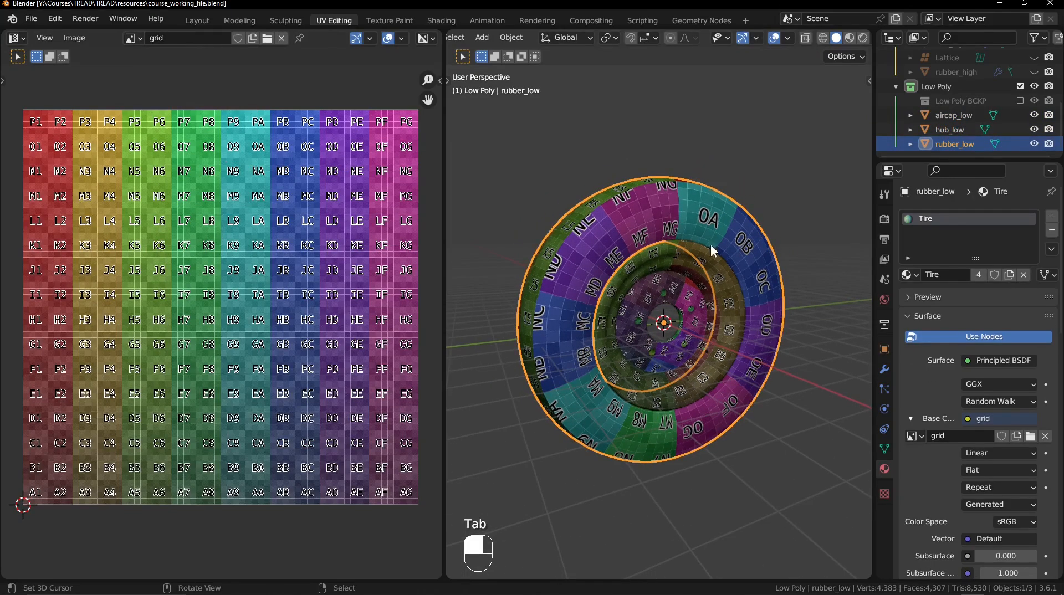
pyautogui.click(710, 265)
pyautogui.click(707, 349)
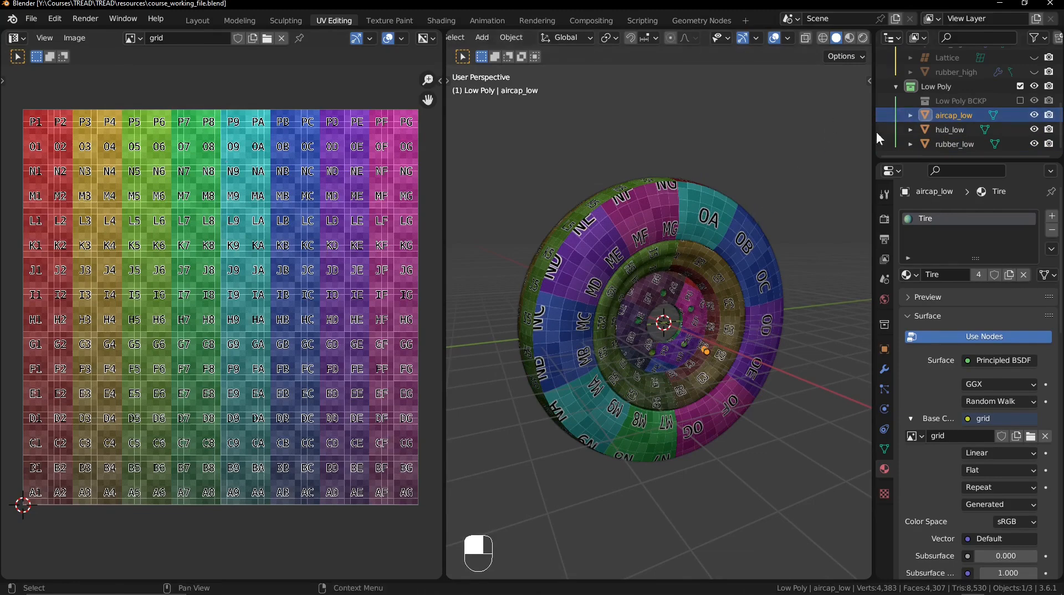
# Move all UV islands of rubber_low along X until they lie outside the UV tile, to its left.
pyautogui.click(673, 190)
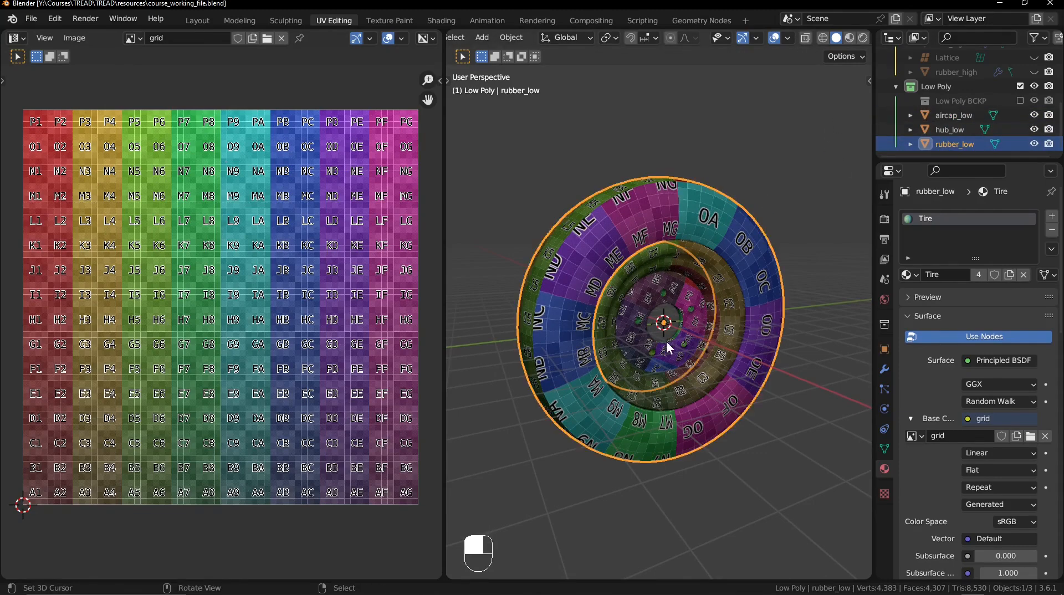
pyautogui.press('Tab')
pyautogui.keyDown('ctrl'); pyautogui.moveTo(304, 278); pyautogui.dragTo(244, 188, button='middle'); pyautogui.keyUp('ctrl')
pyautogui.keyDown('ctrl'); pyautogui.moveTo(162, 181); pyautogui.dragTo(254, 327, button='middle'); pyautogui.keyUp('ctrl')
pyautogui.moveTo(255, 330); pyautogui.dragTo(318, 332, button='middle')
pyautogui.press('a')
pyautogui.press('g')
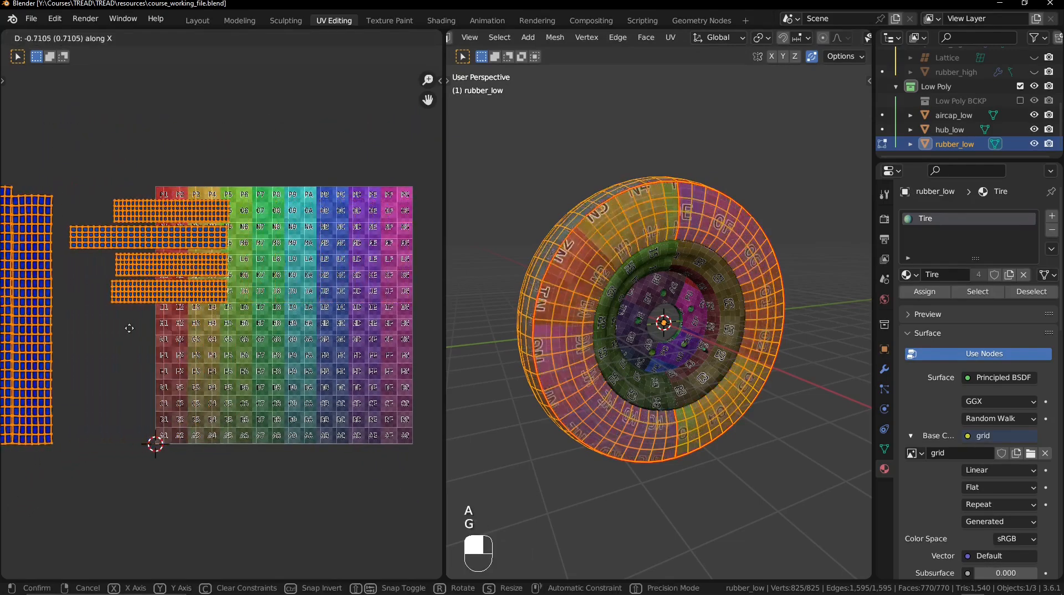
pyautogui.keyDown('shift'); pyautogui.click(93, 324); pyautogui.keyUp('shift')
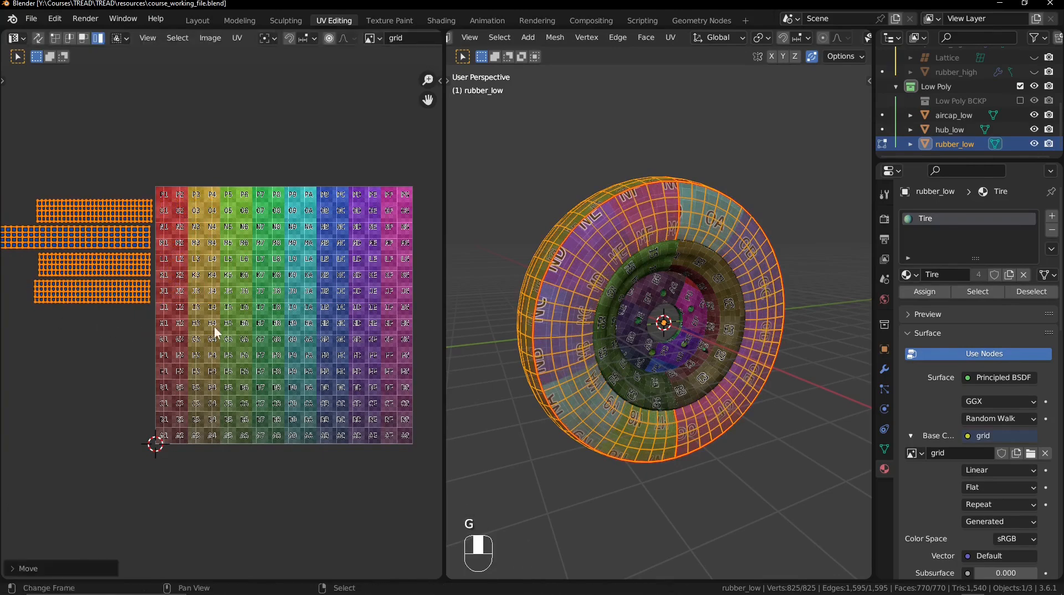
pyautogui.keyDown('ctrl'); pyautogui.moveTo(214, 326); pyautogui.dragTo(349, 379, button='middle'); pyautogui.keyUp('ctrl')
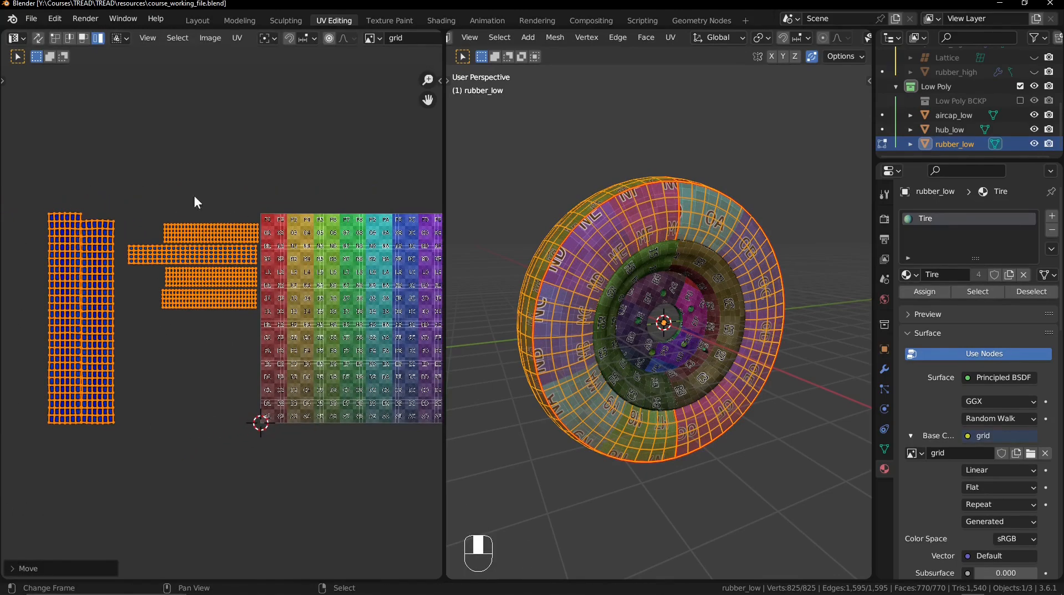
pyautogui.press('Tab')
# Move all UV islands of hub_low along Y until they lie just above the UV tile.
pyautogui.click(643, 303)
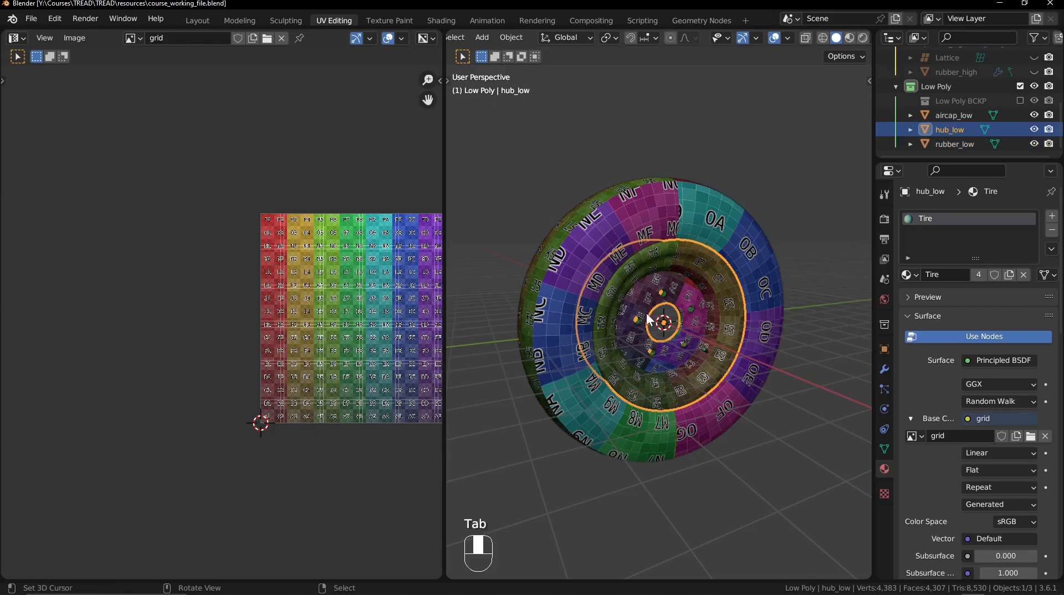
pyautogui.press('Tab')
pyautogui.press('a')
pyautogui.moveTo(404, 420); pyautogui.dragTo(304, 413, button='middle')
pyautogui.press('a')
pyautogui.press('g')
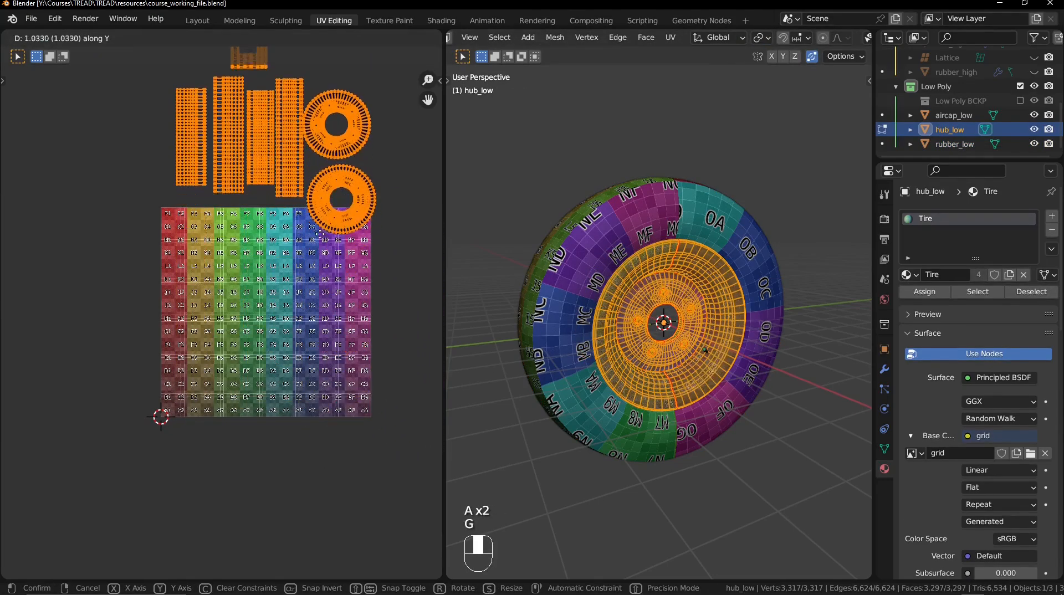
pyautogui.click(320, 218)
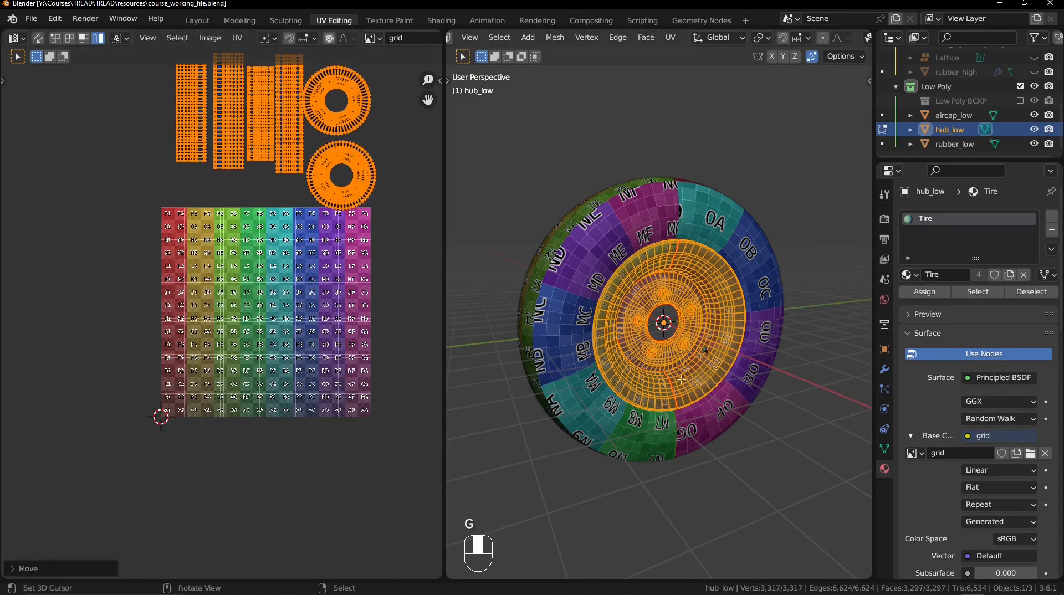
pyautogui.moveTo(659, 428); pyautogui.dragTo(659, 410, button='middle')
pyautogui.press('Tab')
# Move all UV islands of aircap_low along X until they lie outside the UV tile, to its right.
pyautogui.keyDown('shift'); pyautogui.moveTo(711, 431); pyautogui.dragTo(667, 314, button='middle'); pyautogui.keyUp('shift')
pyautogui.scroll(5, 654, 338)
pyautogui.click(667, 314)
pyautogui.press('Tab')
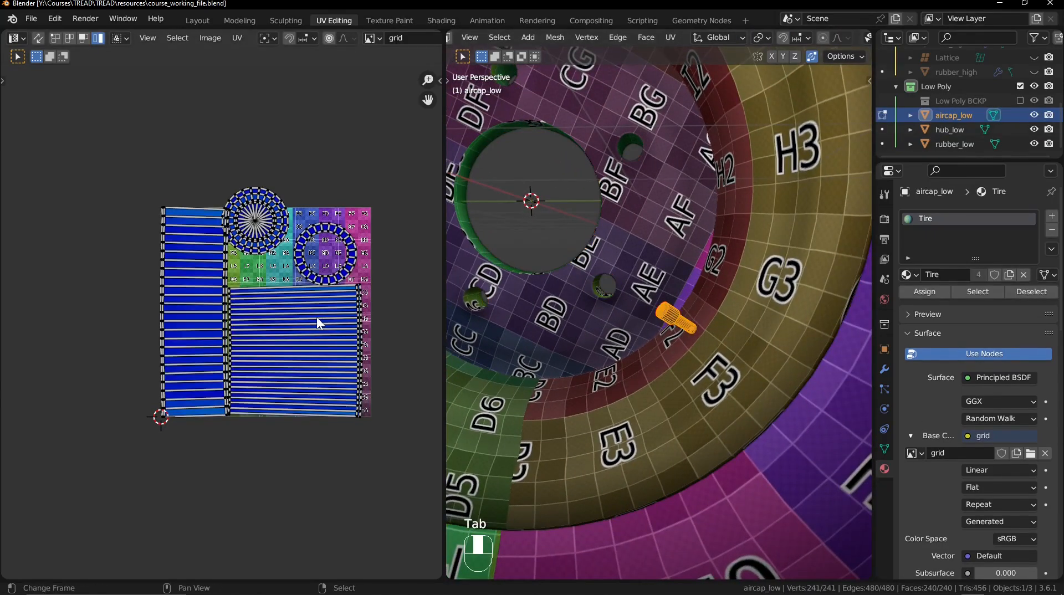
pyautogui.press('a')
pyautogui.press('g')
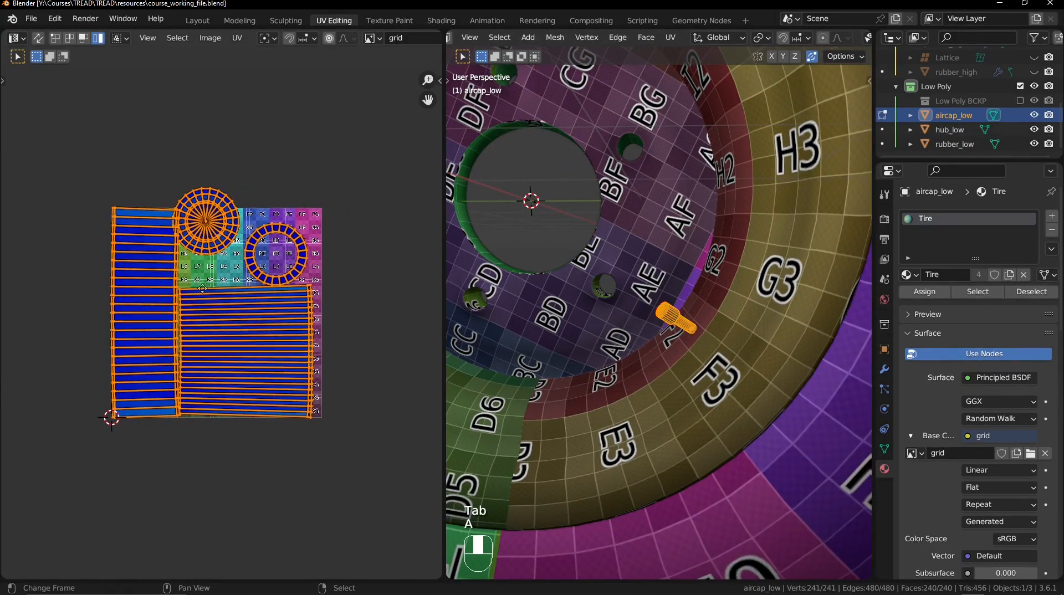
pyautogui.press('x')
pyautogui.click(410, 288)
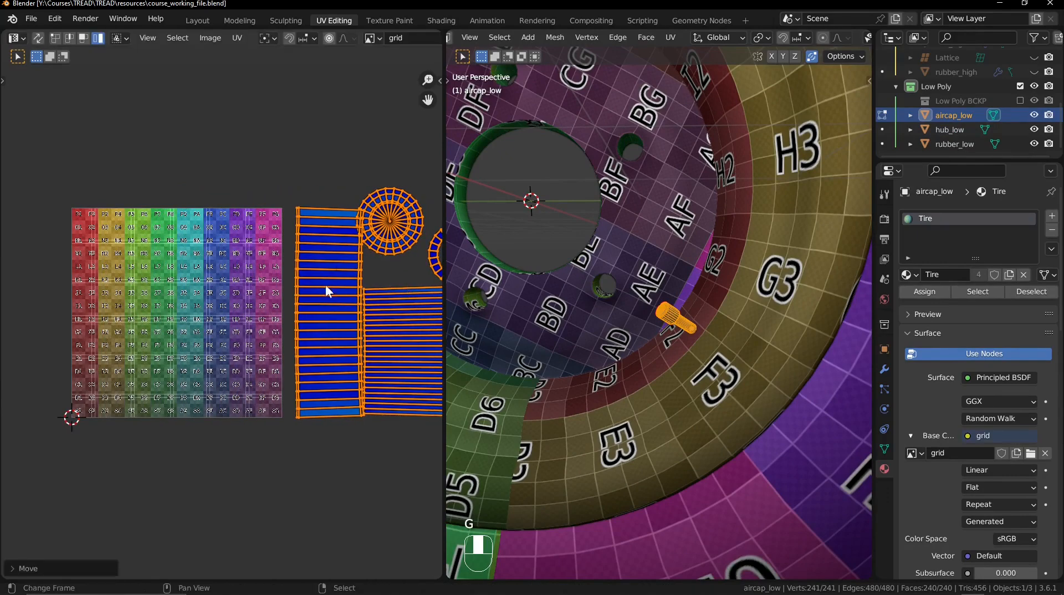
pyautogui.moveTo(585, 402); pyautogui.dragTo(621, 383, button='middle')
pyautogui.press('Tab')
# Open rubber_low in Edit Mode and select its two tall tread UV islands.
pyautogui.moveTo(682, 255)
pyautogui.keyDown('ctrl'); pyautogui.mouseDown(button='middle')
pyautogui.moveTo(703, 329)
pyautogui.moveTo(687, 325)
pyautogui.moveTo(689, 348)
pyautogui.moveTo(708, 357)
pyautogui.moveTo(663, 263)
pyautogui.mouseUp(button='middle'); pyautogui.keyUp('ctrl')
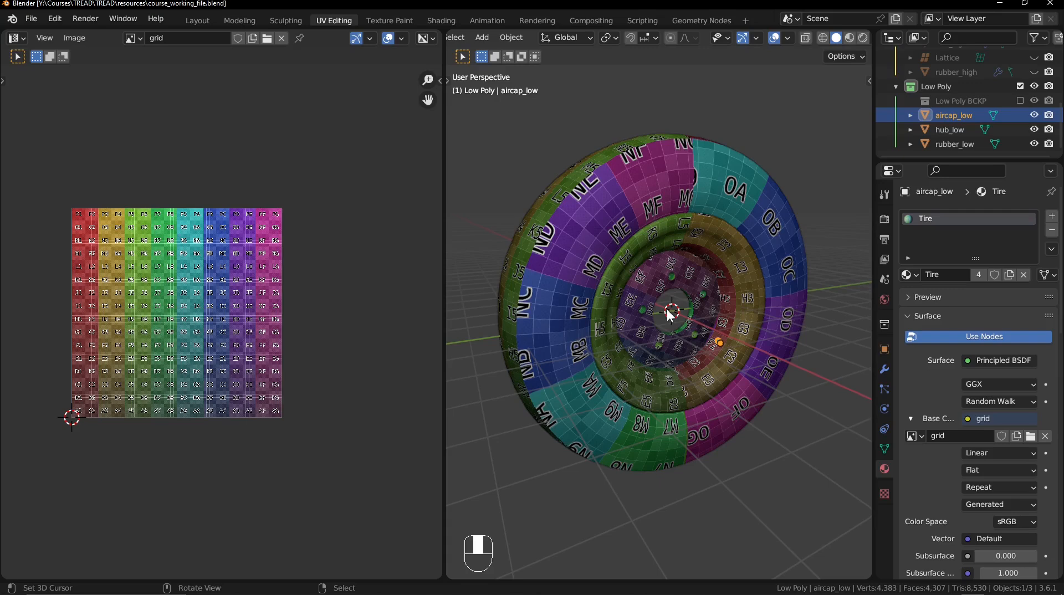
pyautogui.moveTo(592, 205)
pyautogui.mouseDown(button='middle')
pyautogui.moveTo(635, 198)
pyautogui.moveTo(597, 210)
pyautogui.mouseUp(button='middle')
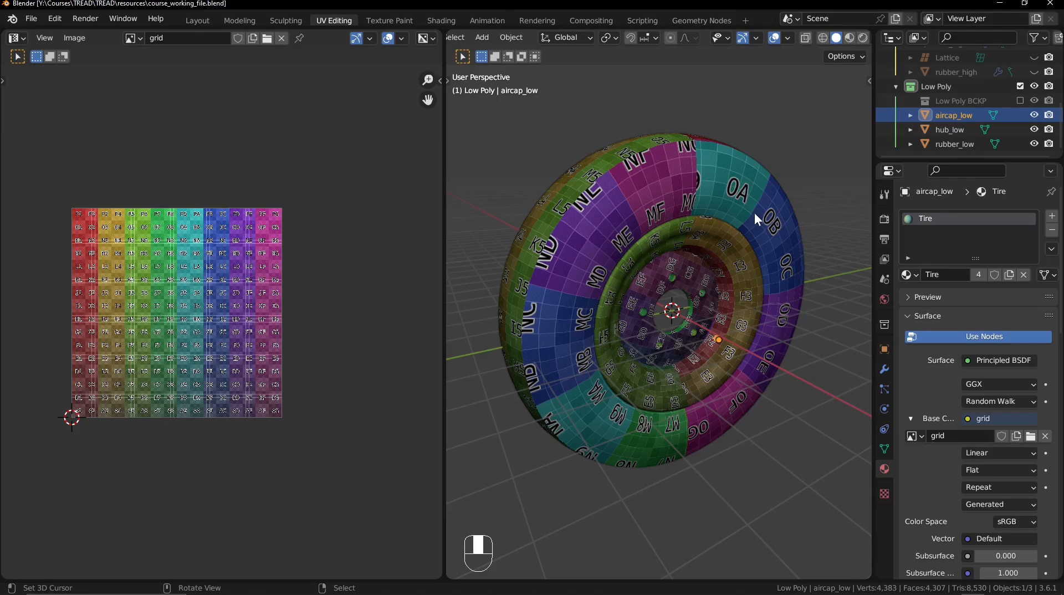
pyautogui.moveTo(626, 245); pyautogui.dragTo(643, 319, button='middle')
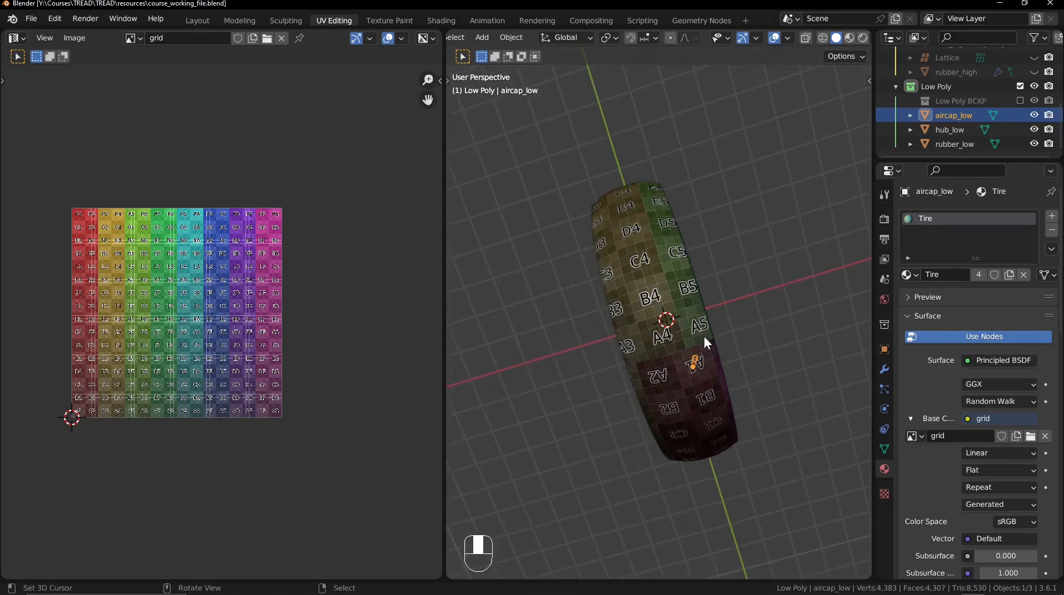
pyautogui.moveTo(760, 296); pyautogui.dragTo(828, 325, button='middle')
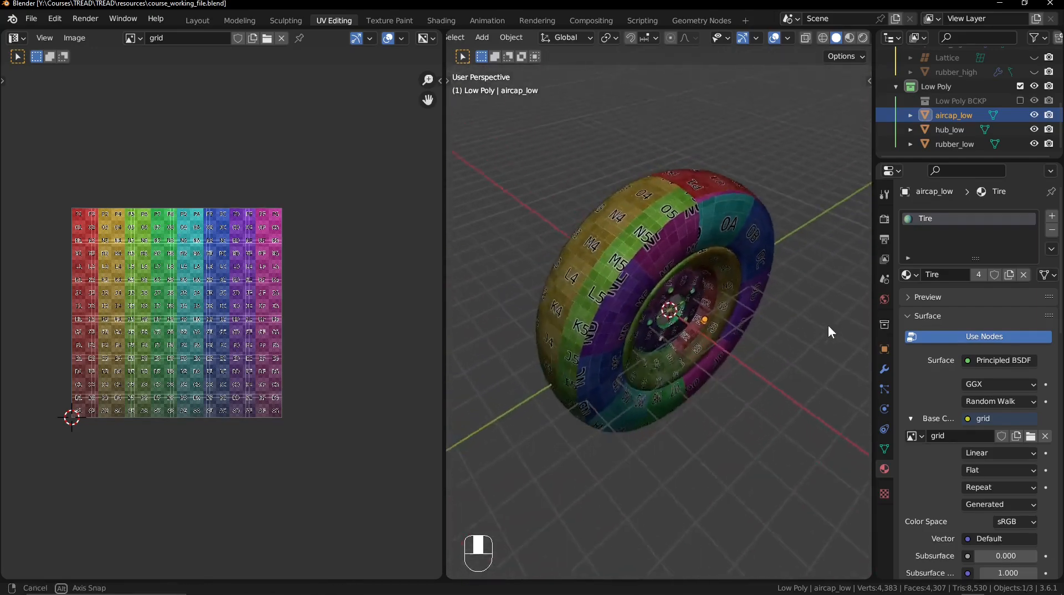
pyautogui.click(708, 200)
pyautogui.press('Tab')
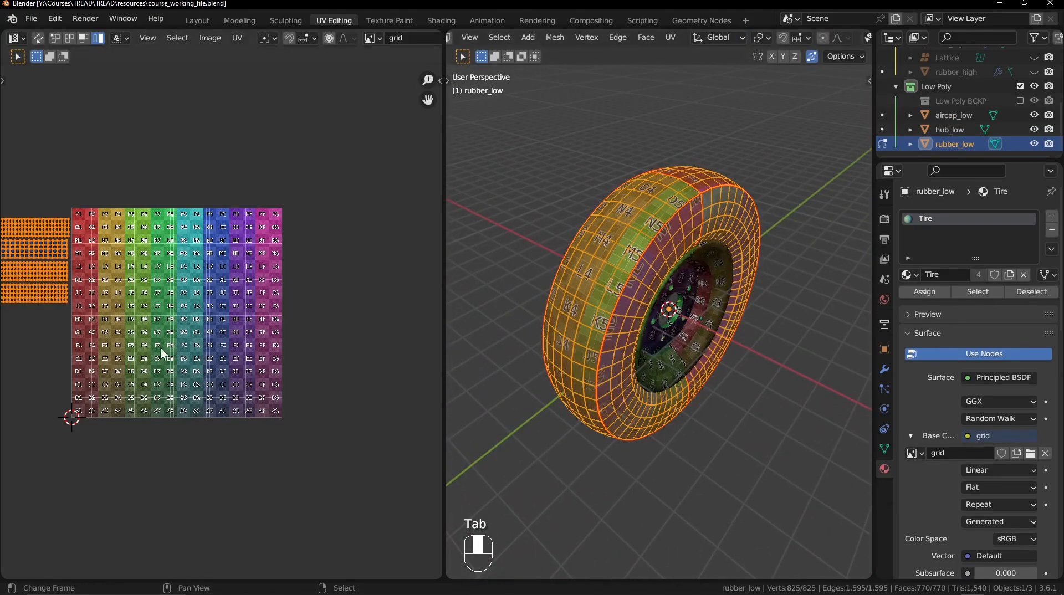
pyautogui.moveTo(107, 339); pyautogui.dragTo(353, 324, button='middle')
pyautogui.click(172, 238)
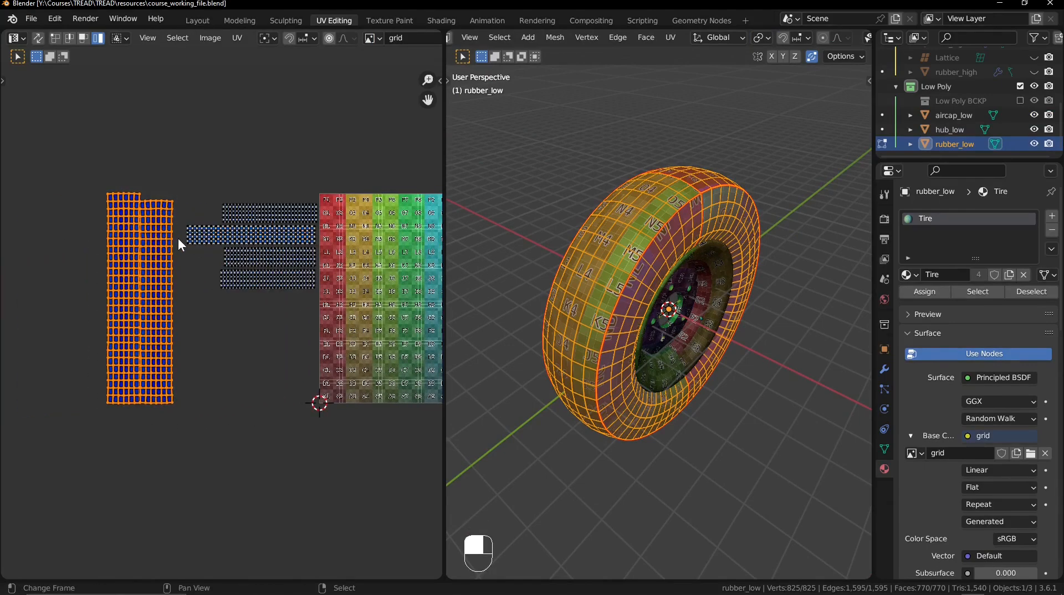
# Try shifting the two tread UV islands slightly along X and scaling them up uniformly.
pyautogui.press('g')
pyautogui.press('x')
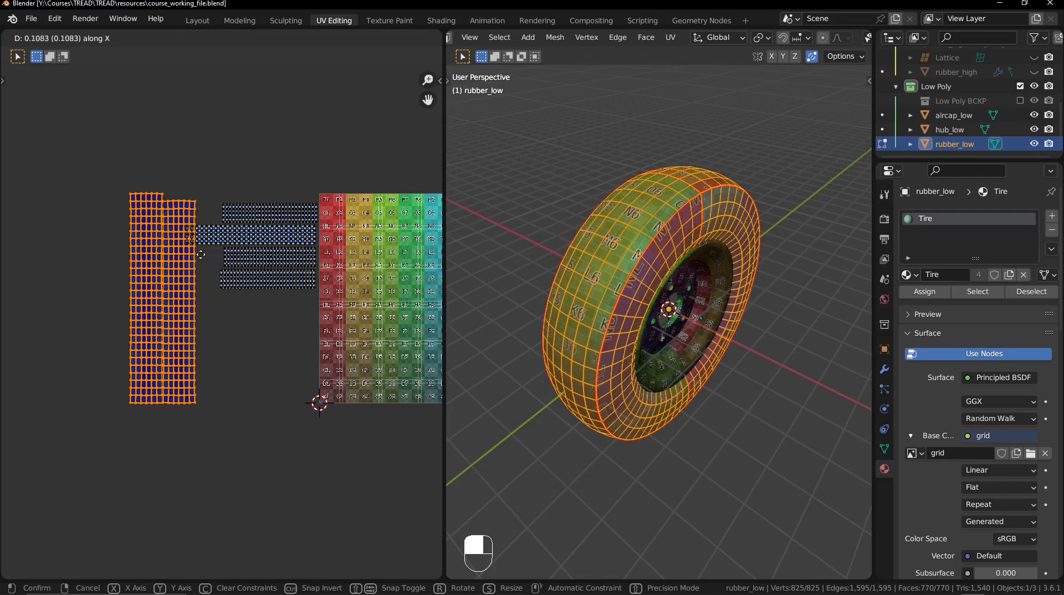
pyautogui.click(178, 258)
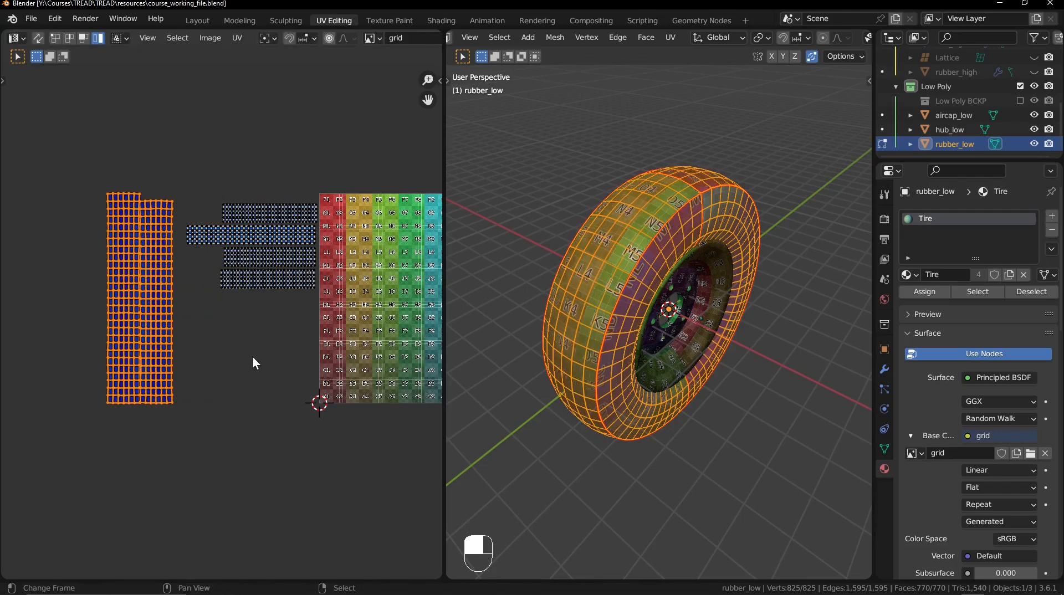
pyautogui.moveTo(700, 356); pyautogui.dragTo(690, 294, button='middle')
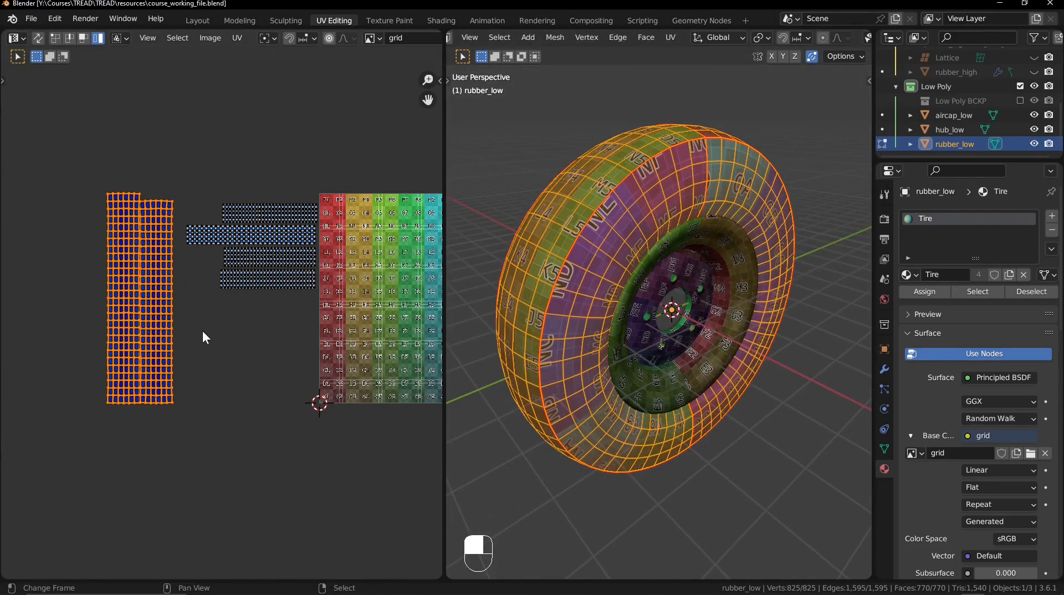
pyautogui.press('s')
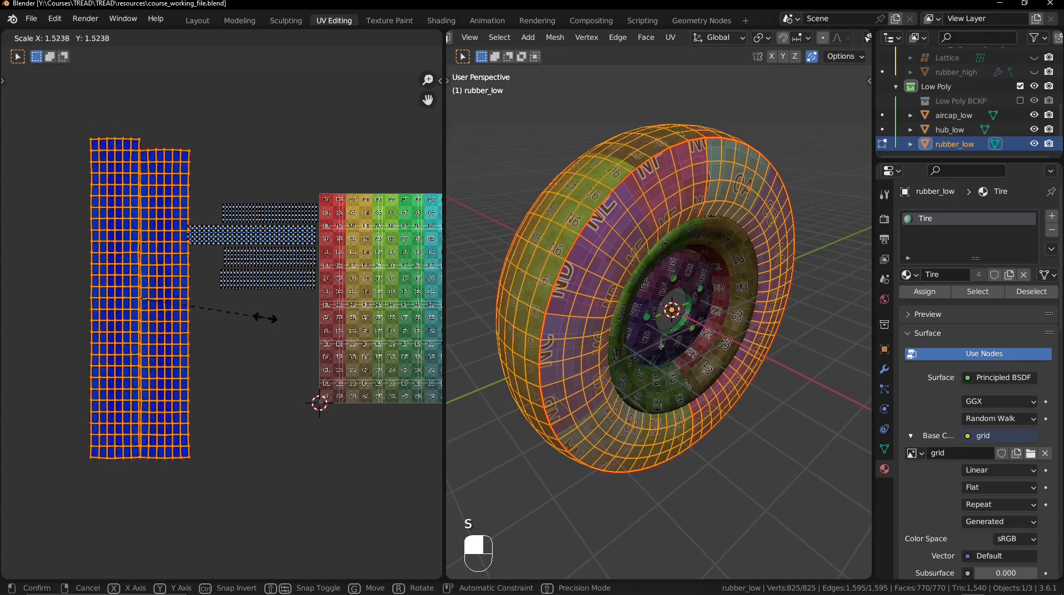
pyautogui.click(233, 326)
# Move the two tread UV islands along X by about one tile width, onto the left side of the tile.
pyautogui.press('g')
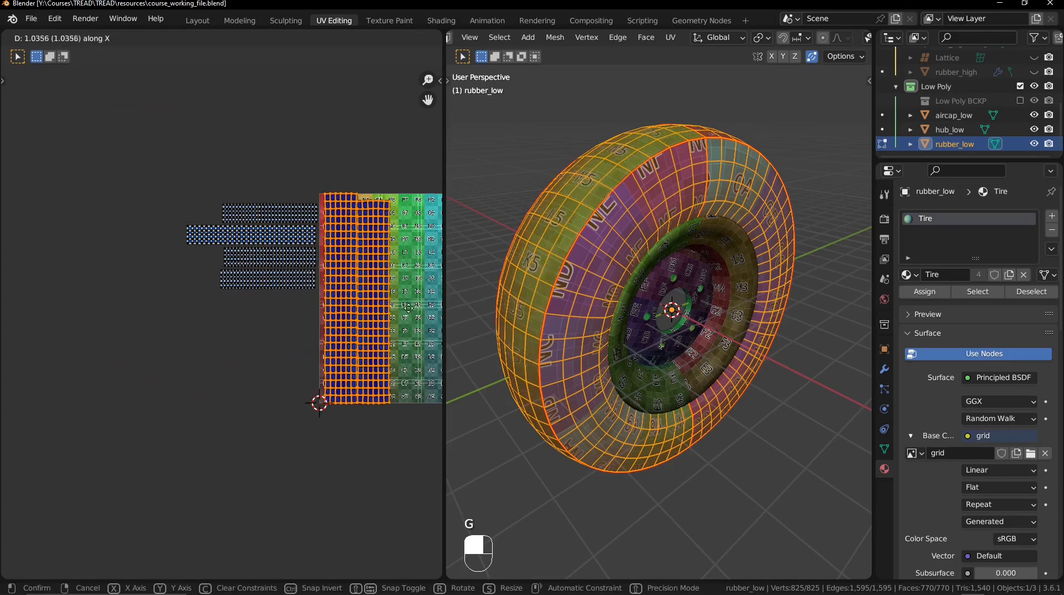
pyautogui.click(407, 314)
pyautogui.moveTo(407, 308); pyautogui.dragTo(281, 137, button='middle')
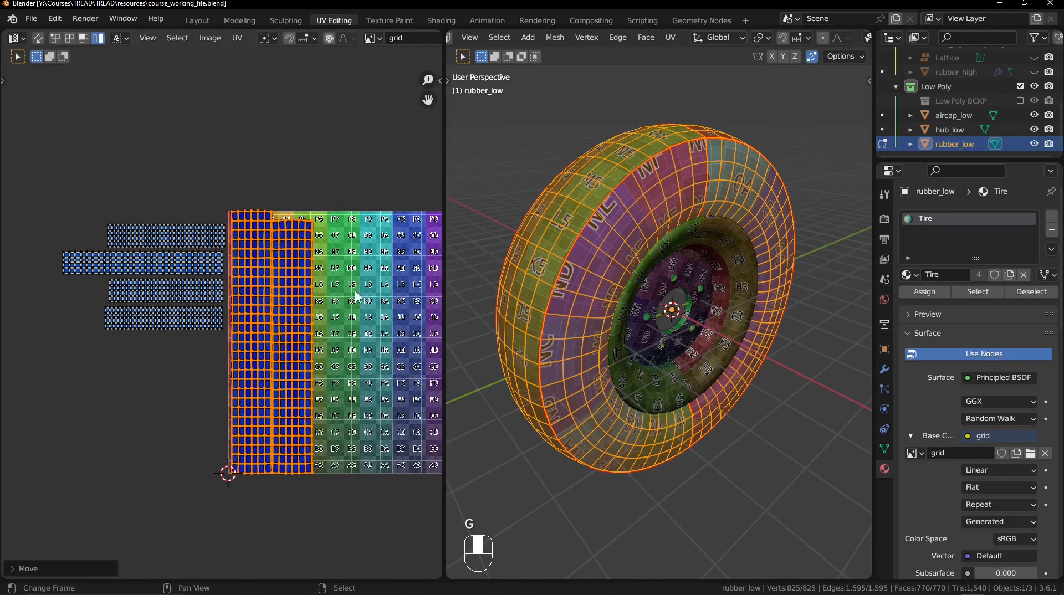
pyautogui.moveTo(356, 297); pyautogui.dragTo(294, 251, button='middle')
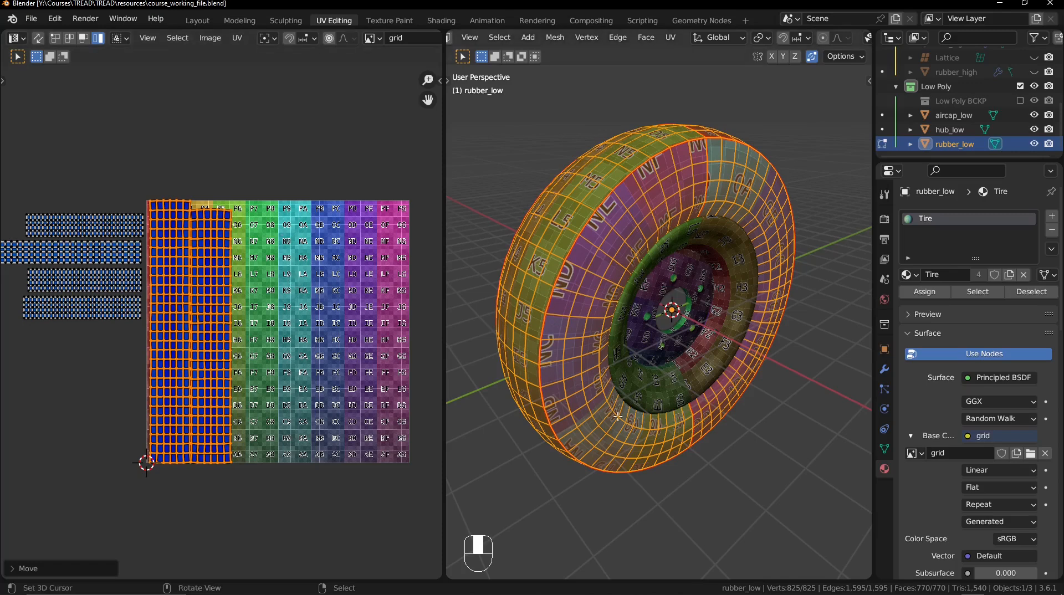
pyautogui.keyDown('ctrl'); pyautogui.moveTo(292, 455); pyautogui.dragTo(297, 332, button='middle'); pyautogui.keyUp('ctrl')
pyautogui.moveTo(565, 311); pyautogui.dragTo(612, 310, button='middle')
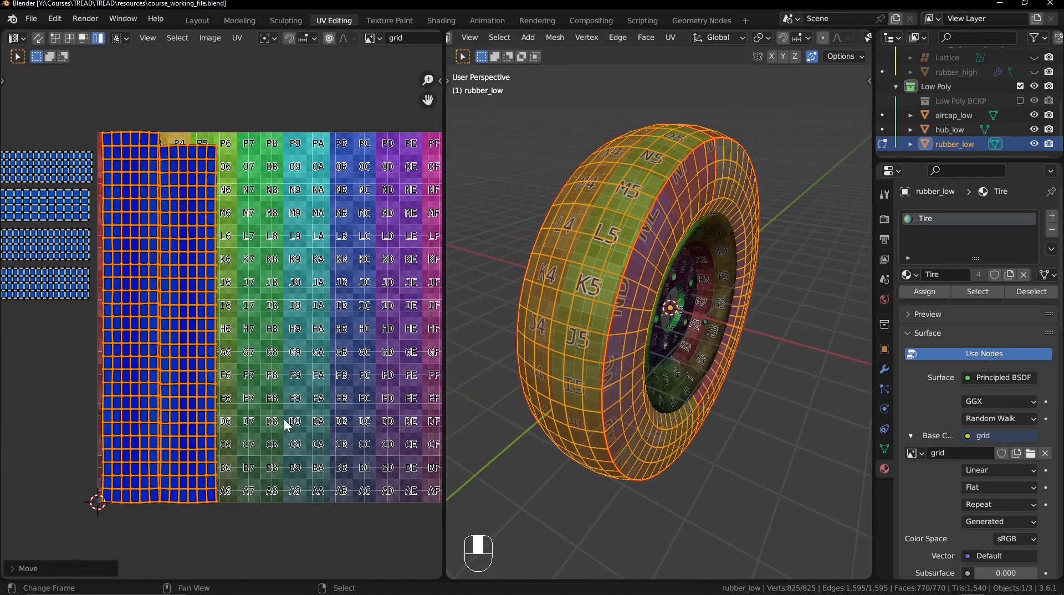
# Rotate the two tread UV islands 90 degrees to horizontal and move the lower one further down, apart from the other.
pyautogui.press('r')
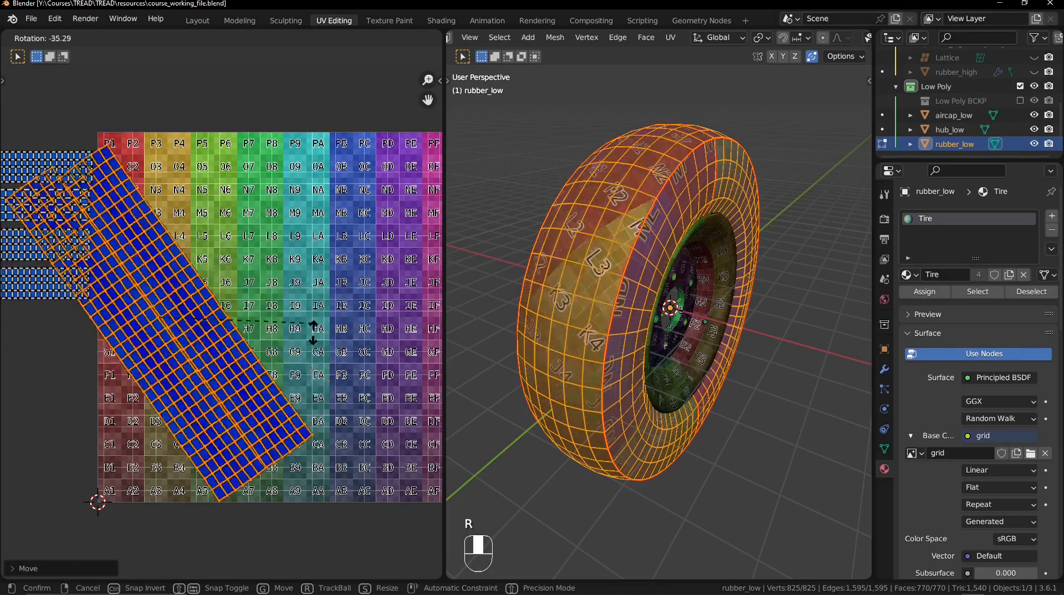
pyautogui.press('ctrl')
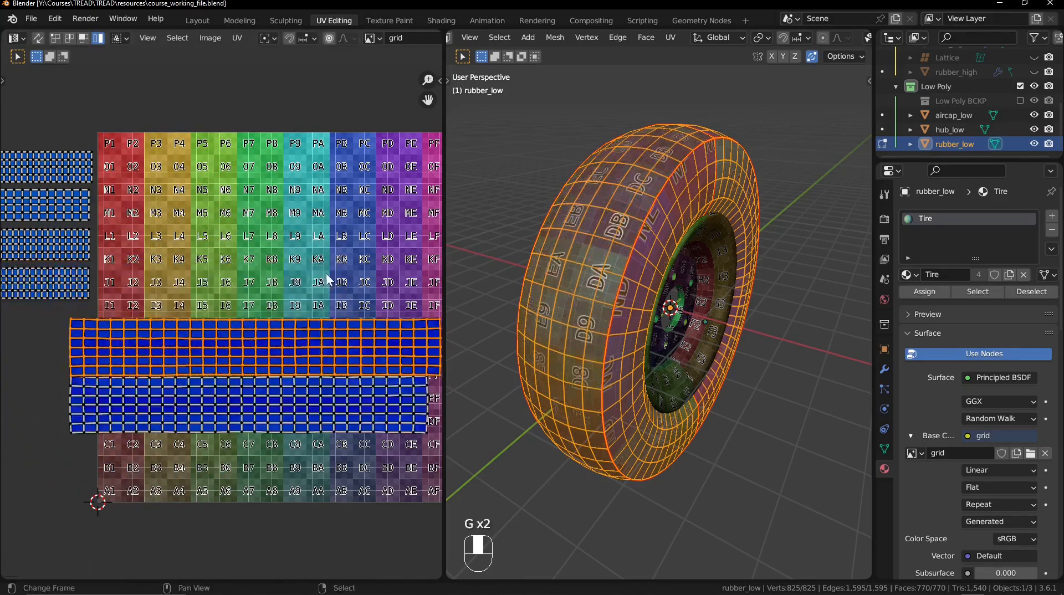
pyautogui.click(311, 407)
pyautogui.press('g')
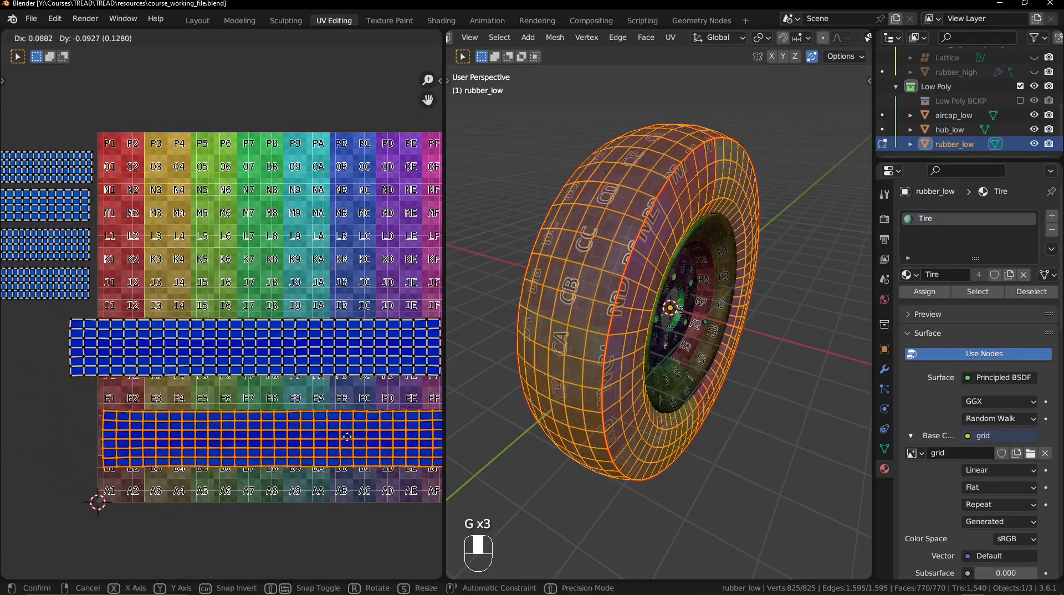
pyautogui.click(354, 430)
# Hide the viewport overlays and examine how the checker texture runs across the tire's tread and seams.
pyautogui.keyDown('ctrl'); pyautogui.moveTo(617, 352); pyautogui.dragTo(692, 209, button='middle'); pyautogui.keyUp('ctrl')
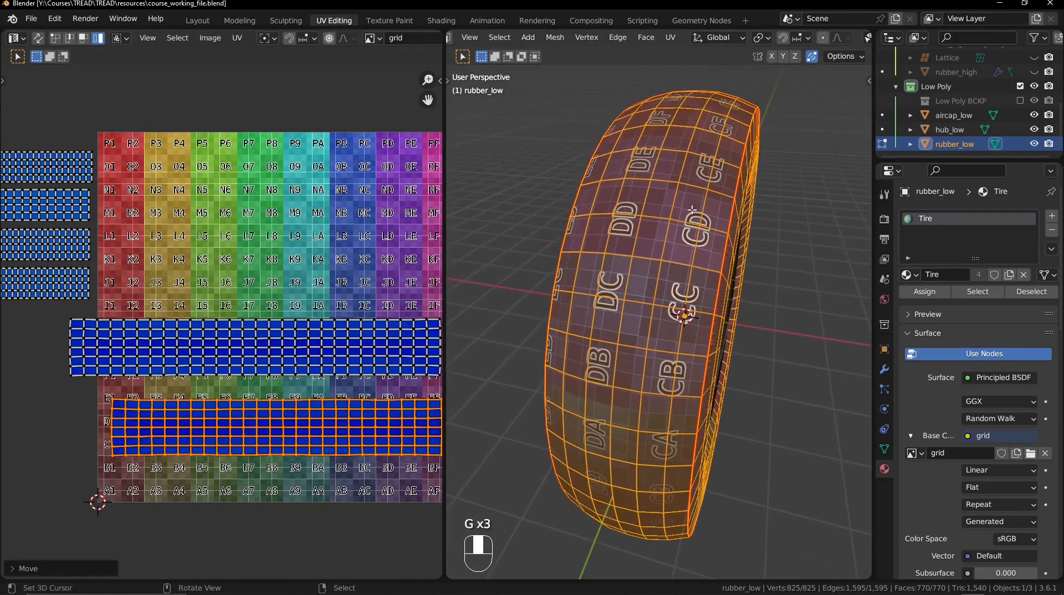
pyautogui.moveTo(657, 291); pyautogui.dragTo(612, 327, button='middle')
pyautogui.hotkey('shift', 'alt', 'z')
pyautogui.moveTo(629, 272); pyautogui.dragTo(514, 342, button='middle')
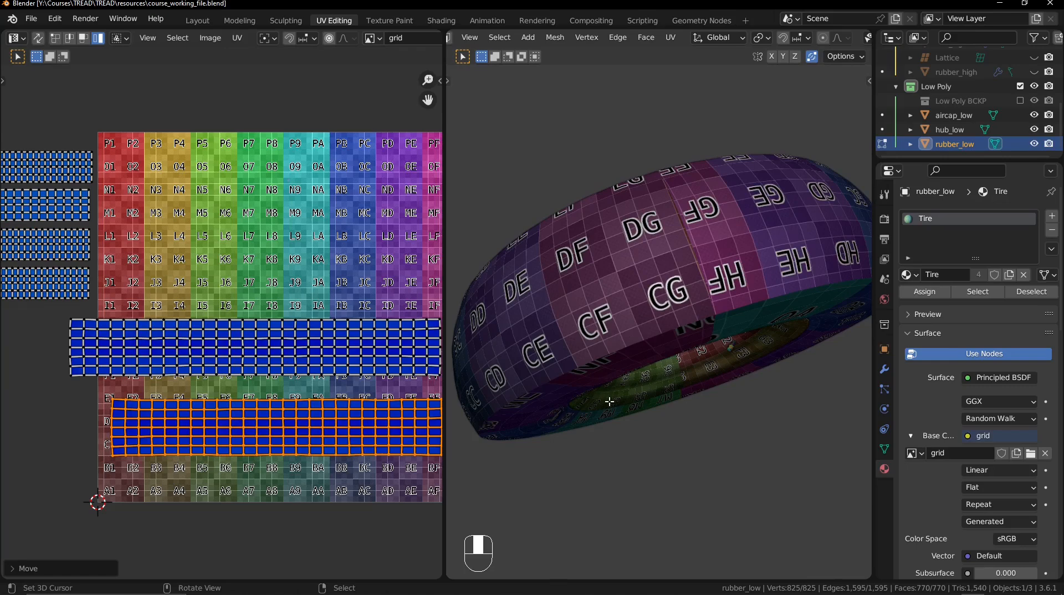
# Rotate the upper tread UV island 180 degrees and check how the texture meets across the tread seam.
pyautogui.keyDown('ctrl'); pyautogui.moveTo(636, 351); pyautogui.dragTo(636, 378, button='middle'); pyautogui.keyUp('ctrl')
pyautogui.keyDown('shift'); pyautogui.moveTo(779, 301); pyautogui.dragTo(604, 260, button='middle'); pyautogui.keyUp('shift')
pyautogui.click(348, 361)
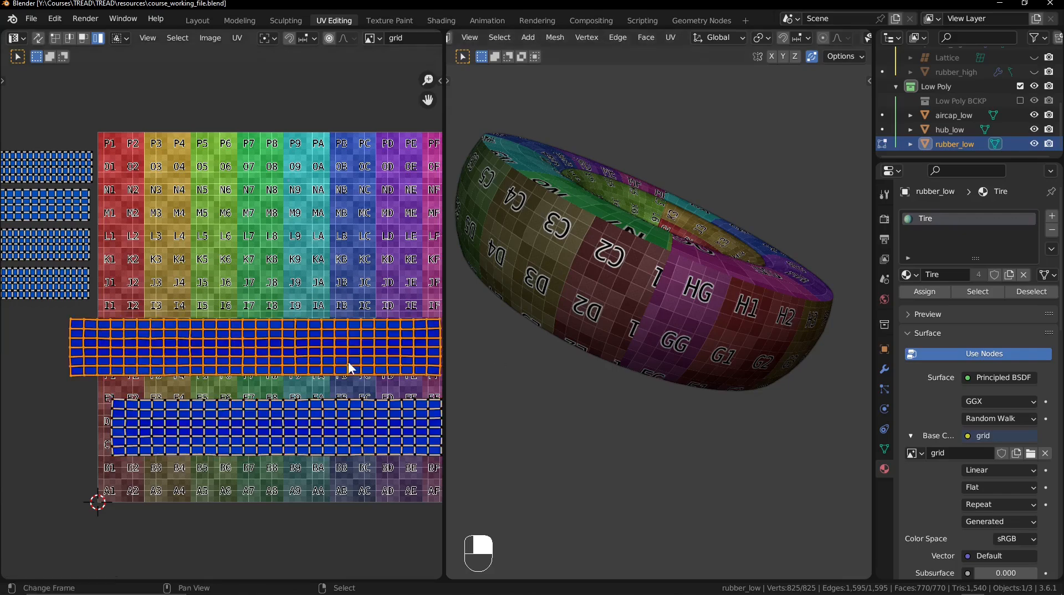
pyautogui.press('r')
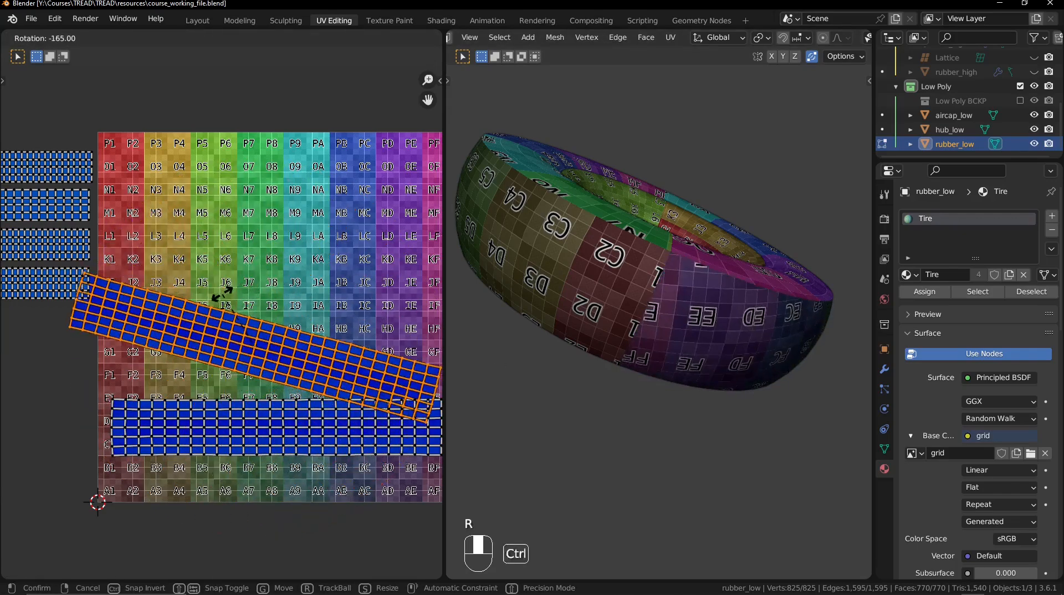
pyautogui.click(314, 297)
pyautogui.moveTo(687, 194); pyautogui.dragTo(704, 461, button='middle')
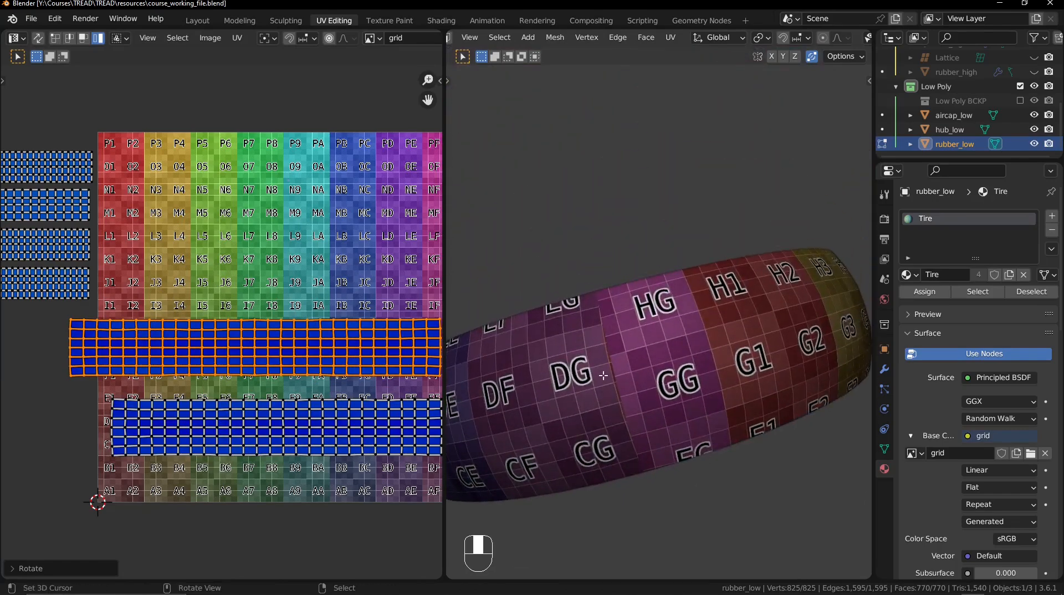
pyautogui.keyDown('shift'); pyautogui.moveTo(604, 376); pyautogui.dragTo(616, 344, button='middle'); pyautogui.keyUp('shift')
pyautogui.moveTo(336, 370); pyautogui.dragTo(300, 335, button='middle')
pyautogui.keyDown('ctrl'); pyautogui.moveTo(635, 345); pyautogui.dragTo(653, 306, button='middle'); pyautogui.keyUp('ctrl')
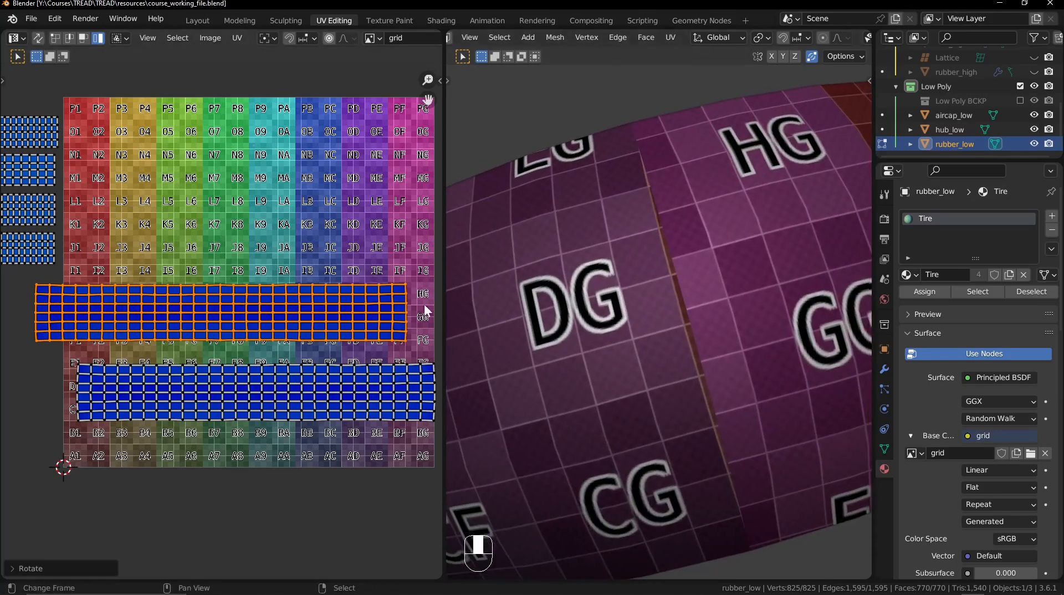
# Align the upper edge of a quad in the middle of the upper tread UV island.
pyautogui.moveTo(326, 395); pyautogui.dragTo(302, 389, button='middle')
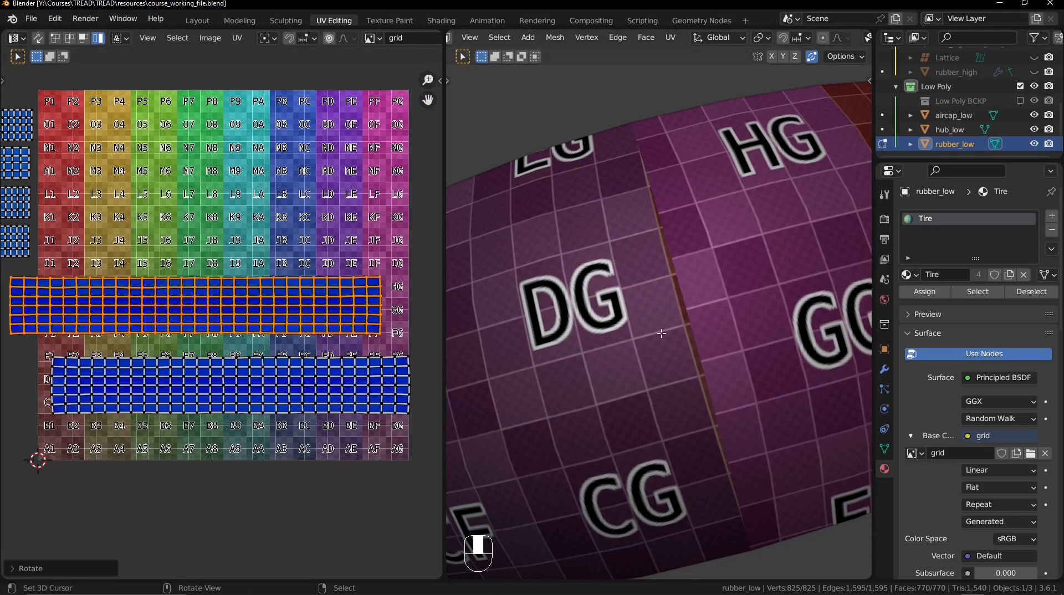
pyautogui.keyDown('ctrl'); pyautogui.moveTo(270, 282); pyautogui.dragTo(299, 260, button='middle'); pyautogui.keyUp('ctrl')
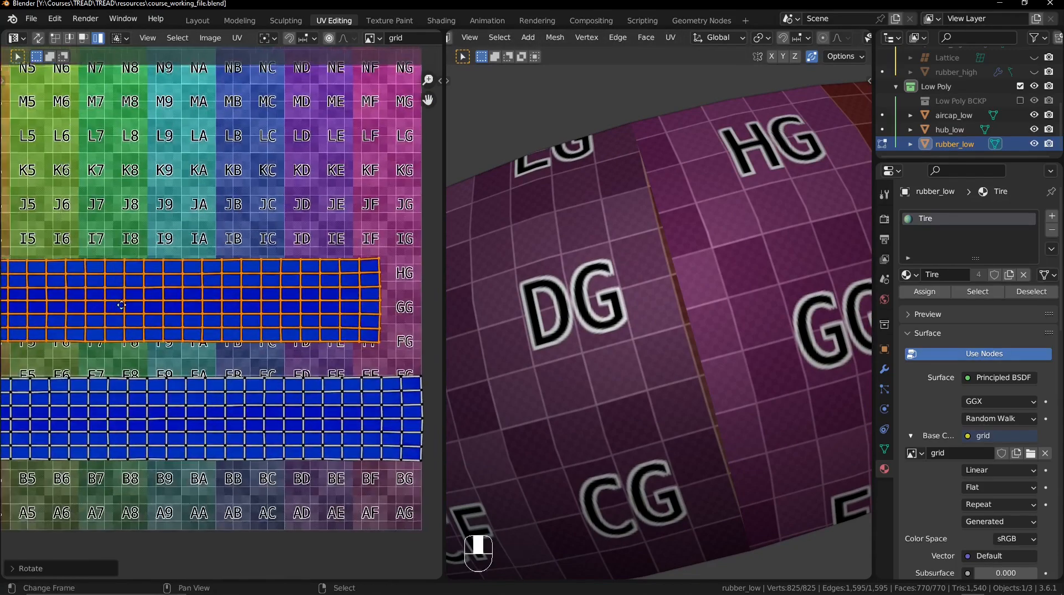
pyautogui.moveTo(138, 311); pyautogui.dragTo(308, 305, button='middle')
pyautogui.keyDown('ctrl'); pyautogui.moveTo(205, 312); pyautogui.dragTo(232, 227, button='middle'); pyautogui.keyUp('ctrl')
pyautogui.keyDown('ctrl'); pyautogui.moveTo(230, 400); pyautogui.dragTo(244, 354, button='middle'); pyautogui.keyUp('ctrl')
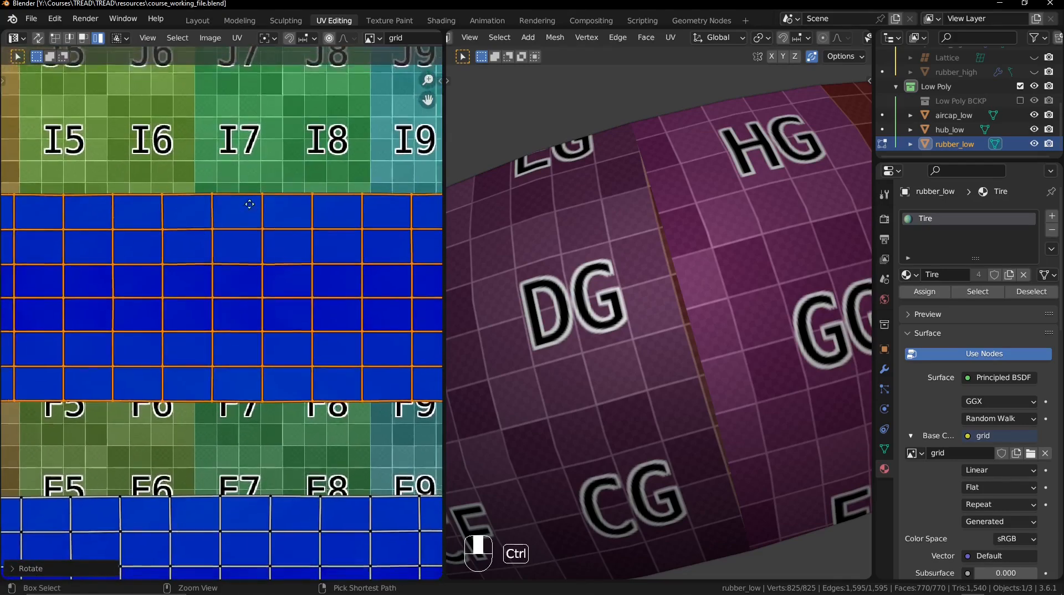
pyautogui.press('2')
pyautogui.click(231, 271)
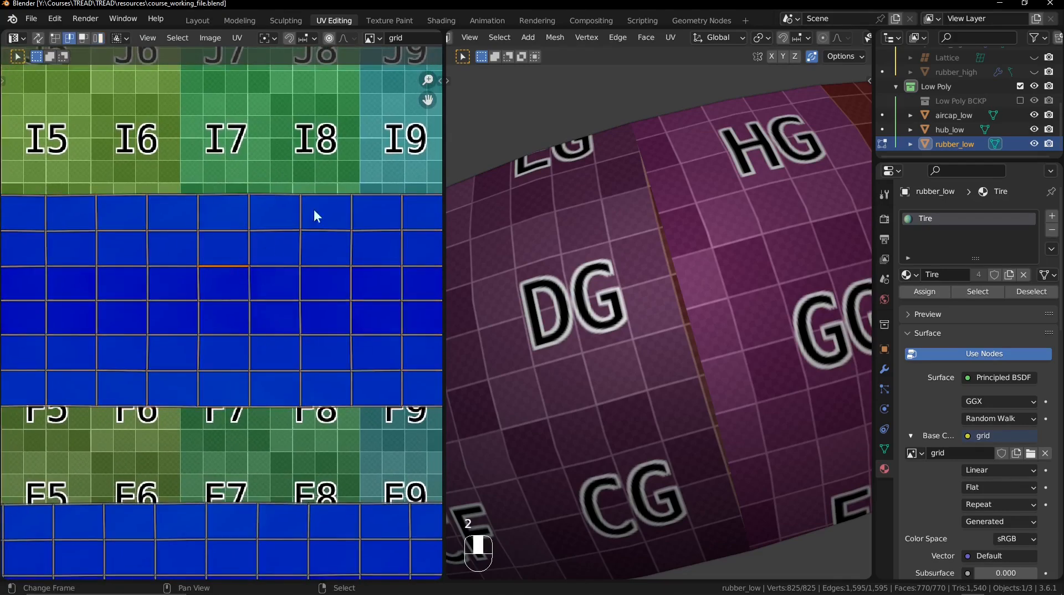
pyautogui.press('w')
pyautogui.click(336, 360)
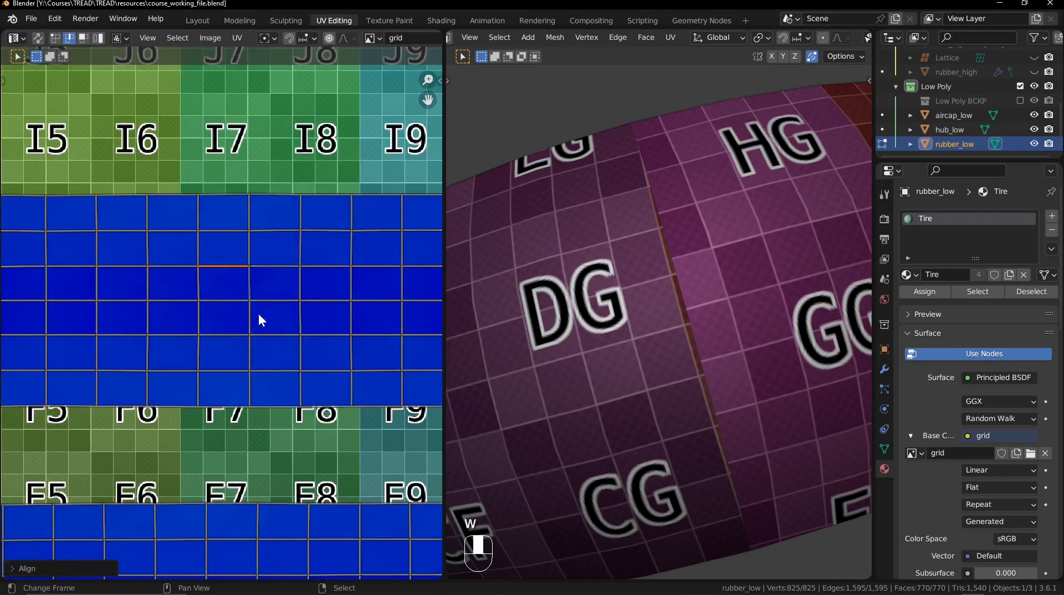
# Repeat the Align operation on the remaining edges of the same quad so it is squared up.
pyautogui.rightClick(201, 283)
pyautogui.hotkey('shift', 'r')
pyautogui.rightClick(221, 308)
pyautogui.hotkey('shift', 'r')
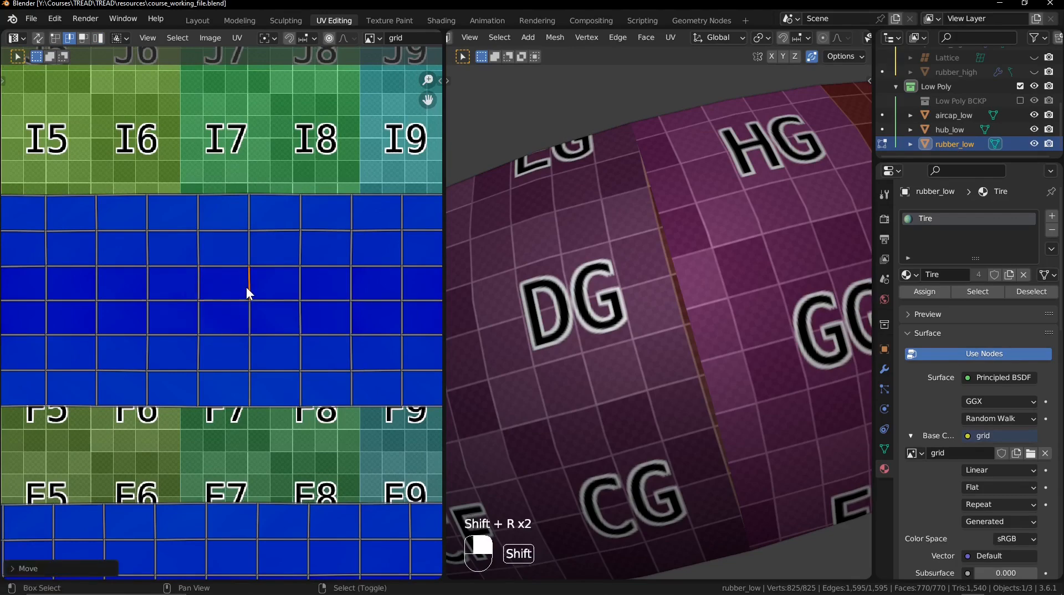
pyautogui.hotkey('shift', 'r')
# Straighten the upper tread UV island with Follow Active Quads, using the aligned quad as the active face.
pyautogui.press('3')
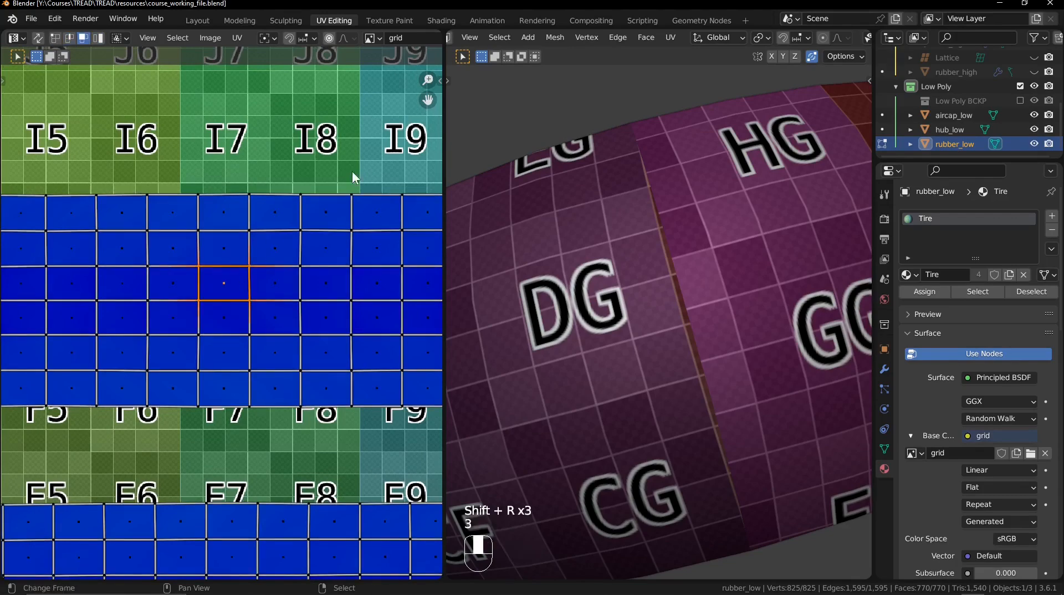
pyautogui.press('w')
pyautogui.click(338, 60)
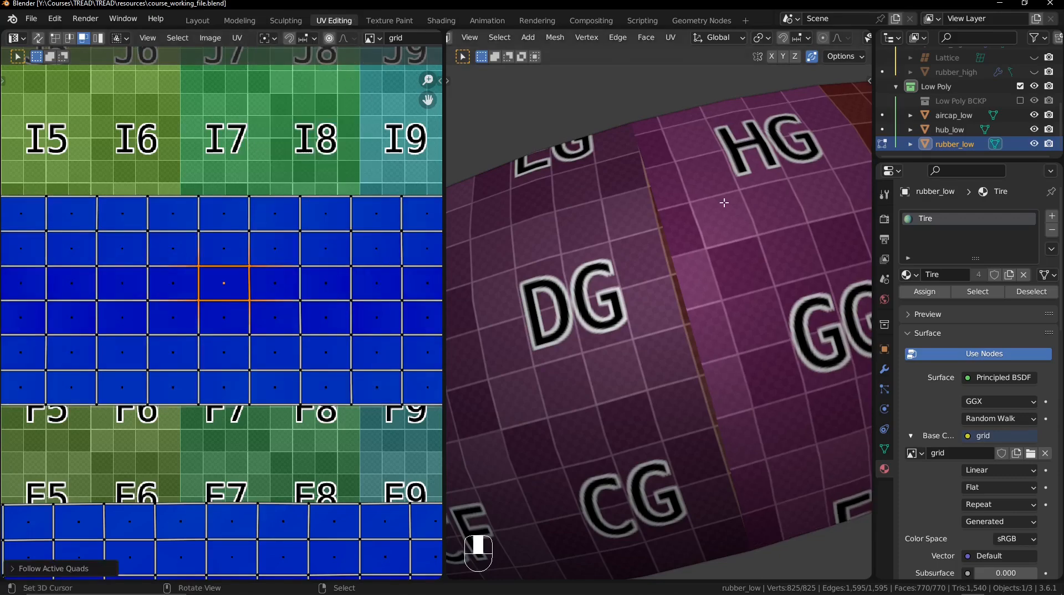
pyautogui.moveTo(725, 203); pyautogui.dragTo(701, 225, button='middle')
pyautogui.moveTo(693, 144); pyautogui.dragTo(686, 157, button='middle')
# Undo and redo the Follow Active Quads operation to compare the checker texture beside the tread seam.
pyautogui.hotkey('ctrl', 'z')
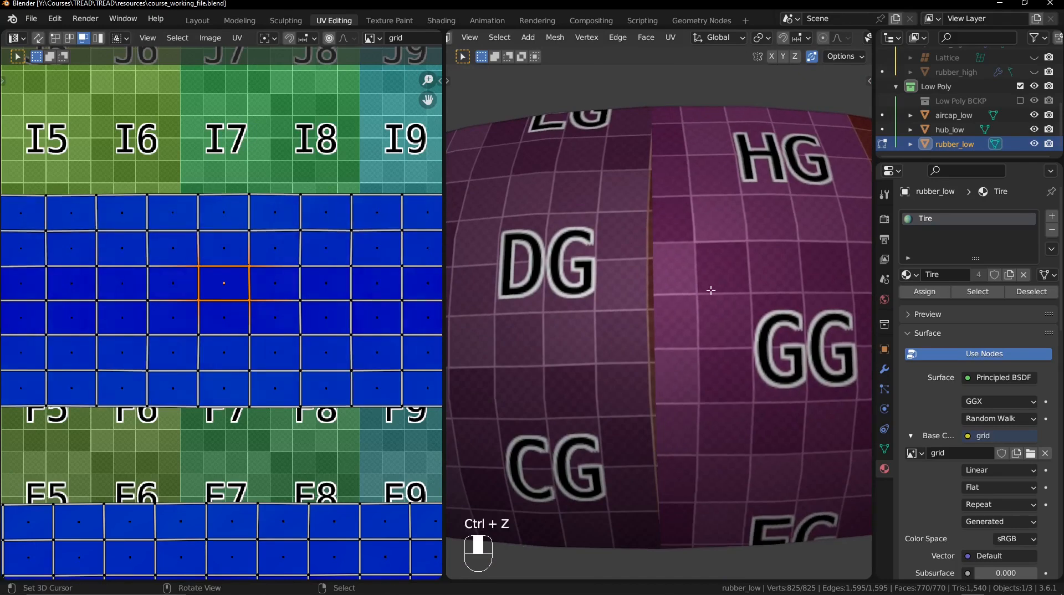
pyautogui.hotkey('ctrl', 'shift', 'z')
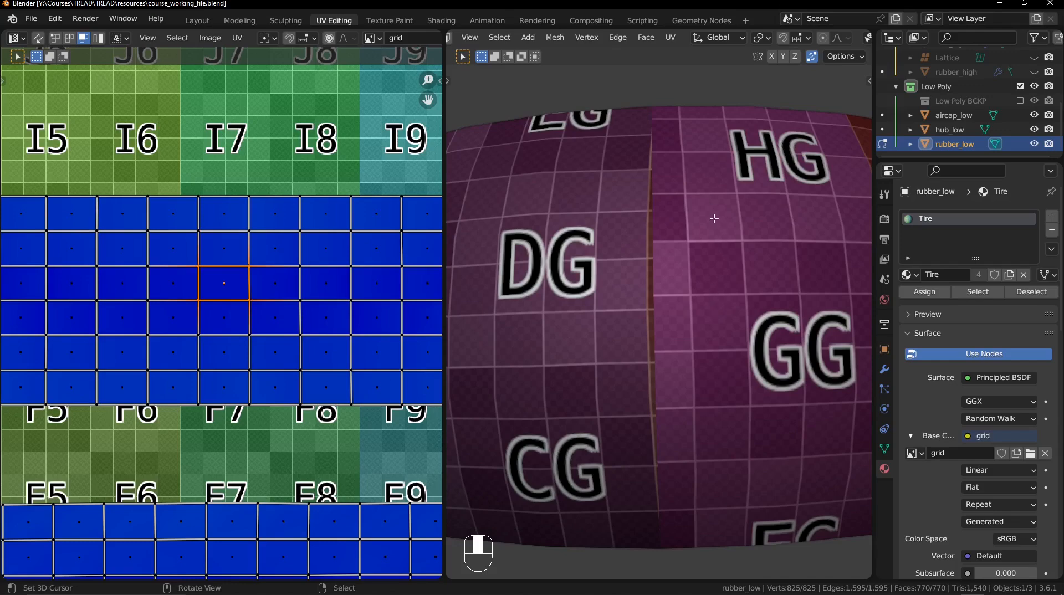
pyautogui.hotkey('ctrl', 'shift', 'z')
pyautogui.hotkey('ctrl', 'z')
pyautogui.hotkey('ctrl', 'shift', 'z')
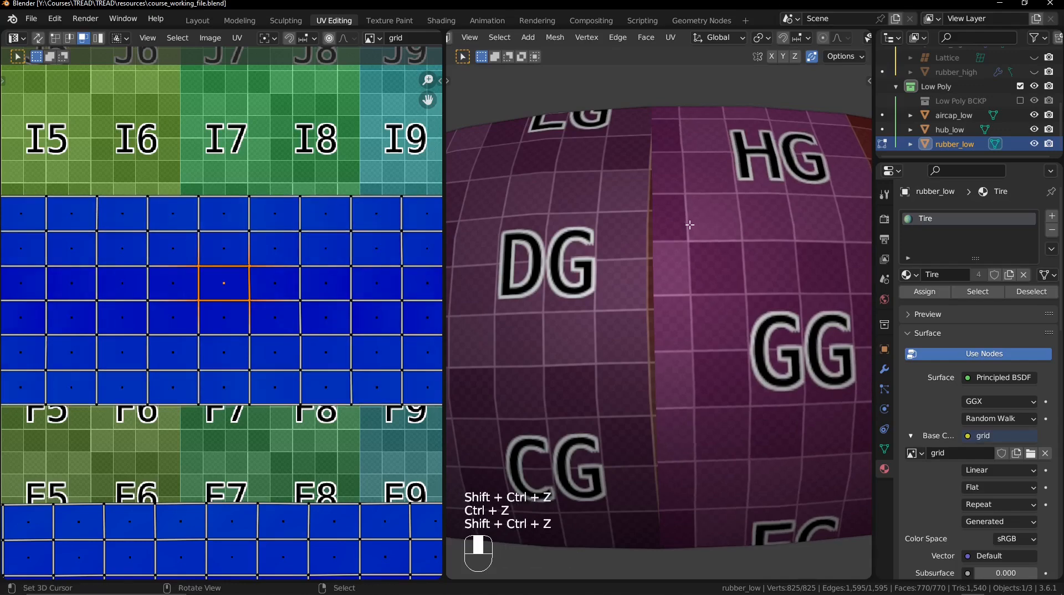
# Align the edges of a middle quad in the lower tread UV island and straighten the island with Follow Active Quads.
pyautogui.keyDown('ctrl'); pyautogui.moveTo(240, 340); pyautogui.dragTo(268, 270, button='middle'); pyautogui.keyUp('ctrl')
pyautogui.press('3')
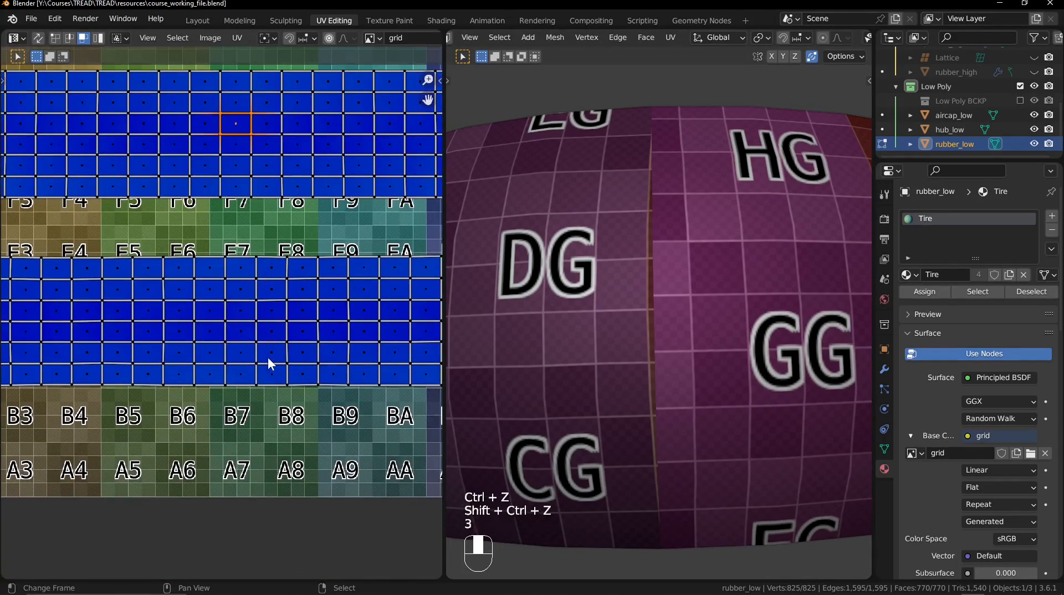
pyautogui.press('2')
pyautogui.keyDown('ctrl'); pyautogui.moveTo(265, 367); pyautogui.dragTo(263, 295, button='middle'); pyautogui.keyUp('ctrl')
pyautogui.click(264, 295)
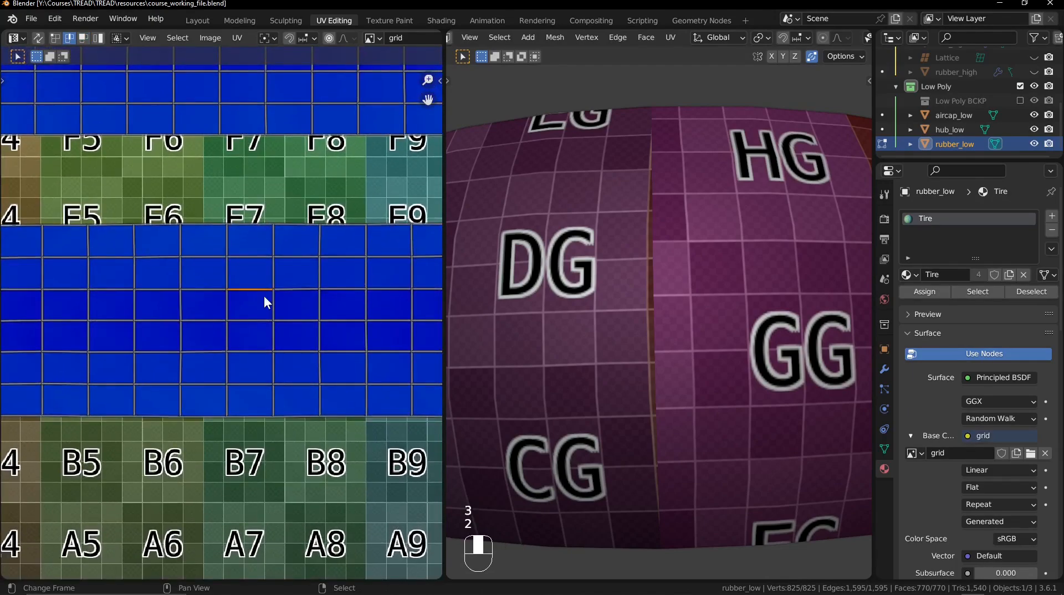
pyautogui.press('w')
pyautogui.keyDown('ctrl'); pyautogui.moveTo(259, 327); pyautogui.dragTo(254, 244, button='middle'); pyautogui.keyUp('ctrl')
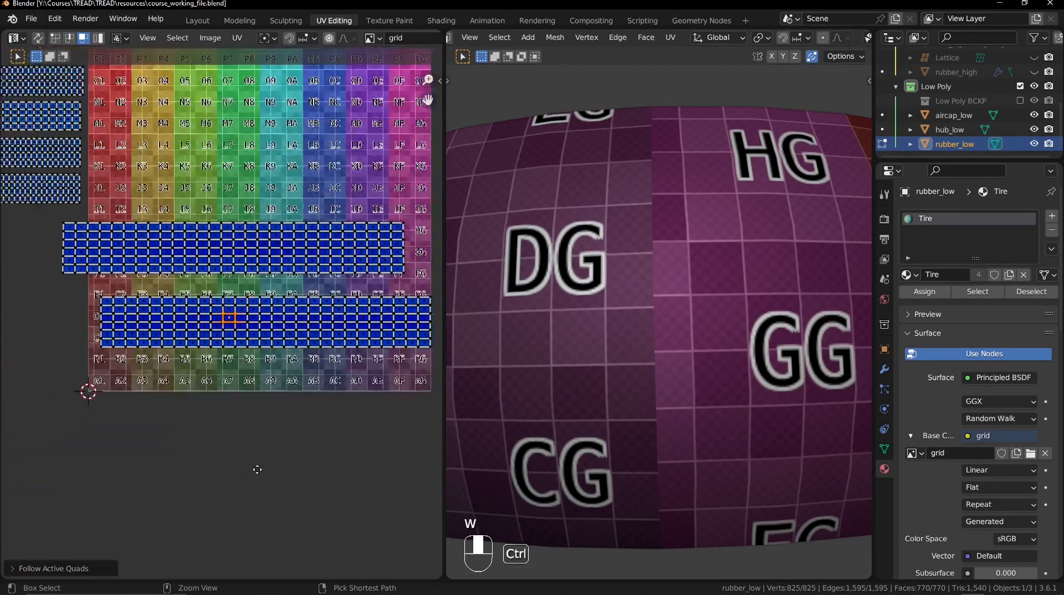
pyautogui.press('3')
# Select the whole lower tread UV island and move it down into the UV tile's origin corner.
pyautogui.press('4')
pyautogui.click(266, 315)
pyautogui.keyDown('ctrl'); pyautogui.moveTo(221, 412); pyautogui.dragTo(223, 304, button='middle'); pyautogui.keyUp('ctrl')
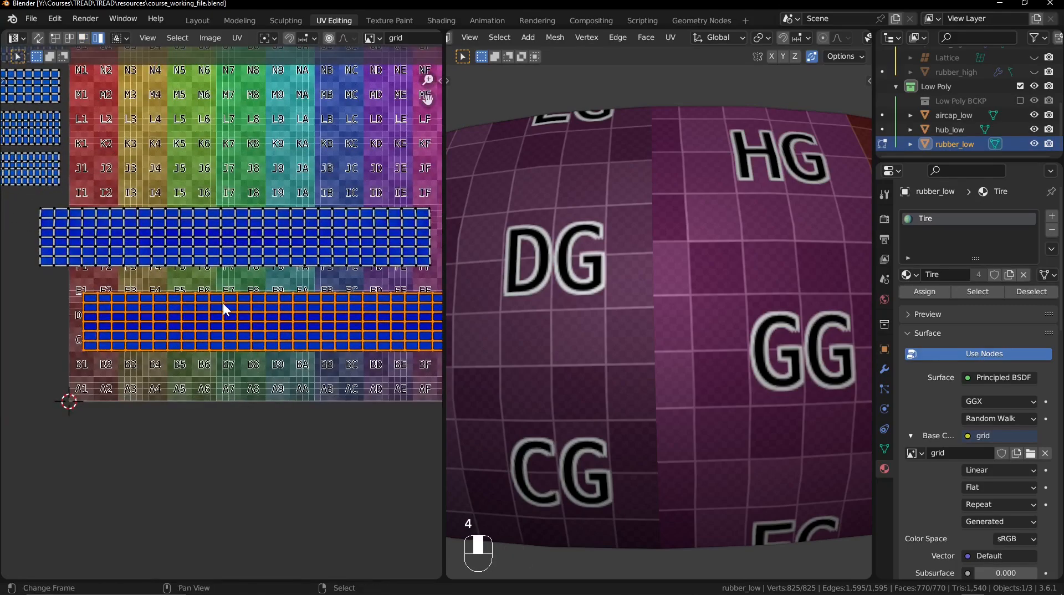
pyautogui.moveTo(276, 364); pyautogui.dragTo(233, 355, button='middle')
pyautogui.press('g')
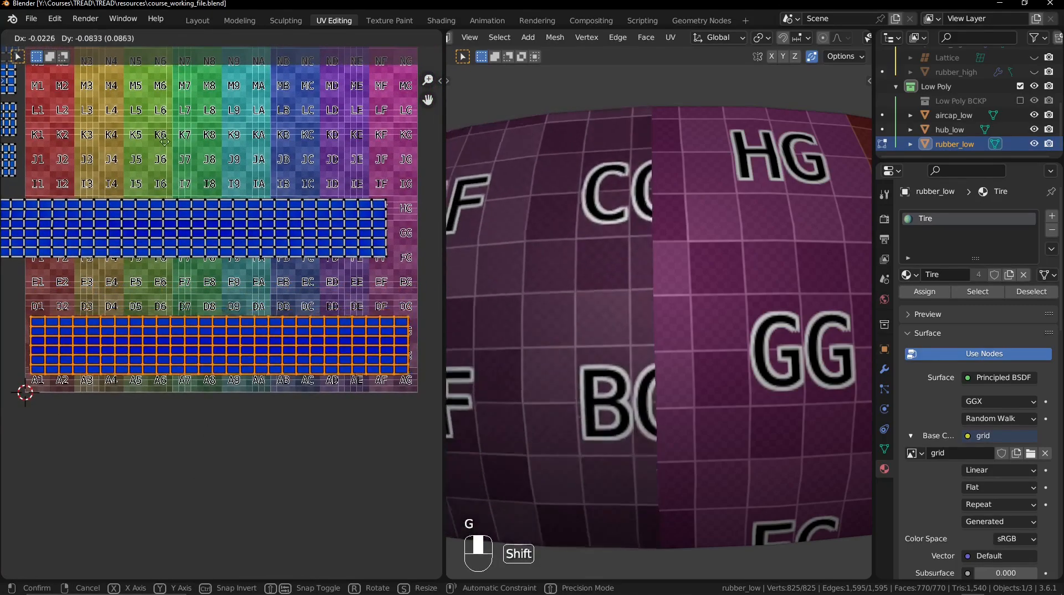
pyautogui.click(145, 282)
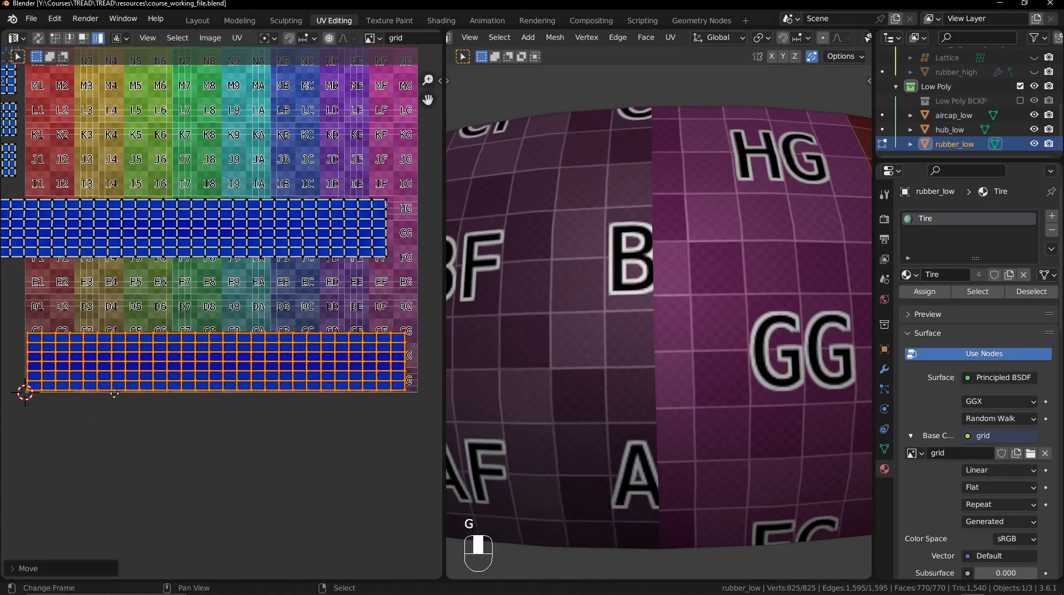
# Fine-tune the lower tread island's position so its corner sits just inside the tile's origin corner, leaving a thin margin.
pyautogui.keyDown('ctrl'); pyautogui.moveTo(145, 282); pyautogui.dragTo(276, 487, button='middle'); pyautogui.keyUp('ctrl')
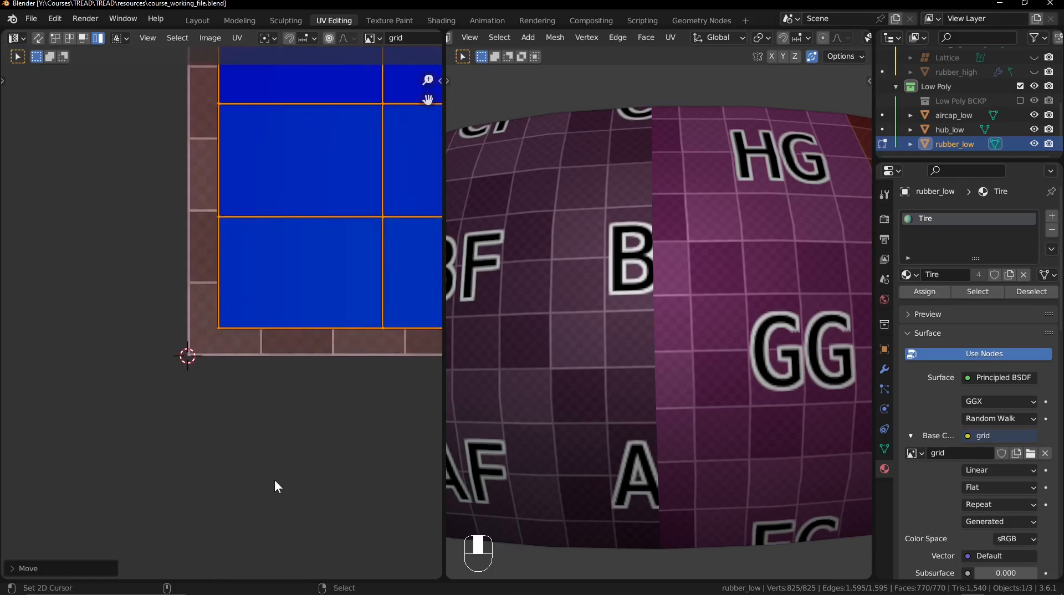
pyautogui.press('g')
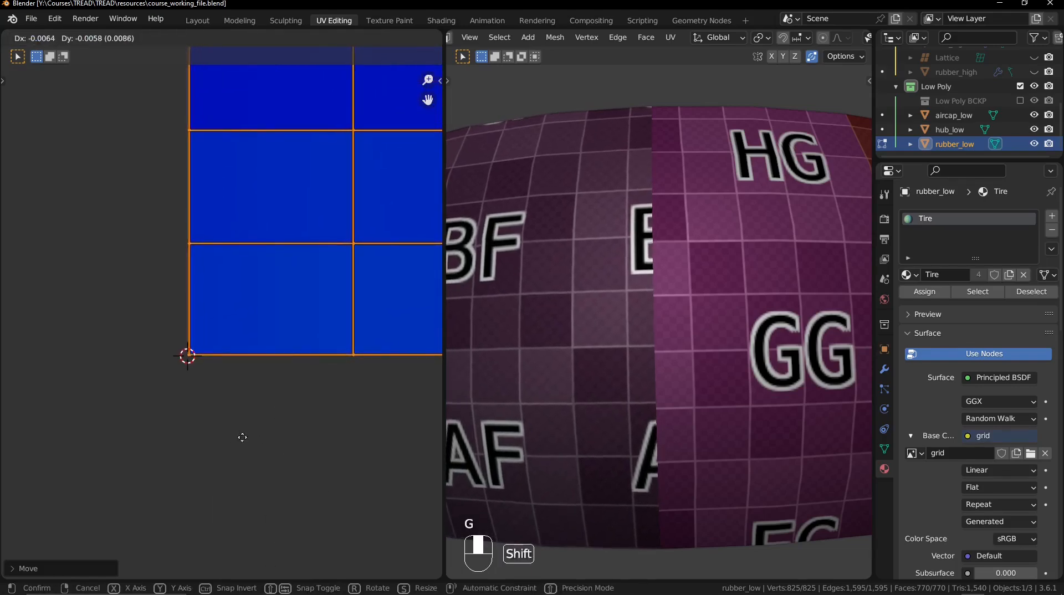
pyautogui.click(281, 401)
pyautogui.keyDown('ctrl'); pyautogui.moveTo(221, 323); pyautogui.dragTo(189, 230, button='middle'); pyautogui.keyUp('ctrl')
pyautogui.press('g')
pyautogui.click(194, 355)
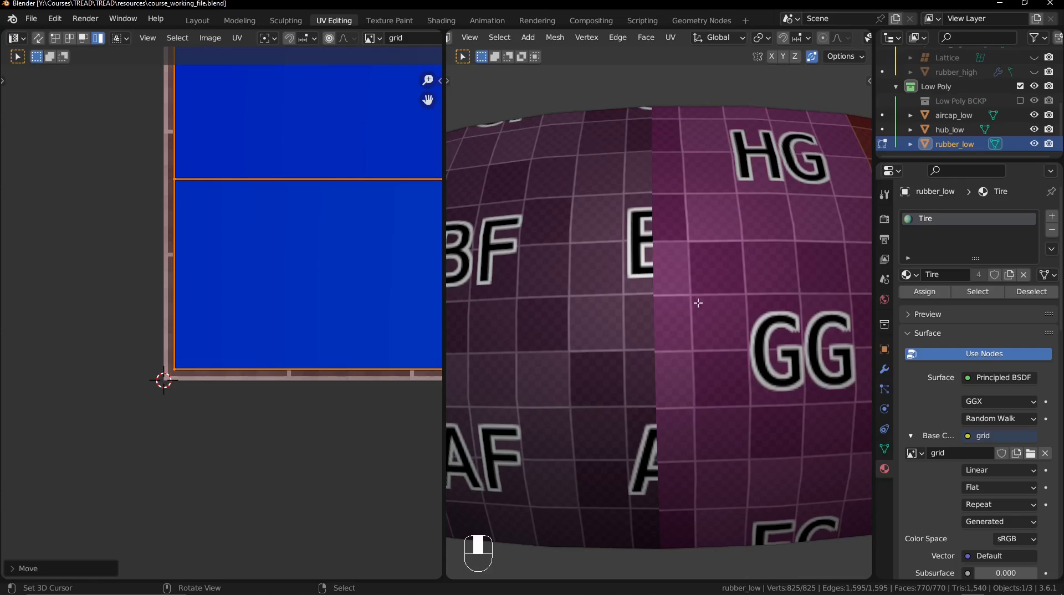
pyautogui.press('g')
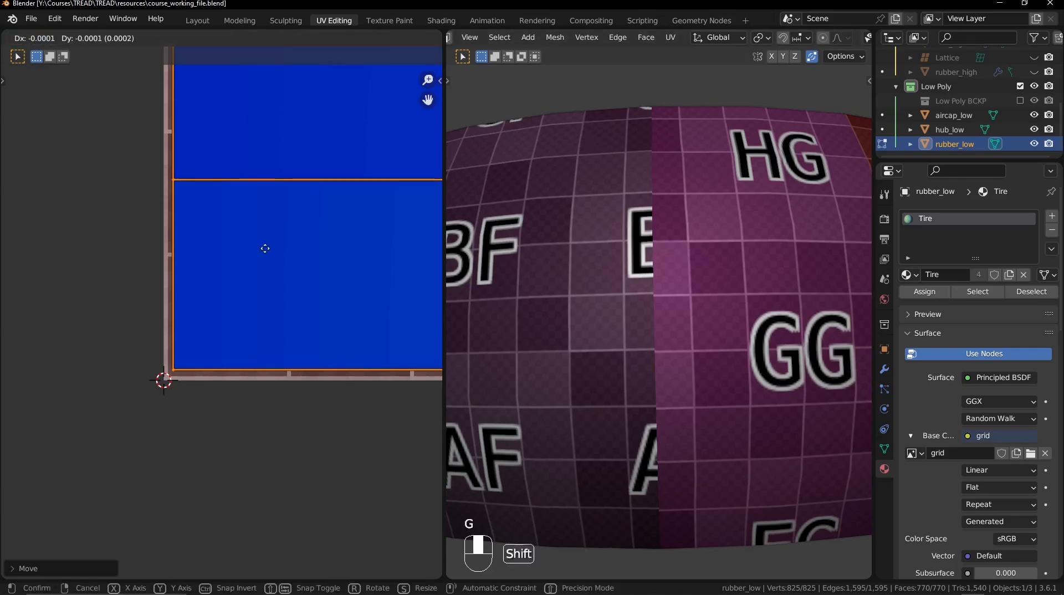
pyautogui.click(308, 267)
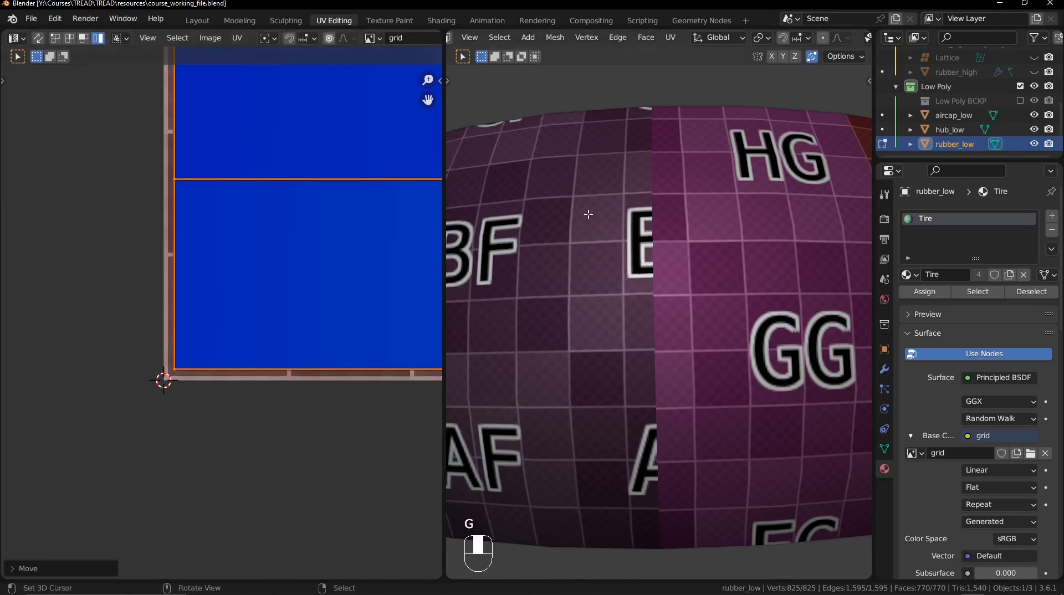
# Examine the checker texture around the whole tire, from the tread to the sidewall.
pyautogui.keyDown('ctrl'); pyautogui.moveTo(660, 332); pyautogui.dragTo(660, 387, button='middle'); pyautogui.keyUp('ctrl')
pyautogui.moveTo(724, 369); pyautogui.dragTo(697, 261, button='middle')
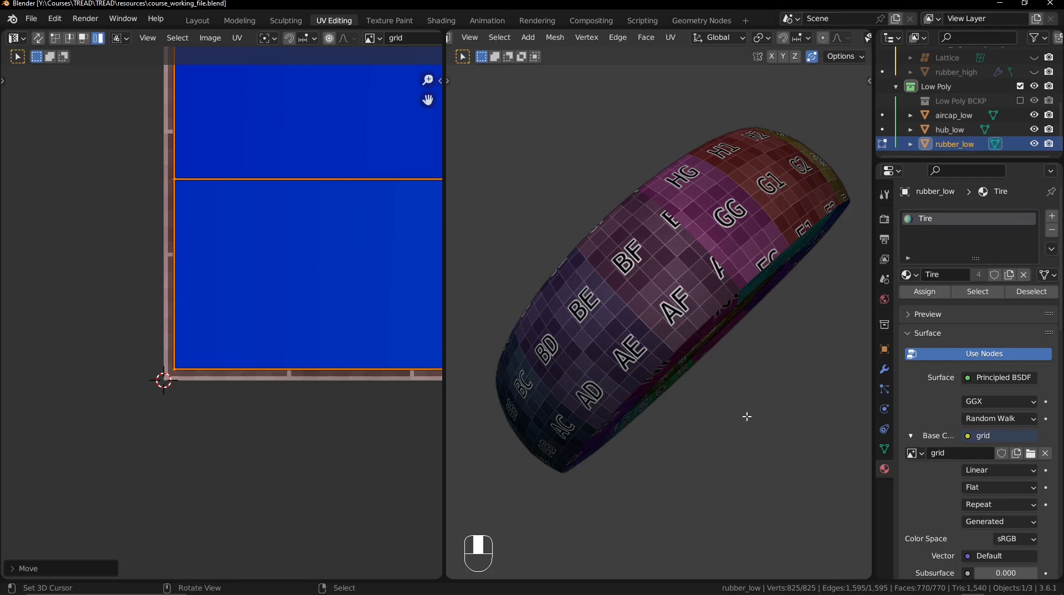
pyautogui.moveTo(746, 417); pyautogui.dragTo(738, 400, button='middle')
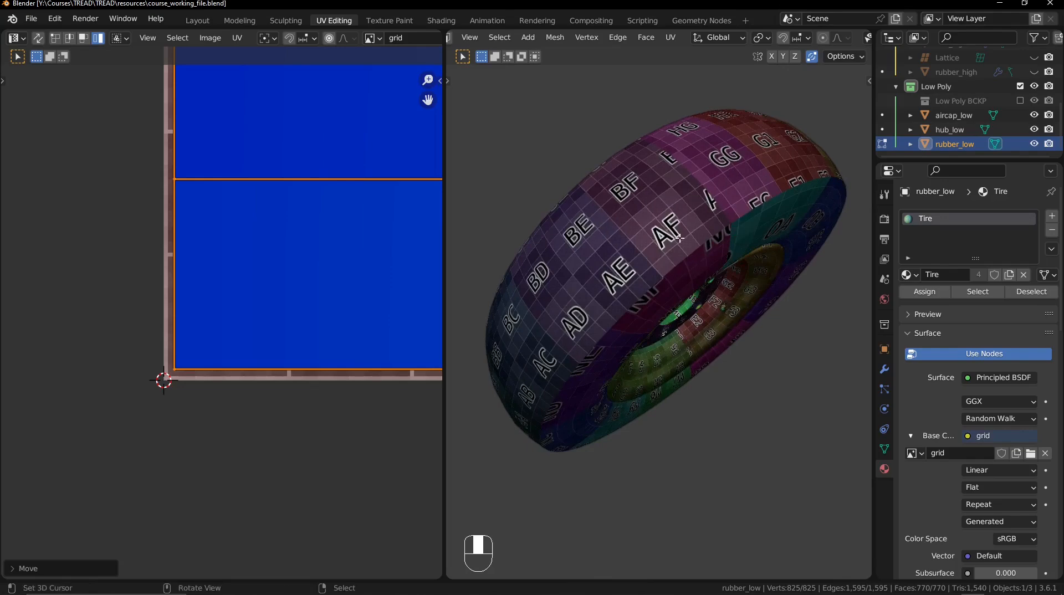
pyautogui.keyDown('shift'); pyautogui.moveTo(680, 238); pyautogui.dragTo(679, 271, button='middle'); pyautogui.keyUp('shift')
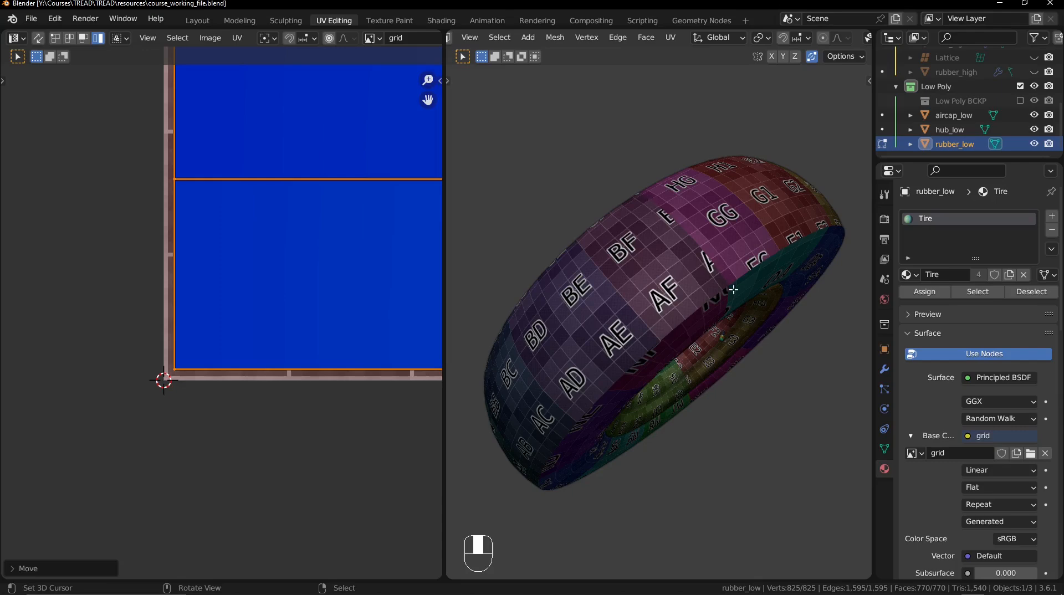
pyautogui.moveTo(589, 196); pyautogui.dragTo(658, 253, button='middle')
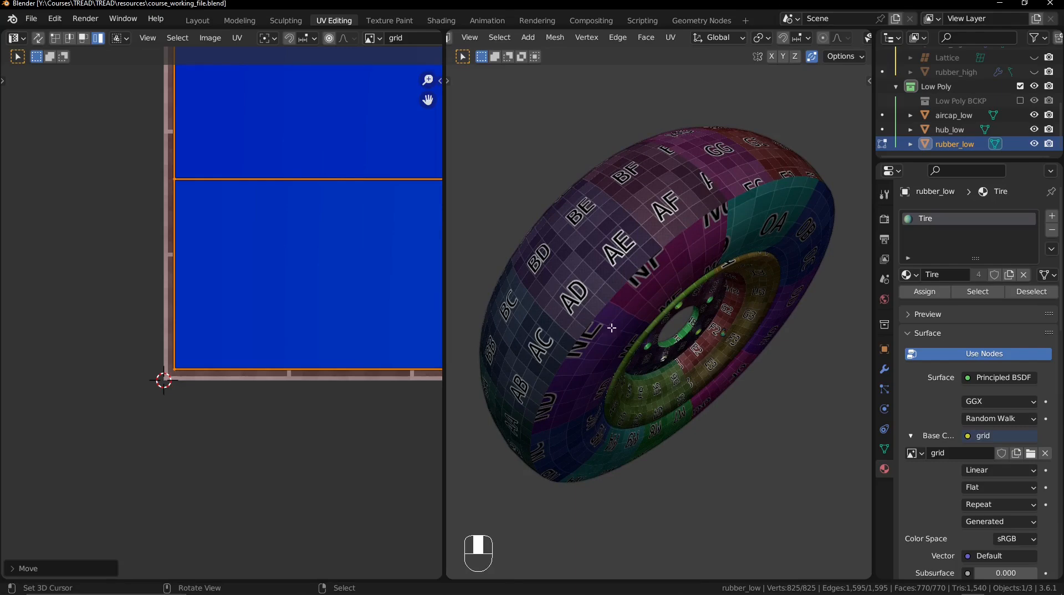
# Move the other tread UV island down and across to the tile's left edge, above the straightened lower island.
pyautogui.moveTo(211, 173); pyautogui.dragTo(188, 192, button='middle')
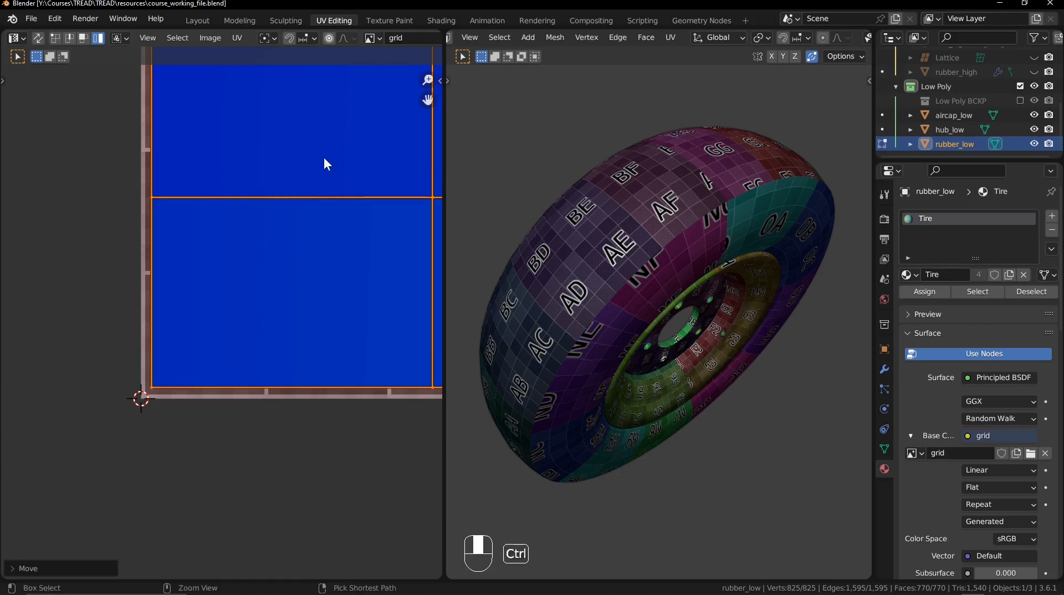
pyautogui.keyDown('ctrl'); pyautogui.moveTo(324, 157); pyautogui.dragTo(291, 467, button='middle'); pyautogui.keyUp('ctrl')
pyautogui.moveTo(315, 196); pyautogui.dragTo(253, 330, button='middle')
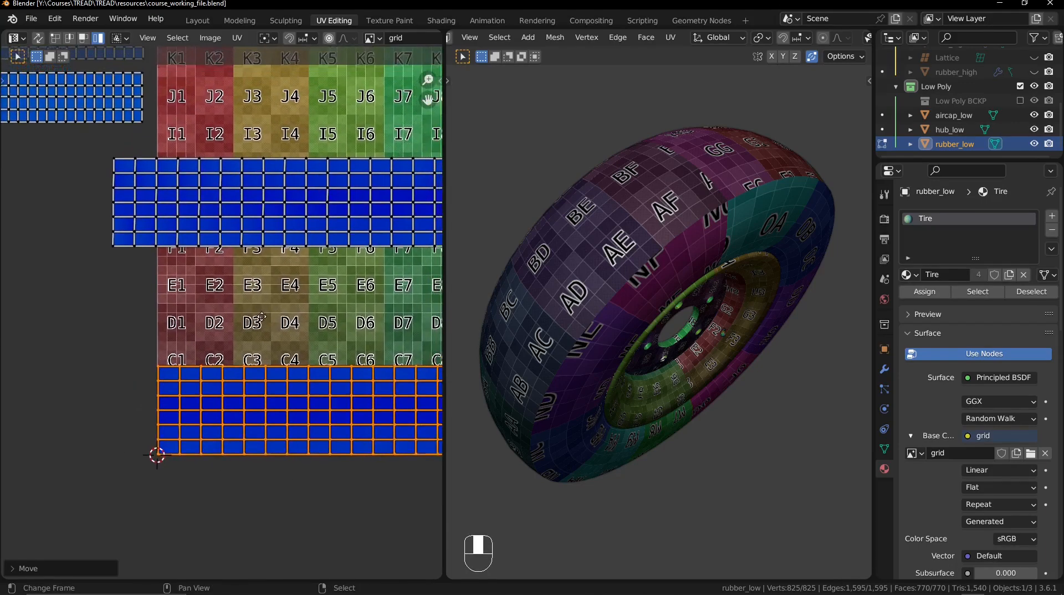
pyautogui.click(195, 215)
pyautogui.press('g')
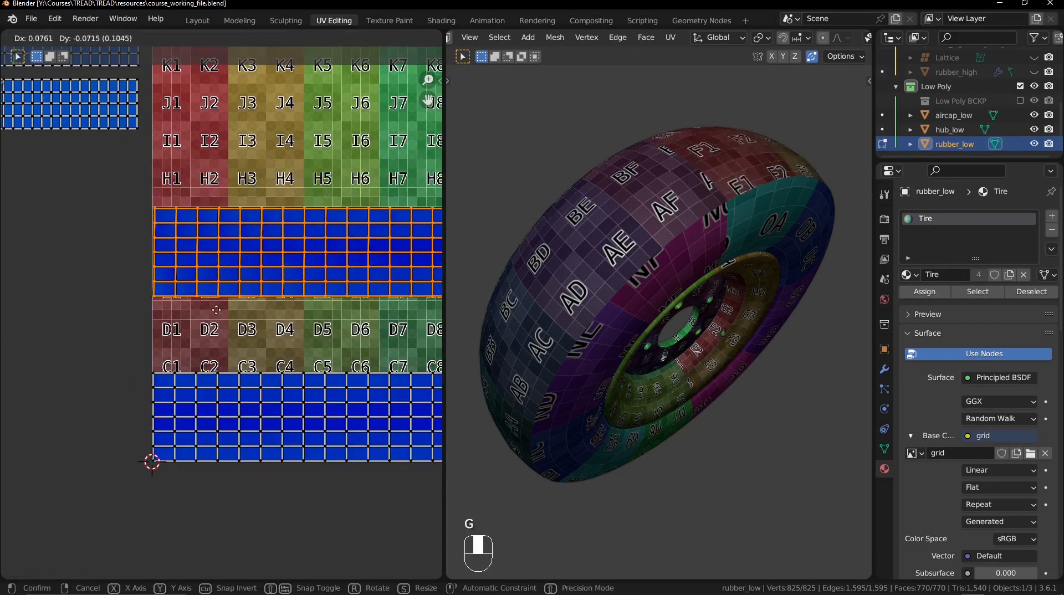
pyautogui.click(188, 357)
# Move the upper tread UV island closer to the lower one, leaving only a narrow gap between them.
pyautogui.moveTo(179, 479); pyautogui.dragTo(266, 454, button='middle')
pyautogui.keyDown('ctrl'); pyautogui.moveTo(266, 454); pyautogui.dragTo(319, 301, button='middle'); pyautogui.keyUp('ctrl')
pyautogui.press('g')
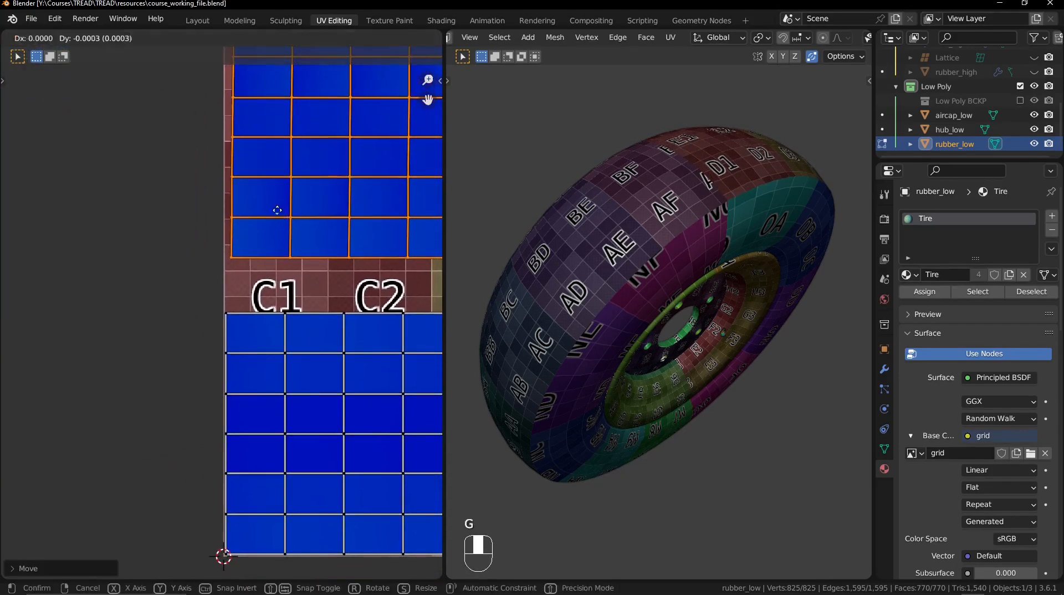
pyautogui.click(242, 167)
pyautogui.keyDown('ctrl'); pyautogui.moveTo(273, 285); pyautogui.dragTo(298, 173, button='middle'); pyautogui.keyUp('ctrl')
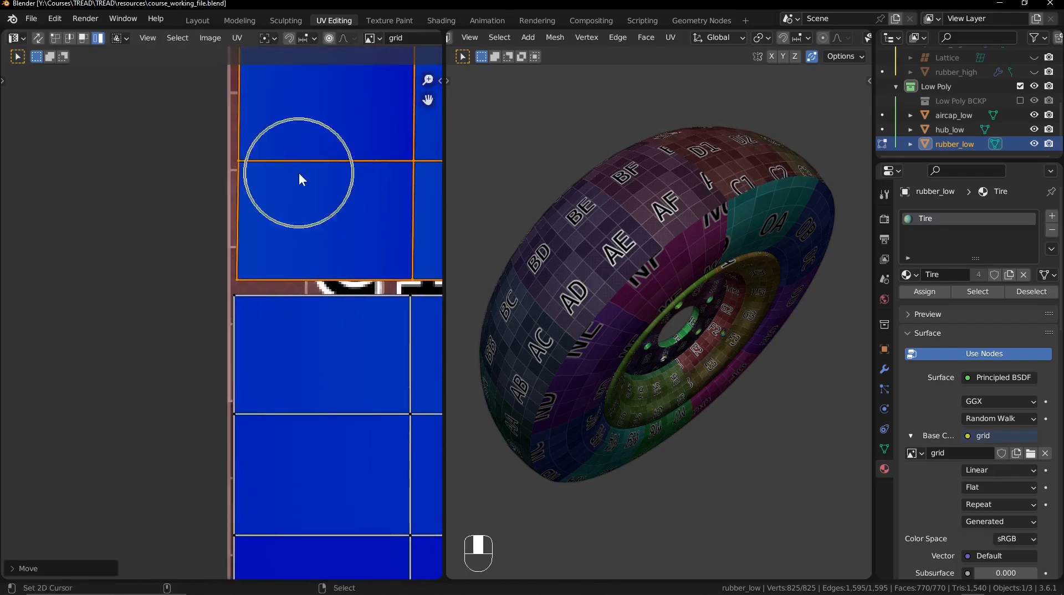
# Nudge the upper tread island down and sideways so its edge lines up with the lower island across a slimmer gap.
pyautogui.press('g')
pyautogui.click(271, 349)
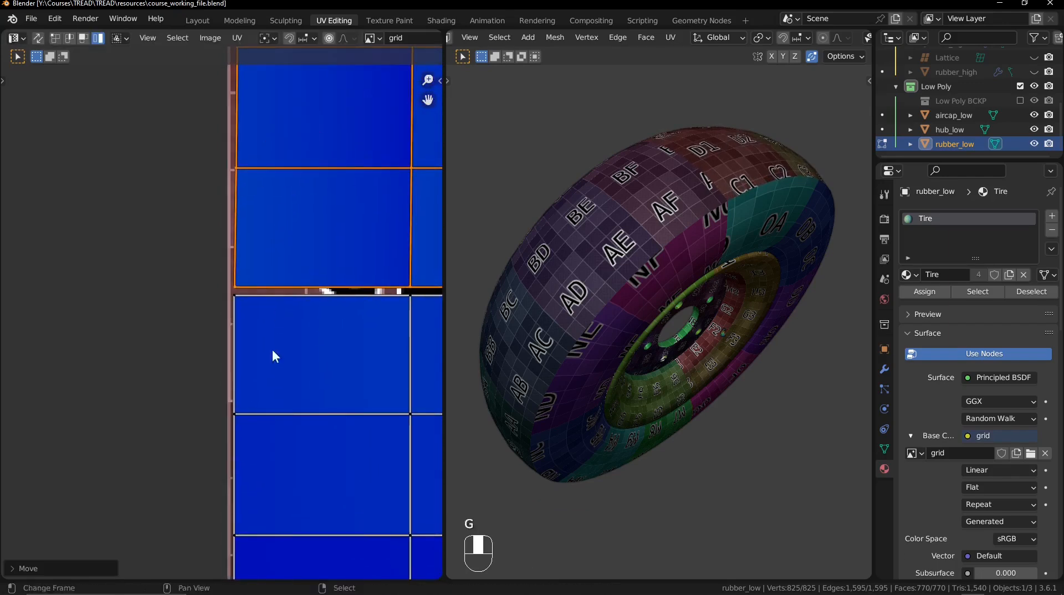
pyautogui.keyDown('ctrl'); pyautogui.moveTo(272, 349); pyautogui.dragTo(274, 265, button='middle'); pyautogui.keyUp('ctrl')
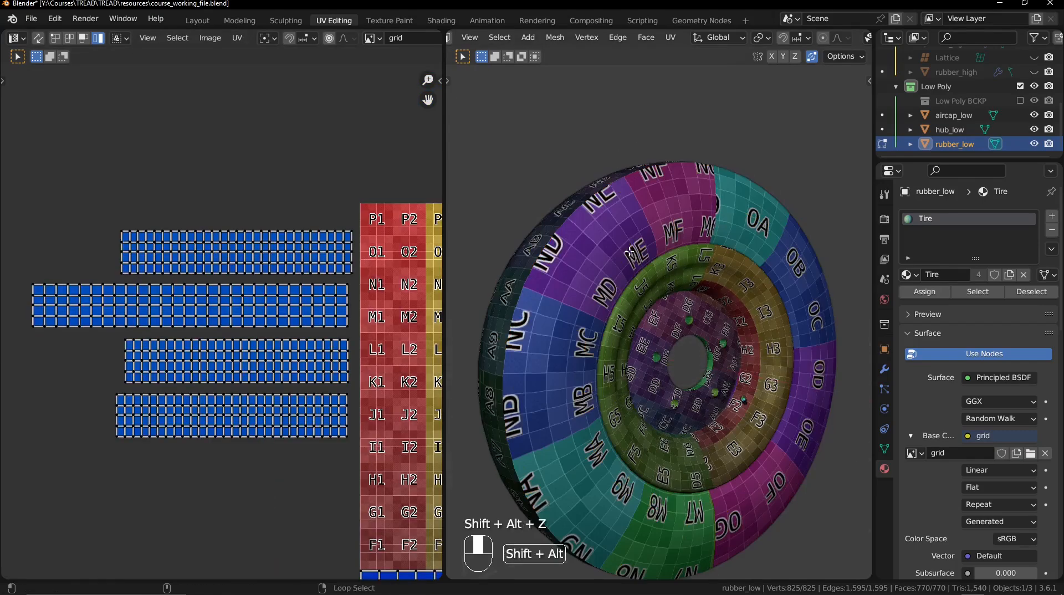
# Examine which sections of the tire sidewall the top two small UV strips outside the tile cover.
pyautogui.keyDown('ctrl'); pyautogui.moveTo(658, 232); pyautogui.dragTo(658, 253, button='middle'); pyautogui.keyUp('ctrl')
pyautogui.keyDown('shift'); pyautogui.moveTo(658, 253); pyautogui.dragTo(674, 253, button='middle'); pyautogui.keyUp('shift')
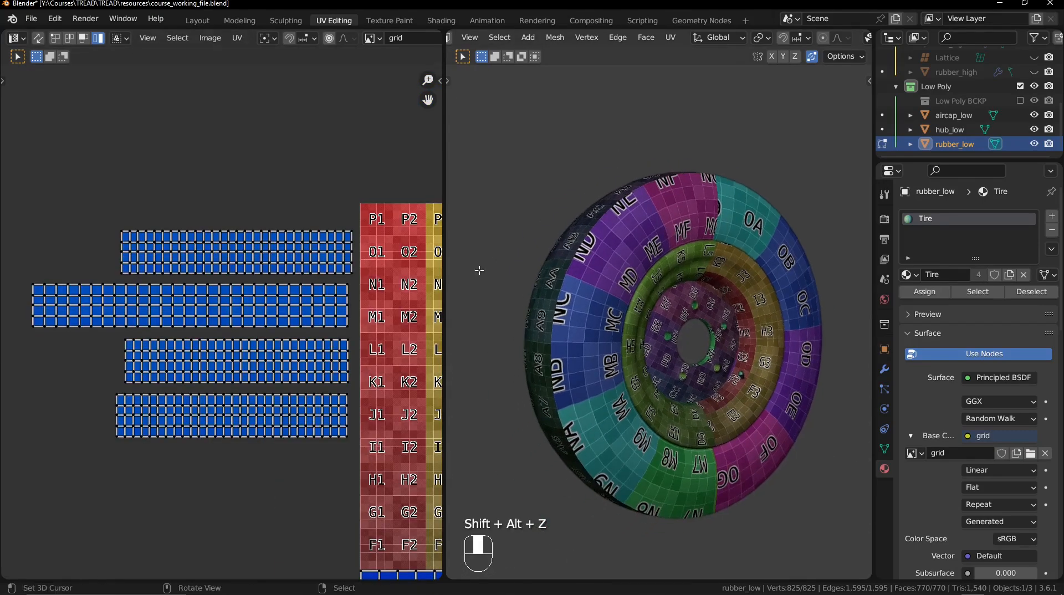
pyautogui.click(94, 295)
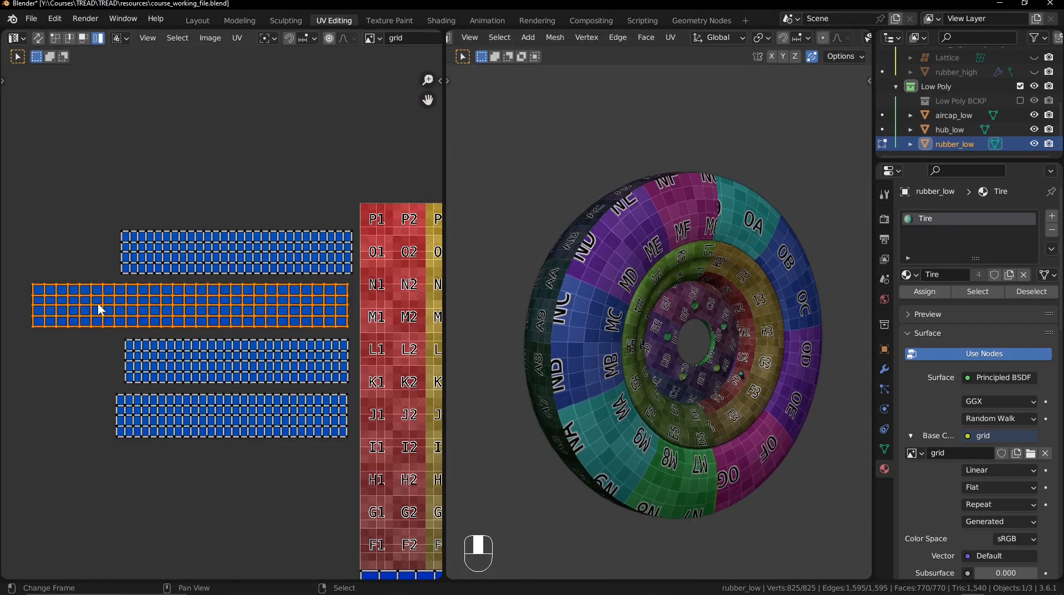
pyautogui.press('g')
pyautogui.click(183, 311)
pyautogui.moveTo(726, 301); pyautogui.dragTo(665, 295, button='middle')
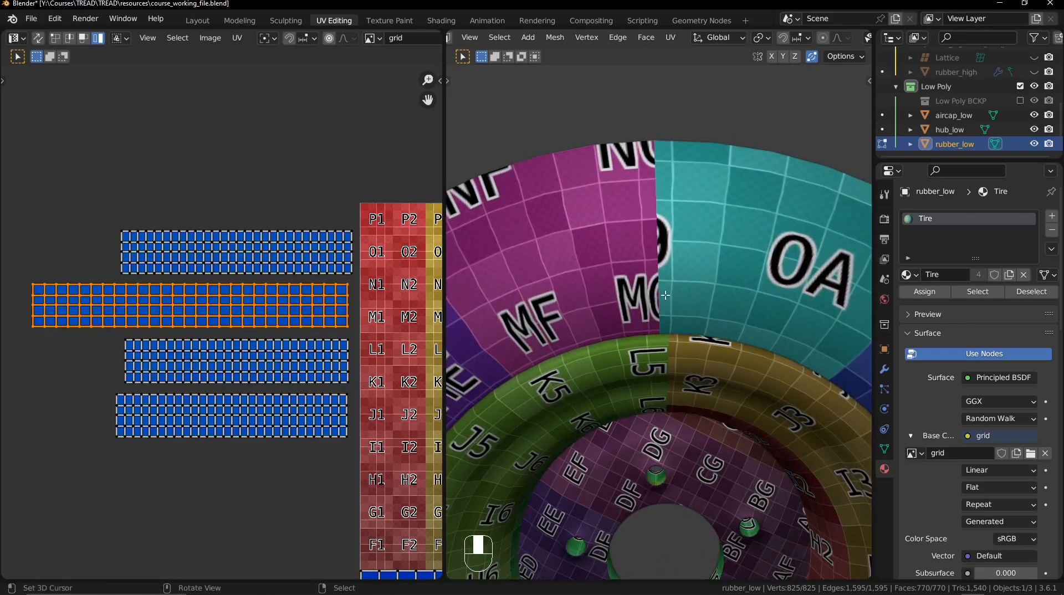
pyautogui.press('g')
pyautogui.rightClick(388, 305)
pyautogui.rightClick(323, 254)
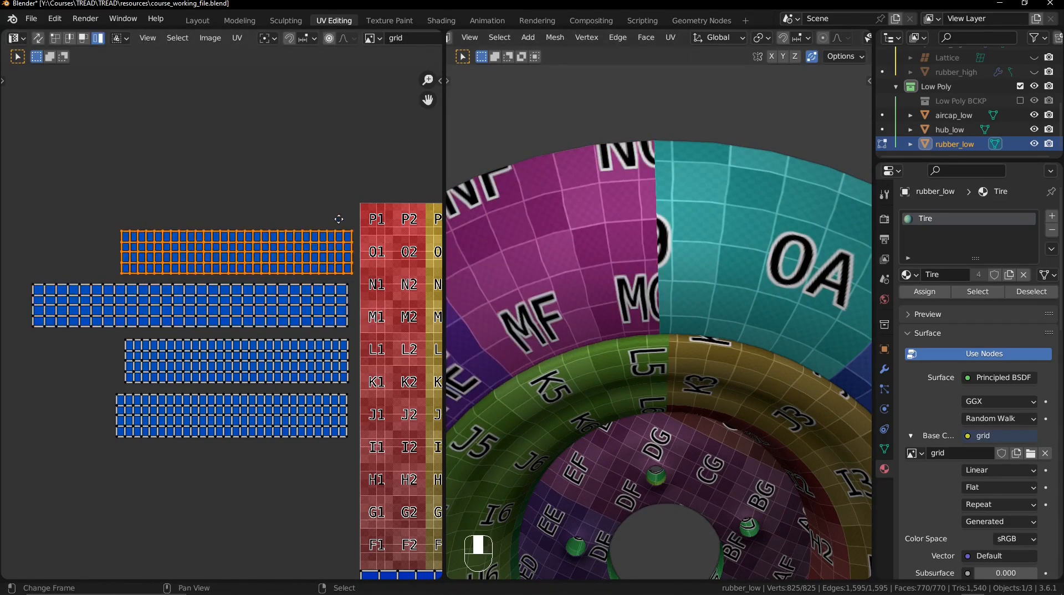
pyautogui.press('g')
pyautogui.rightClick(342, 210)
pyautogui.keyDown('shift'); pyautogui.moveTo(722, 264); pyautogui.dragTo(712, 226, button='middle'); pyautogui.keyUp('shift')
pyautogui.moveTo(788, 333); pyautogui.dragTo(639, 202, button='middle')
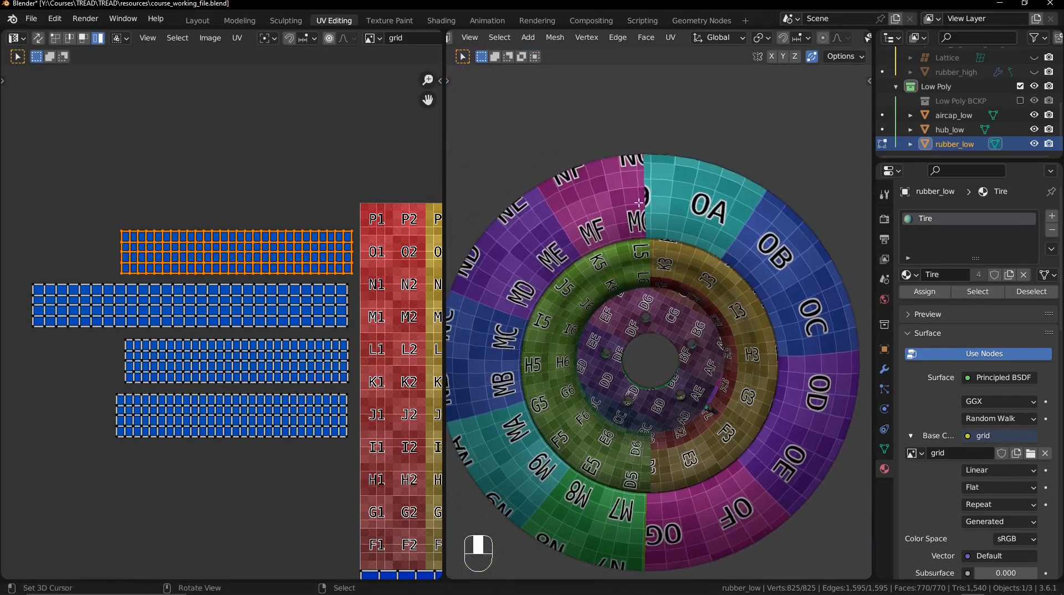
# Shorten the second sidewall strip along X and shift it horizontally toward the UV tile.
pyautogui.click(234, 305)
pyautogui.press('s')
pyautogui.press('x')
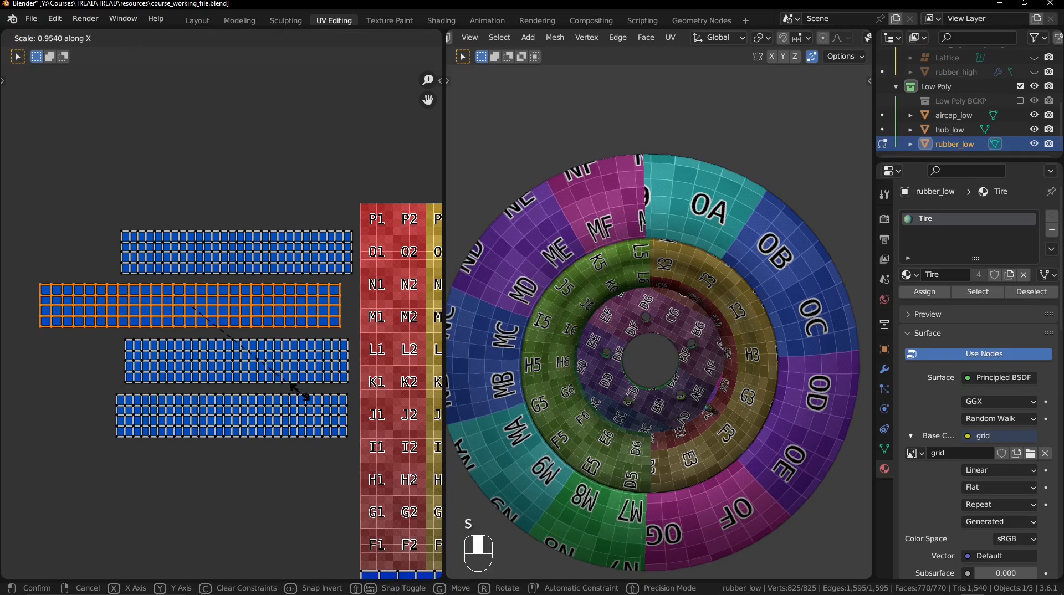
pyautogui.click(228, 317)
pyautogui.press('g')
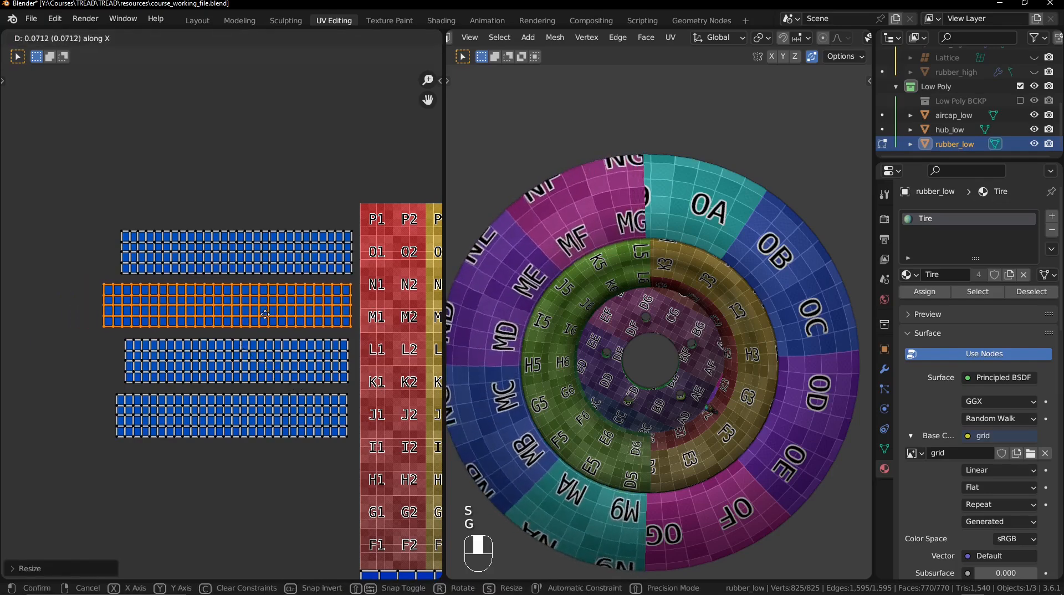
pyautogui.click(273, 314)
pyautogui.moveTo(273, 314); pyautogui.dragTo(343, 358, button='middle')
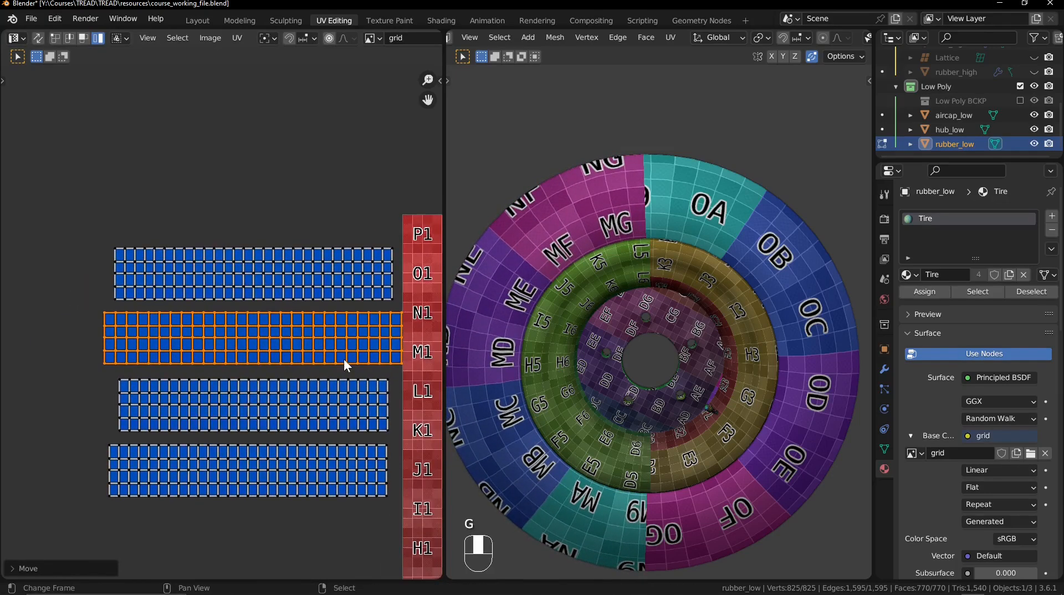
# Scale the second strip to the top strip's length and move it up directly beneath it with a narrow gap.
pyautogui.press('s')
pyautogui.middleClick(340, 357)
pyautogui.click(352, 353)
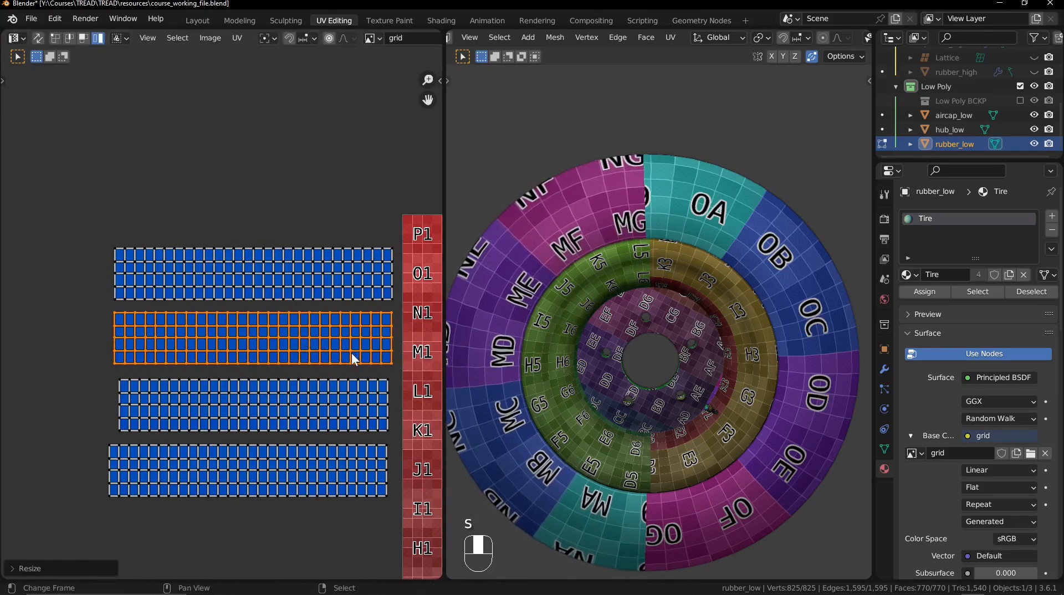
pyautogui.press('g')
pyautogui.click(351, 339)
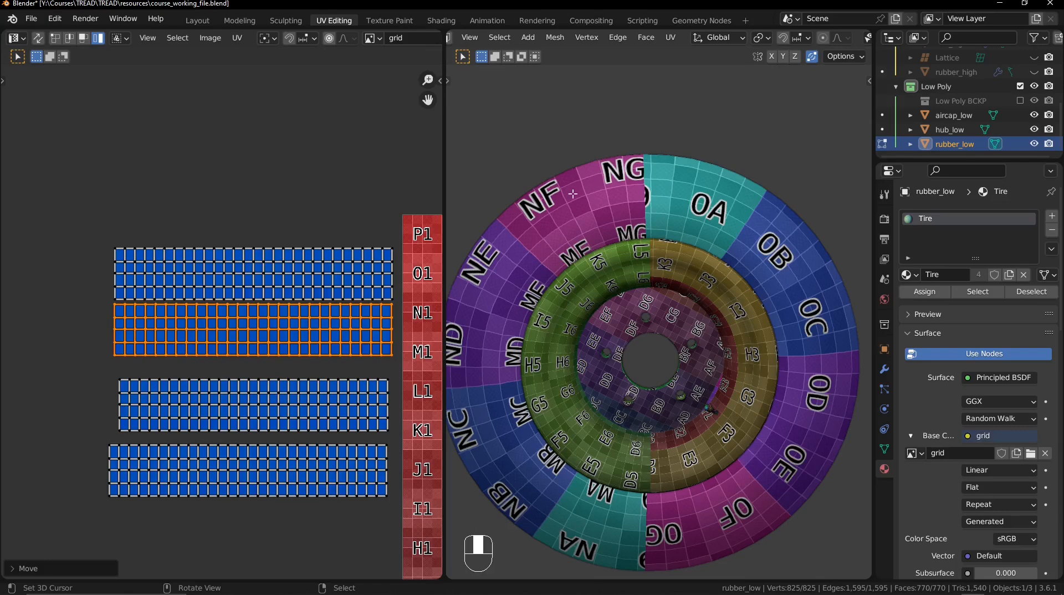
# Try placing the second strip end to end with the top strip to compare the sidewall seam, and undo the move.
pyautogui.scroll(-2, 665, 314)
pyautogui.hotkey('shift', 'alt', 'z')
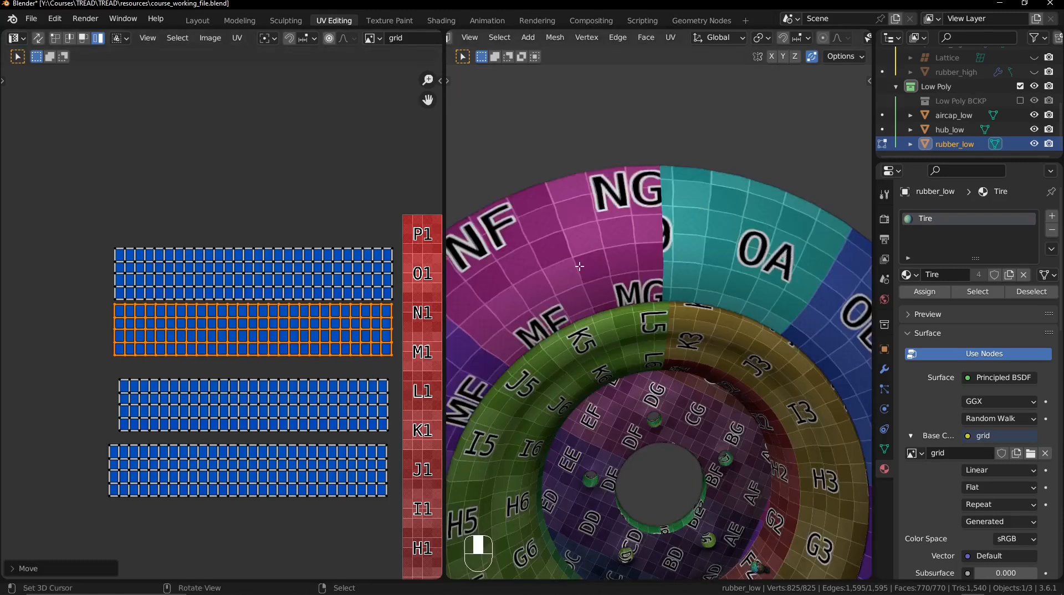
pyautogui.press('g')
pyautogui.press('shift')
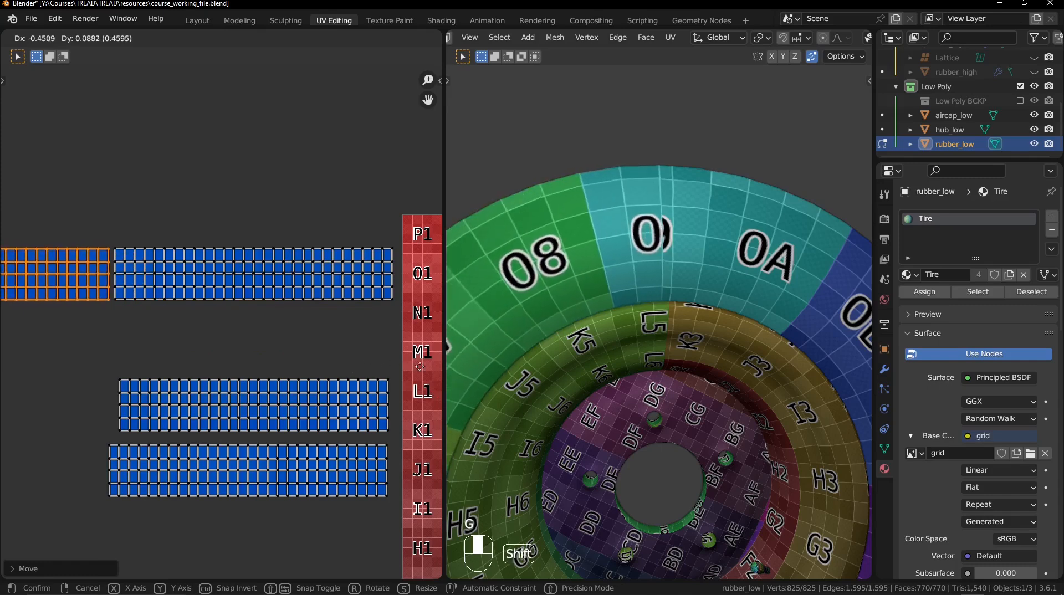
pyautogui.click(10, 359)
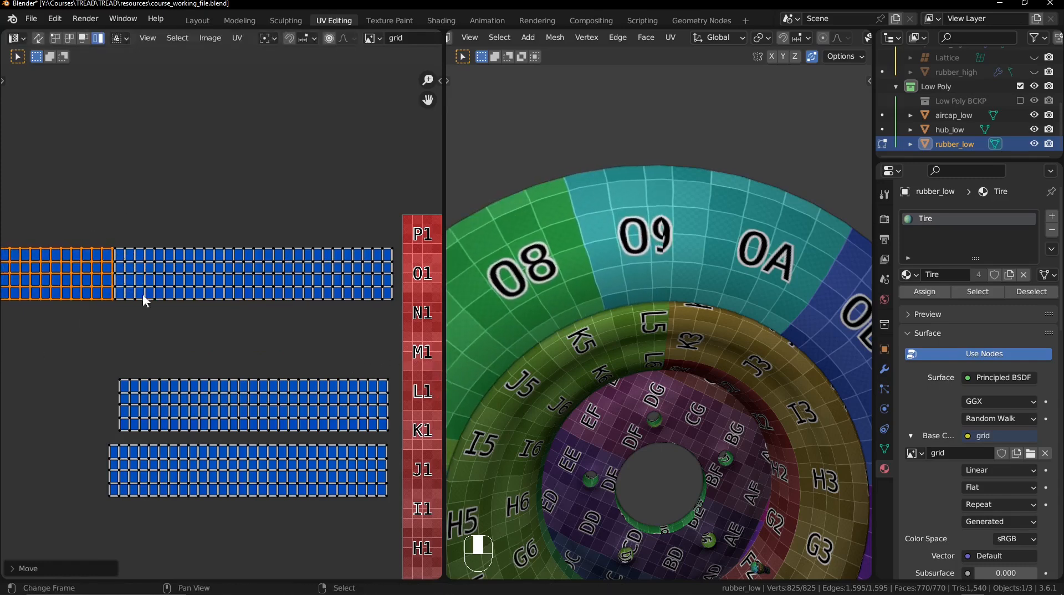
pyautogui.scroll(3, 142, 294)
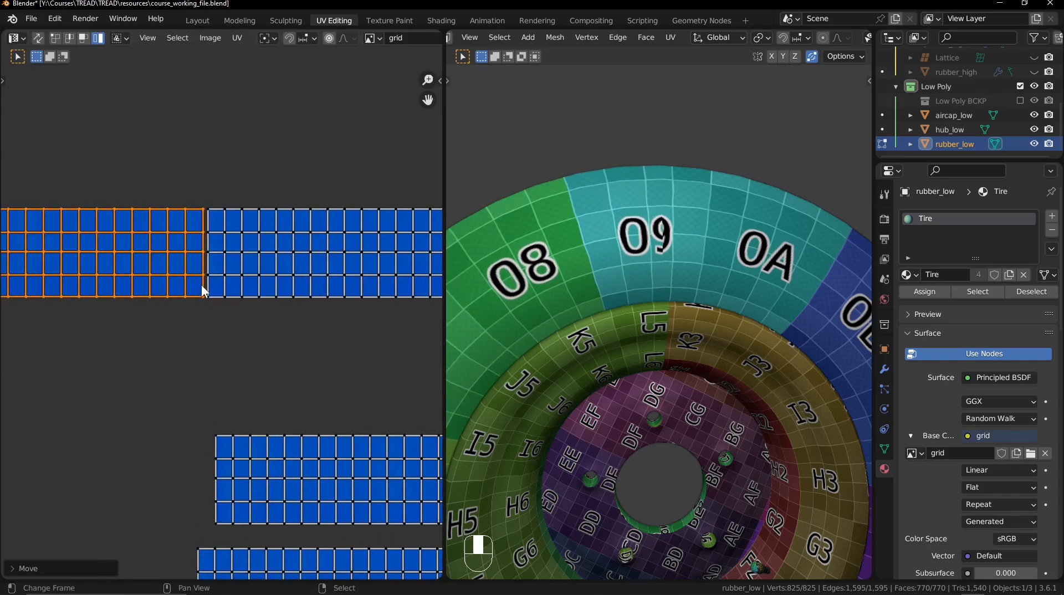
pyautogui.hotkey('ctrl', 'z')
pyautogui.scroll(-2, 216, 247)
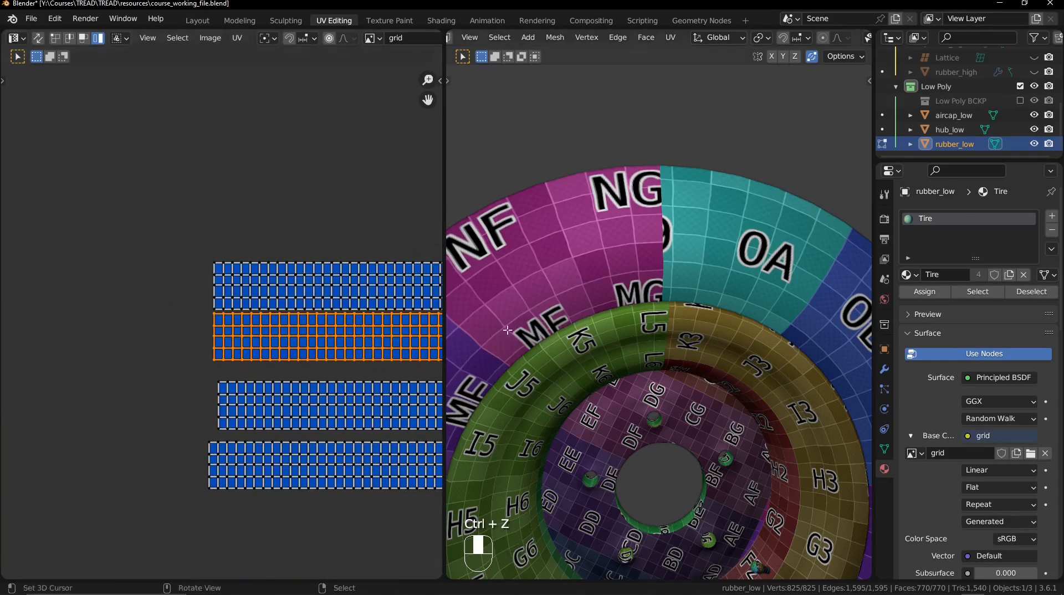
# Examine which sections of the opposite sidewall the two lower UV strips cover.
pyautogui.moveTo(508, 330); pyautogui.dragTo(598, 327, button='middle')
pyautogui.moveTo(294, 392); pyautogui.dragTo(238, 364, button='middle')
pyautogui.rightClick(238, 364)
pyautogui.press('g')
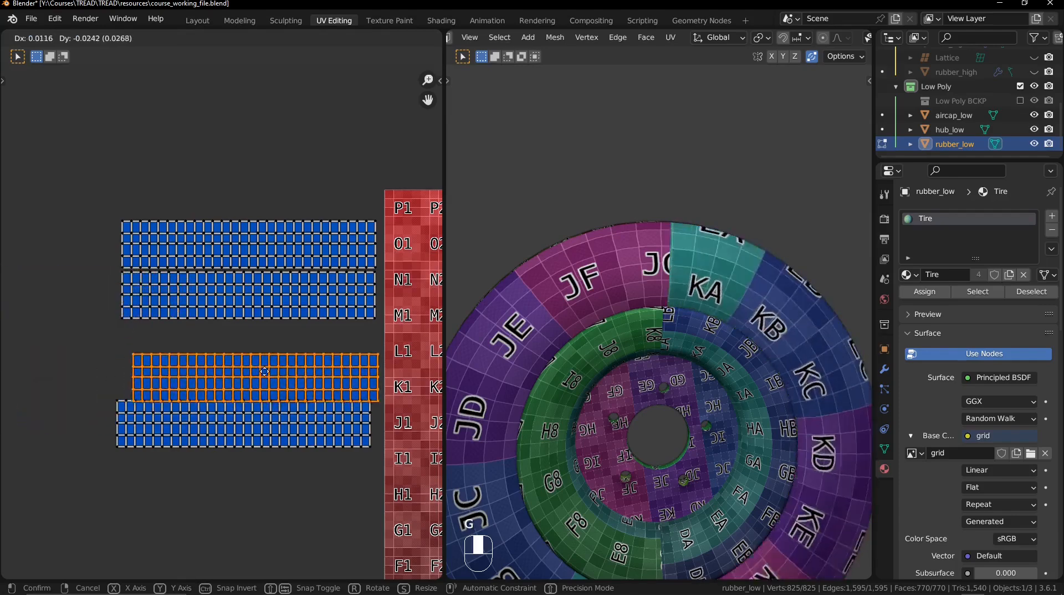
pyautogui.rightClick(264, 371)
pyautogui.press('g')
pyautogui.rightClick(269, 418)
pyautogui.rightClick(270, 427)
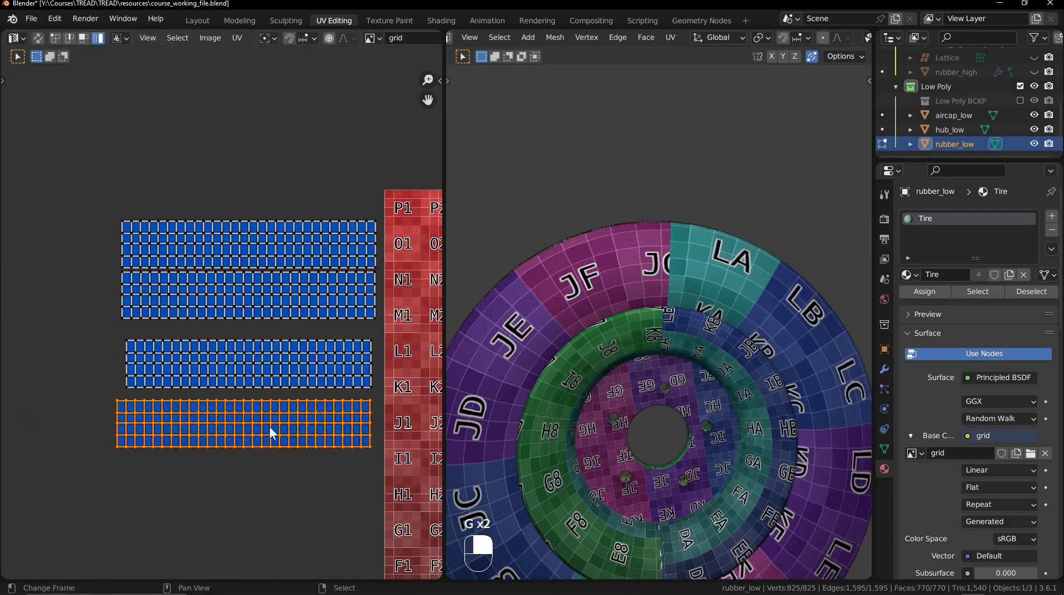
# Stretch the third strip along X to match the bottom strip's length and align both strips' ends.
pyautogui.moveTo(327, 469); pyautogui.dragTo(299, 441, button='middle')
pyautogui.rightClick(280, 372)
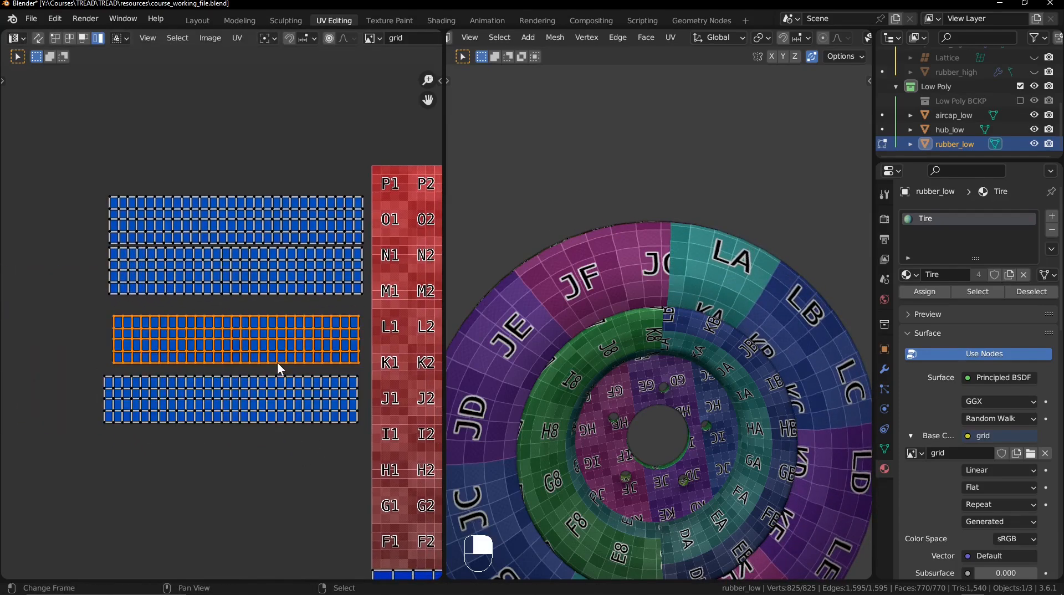
pyautogui.press('s')
pyautogui.press('x')
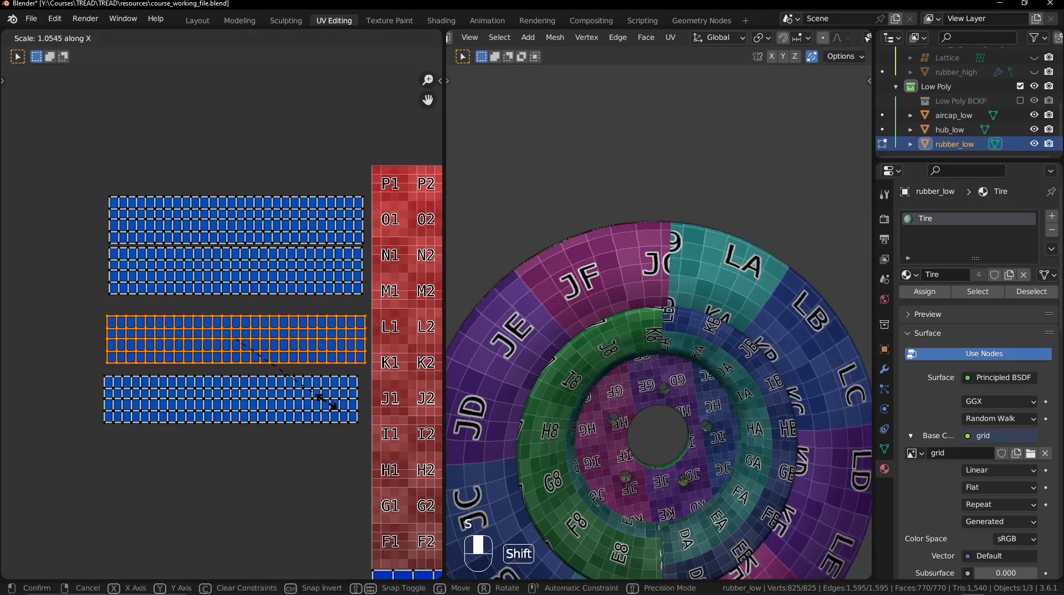
pyautogui.press('g')
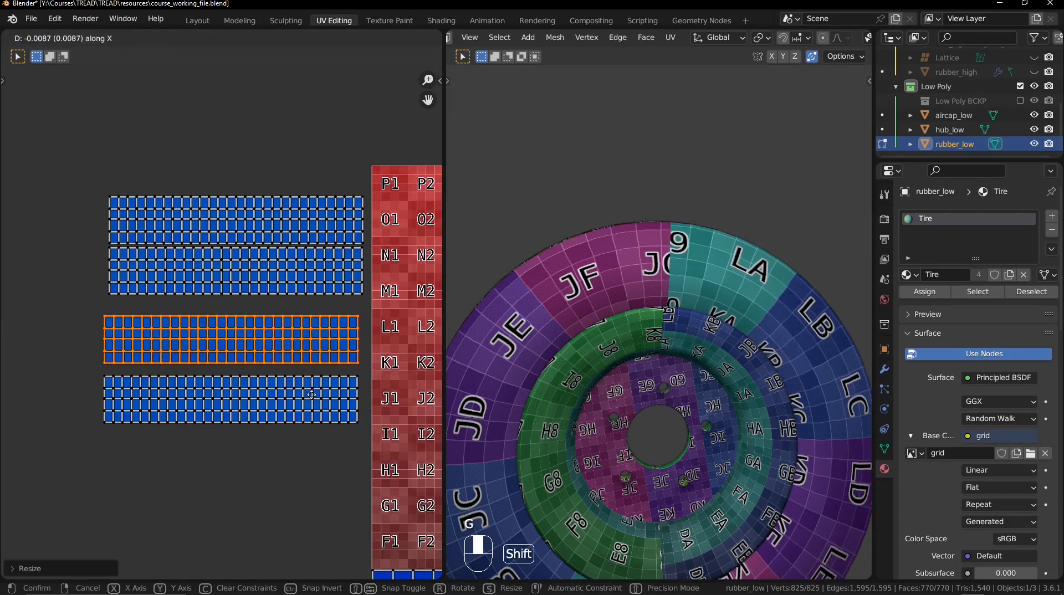
pyautogui.click(316, 400)
# Move the two lower strips together up beneath the upper pair, aligning their ends with the strips above.
pyautogui.keyDown('shift'); pyautogui.rightClick(316, 400); pyautogui.keyUp('shift')
pyautogui.press('g')
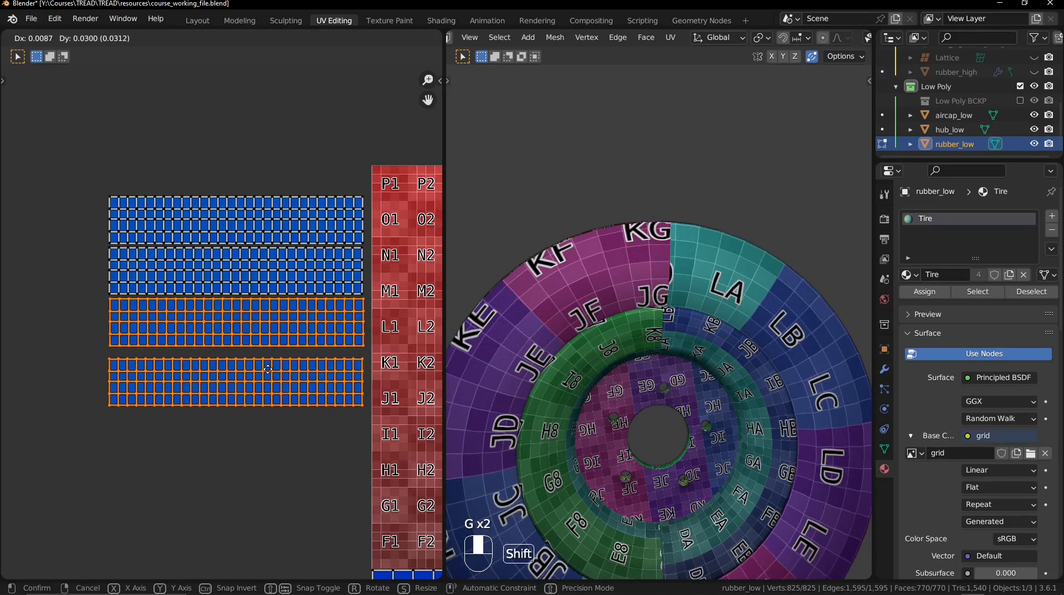
pyautogui.click(264, 369)
# Move the bottom strip up against the third one and fine-tune the length of both strips along X.
pyautogui.click(294, 403)
pyautogui.press('g')
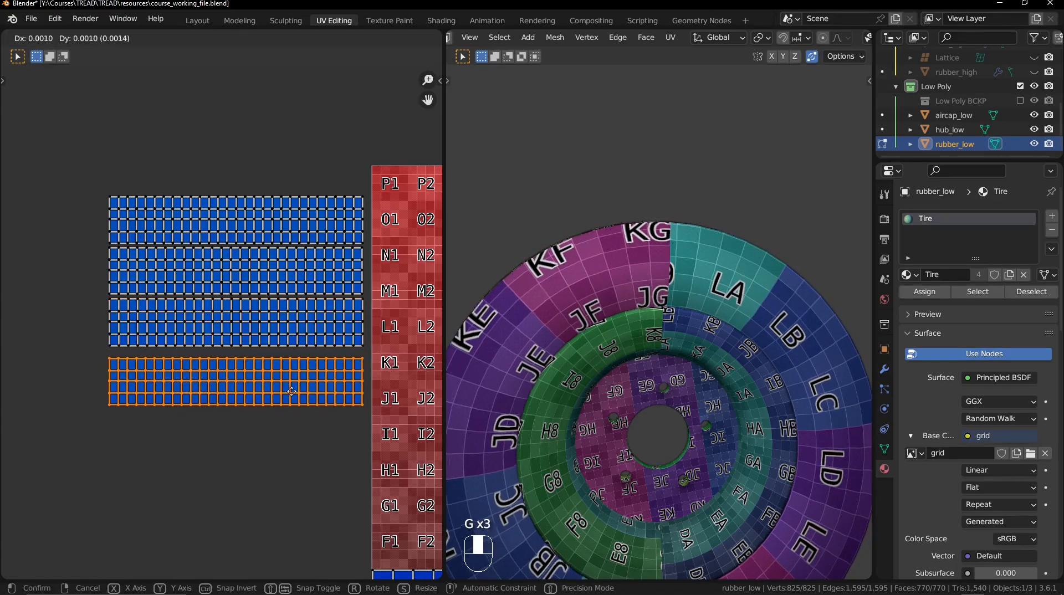
pyautogui.click(295, 395)
pyautogui.keyDown('shift'); pyautogui.rightClick(299, 340); pyautogui.keyUp('shift')
pyautogui.press('s')
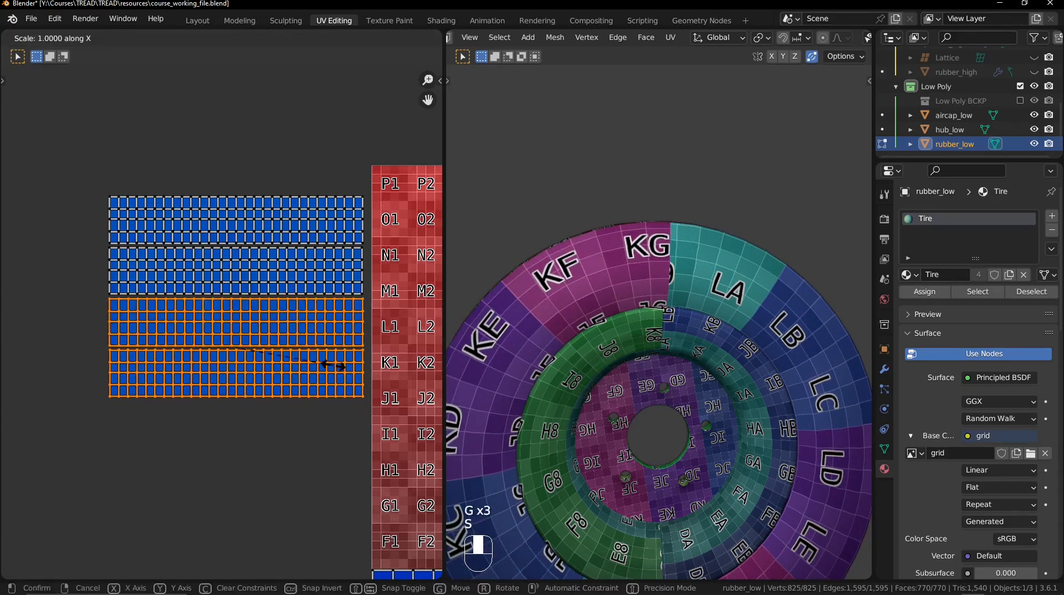
pyautogui.click(324, 360)
pyautogui.press('g')
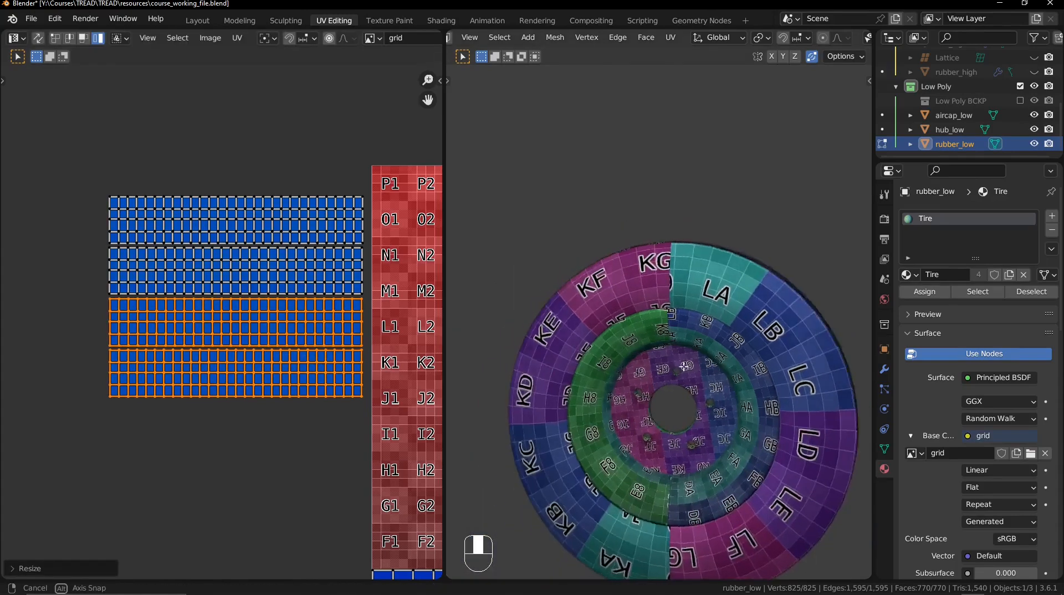
# Select all four stacked sidewall strips and move them into the UV tile at its left edge, above the tread islands.
pyautogui.moveTo(742, 355); pyautogui.dragTo(610, 335, button='middle')
pyautogui.keyDown('ctrl'); pyautogui.moveTo(611, 335); pyautogui.dragTo(588, 488, button='middle'); pyautogui.keyUp('ctrl')
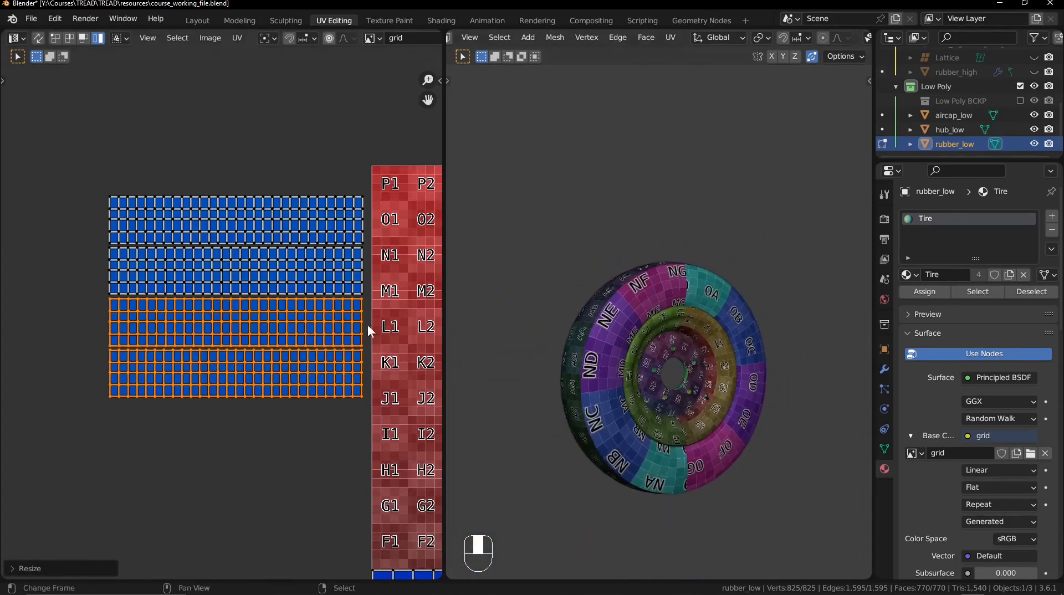
pyautogui.moveTo(121, 108); pyautogui.dragTo(244, 413)
pyautogui.scroll(-3, 288, 388)
pyautogui.moveTo(318, 369); pyautogui.dragTo(174, 271, button='middle')
pyautogui.press('g')
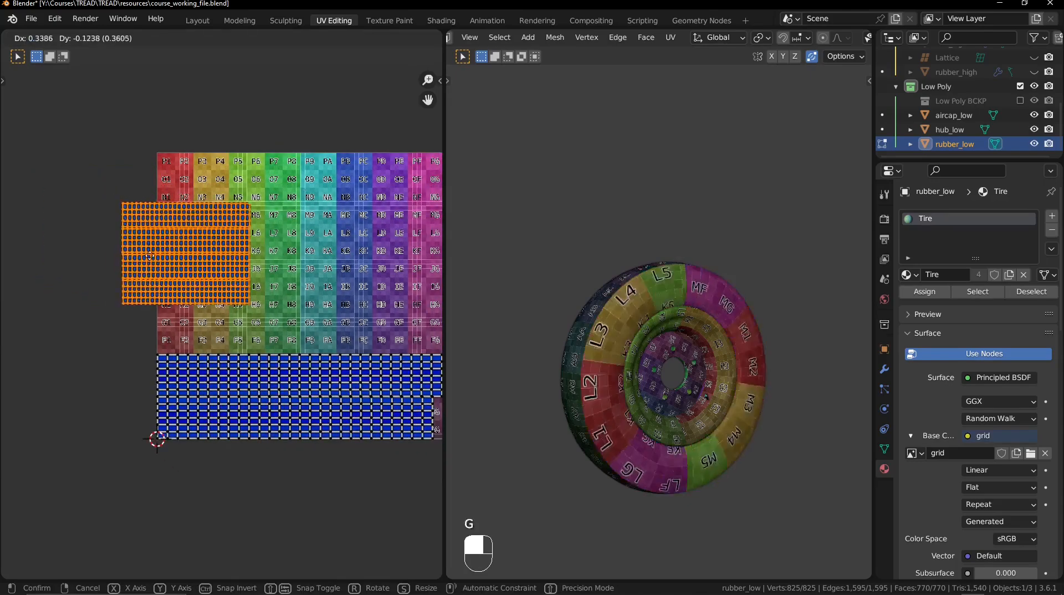
pyautogui.click(179, 306)
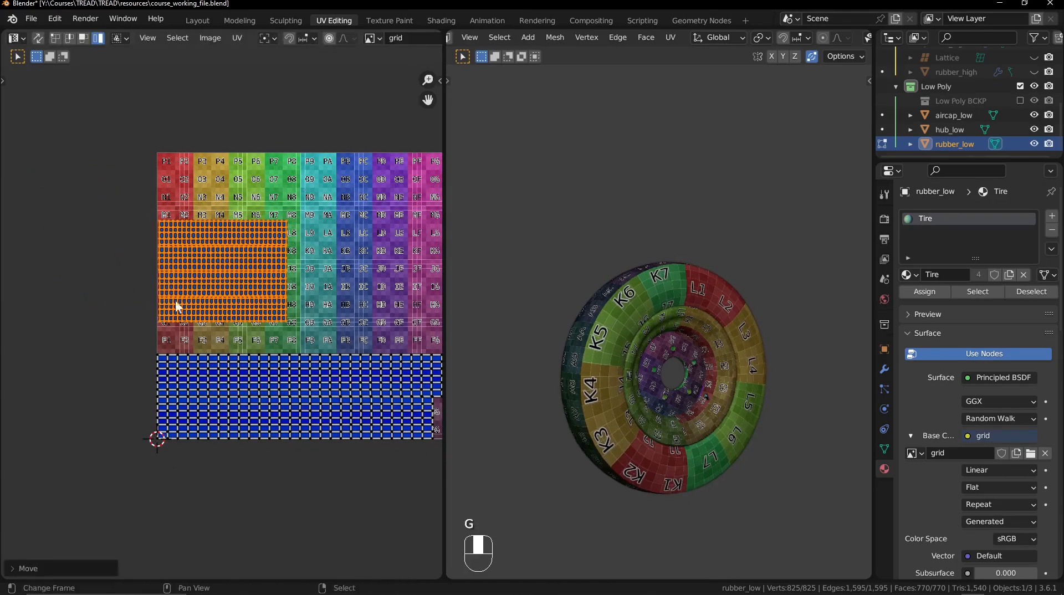
pyautogui.moveTo(284, 274); pyautogui.dragTo(271, 269, button='middle')
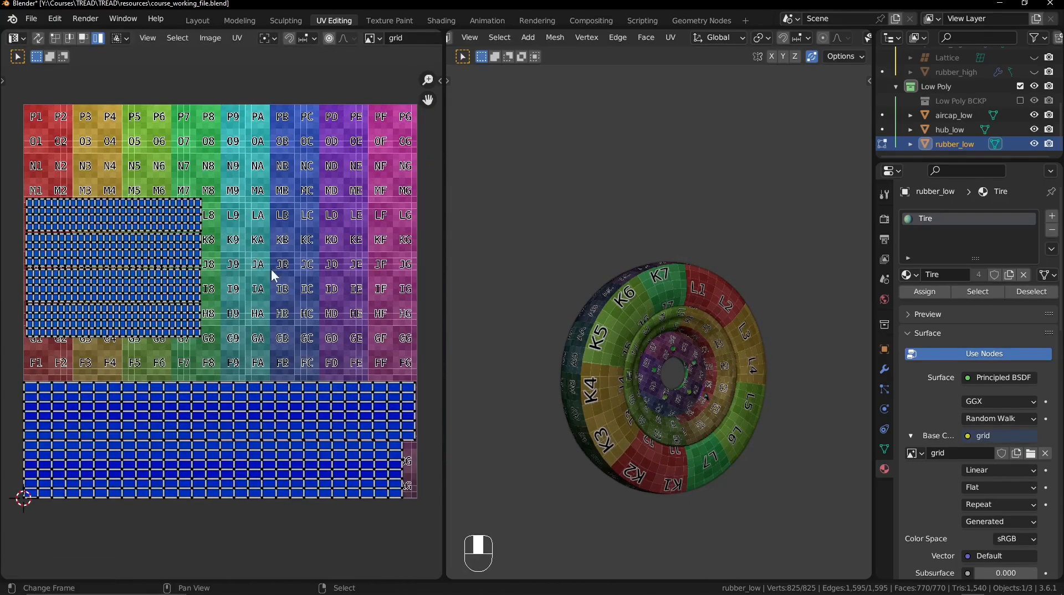
# Compare the checker size on the tire's tread with that on the sidewall and rim area.
pyautogui.scroll(3, 604, 327)
pyautogui.moveTo(579, 319); pyautogui.dragTo(645, 269, button='middle')
pyautogui.moveTo(646, 269); pyautogui.dragTo(632, 314, button='middle')
pyautogui.moveTo(641, 202); pyautogui.dragTo(665, 284, button='middle')
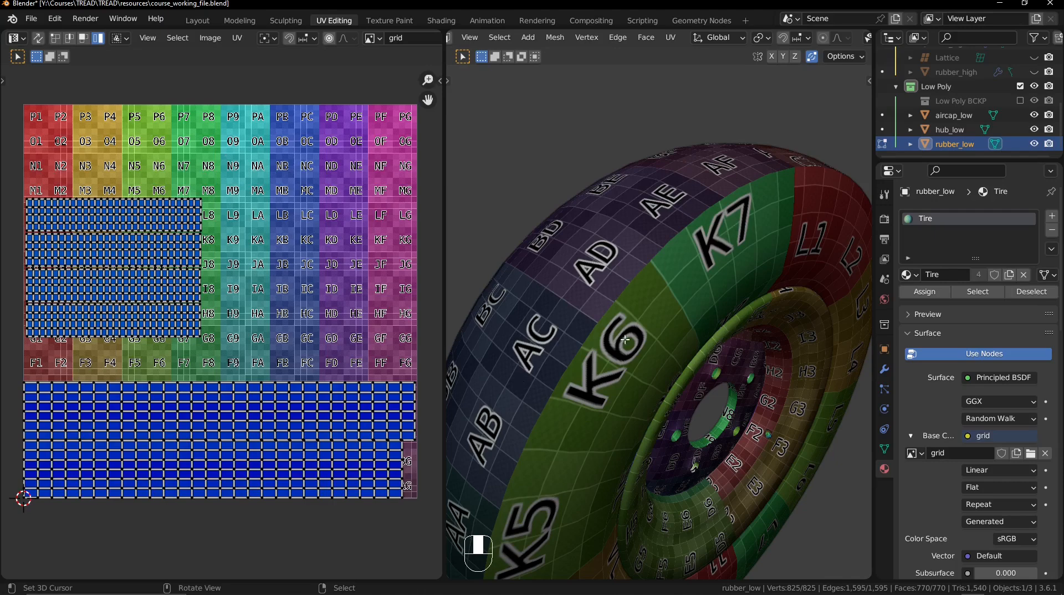
pyautogui.moveTo(607, 346); pyautogui.dragTo(586, 309, button='middle')
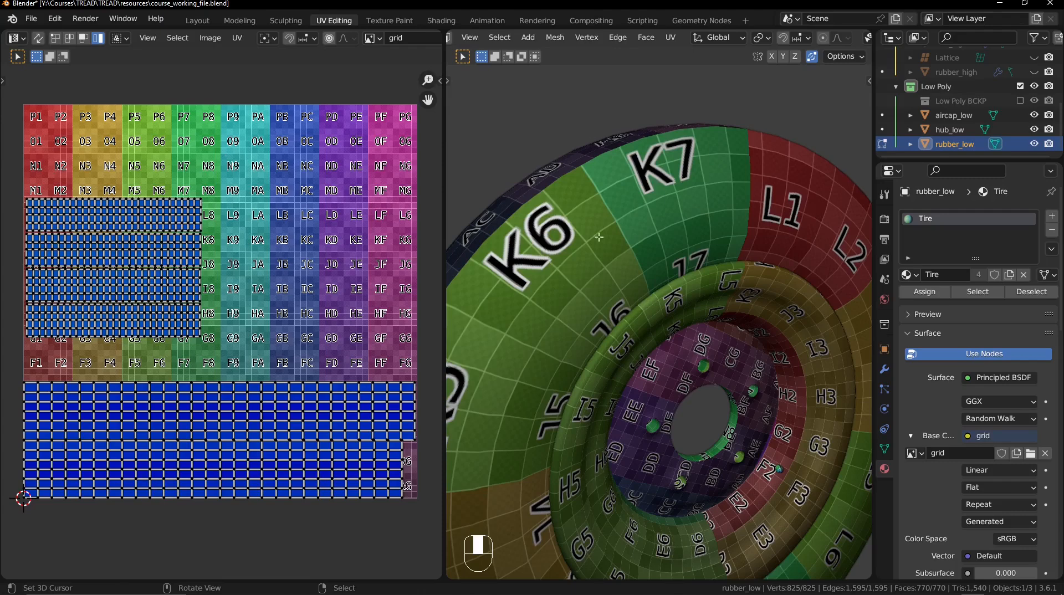
pyautogui.moveTo(599, 237); pyautogui.dragTo(719, 266, button='middle')
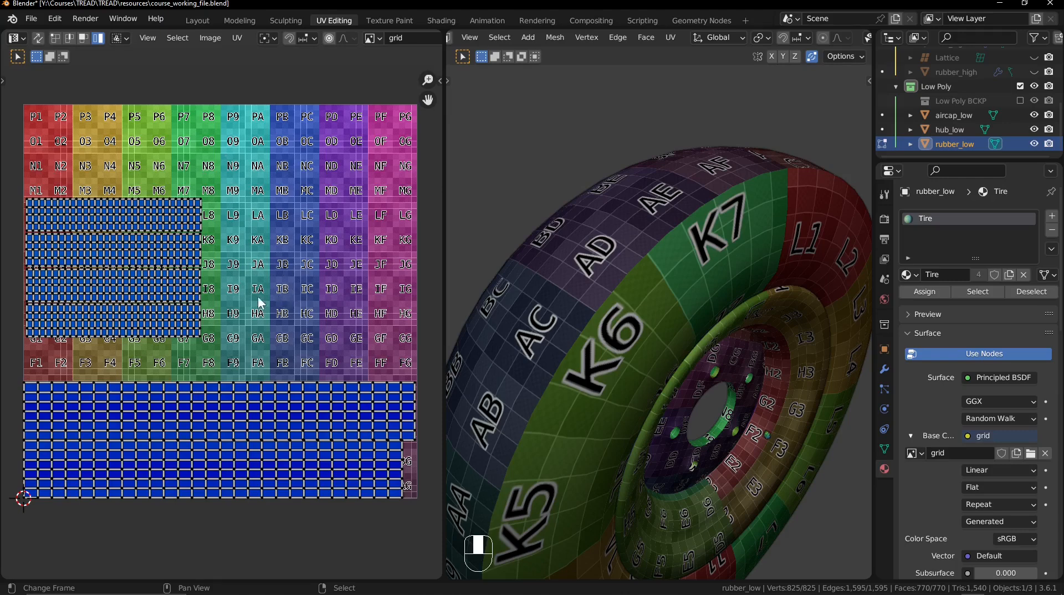
# Fine-tune the upper tread island's position along Y against the lower tread island.
pyautogui.click(256, 388)
pyautogui.press('g')
pyautogui.press('y')
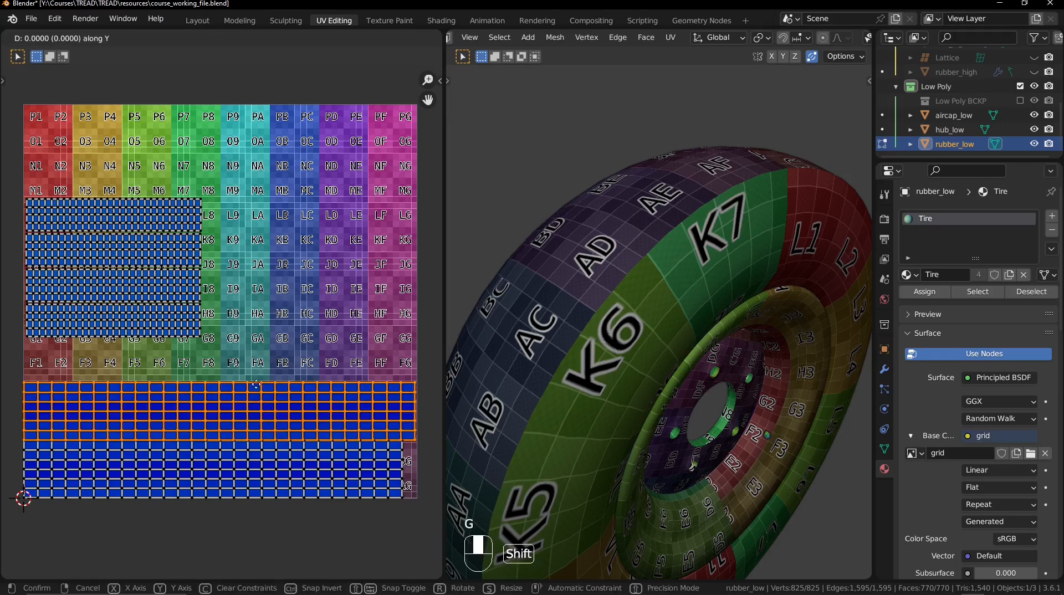
pyautogui.click(263, 387)
pyautogui.moveTo(263, 388); pyautogui.dragTo(261, 311, button='middle')
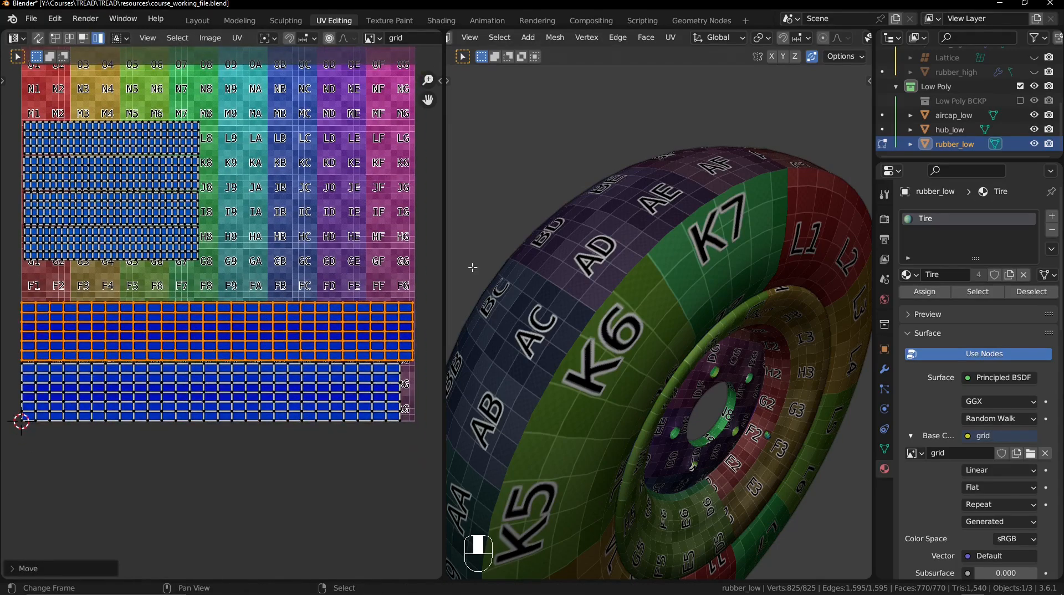
pyautogui.press('g')
pyautogui.rightClick(388, 355)
pyautogui.moveTo(515, 277); pyautogui.dragTo(554, 351, button='middle')
pyautogui.scroll(-2, 596, 310)
pyautogui.press('g')
pyautogui.rightClick(318, 330)
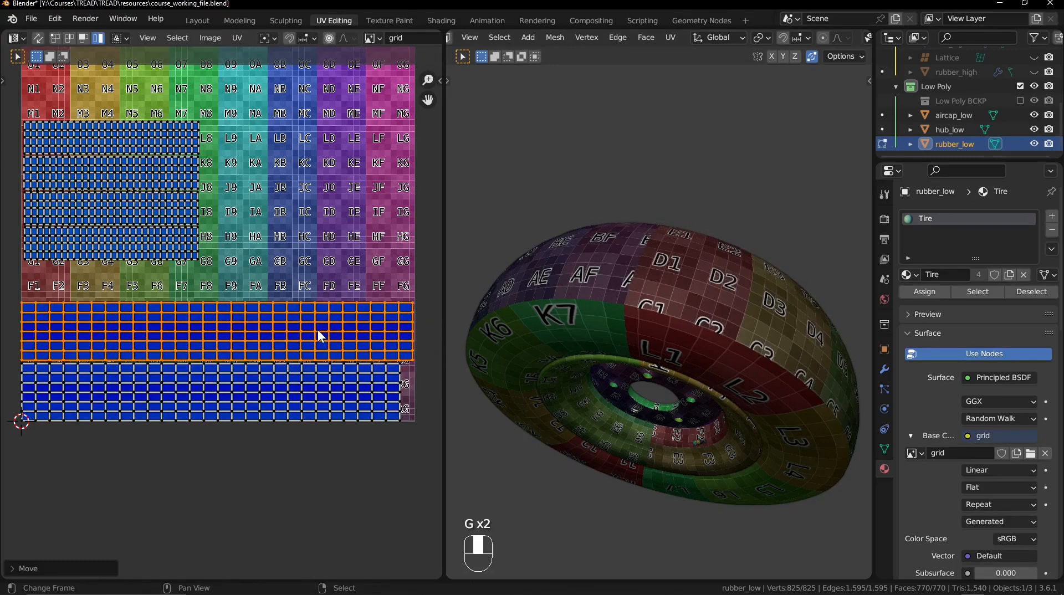
# Show the Texel Density Checker settings in the UV editor and widen the editor so the whole UV tile fits beside them.
pyautogui.moveTo(283, 257); pyautogui.dragTo(273, 264, button='middle')
pyautogui.press('n')
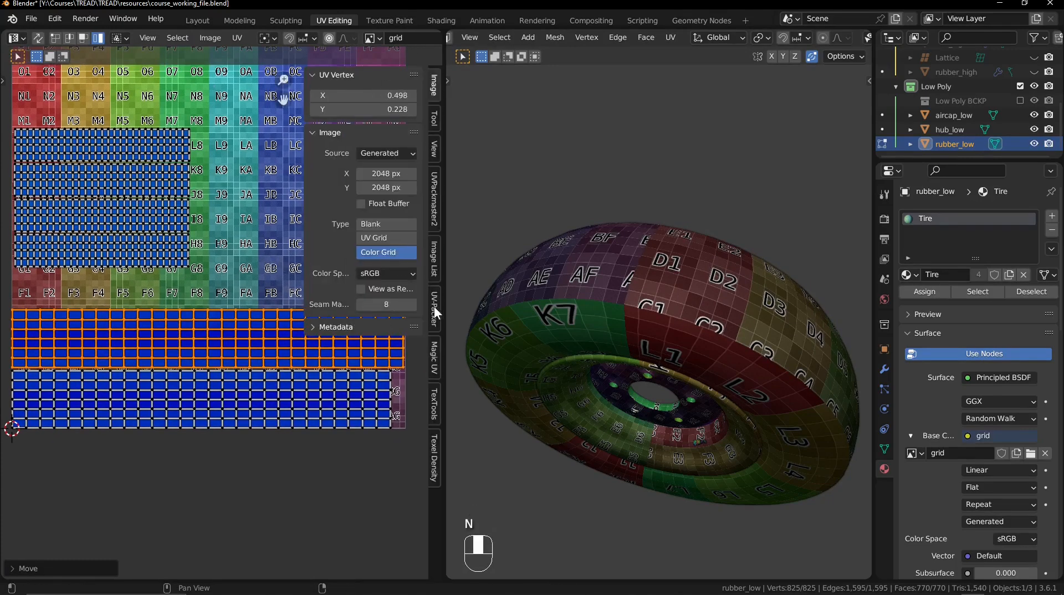
pyautogui.click(436, 444)
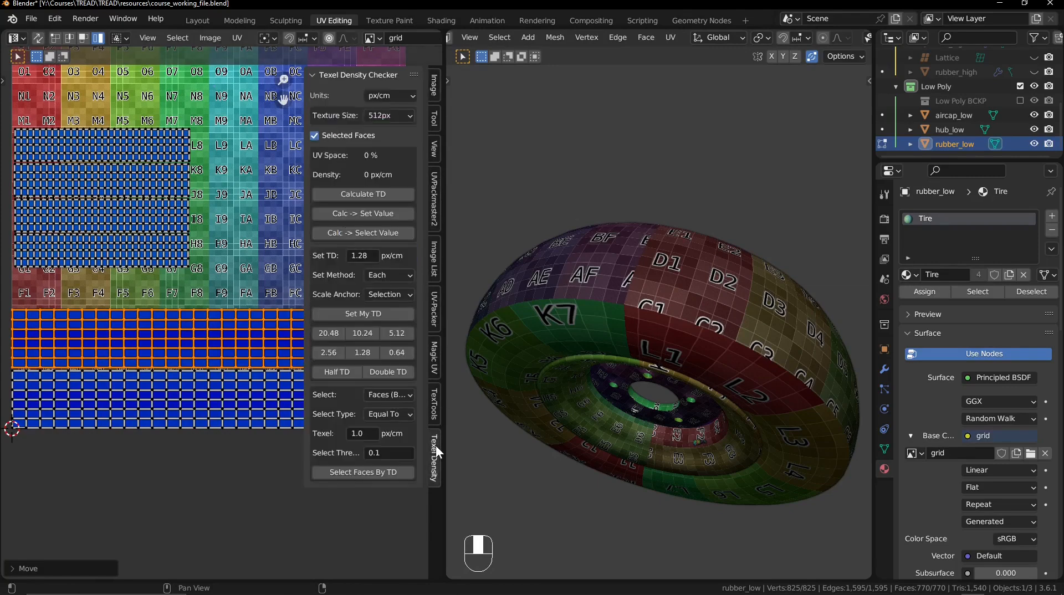
pyautogui.moveTo(448, 213); pyautogui.dragTo(485, 218)
pyautogui.keyDown('ctrl'); pyautogui.moveTo(189, 245); pyautogui.dragTo(183, 281, button='middle'); pyautogui.keyUp('ctrl')
pyautogui.moveTo(183, 281); pyautogui.dragTo(131, 313, button='middle')
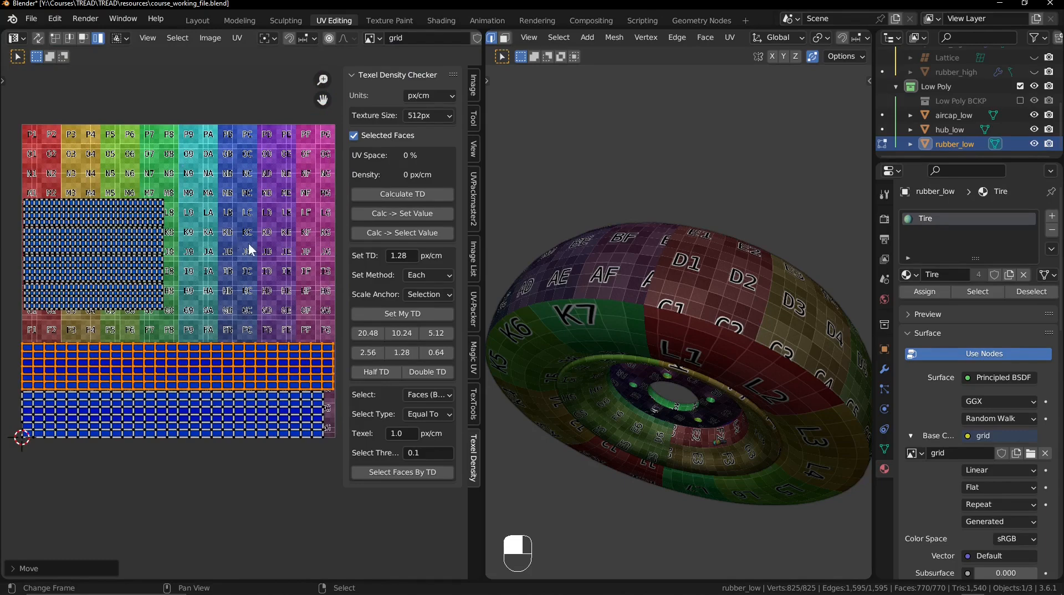
pyautogui.moveTo(241, 230); pyautogui.dragTo(229, 231, button='middle')
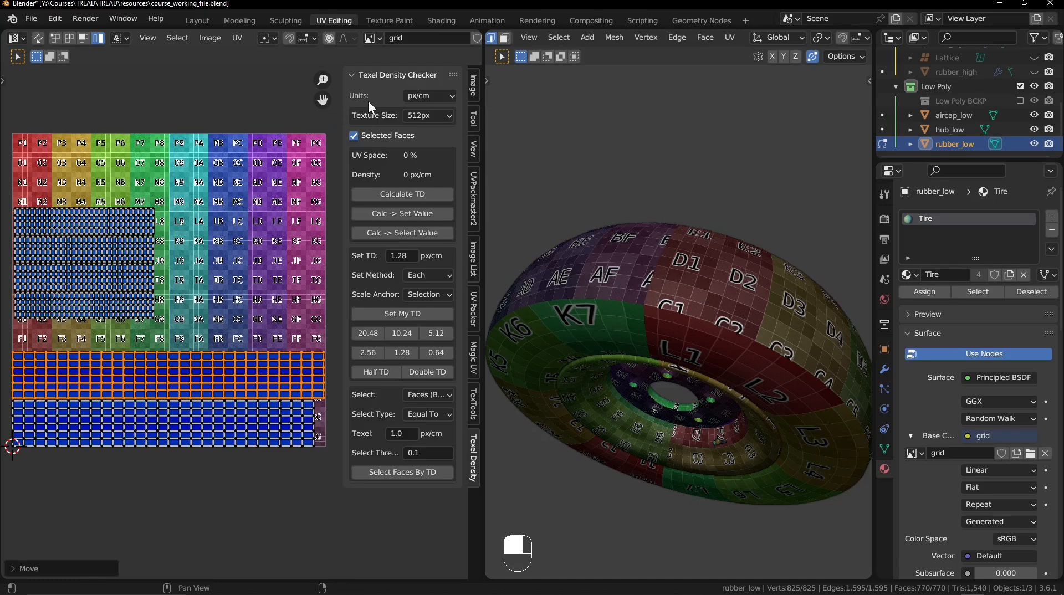
# Set the texel density texture size to 2048px, keep the units at px/cm, and calculate the density of the selected upper tread island.
pyautogui.click(438, 96)
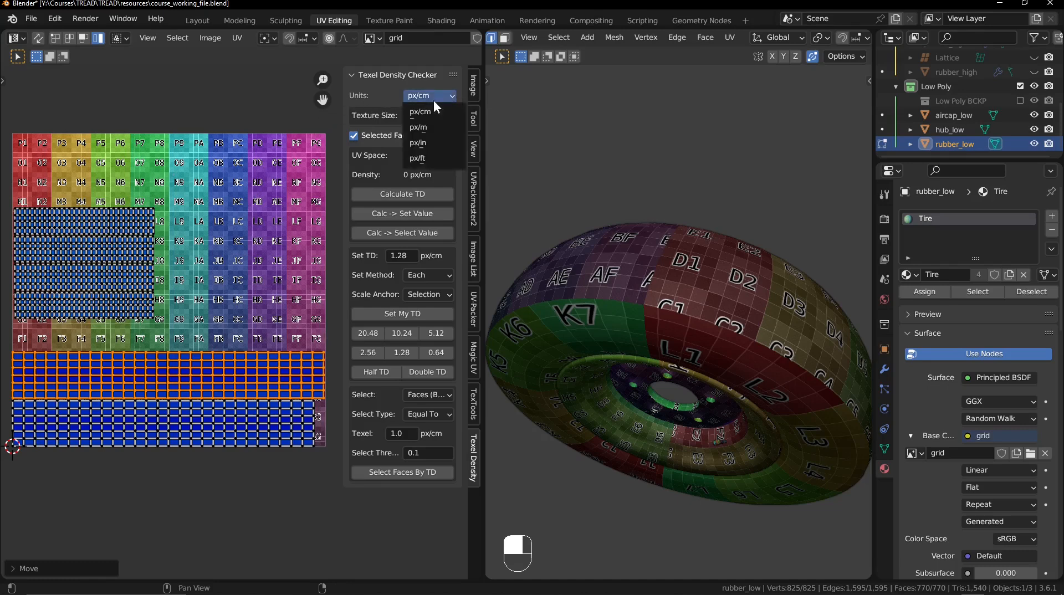
pyautogui.click(438, 94)
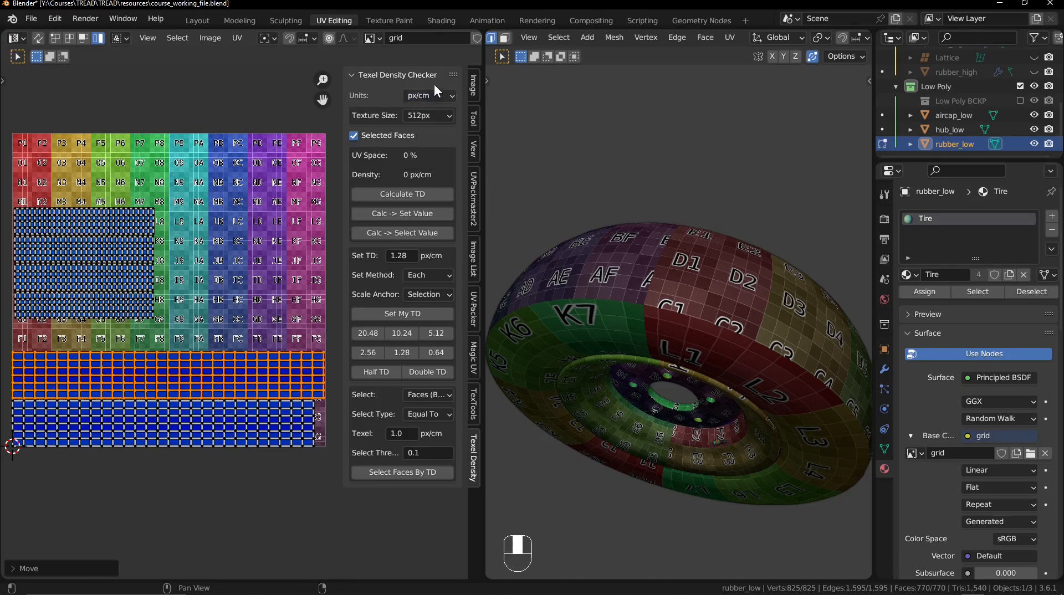
pyautogui.click(449, 119)
pyautogui.click(437, 160)
pyautogui.click(435, 116)
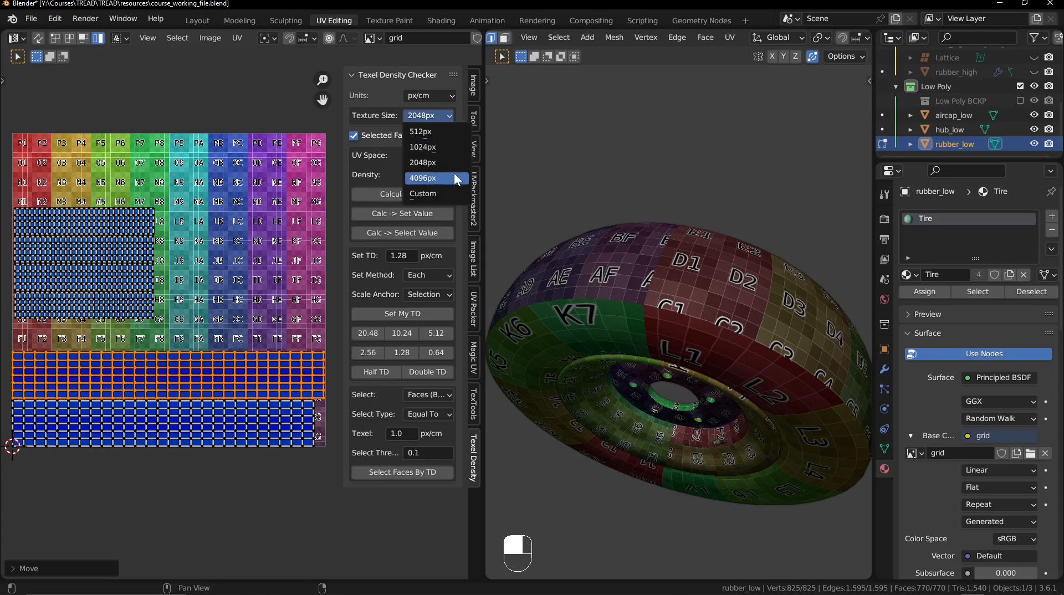
pyautogui.click(435, 115)
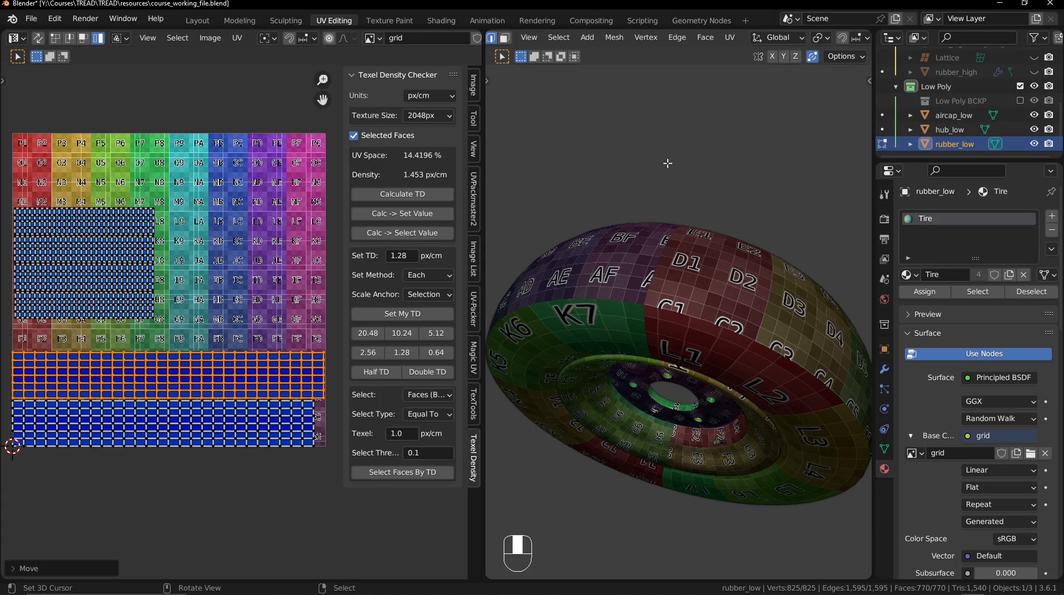
# Calculate the texel density of the upper tread island again and that of the lower tread island.
pyautogui.moveTo(667, 199); pyautogui.dragTo(665, 164, button='middle')
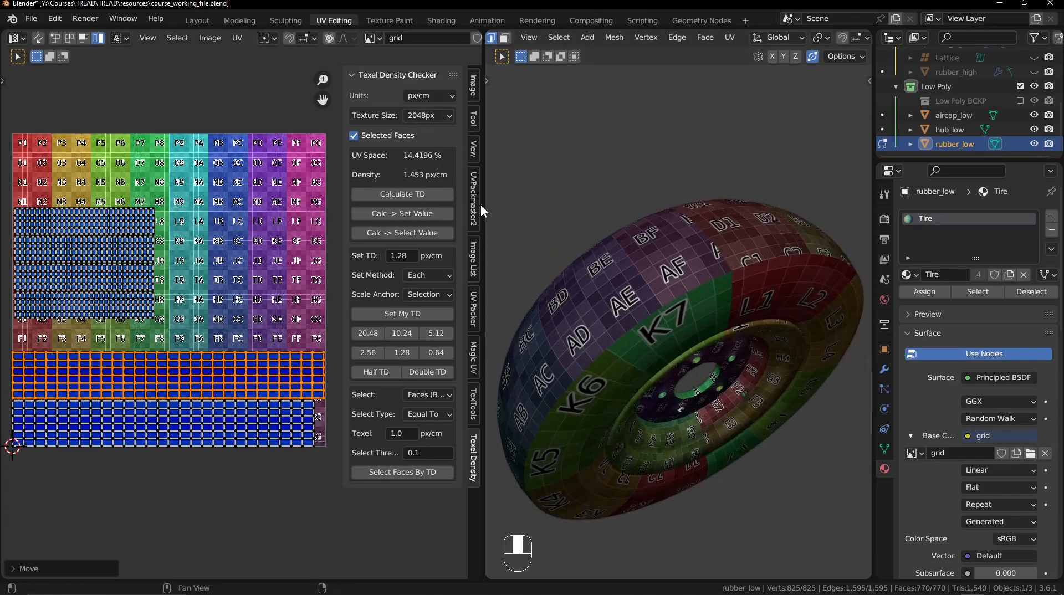
pyautogui.press('g')
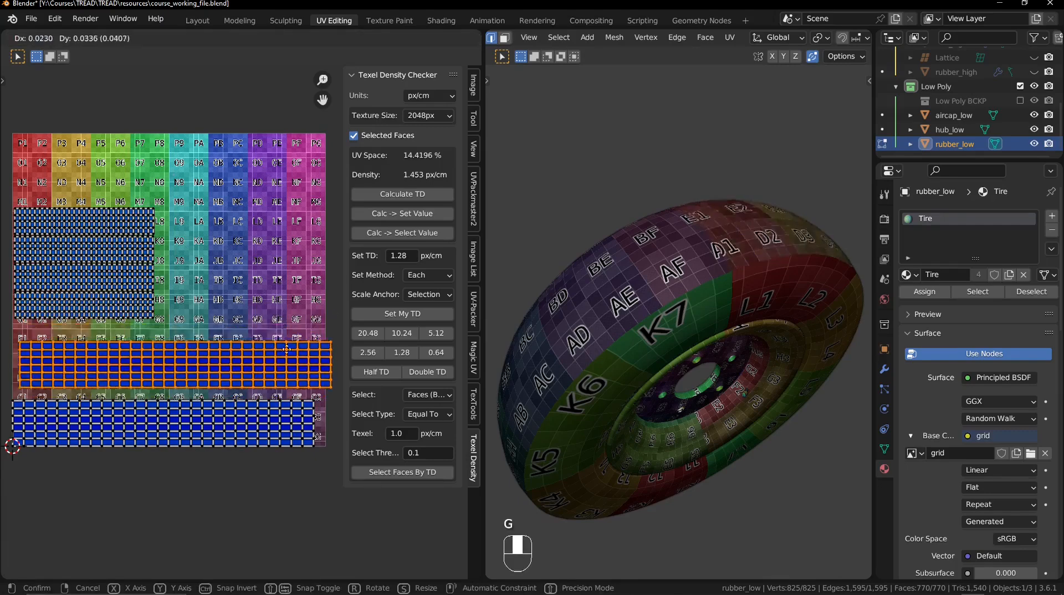
pyautogui.rightClick(312, 297)
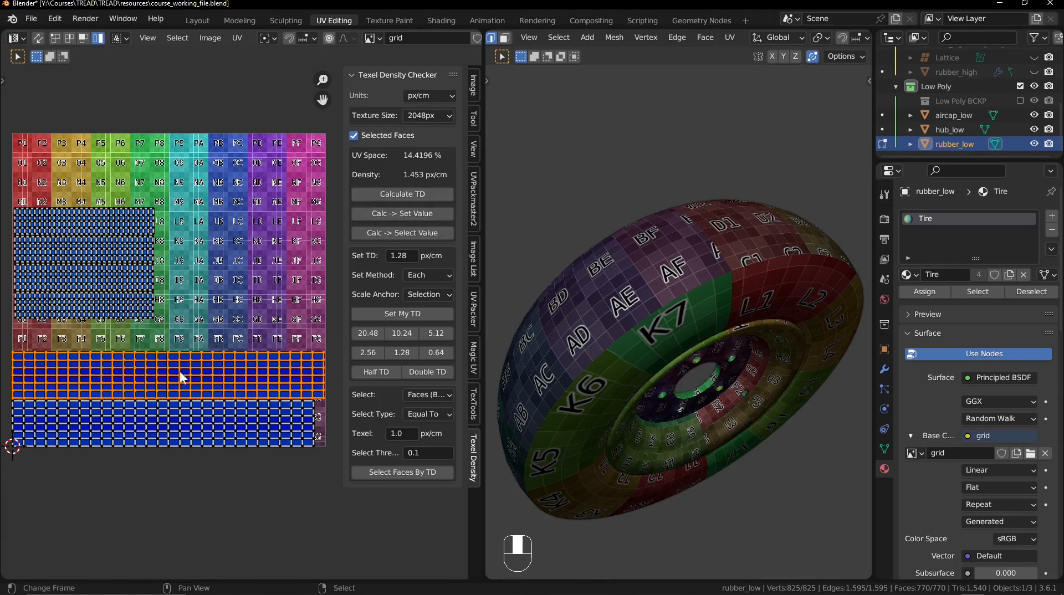
pyautogui.click(391, 197)
pyautogui.click(251, 430)
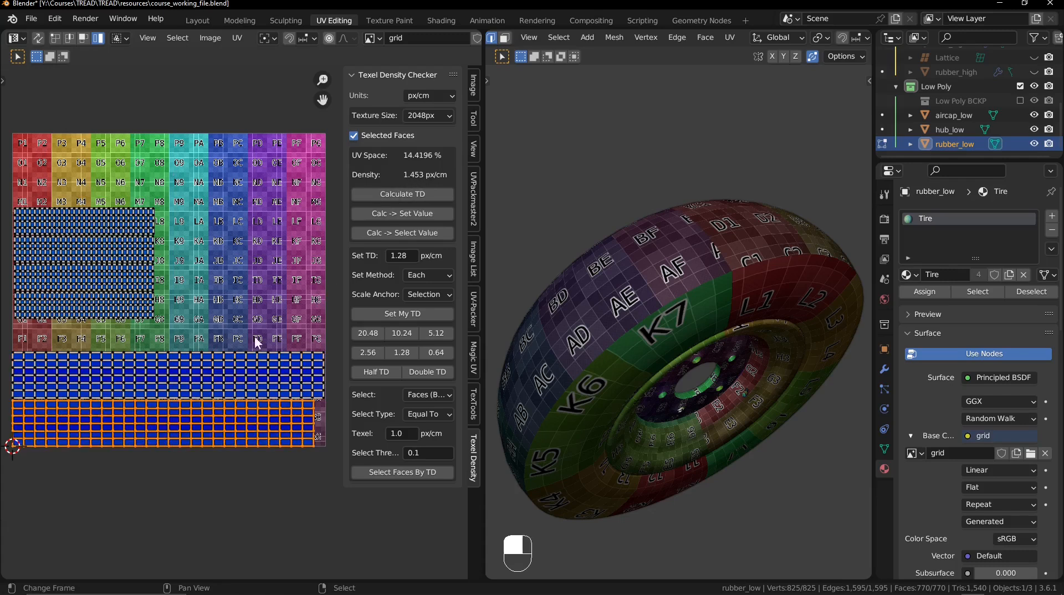
pyautogui.click(397, 195)
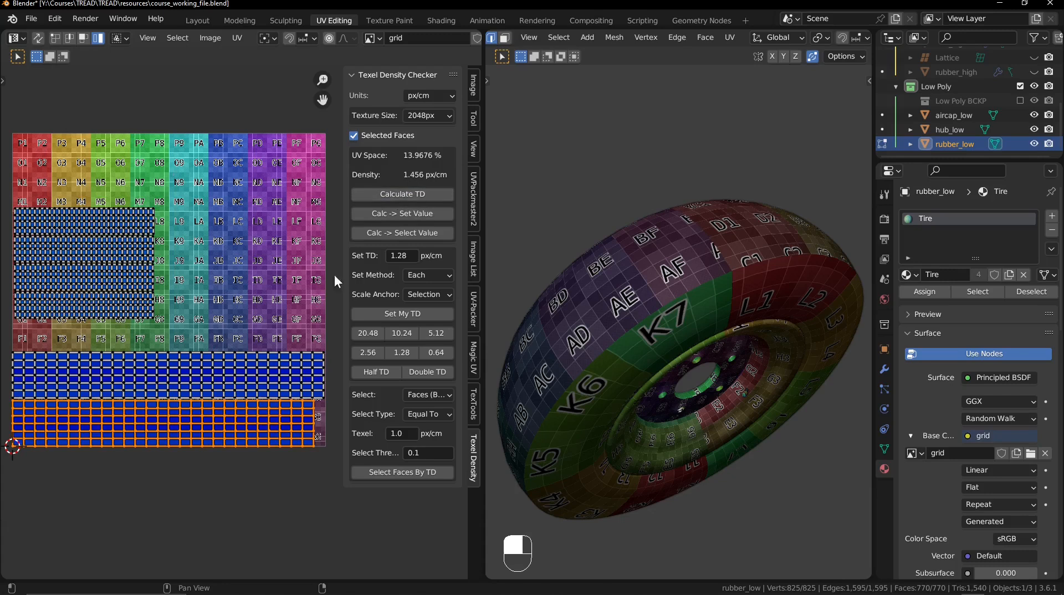
# Calculate the texel density of the bottom and top sidewall strips, and once more that of the upper tread island.
pyautogui.click(156, 304)
pyautogui.click(375, 191)
pyautogui.click(141, 221)
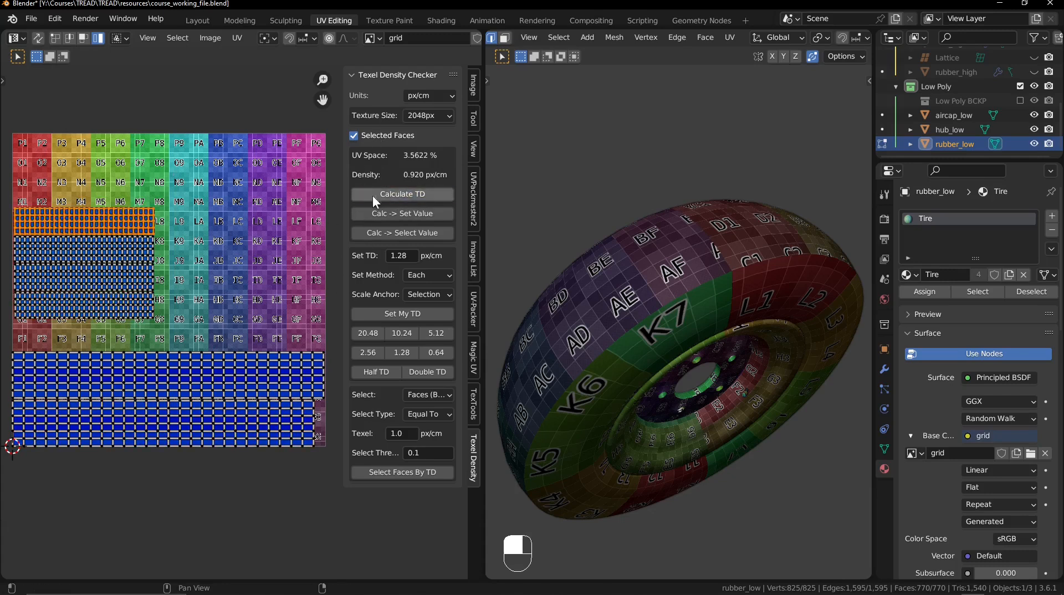
pyautogui.click(222, 380)
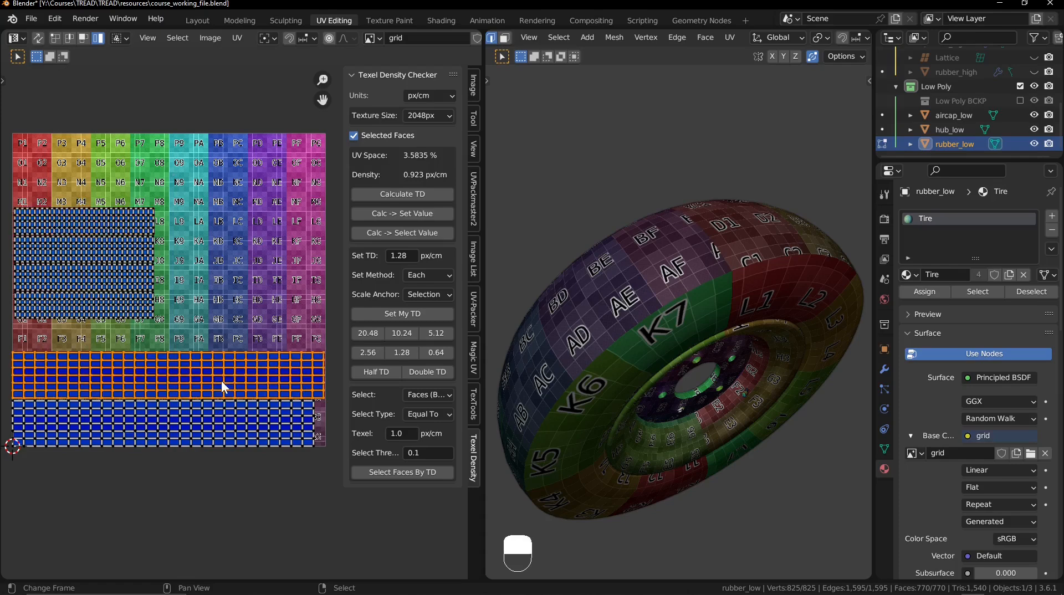
pyautogui.click(370, 193)
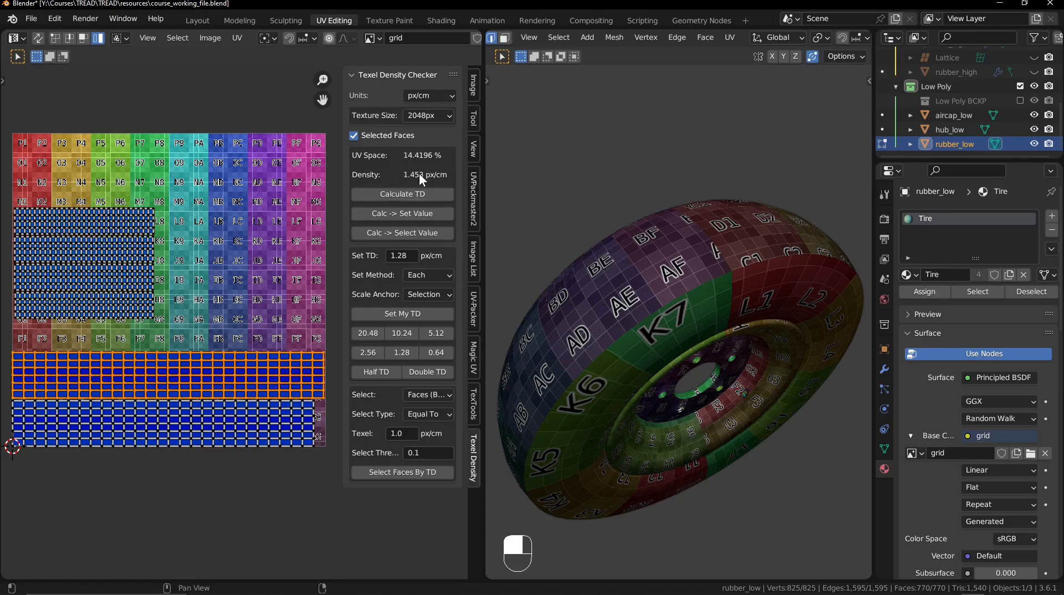
# Make the upper tread island's calculated 1.453 px/cm the target texel density and apply it to the lower tread island.
pyautogui.moveTo(588, 244); pyautogui.dragTo(647, 326, button='middle')
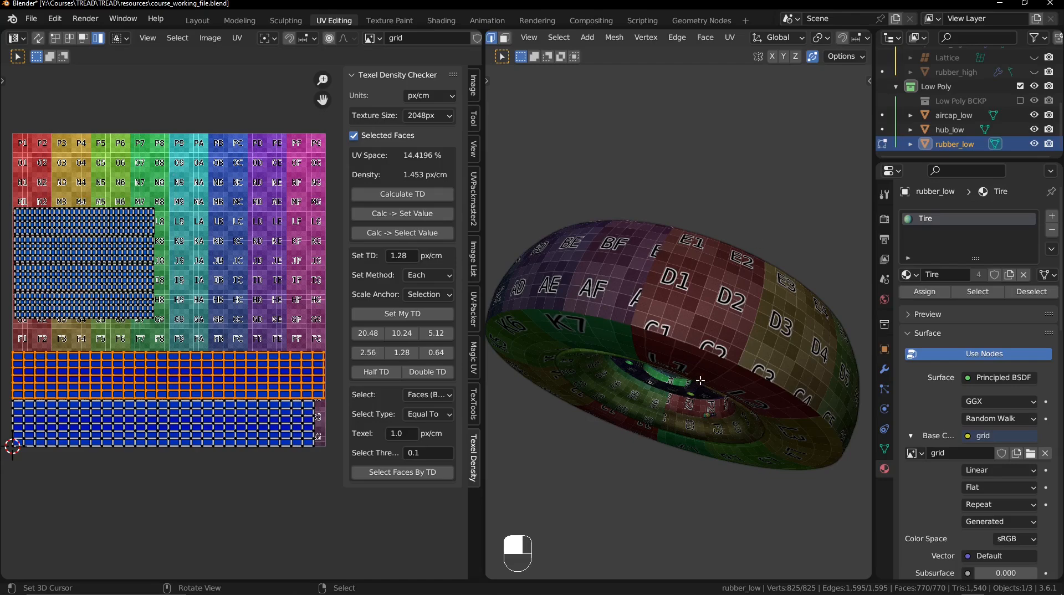
pyautogui.moveTo(698, 381); pyautogui.dragTo(693, 221, button='middle')
pyautogui.moveTo(774, 350); pyautogui.dragTo(836, 316, button='middle')
pyautogui.click(221, 417)
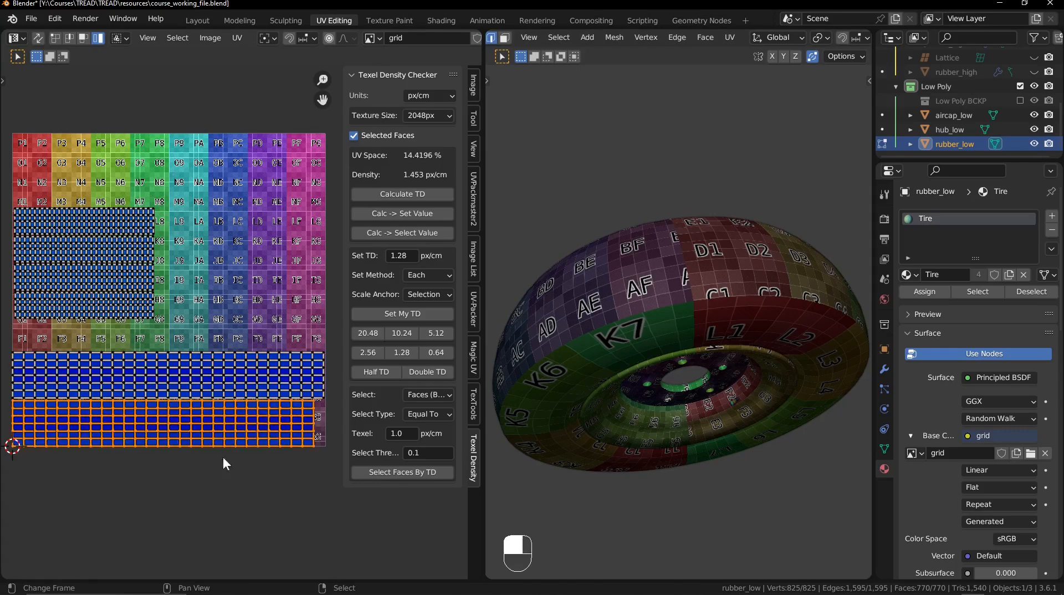
pyautogui.moveTo(222, 456); pyautogui.dragTo(231, 399, button='middle')
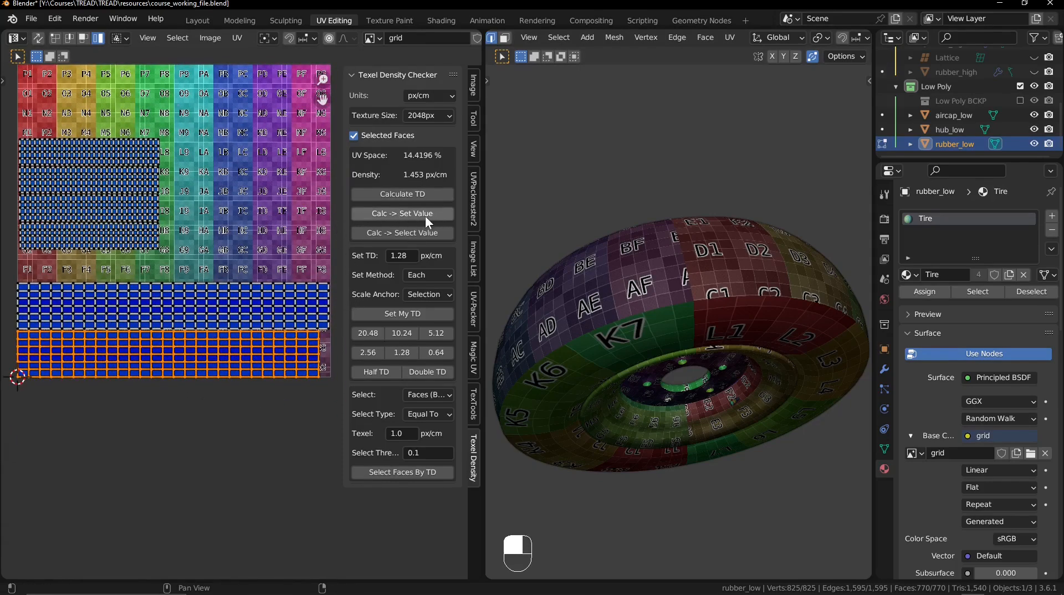
pyautogui.click(411, 214)
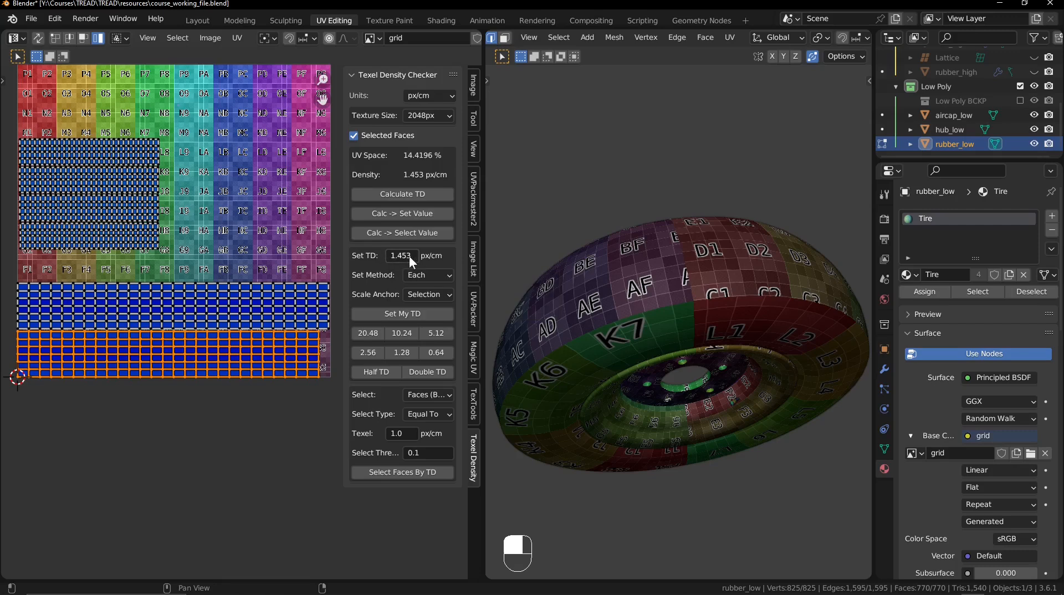
pyautogui.click(380, 314)
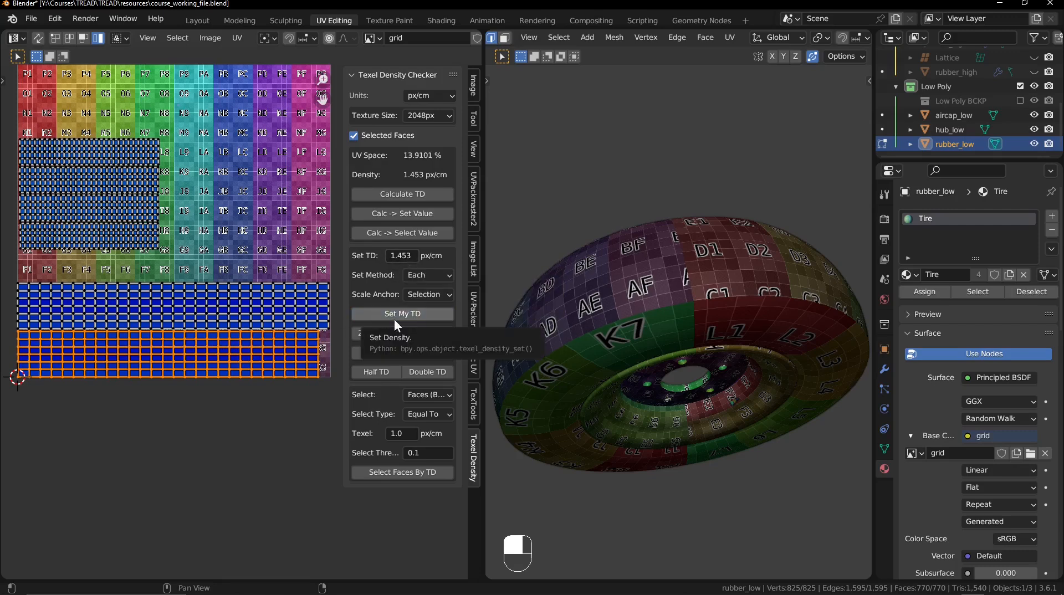
pyautogui.moveTo(621, 327); pyautogui.dragTo(667, 270, button='middle')
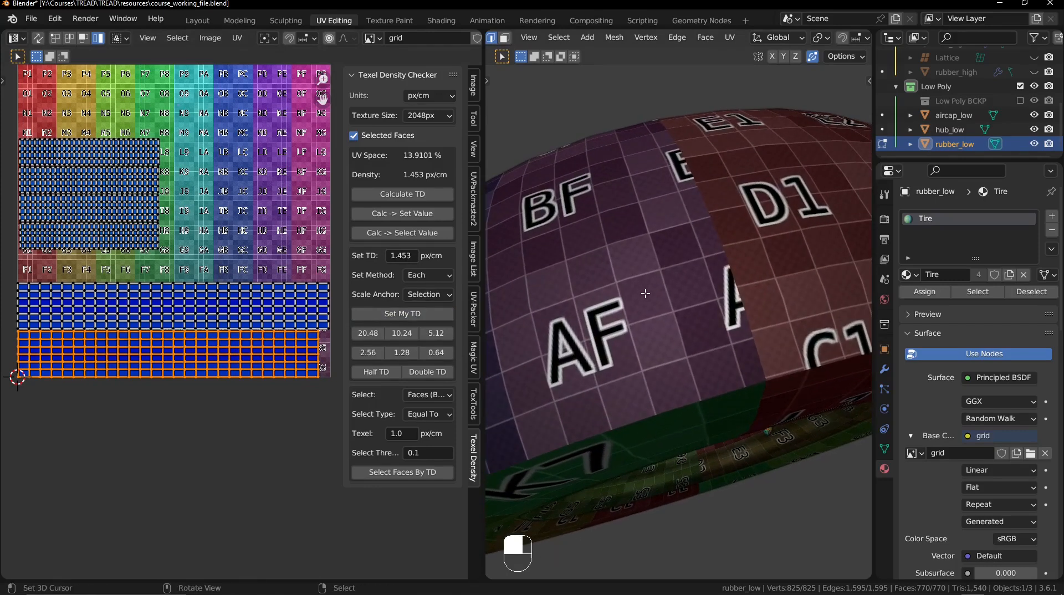
pyautogui.hotkey('ctrl', 'z')
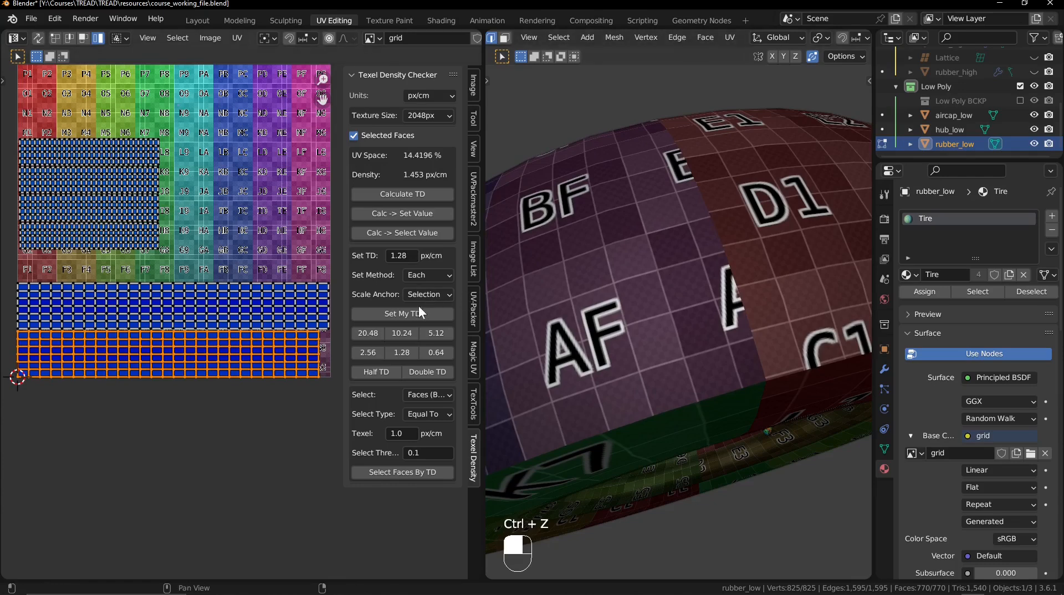
pyautogui.click(400, 214)
pyautogui.click(393, 312)
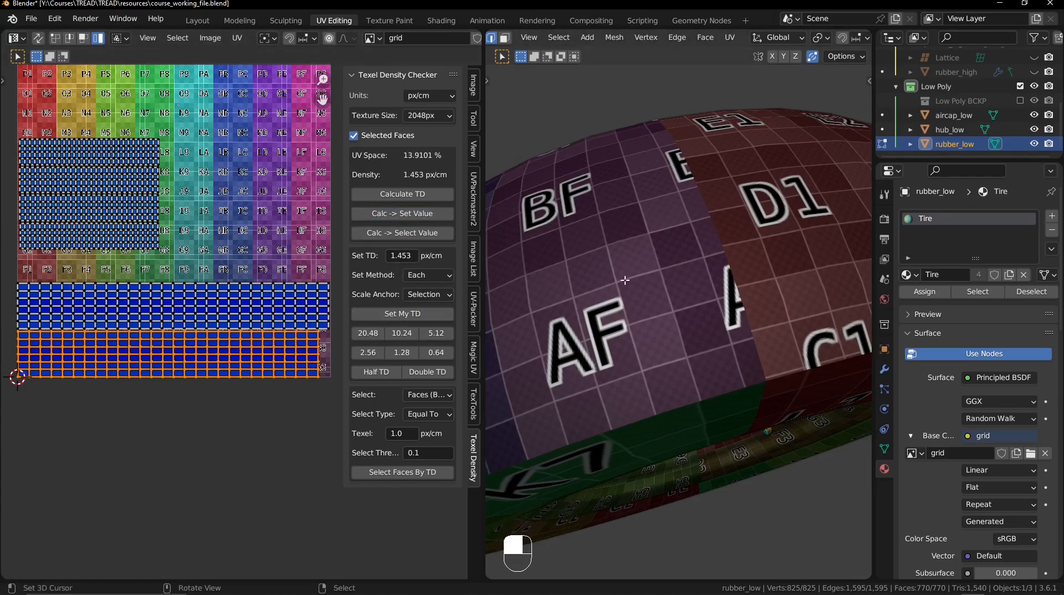
# Apply the 1.453 px/cm target density to all four sidewall strips and compare the checker size across the tire.
pyautogui.press('g')
pyautogui.rightClick(260, 361)
pyautogui.click(127, 244)
pyautogui.keyDown('ctrl'); pyautogui.moveTo(554, 222); pyautogui.dragTo(656, 238, button='middle'); pyautogui.keyUp('ctrl')
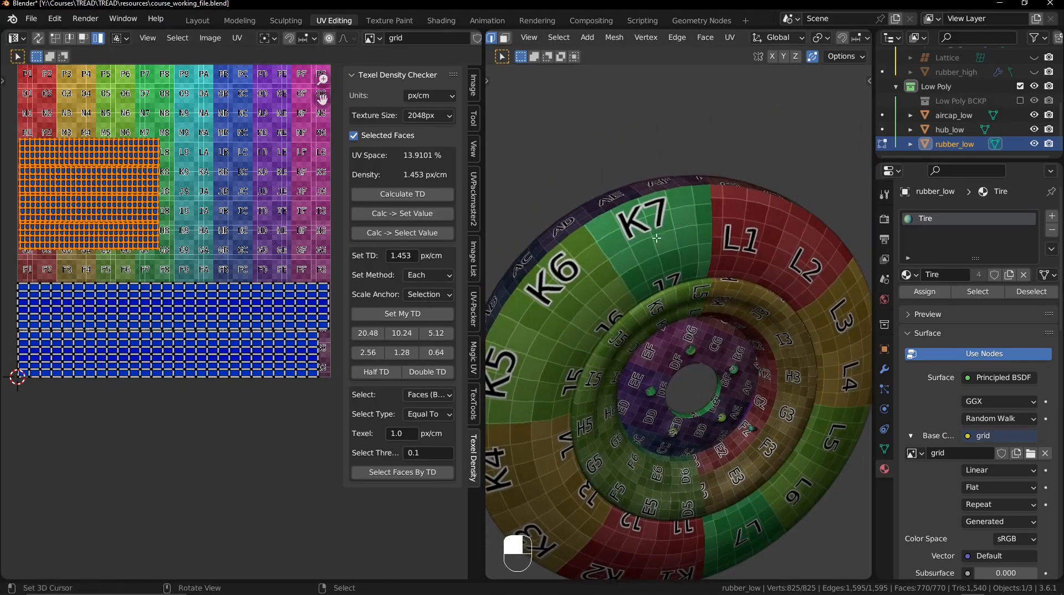
pyautogui.click(389, 315)
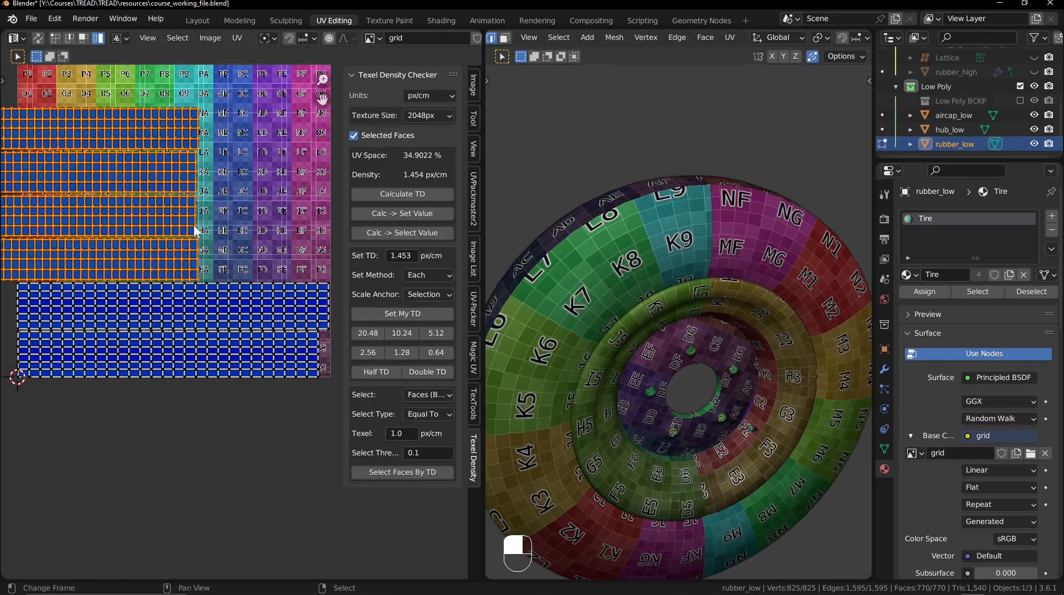
pyautogui.moveTo(149, 190); pyautogui.dragTo(185, 202, button='middle')
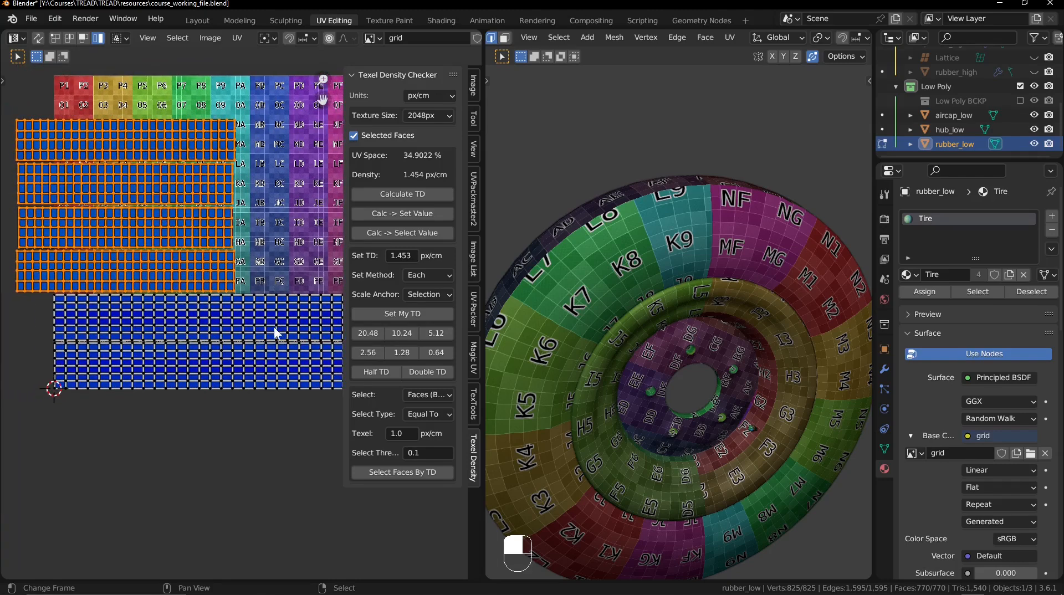
pyautogui.moveTo(621, 333); pyautogui.dragTo(710, 308, button='middle')
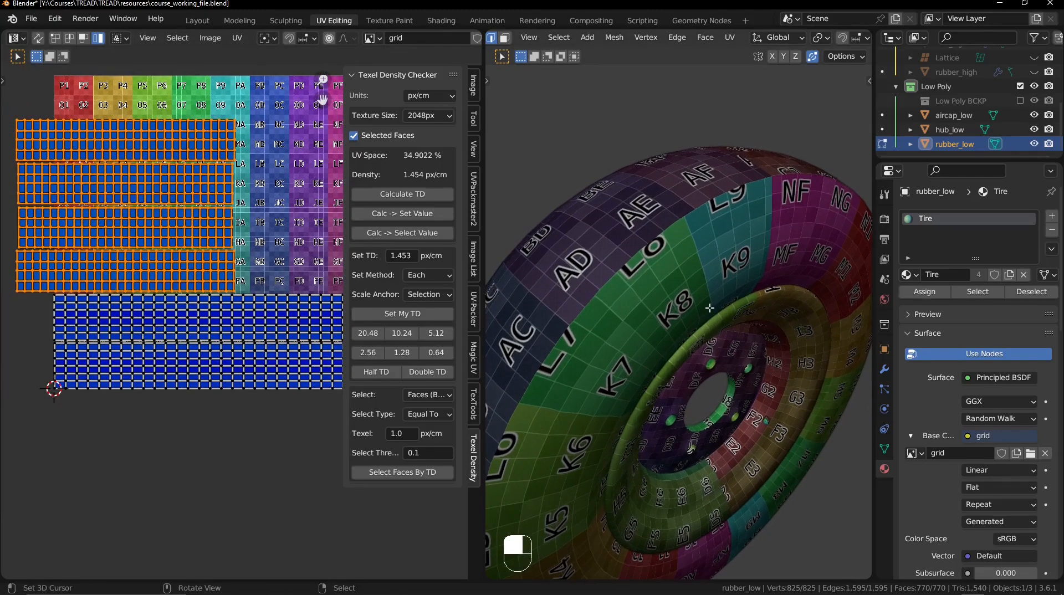
pyautogui.keyDown('ctrl'); pyautogui.moveTo(779, 259); pyautogui.dragTo(715, 305, button='middle'); pyautogui.keyUp('ctrl')
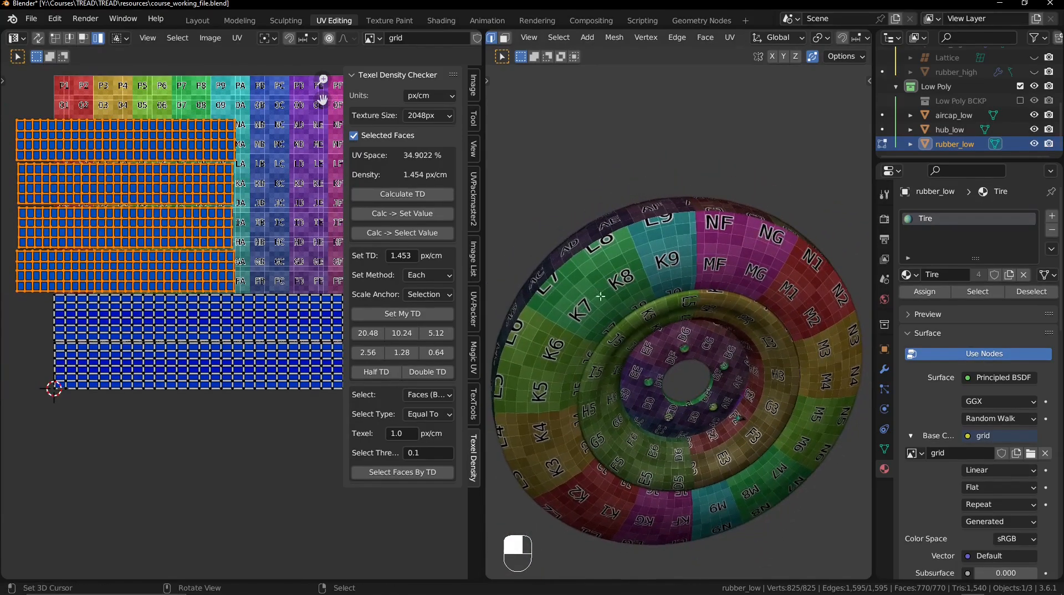
# Hide the texel density settings and move the four enlarged sidewall strips to the UV tile's left edge, just above the tread islands.
pyautogui.press('n')
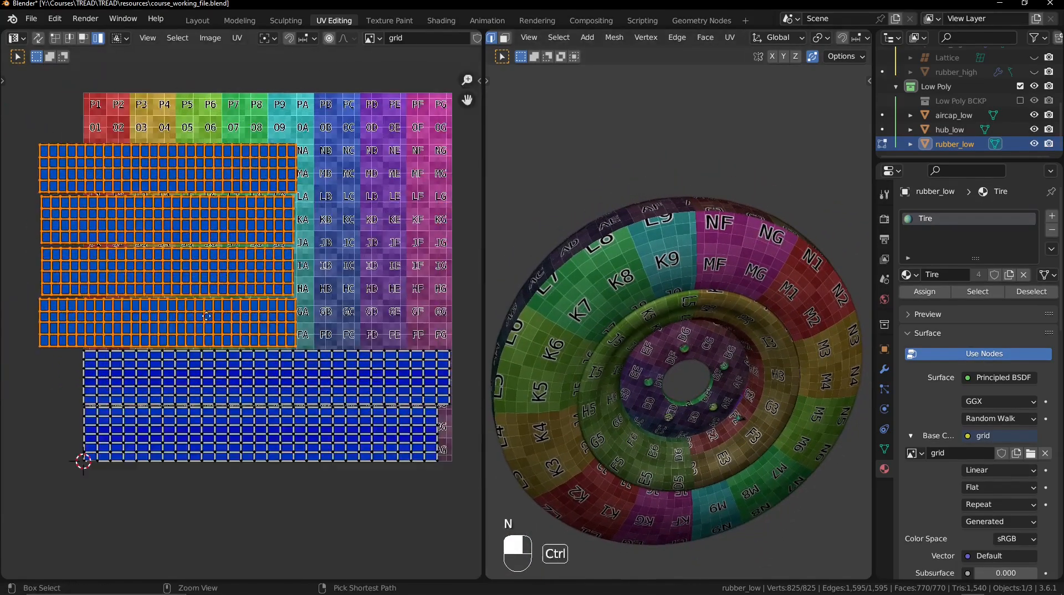
pyautogui.scroll(1, 206, 316)
pyautogui.press('g')
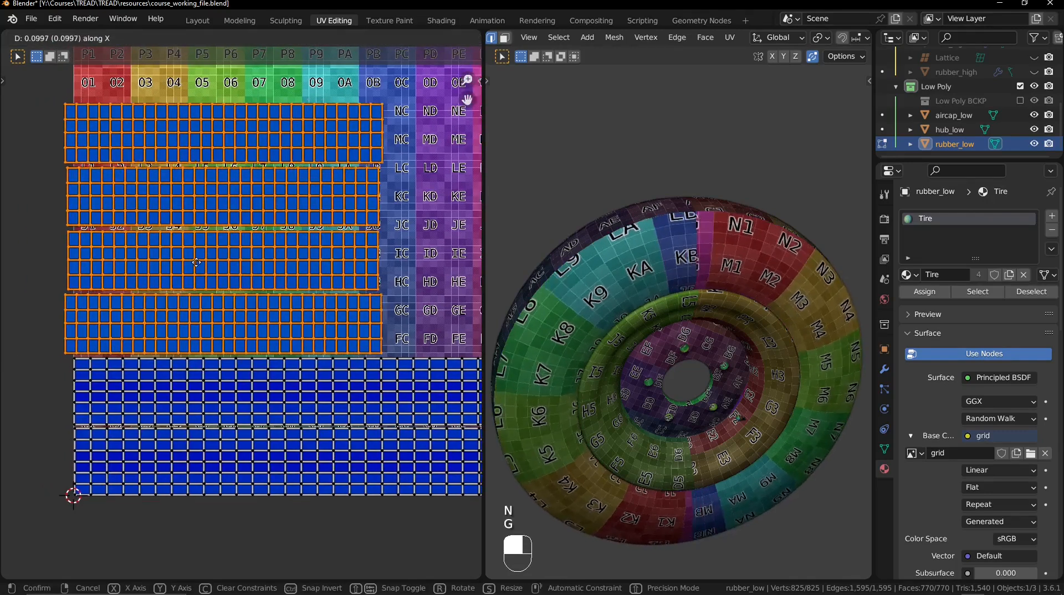
pyautogui.click(188, 263)
pyautogui.moveTo(188, 264); pyautogui.dragTo(233, 181, button='middle')
pyautogui.press('g')
pyautogui.click(226, 207)
pyautogui.moveTo(205, 189); pyautogui.dragTo(199, 223, button='middle')
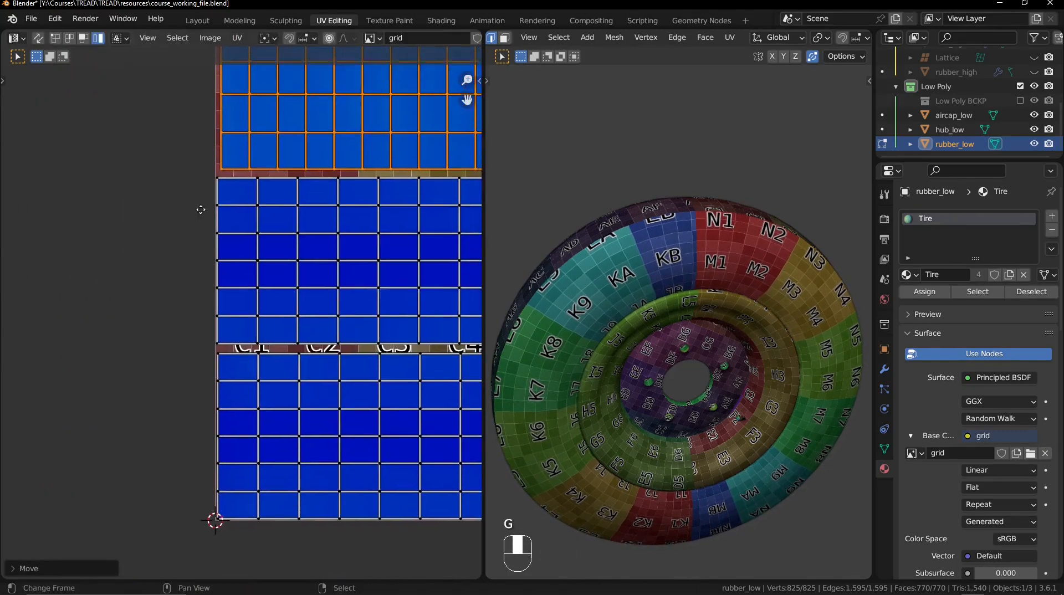
# Nudge both tread islands together closer to the UV tile's lower-left corner, leaving a thin margin.
pyautogui.keyDown('shift'); pyautogui.moveTo(187, 234); pyautogui.dragTo(311, 410); pyautogui.keyUp('shift')
pyautogui.scroll(4, 242, 323)
pyautogui.moveTo(211, 465); pyautogui.dragTo(251, 165, button='middle')
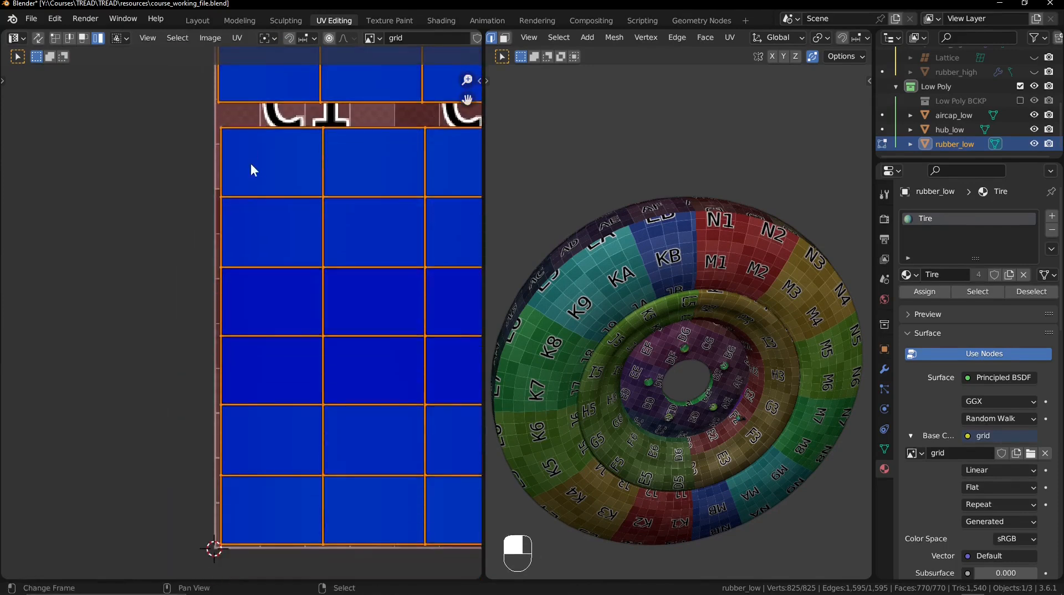
pyautogui.moveTo(226, 398); pyautogui.dragTo(226, 257, button='middle')
pyautogui.press('g')
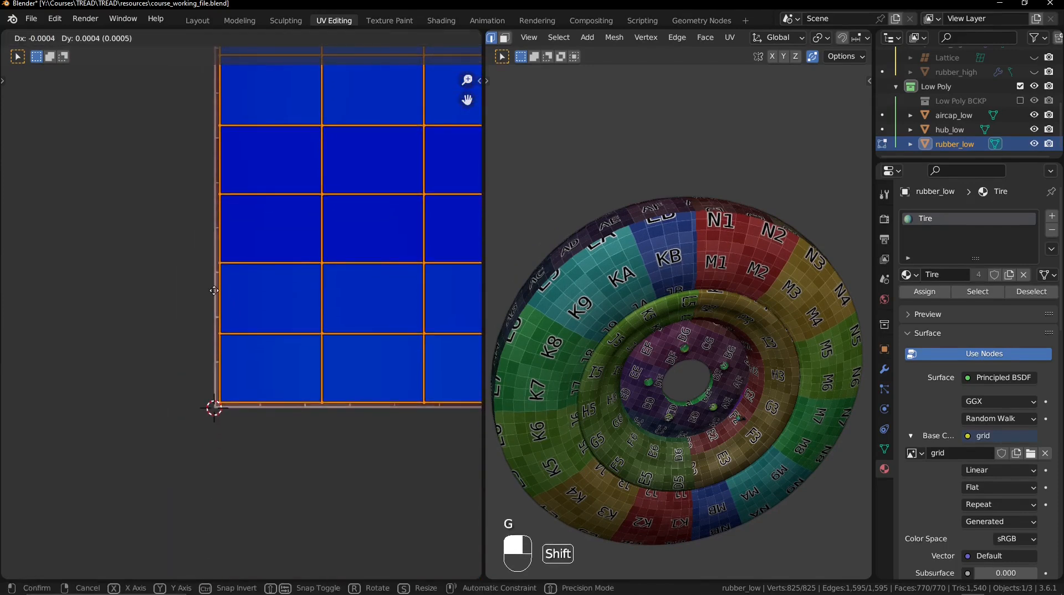
pyautogui.click(217, 294)
pyautogui.moveTo(230, 269); pyautogui.dragTo(232, 408, button='middle')
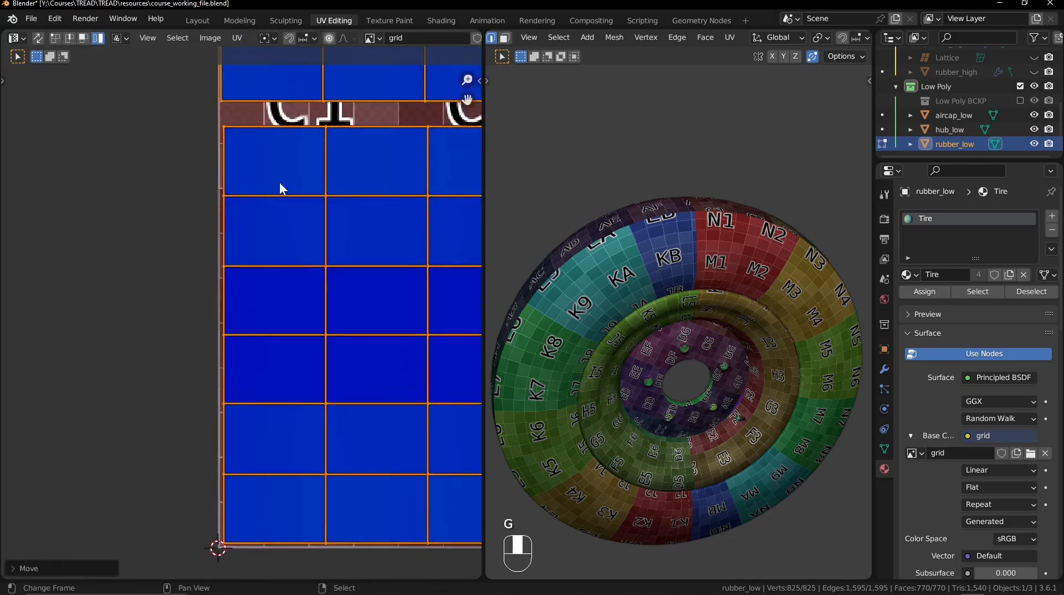
# Move the upper tread island down along Y until only a thin gap separates it from the lower tread island.
pyautogui.moveTo(279, 183); pyautogui.dragTo(255, 318, button='middle')
pyautogui.keyDown('ctrl'); pyautogui.moveTo(254, 277); pyautogui.dragTo(215, 254, button='middle'); pyautogui.keyUp('ctrl')
pyautogui.moveTo(275, 294); pyautogui.dragTo(220, 183, button='middle')
pyautogui.rightClick(209, 232)
pyautogui.press('g')
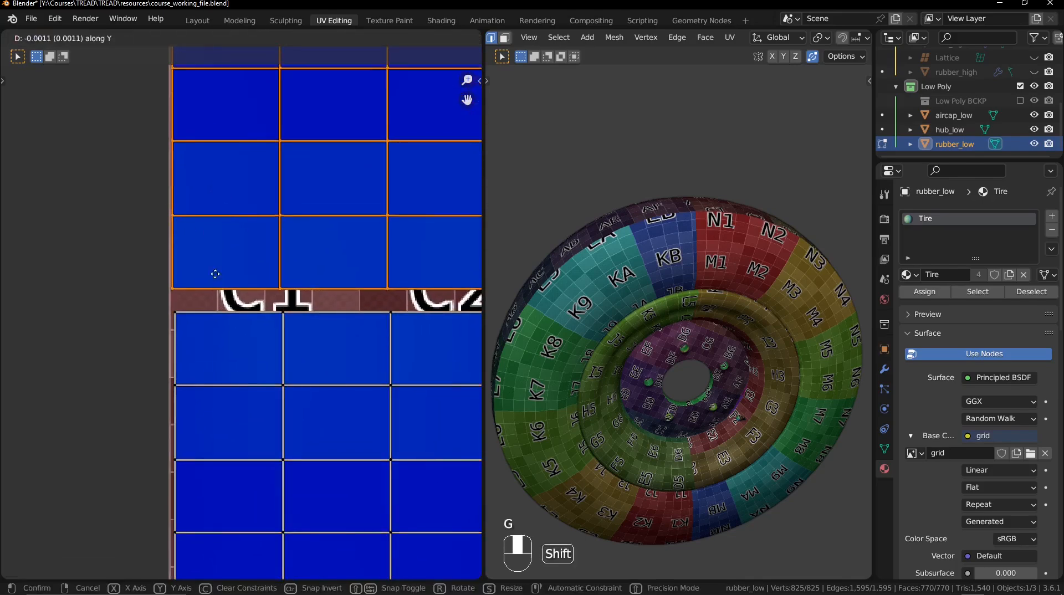
pyautogui.click(271, 391)
pyautogui.scroll(-5, 313, 440)
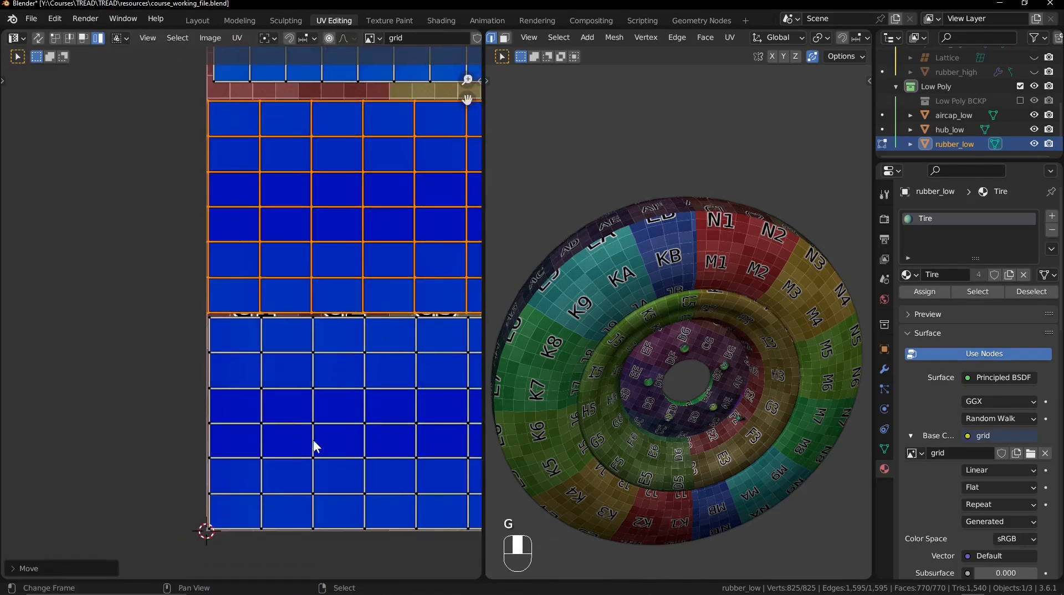
# Stack the four sidewall strips with thin gaps directly above the tread islands, aligned to the UV tile's left edge.
pyautogui.keyDown('ctrl'); pyautogui.moveTo(331, 234); pyautogui.dragTo(255, 190, button='middle'); pyautogui.keyUp('ctrl')
pyautogui.moveTo(282, 435); pyautogui.dragTo(277, 391, button='middle')
pyautogui.keyDown('ctrl'); pyautogui.moveTo(277, 391); pyautogui.dragTo(307, 257, button='middle'); pyautogui.keyUp('ctrl')
pyautogui.click(307, 258)
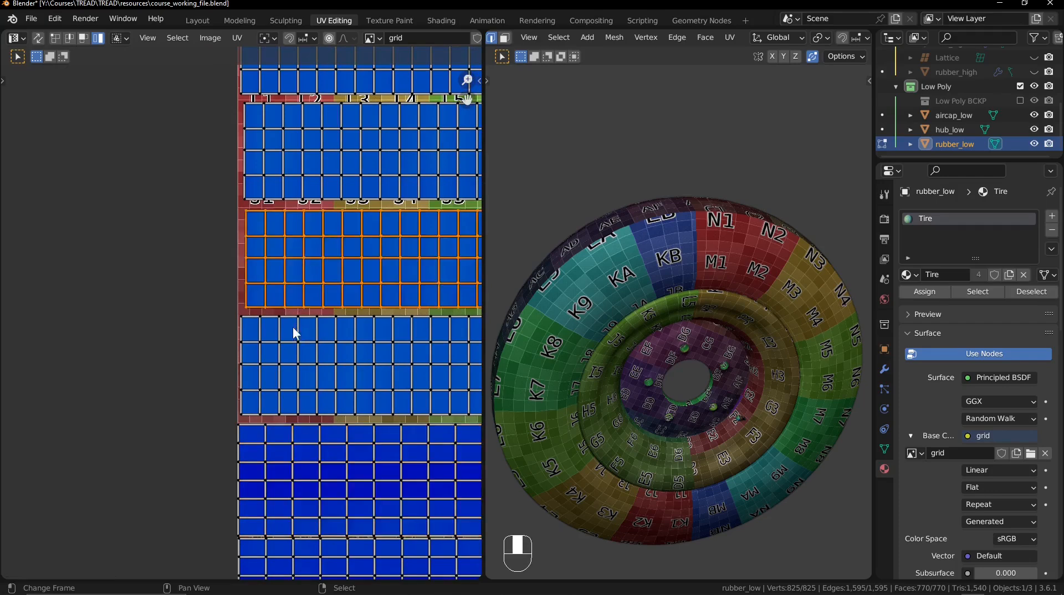
pyautogui.scroll(4, 250, 305)
pyautogui.press('g')
pyautogui.press('shift')
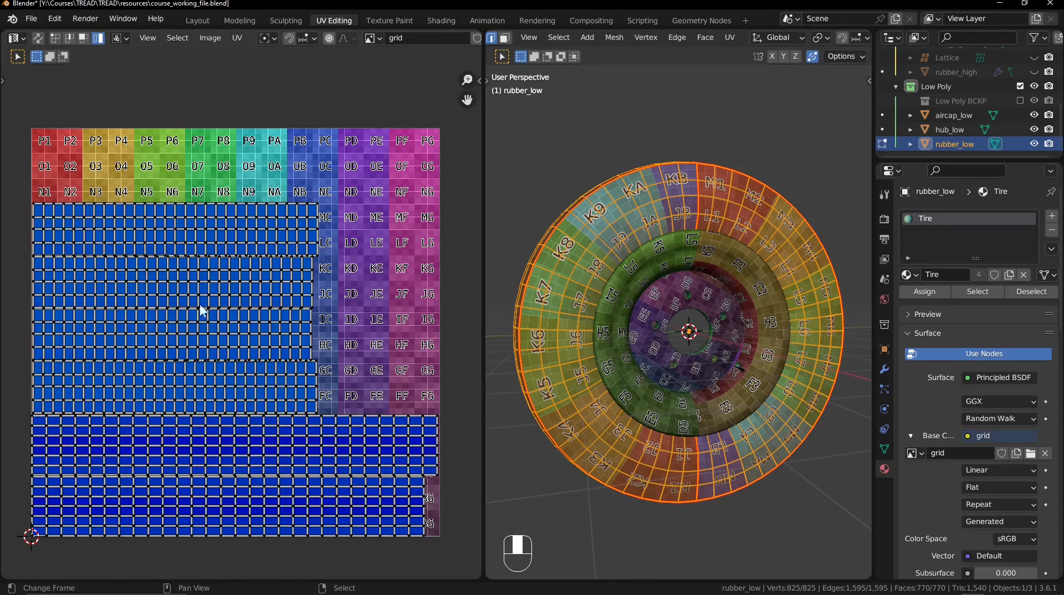
# Finish editing the tire's UVs and open hub_low for UV editing instead.
pyautogui.press('a')
pyautogui.hotkey('alt', 'a')
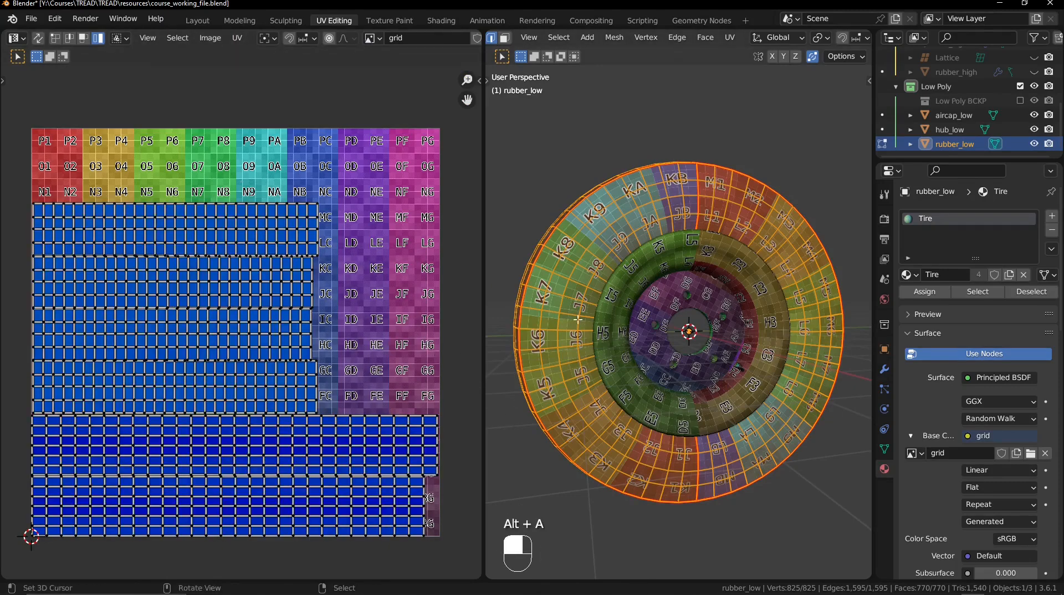
pyautogui.moveTo(578, 320); pyautogui.dragTo(638, 366, button='middle')
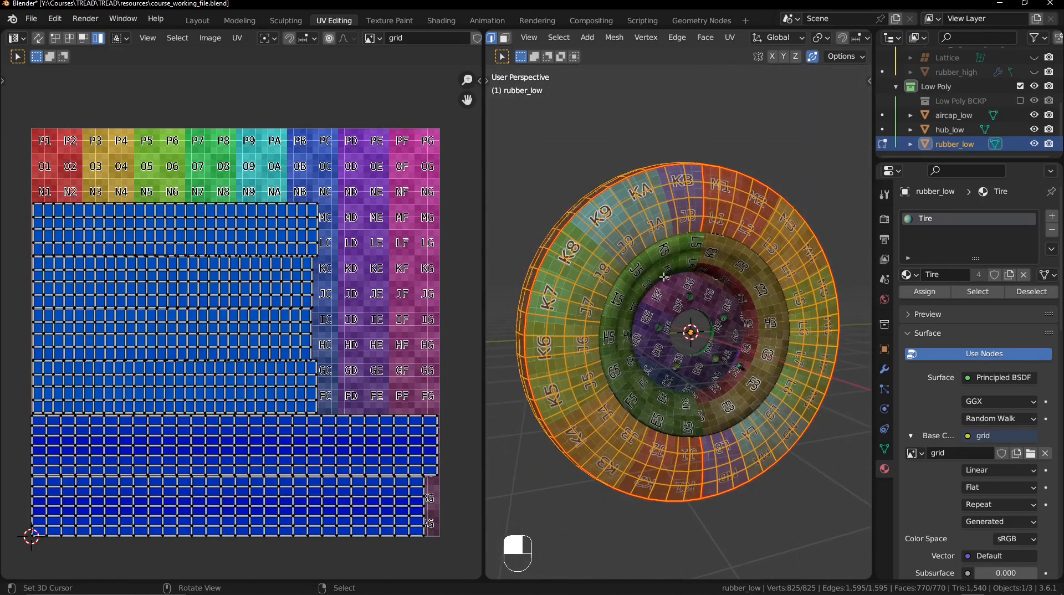
pyautogui.press('Tab')
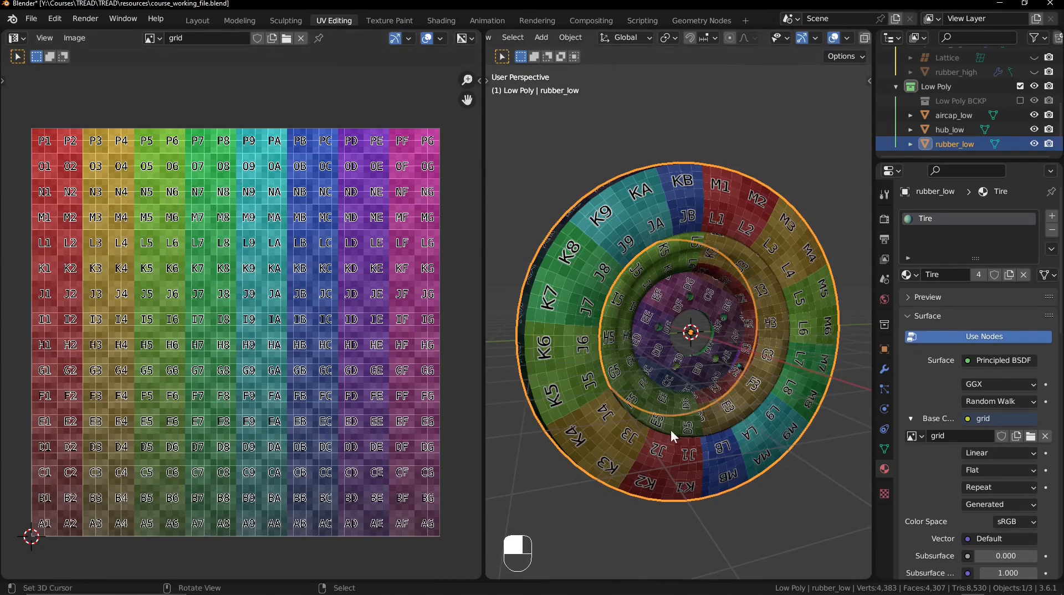
pyautogui.click(724, 290)
pyautogui.press('Tab')
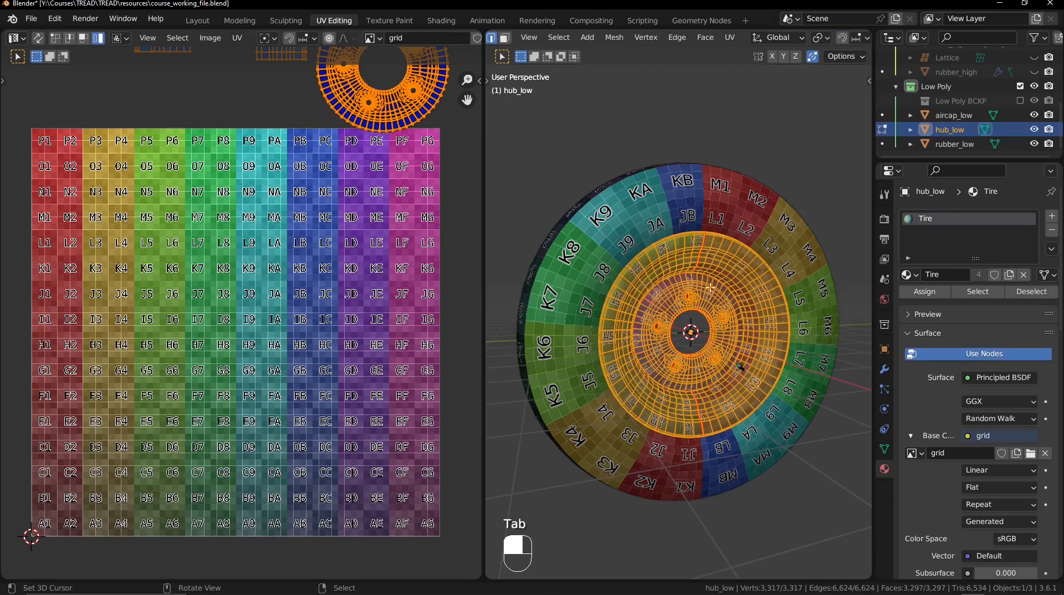
# Move the cluster of small hub islands sideways, above the two leftmost hub strips.
pyautogui.keyDown('ctrl'); pyautogui.moveTo(272, 115); pyautogui.dragTo(302, 155, button='middle'); pyautogui.keyUp('ctrl')
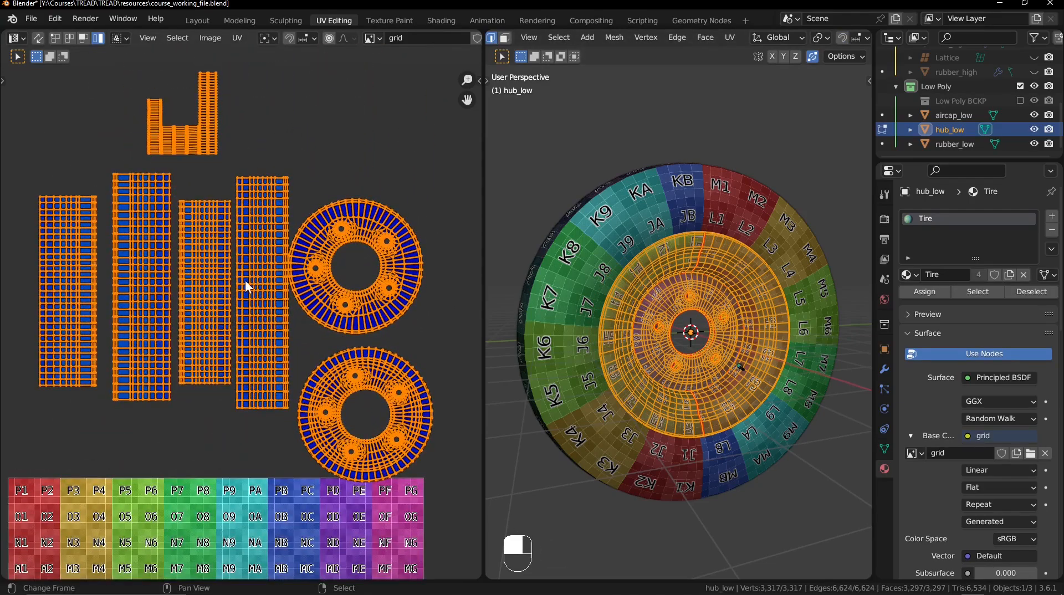
pyautogui.moveTo(89, 68); pyautogui.dragTo(235, 145)
pyautogui.press('g')
pyautogui.click(167, 151)
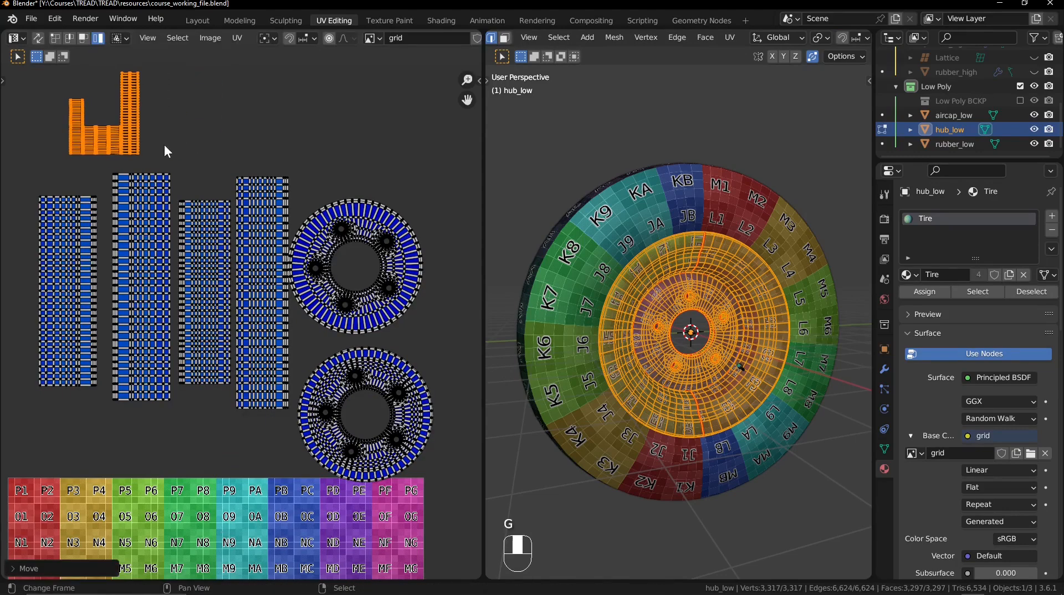
pyautogui.scroll(-2, 306, 191)
# Select all hub islands and apply the 1.453 px/cm target texel density to them.
pyautogui.press('n')
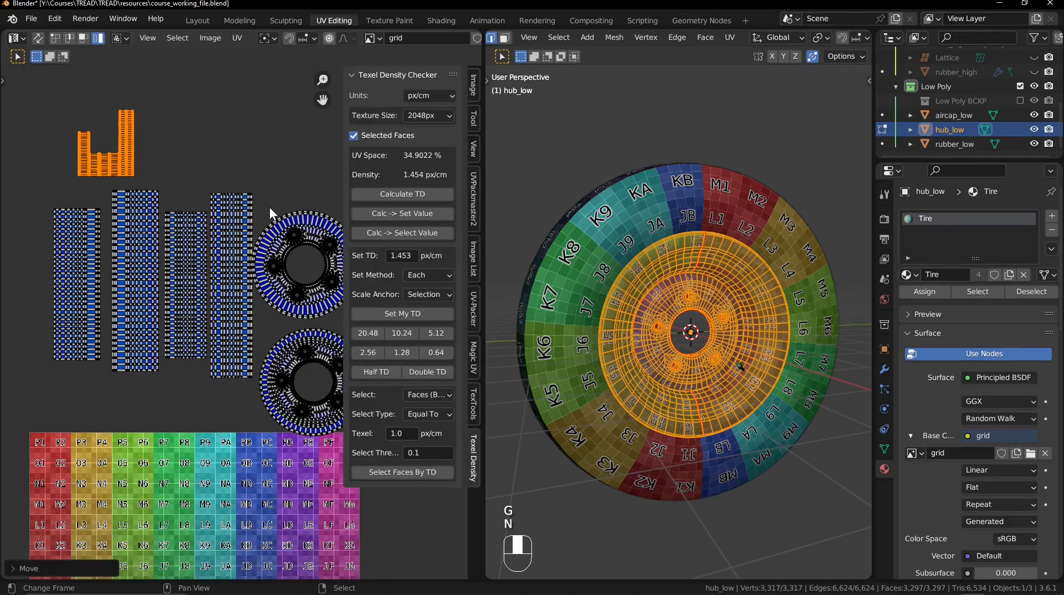
pyautogui.press('a')
pyautogui.keyDown('ctrl'); pyautogui.moveTo(276, 148); pyautogui.dragTo(227, 158, button='middle'); pyautogui.keyUp('ctrl')
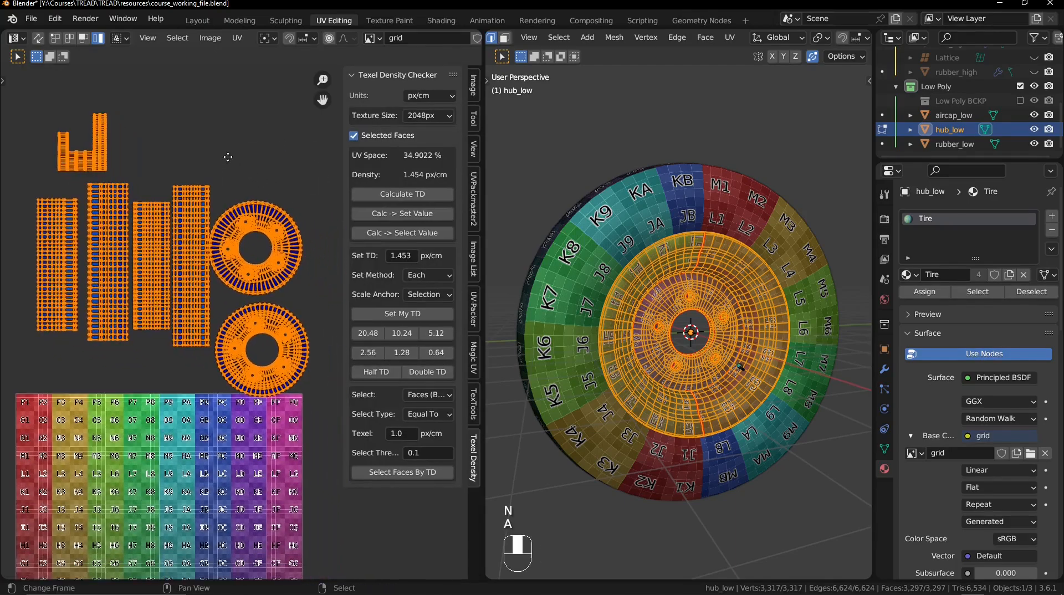
pyautogui.click(381, 318)
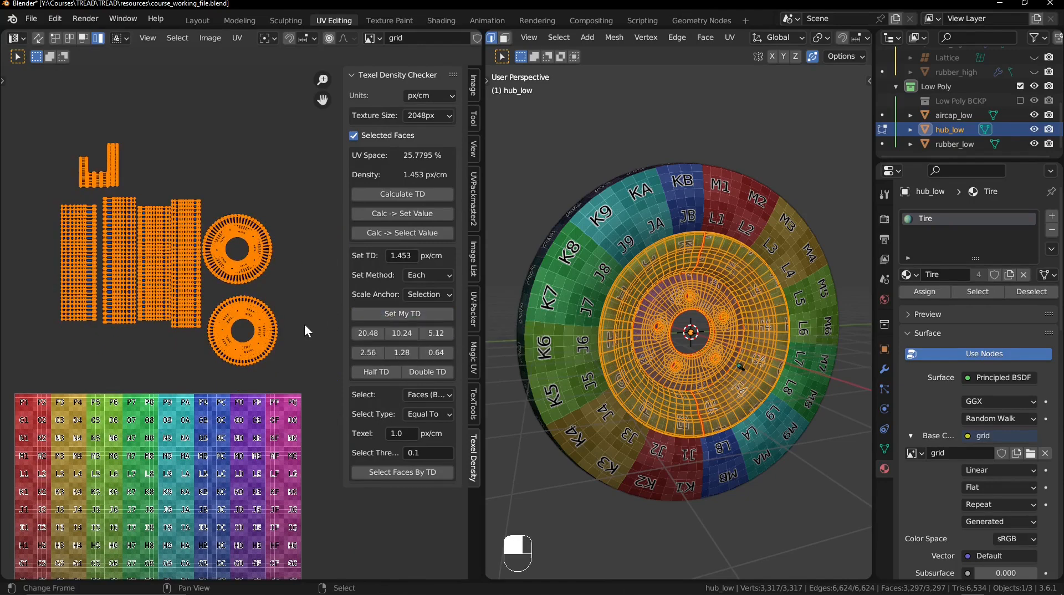
# Hide the overlays and compare the hub's checker size with the tire's by undoing and reapplying the 1.453 px/cm density.
pyautogui.hotkey('shift', 'alt', 'z')
pyautogui.keyDown('ctrl'); pyautogui.moveTo(637, 349); pyautogui.dragTo(638, 286, button='middle'); pyautogui.keyUp('ctrl')
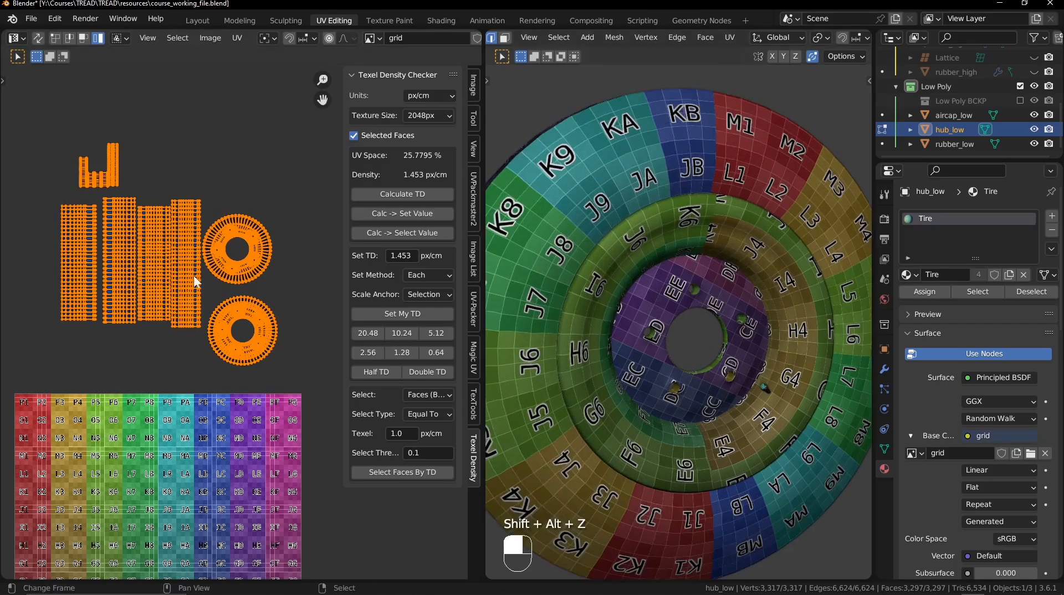
pyautogui.hotkey('ctrl', 'z')
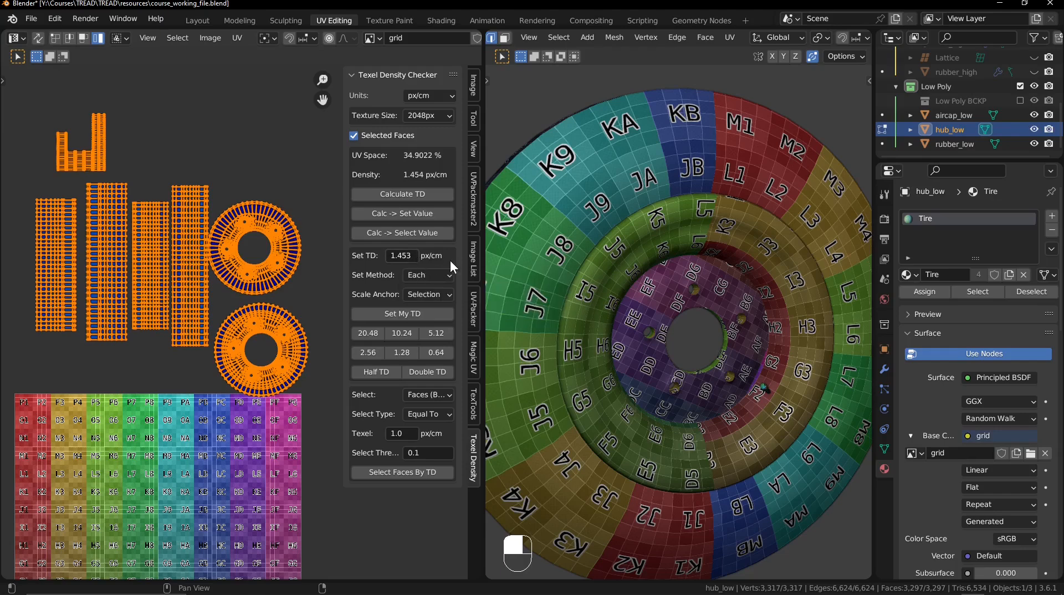
pyautogui.click(397, 315)
pyautogui.moveTo(673, 263)
pyautogui.mouseDown(button='middle')
pyautogui.moveTo(629, 294)
pyautogui.moveTo(665, 303)
pyautogui.moveTo(669, 259)
pyautogui.moveTo(657, 268)
pyautogui.mouseUp(button='middle')
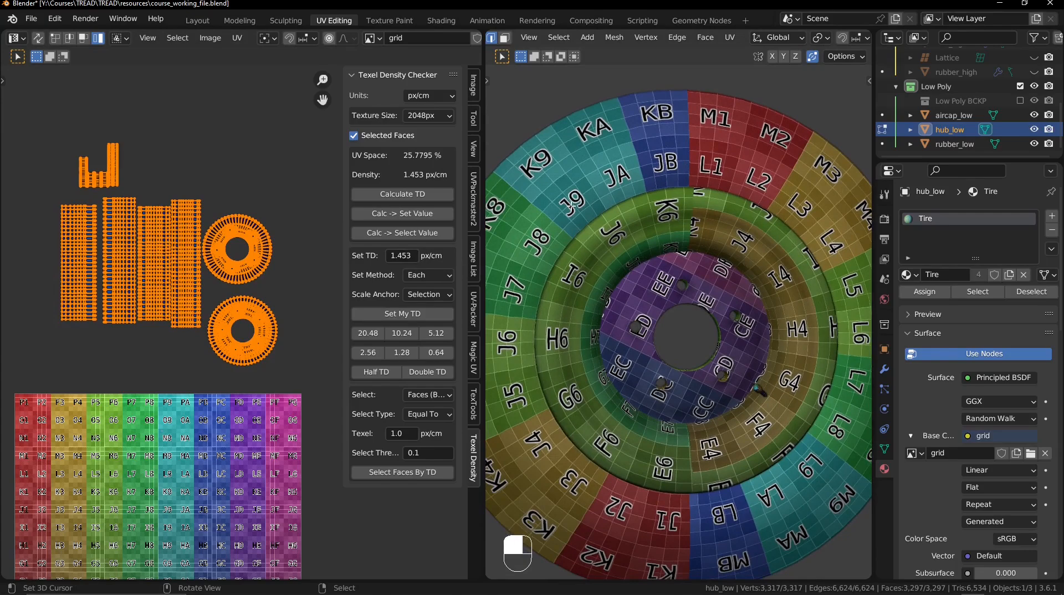
# Restore the overlays and edit the hub and tire together, with all UV islands of both objects selected.
pyautogui.hotkey('shift', 'alt', 'z')
pyautogui.keyDown('ctrl'); pyautogui.moveTo(571, 205); pyautogui.dragTo(570, 241, button='middle'); pyautogui.keyUp('ctrl')
pyautogui.moveTo(205, 426); pyautogui.dragTo(205, 271, button='middle')
pyautogui.press('Tab')
pyautogui.keyDown('shift'); pyautogui.click(646, 200); pyautogui.keyUp('shift')
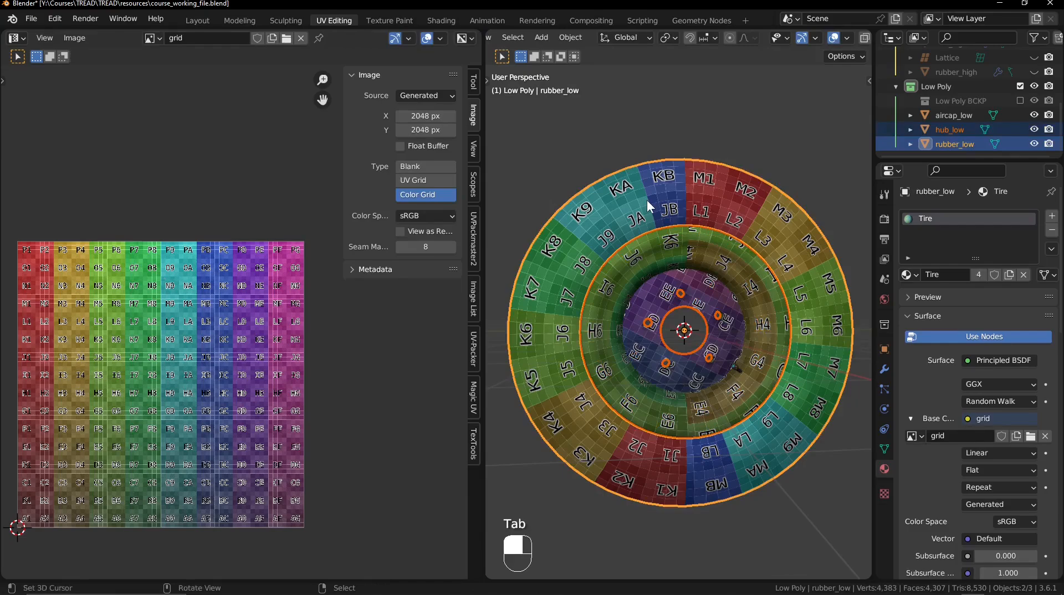
pyautogui.press('Tab')
pyautogui.moveTo(646, 200); pyautogui.dragTo(639, 256, button='middle')
pyautogui.press('a')
pyautogui.moveTo(183, 207); pyautogui.dragTo(194, 296, button='middle')
pyautogui.keyDown('ctrl'); pyautogui.moveTo(125, 263); pyautogui.dragTo(125, 285, button='middle'); pyautogui.keyUp('ctrl')
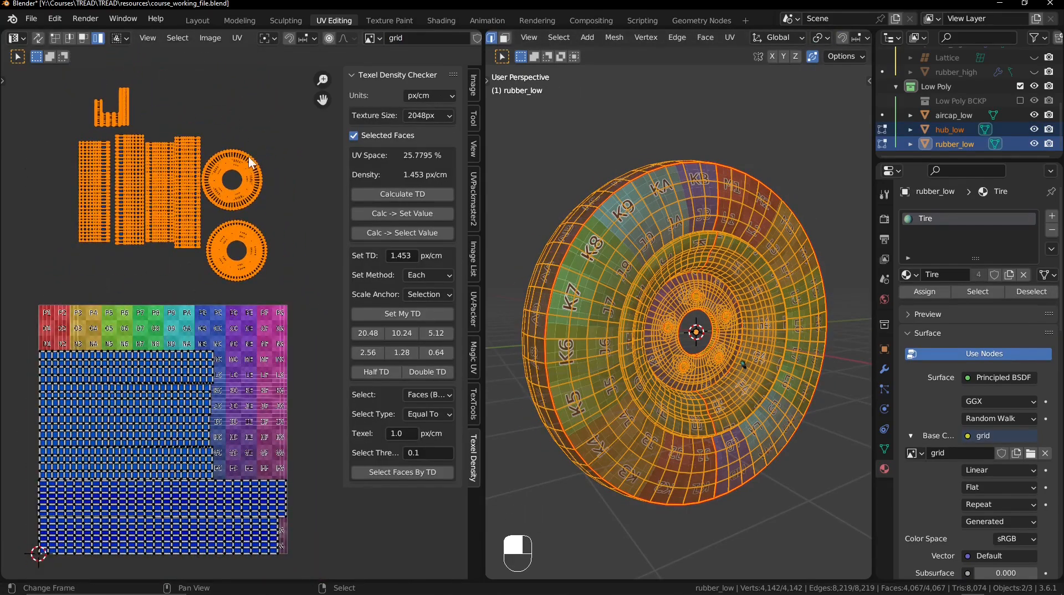
# Hide the texel density settings and move the lower hub disc island into the tile's empty area beside the sidewall strips.
pyautogui.press('n')
pyautogui.scroll(1, 290, 378)
pyautogui.moveTo(291, 378); pyautogui.dragTo(389, 373, button='middle')
pyautogui.moveTo(246, 396); pyautogui.dragTo(271, 317, button='middle')
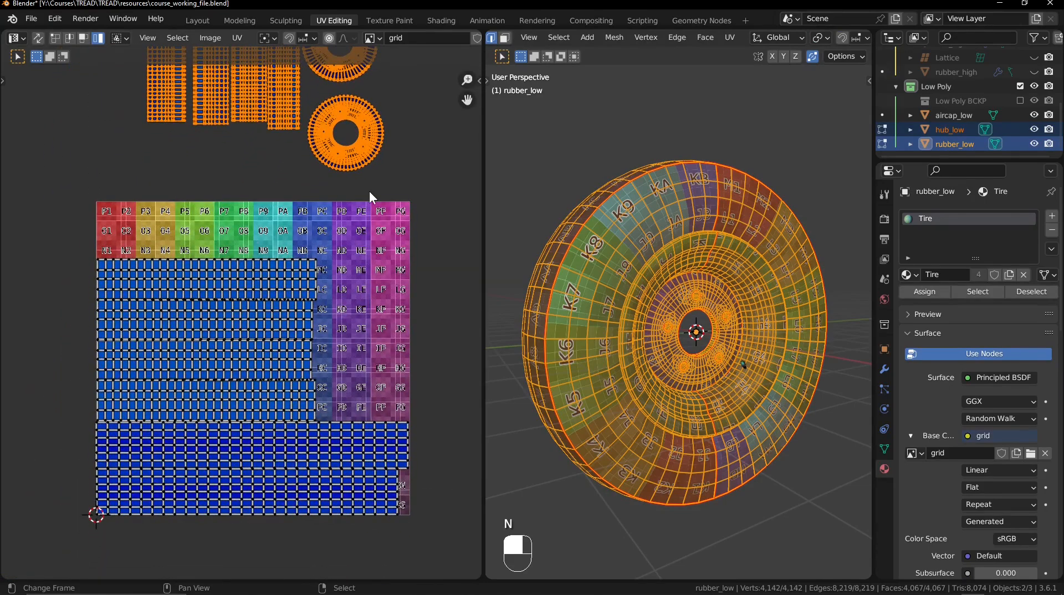
pyautogui.moveTo(369, 191); pyautogui.dragTo(318, 257, button='middle')
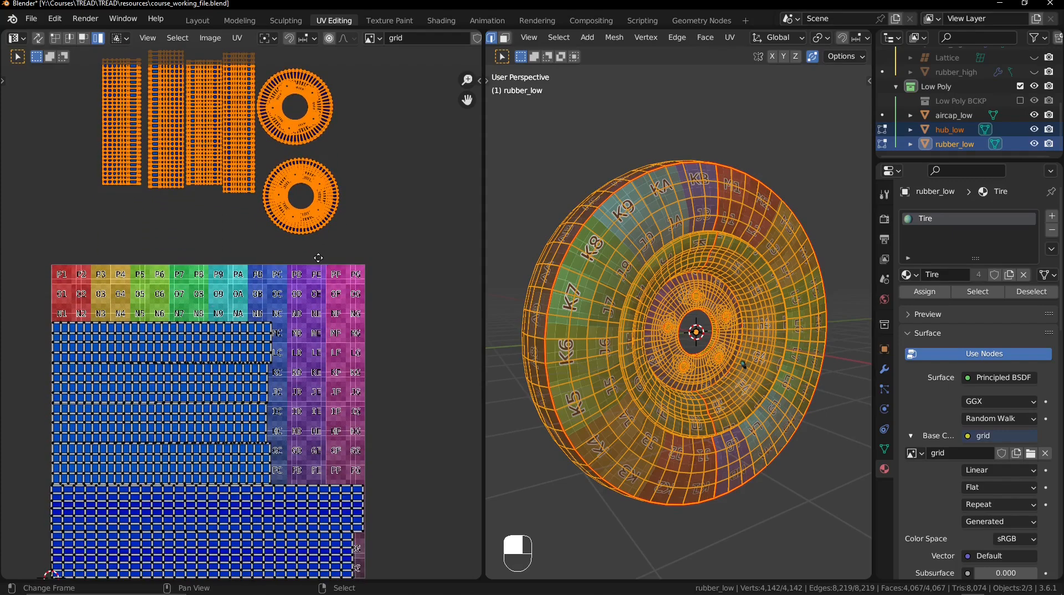
pyautogui.click(326, 217)
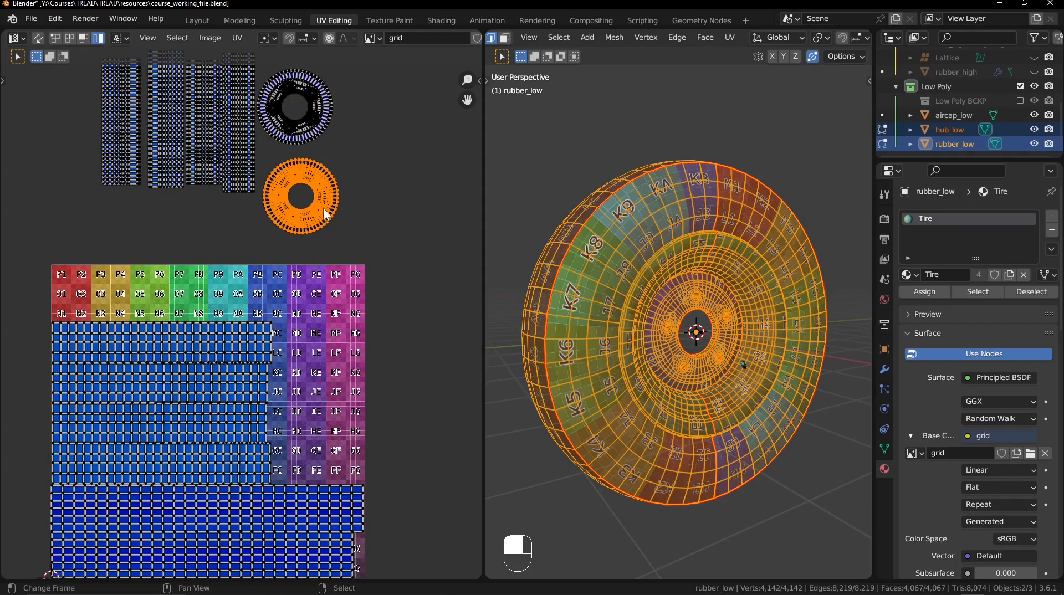
pyautogui.press('g')
pyautogui.click(428, 457)
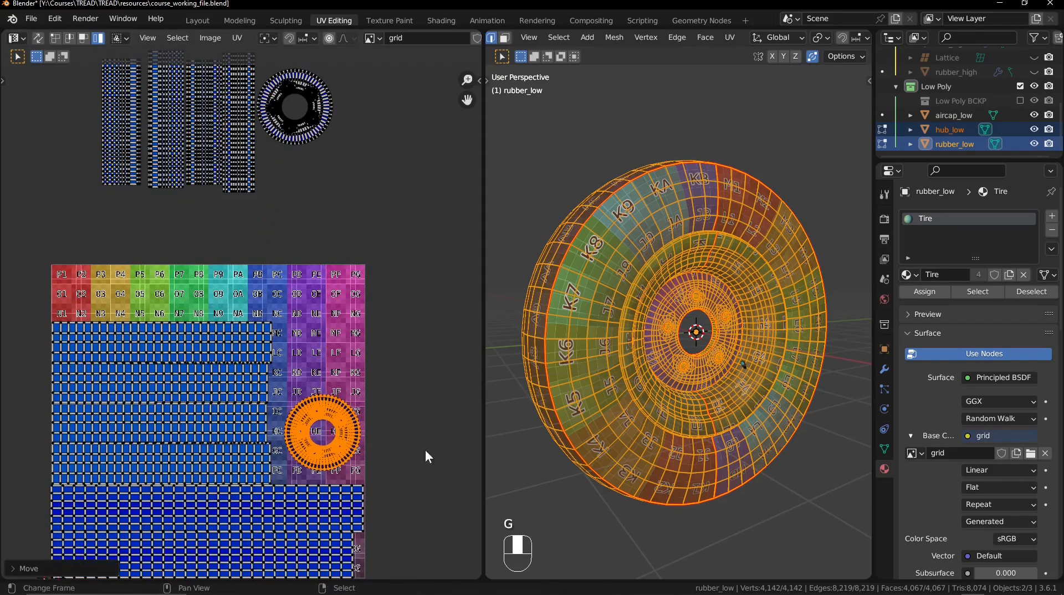
# Move the other hub disc island into the tile, above the first disc and beside the sidewall strips.
pyautogui.click(305, 136)
pyautogui.press('g')
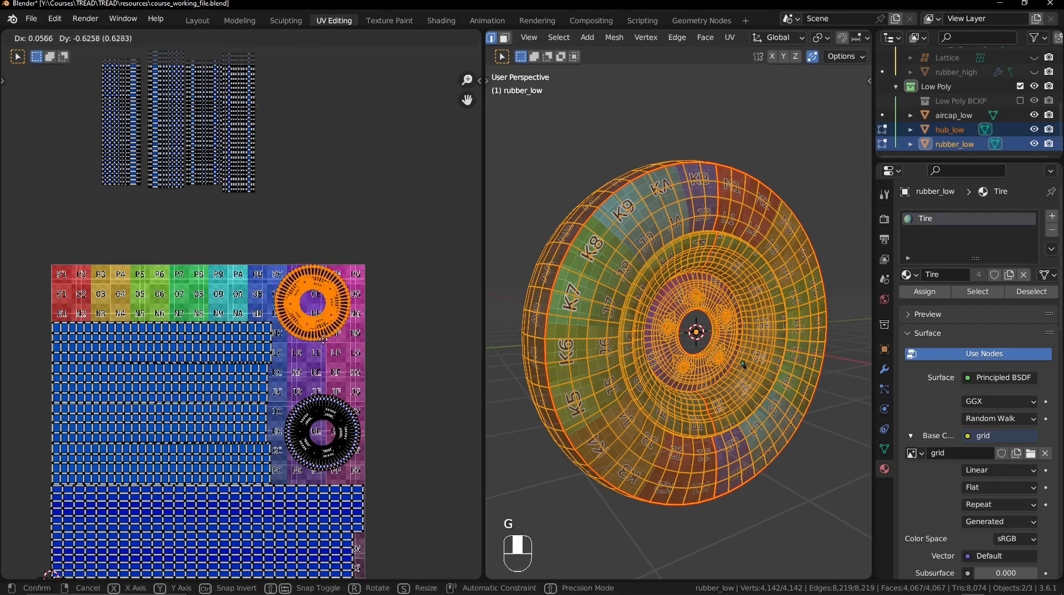
pyautogui.click(334, 373)
pyautogui.moveTo(376, 417); pyautogui.dragTo(347, 322, button='middle')
pyautogui.keyDown('ctrl'); pyautogui.moveTo(347, 322); pyautogui.dragTo(429, 197, button='middle'); pyautogui.keyUp('ctrl')
# Select the hub discs, the tire islands and the four large hub strips in turn to judge the remaining space.
pyautogui.moveTo(446, 95); pyautogui.dragTo(295, 454)
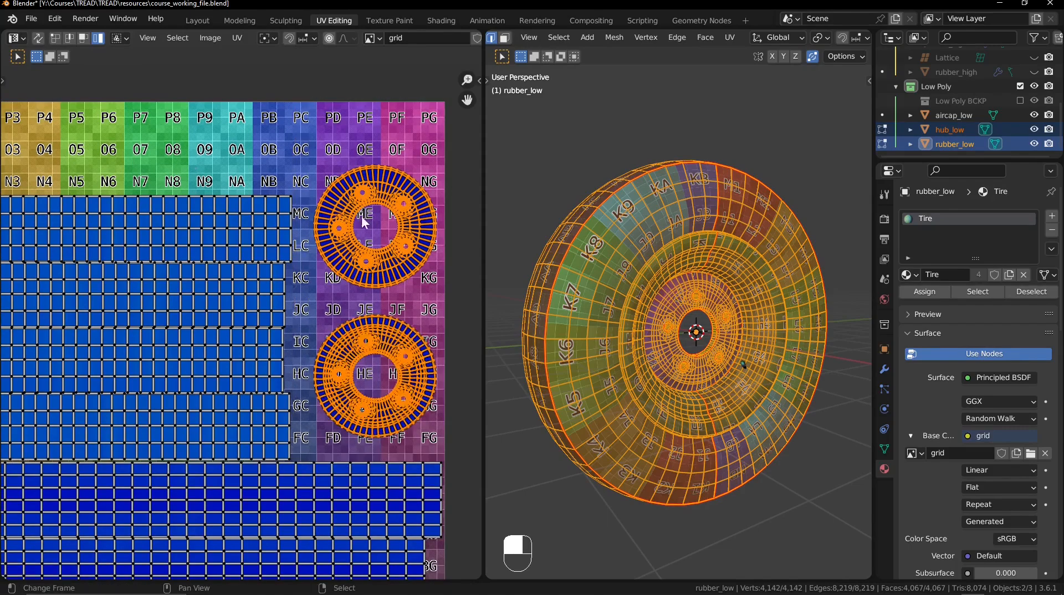
pyautogui.keyDown('ctrl'); pyautogui.moveTo(225, 244); pyautogui.dragTo(225, 281, button='middle'); pyautogui.keyUp('ctrl')
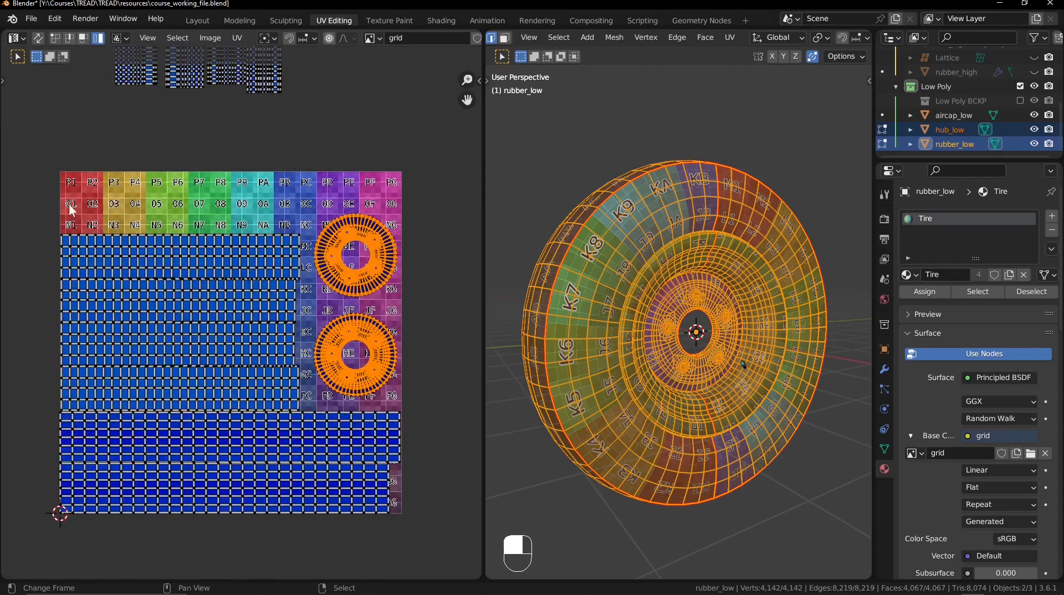
pyautogui.moveTo(31, 211); pyautogui.dragTo(277, 515)
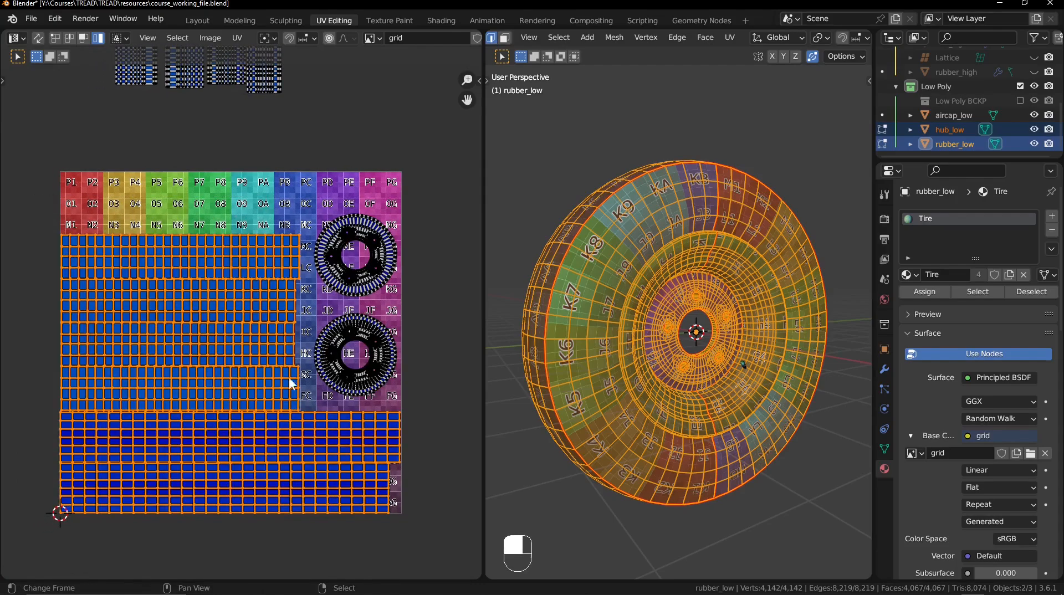
pyautogui.moveTo(246, 180); pyautogui.dragTo(259, 375, button='middle')
pyautogui.moveTo(109, 303); pyautogui.dragTo(349, 171)
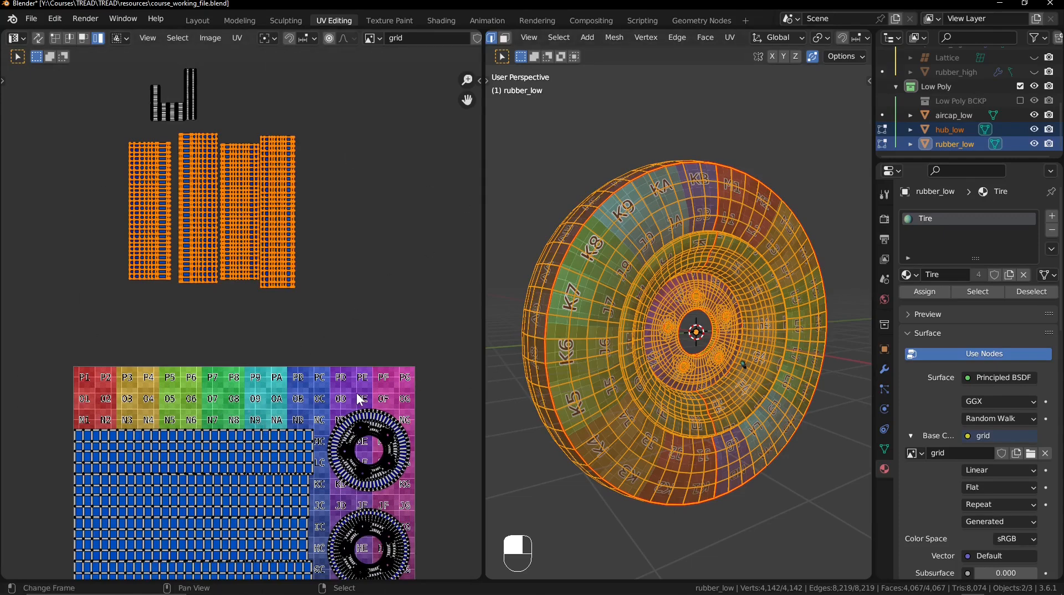
# Move the lower hub disc tightly into the corner between the lowest sidewall strip and the upper tread island.
pyautogui.moveTo(375, 461); pyautogui.dragTo(287, 219, button='middle')
pyautogui.keyDown('ctrl'); pyautogui.moveTo(287, 349); pyautogui.dragTo(310, 319, button='middle'); pyautogui.keyUp('ctrl')
pyautogui.rightClick(304, 214)
pyautogui.press('g')
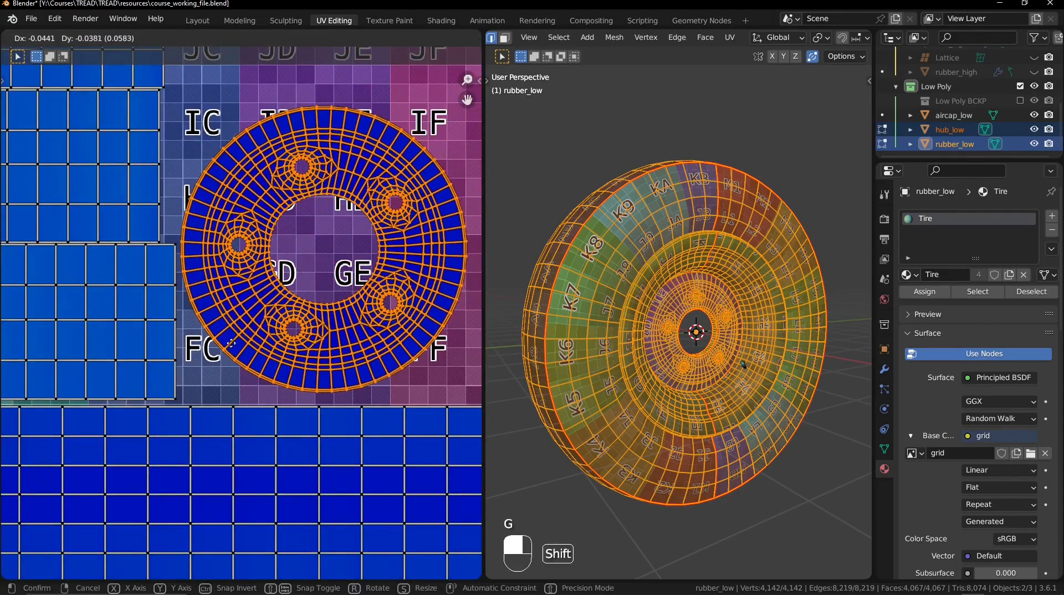
pyautogui.click(224, 450)
pyautogui.keyDown('ctrl'); pyautogui.moveTo(223, 338); pyautogui.dragTo(221, 311, button='middle'); pyautogui.keyUp('ctrl')
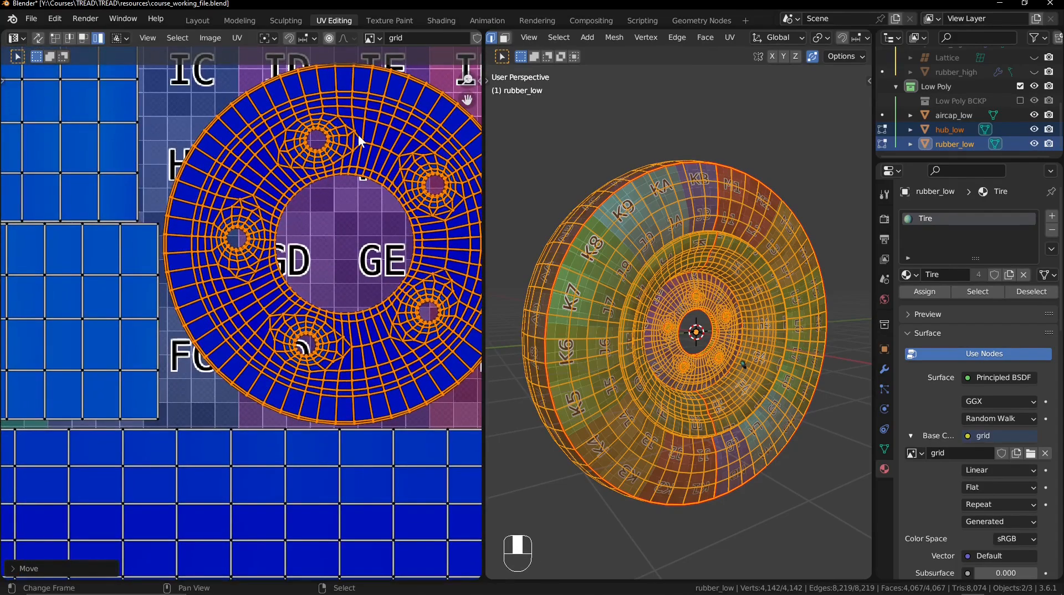
# Move the upper hub disc island down close above the lower disc and against the tile's outer edge.
pyautogui.scroll(-1, 358, 135)
pyautogui.moveTo(358, 135); pyautogui.dragTo(269, 333, button='middle')
pyautogui.scroll(-1, 269, 321)
pyautogui.rightClick(306, 180)
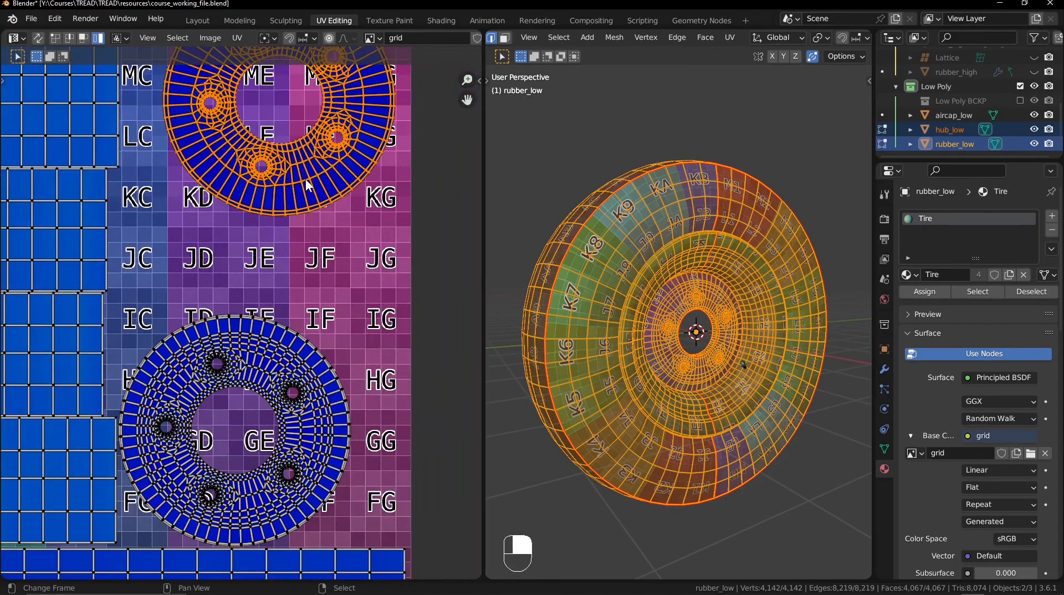
pyautogui.press('g')
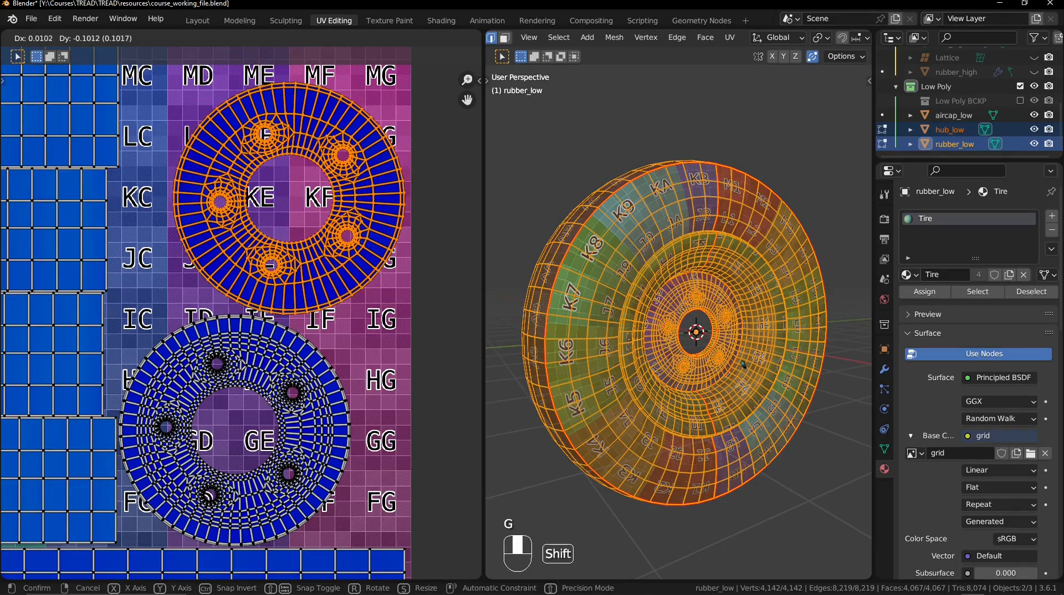
pyautogui.keyDown('shift'); pyautogui.click(256, 425); pyautogui.keyUp('shift')
pyautogui.moveTo(256, 425); pyautogui.dragTo(238, 357, button='middle')
pyautogui.press('g')
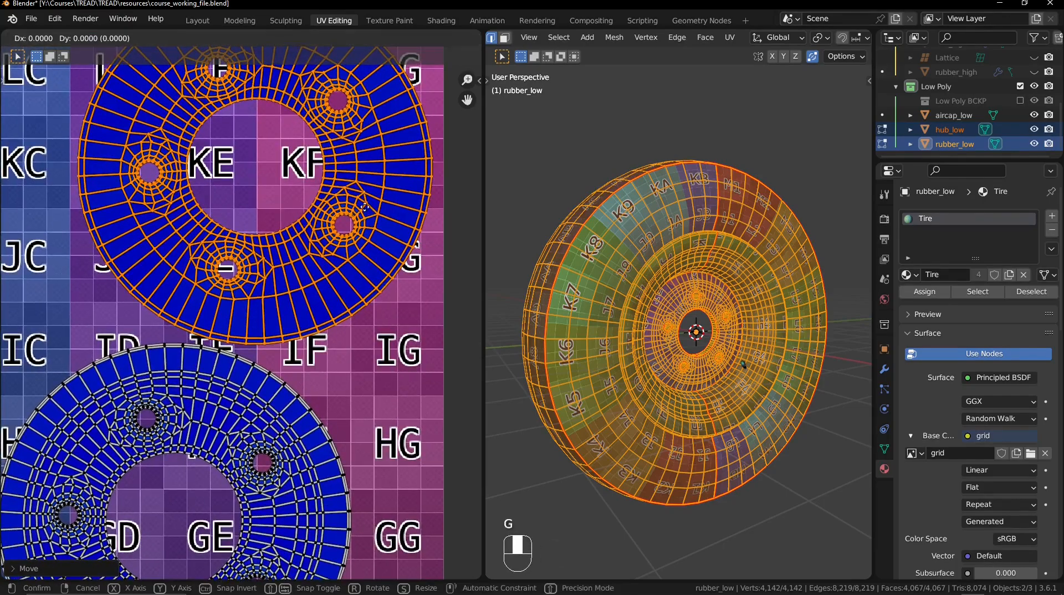
pyautogui.keyDown('shift'); pyautogui.click(447, 269); pyautogui.keyUp('shift')
pyautogui.moveTo(437, 282); pyautogui.dragTo(376, 234, button='middle')
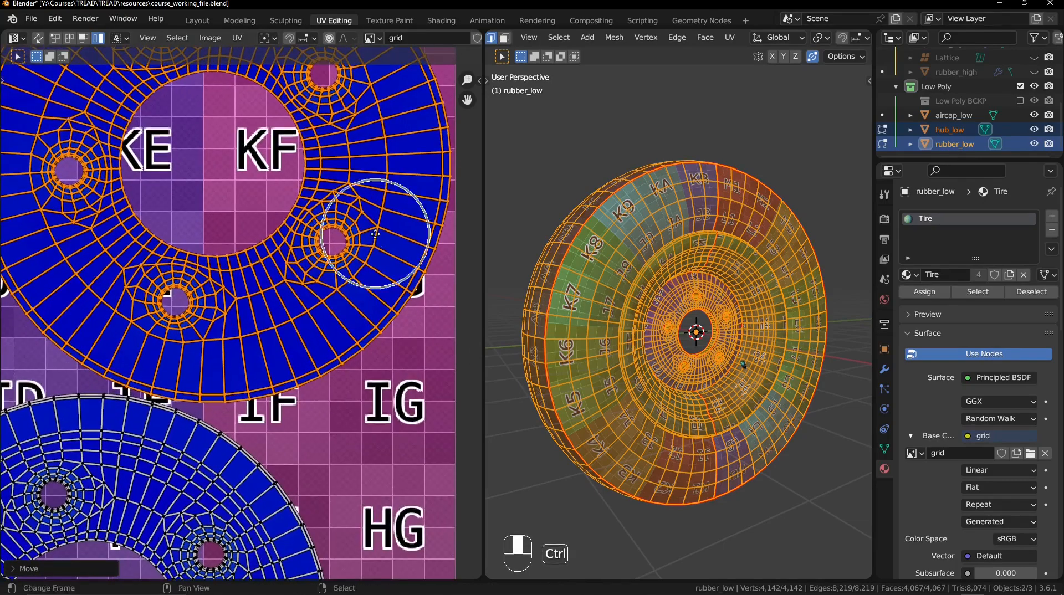
pyautogui.press('g')
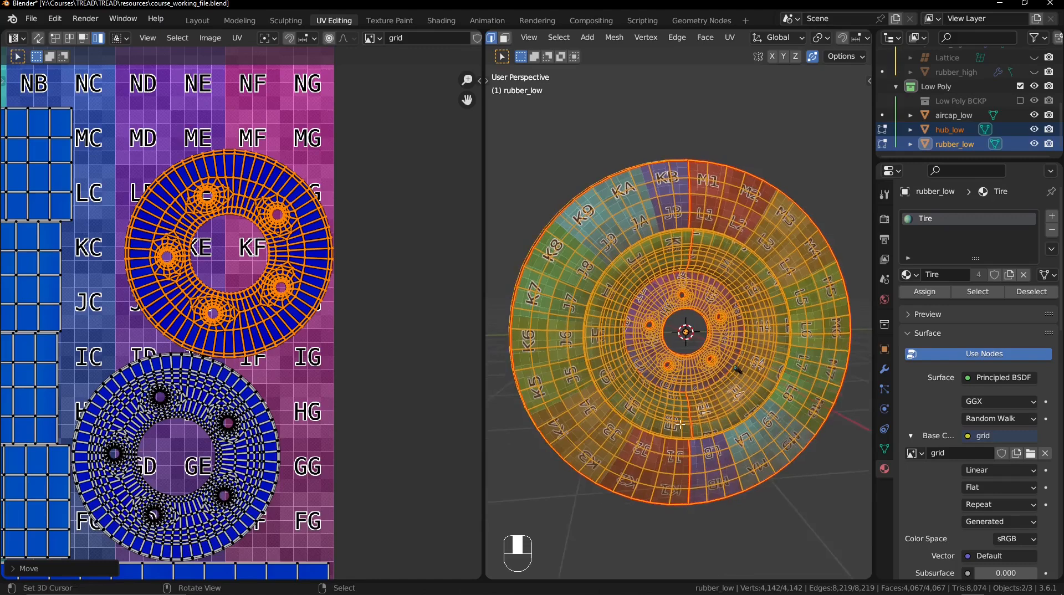
# Hide the 3D viewport overlays and view the hub's checker texture straight on from the side.
pyautogui.hotkey('shift', 'alt', 'z')
pyautogui.press('KP_3')
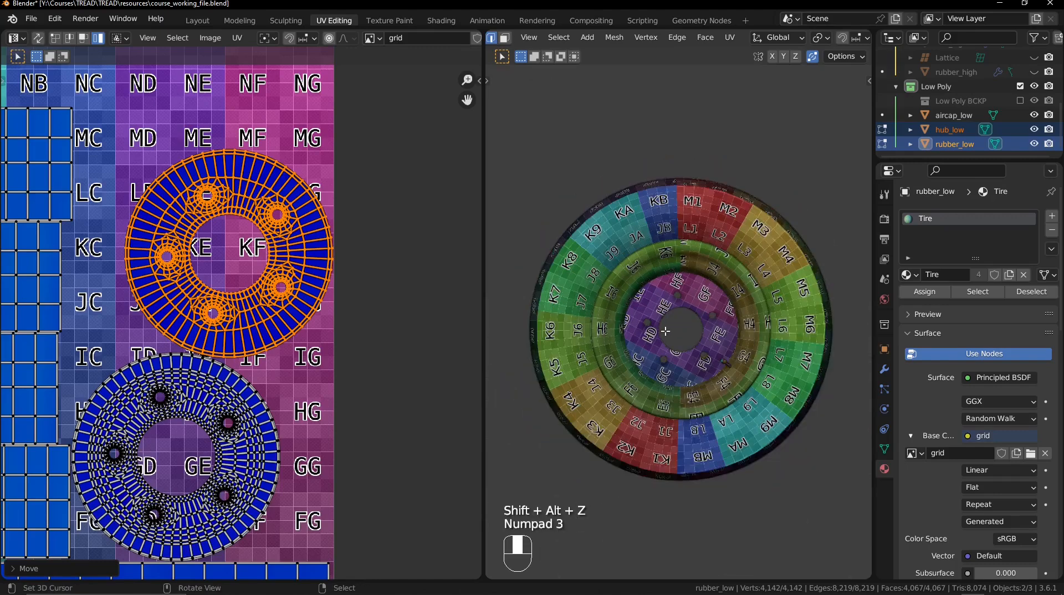
pyautogui.press('ctrl')
pyautogui.keyDown('ctrl'); pyautogui.moveTo(659, 429); pyautogui.dragTo(727, 297, button='middle'); pyautogui.keyUp('ctrl')
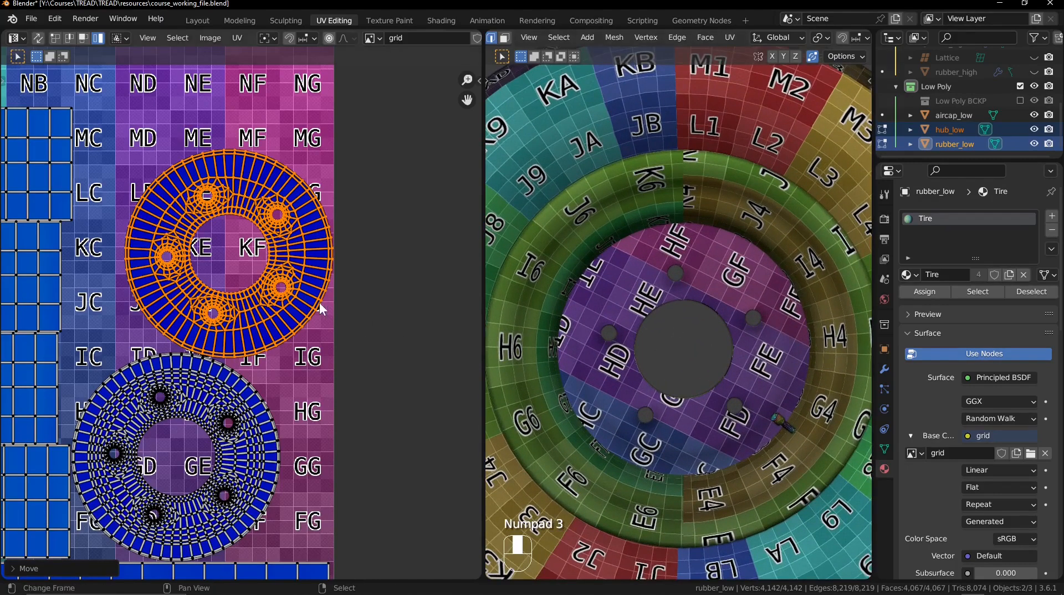
pyautogui.press('r')
pyautogui.rightClick(380, 304)
# Rotate the lower hub disc island by about -62.5° so the checker grid sits level on the hub.
pyautogui.click(252, 395)
pyautogui.moveTo(253, 395); pyautogui.dragTo(291, 249, button='middle')
pyautogui.press('r')
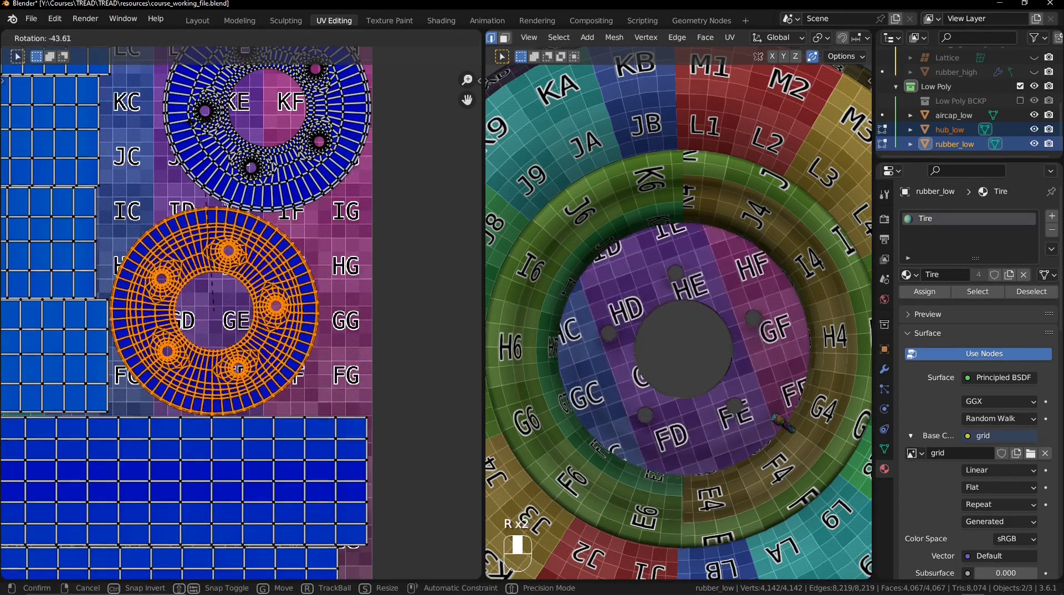
pyautogui.press('shift')
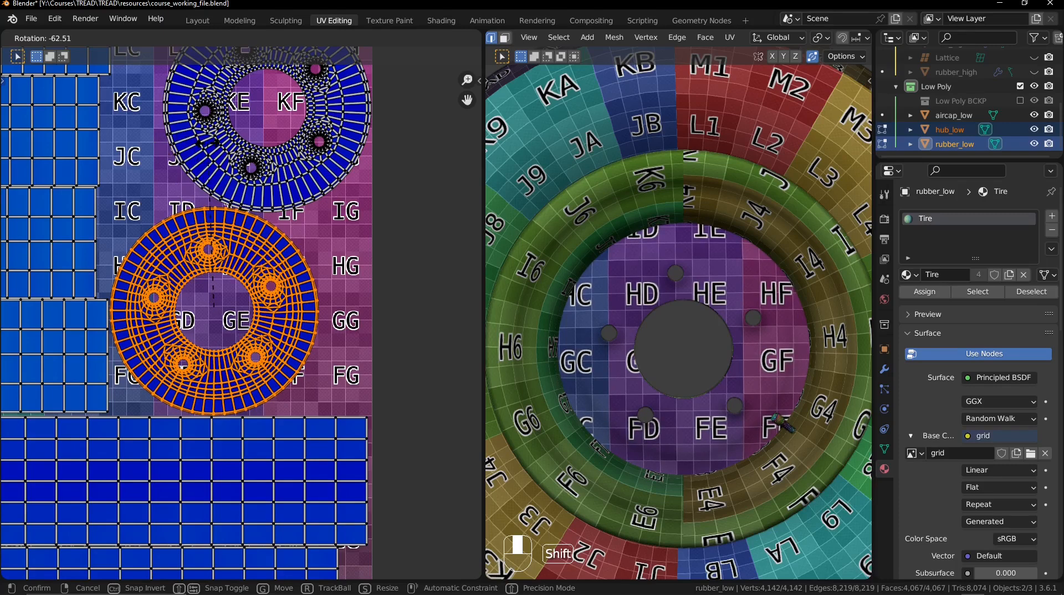
pyautogui.click(591, 366)
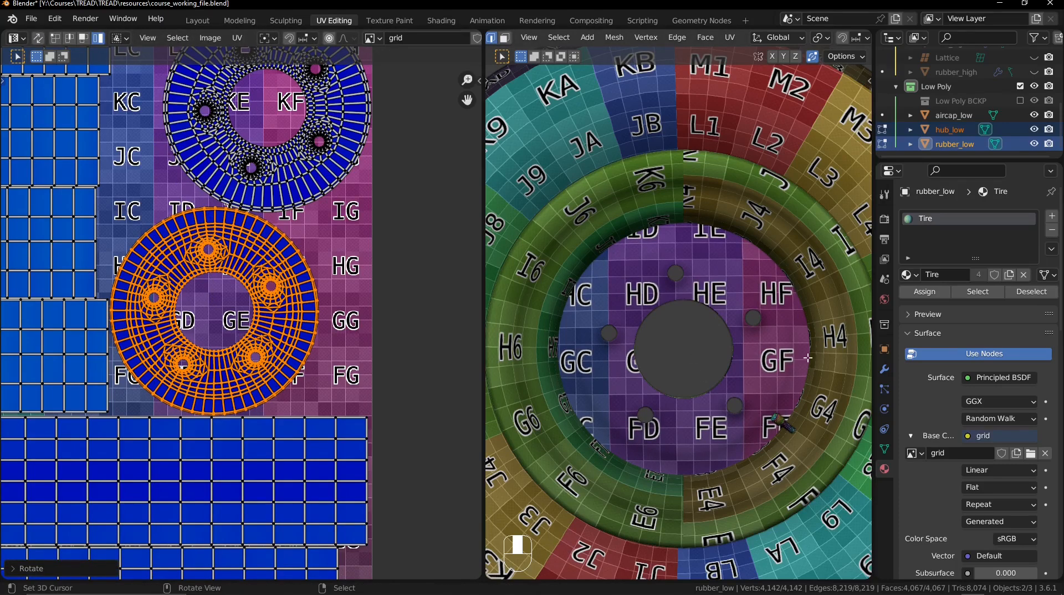
pyautogui.scroll(3, 237, 316)
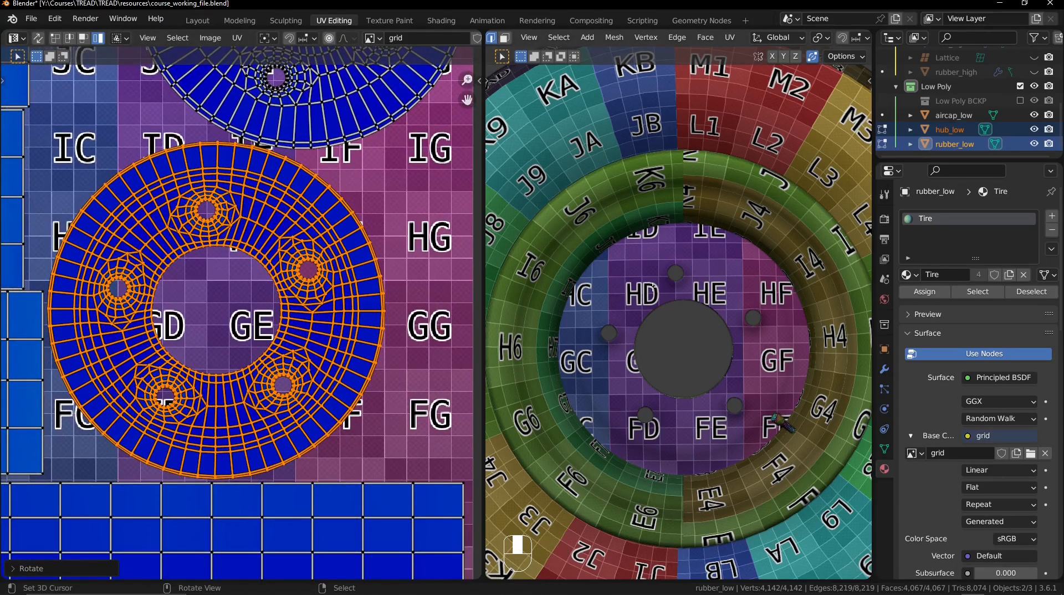
pyautogui.scroll(4, 652, 268)
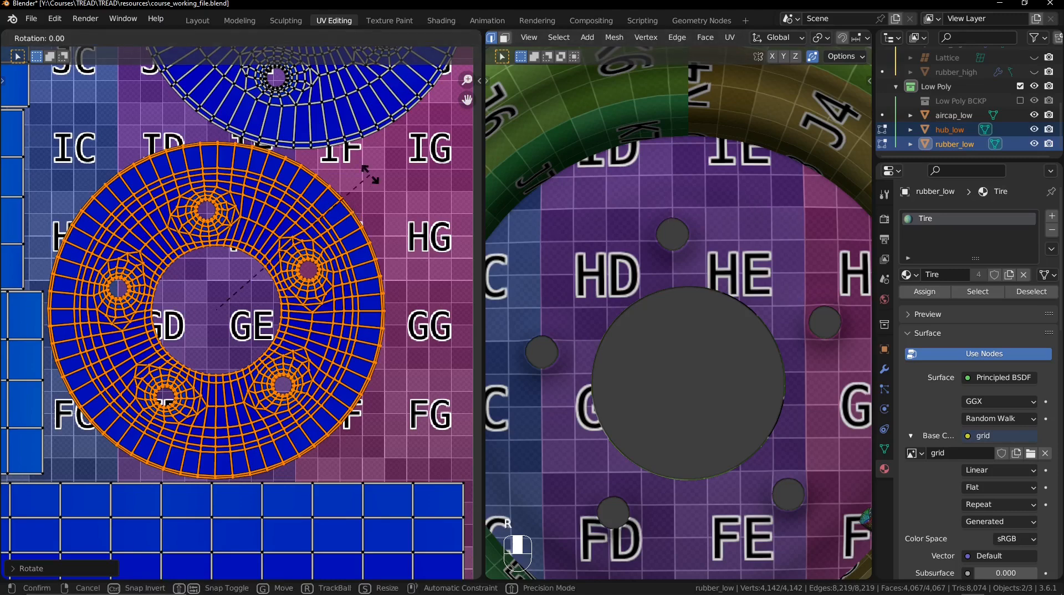
# View the opposite side of the wheel and rotate the upper hub disc island until its checker grid is level.
pyautogui.press('ctrl+KP_3')
pyautogui.moveTo(357, 100); pyautogui.dragTo(314, 388, button='middle')
pyautogui.rightClick(314, 384)
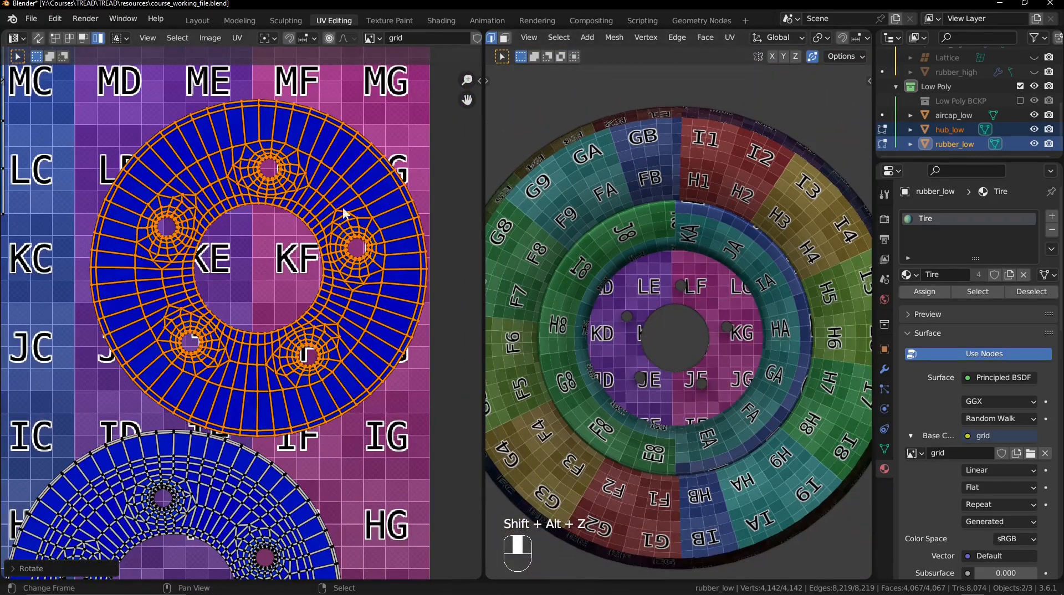
pyautogui.scroll(-7, 345, 213)
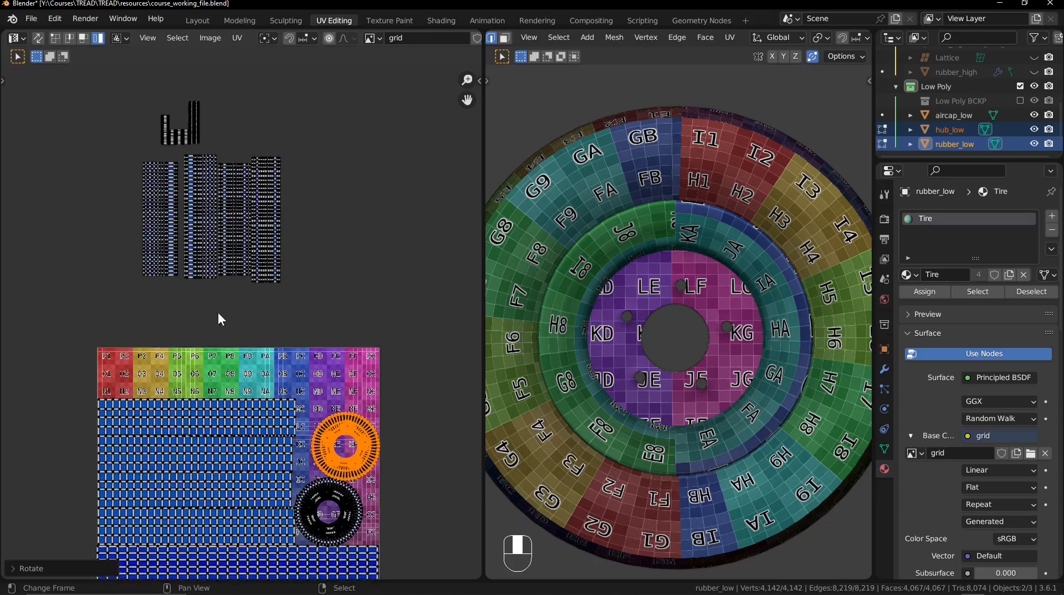
pyautogui.moveTo(133, 305); pyautogui.dragTo(310, 215)
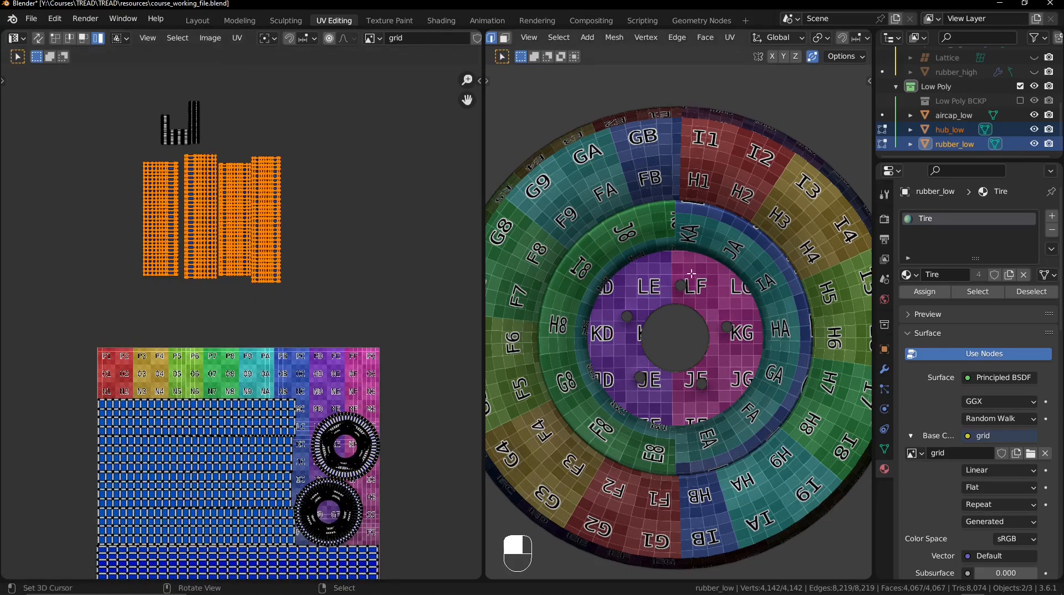
pyautogui.scroll(4, 691, 273)
pyautogui.press('s')
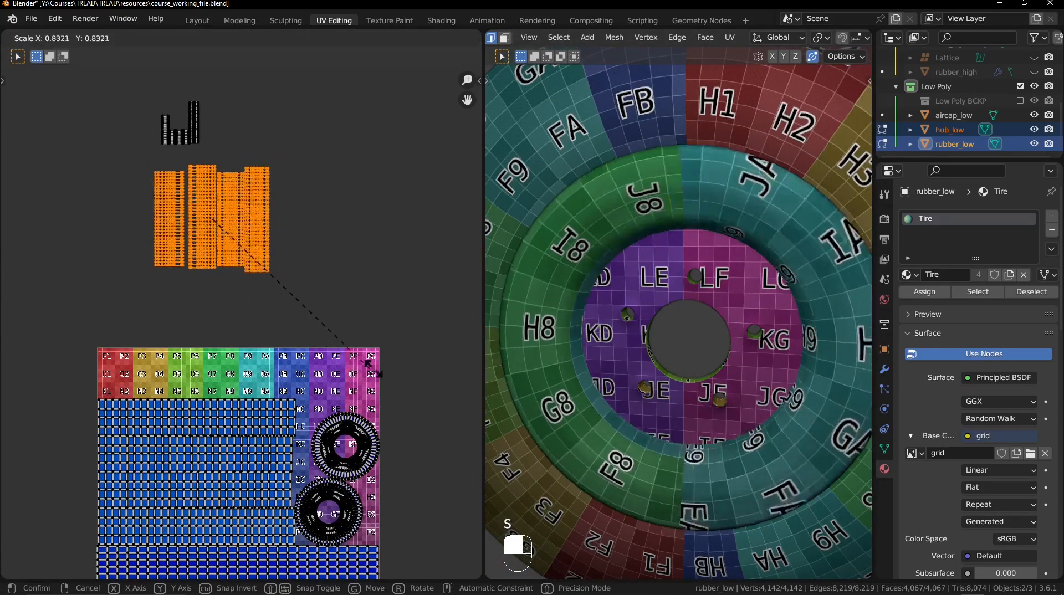
pyautogui.rightClick(401, 353)
# Rotate two adjacent large hub strips 90° and move them onto the empty band above the sidewall strips.
pyautogui.moveTo(310, 197); pyautogui.dragTo(238, 251)
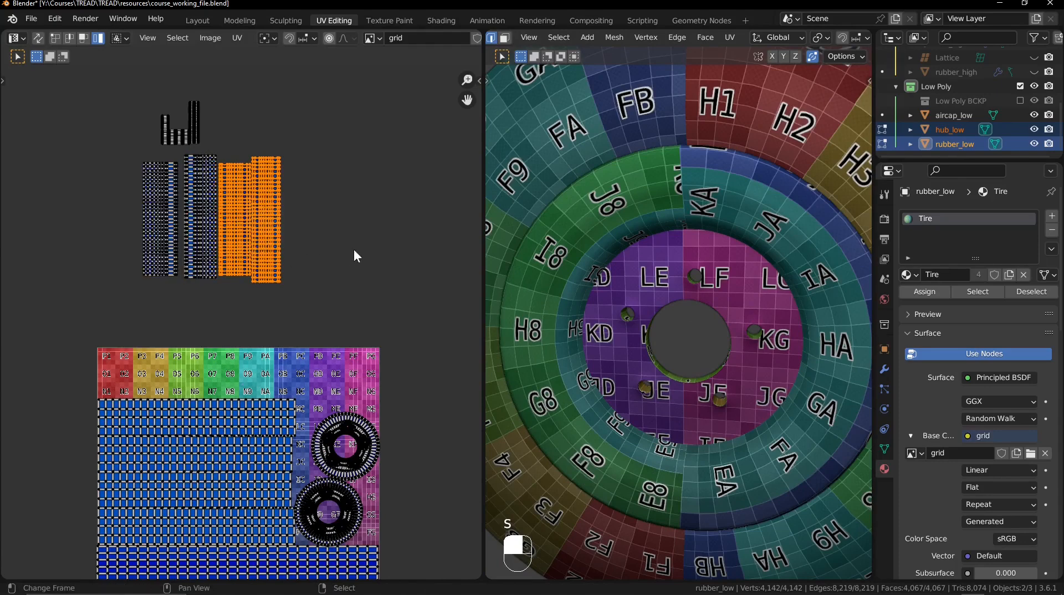
pyautogui.press('r')
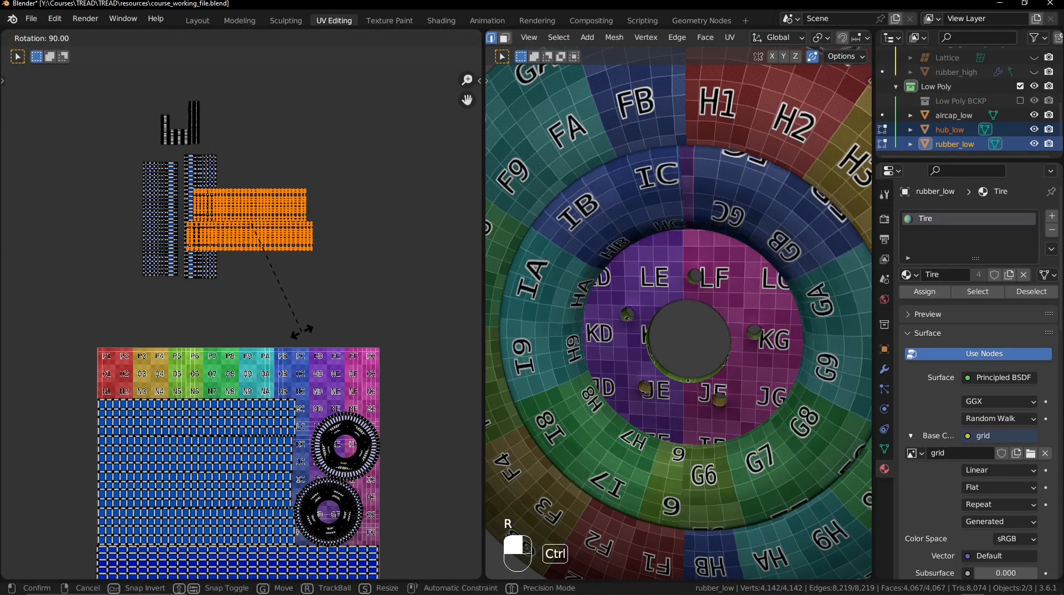
pyautogui.click(314, 226)
pyautogui.press('g')
pyautogui.click(314, 361)
# Rotate each of the two horizontal hub strips by a further half turn so their texture reads upright on the hub.
pyautogui.moveTo(245, 422); pyautogui.dragTo(282, 369, button='middle')
pyautogui.keyDown('ctrl'); pyautogui.moveTo(282, 368); pyautogui.dragTo(313, 253, button='middle'); pyautogui.keyUp('ctrl')
pyautogui.press('r')
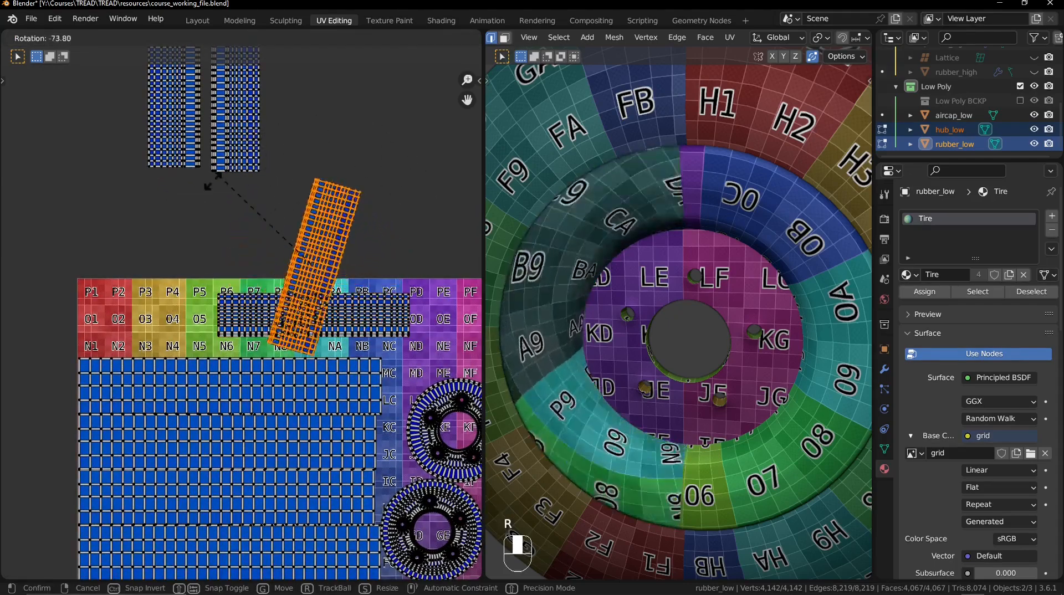
pyautogui.click(340, 304)
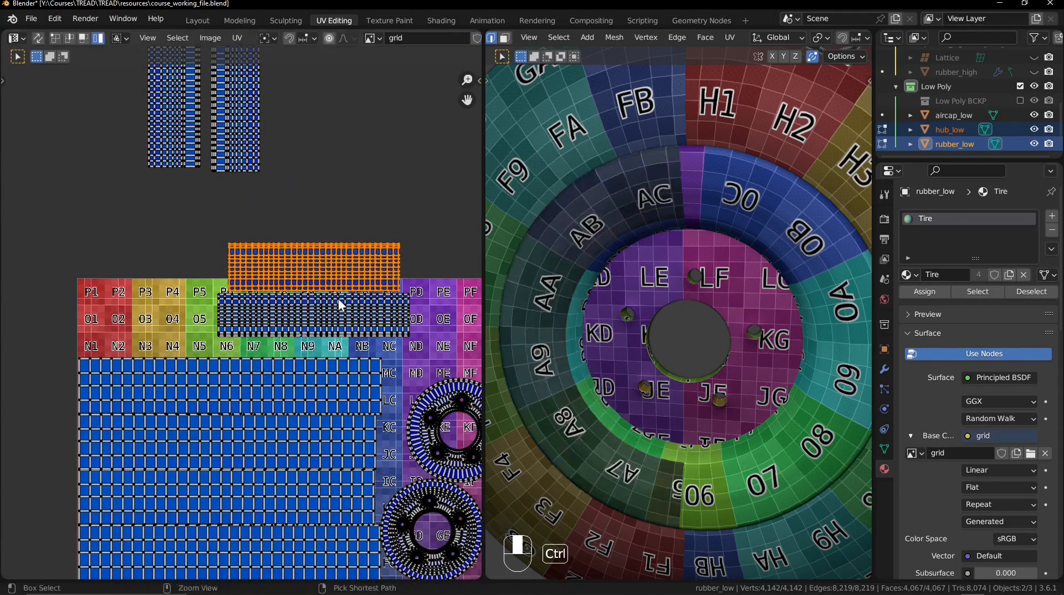
pyautogui.click(343, 315)
pyautogui.press('r')
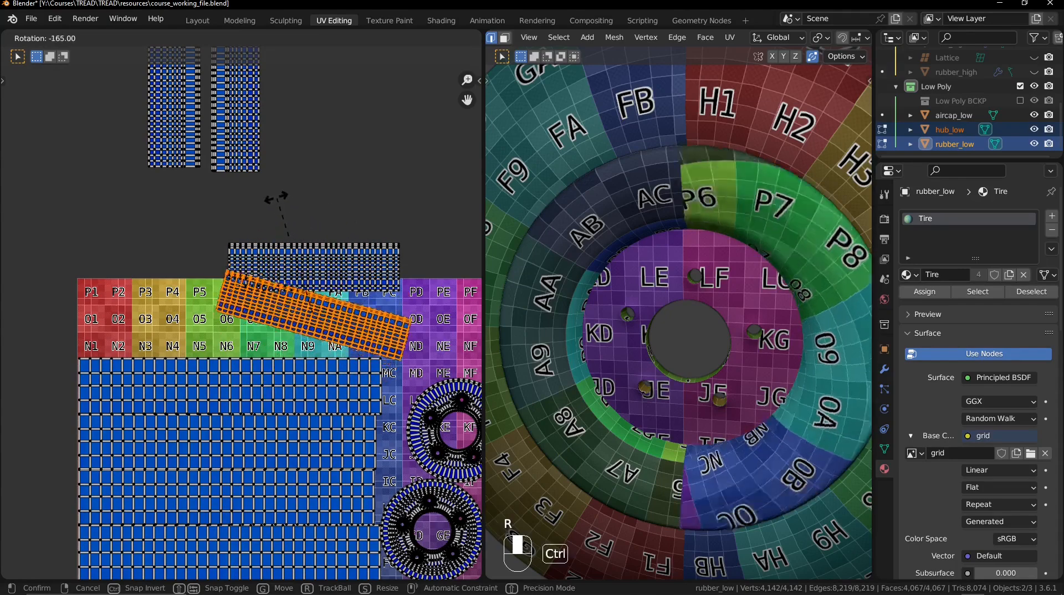
pyautogui.click(240, 199)
# Stretch the shorter hub strip along X to slightly less than the length of the strip below it.
pyautogui.keyDown('shift'); pyautogui.moveTo(679, 311); pyautogui.dragTo(665, 319, button='middle'); pyautogui.keyUp('shift')
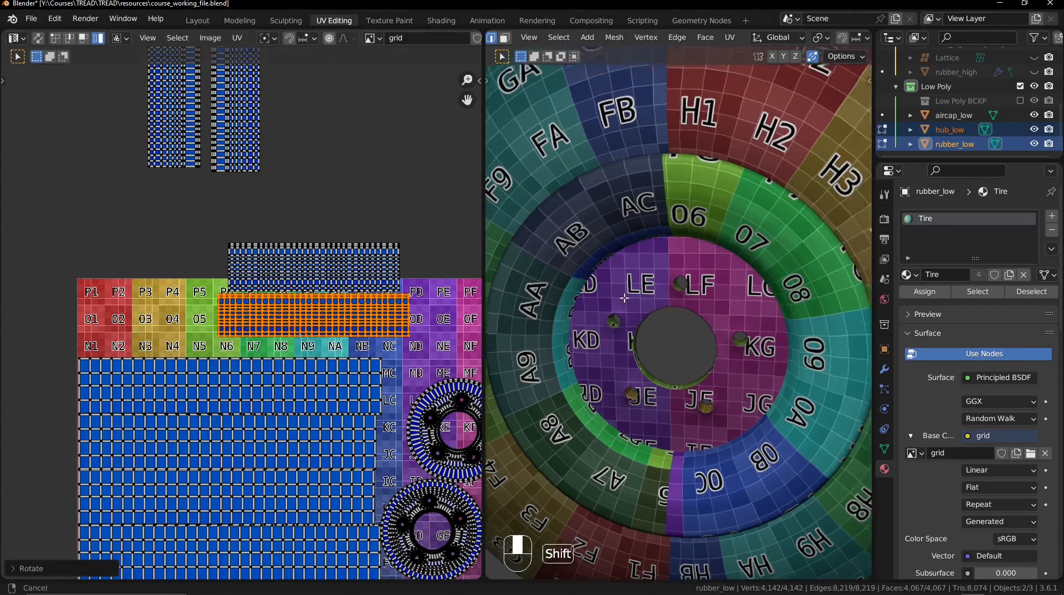
pyautogui.rightClick(246, 240)
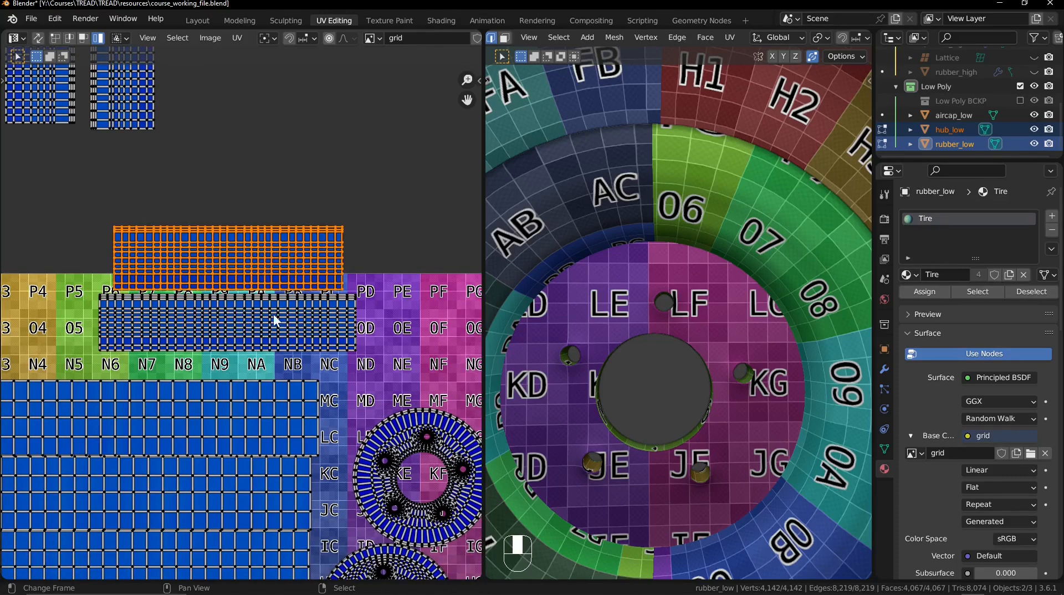
pyautogui.press('s')
pyautogui.press('x')
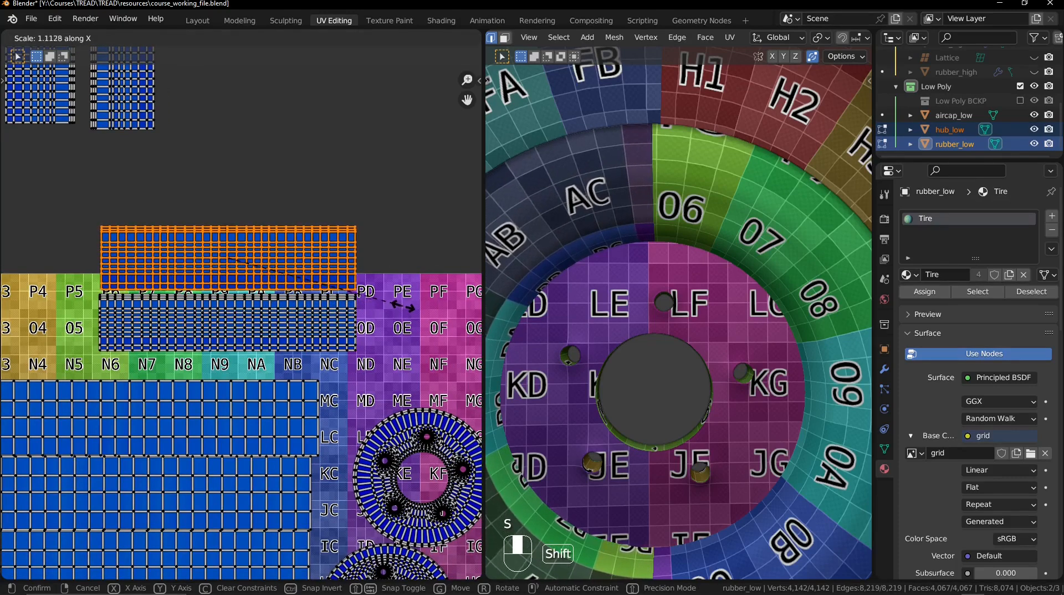
pyautogui.click(316, 306)
pyautogui.press('s')
pyautogui.press('x')
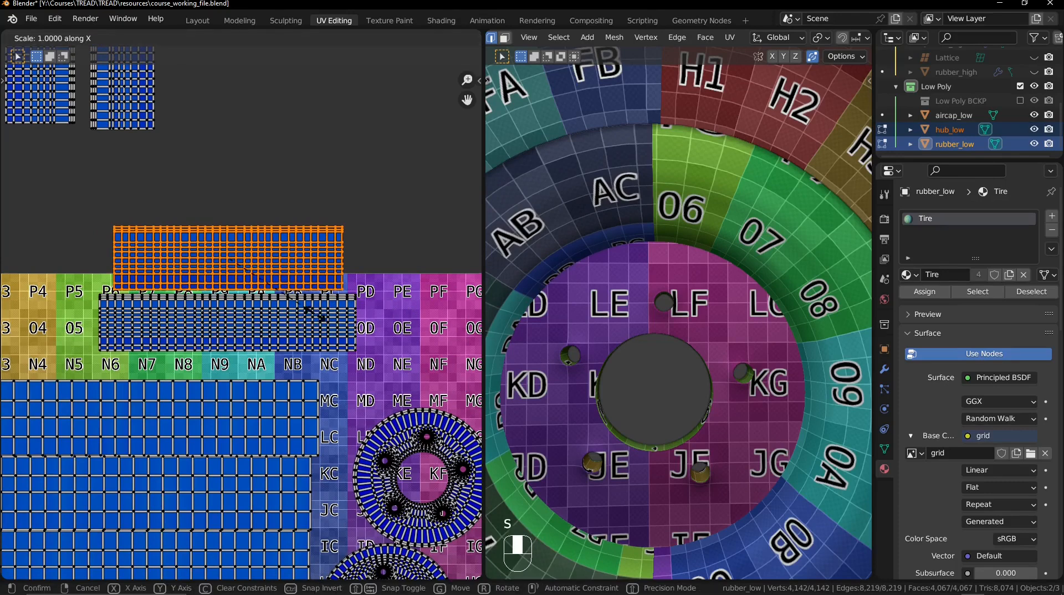
pyautogui.click(397, 312)
pyautogui.keyDown('shift'); pyautogui.moveTo(624, 265); pyautogui.dragTo(661, 266, button='middle'); pyautogui.keyUp('shift')
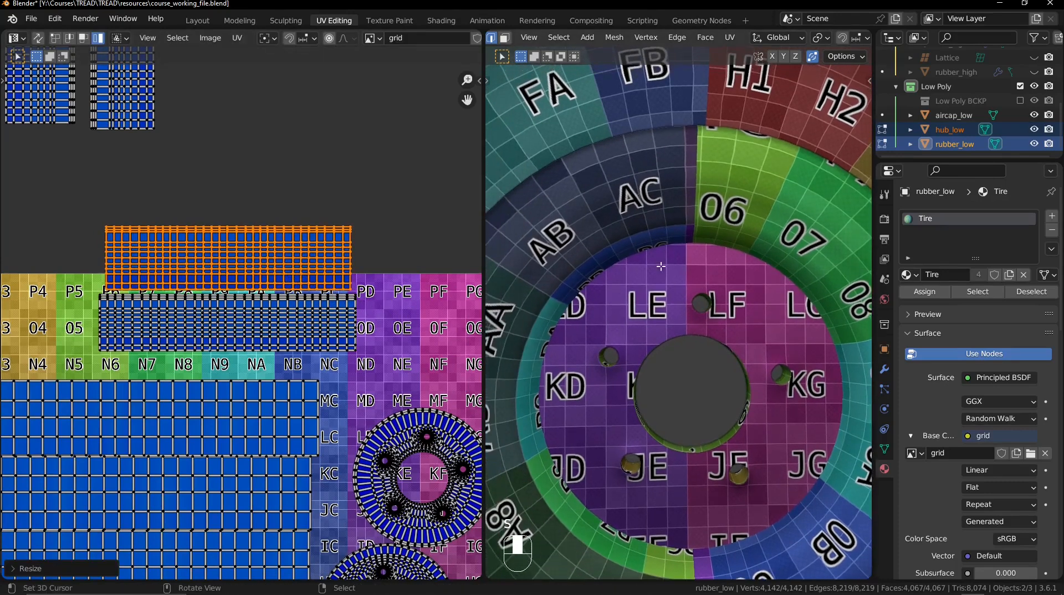
# Scale the longer hub strip to about 0.955 along X so its length matches the strip above.
pyautogui.click(336, 324)
pyautogui.press('s')
pyautogui.press('x')
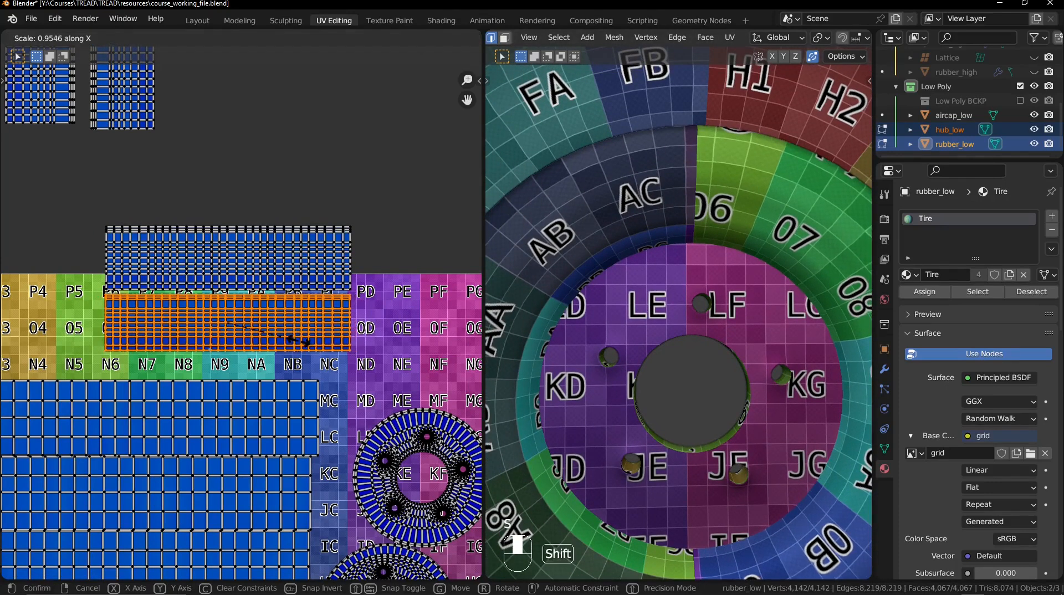
pyautogui.click(319, 344)
# Move the lower hub strip end to end with the other one, leaving a small gap, and compare their heights.
pyautogui.press('g')
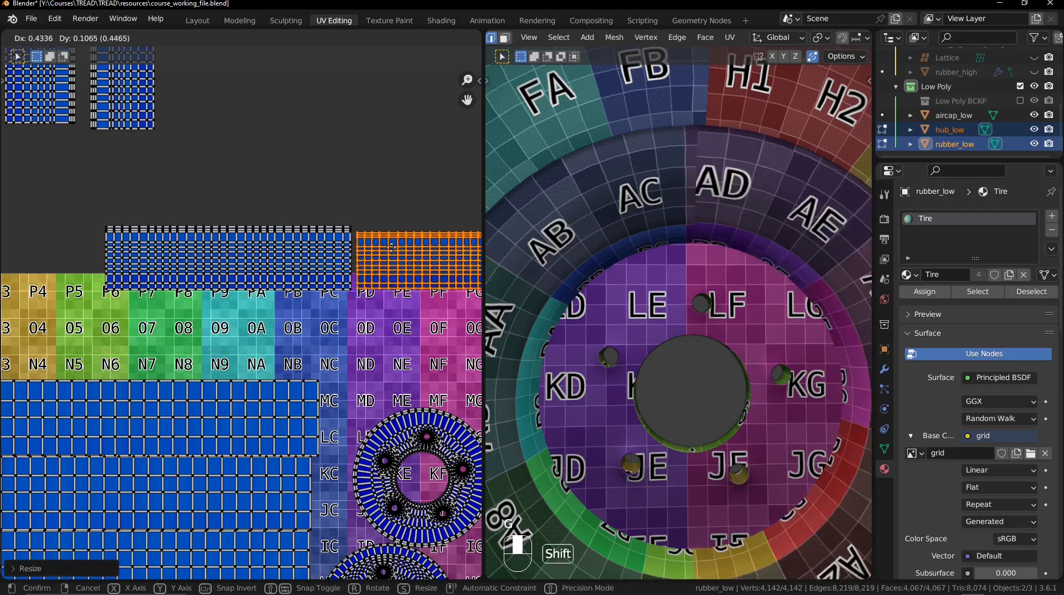
pyautogui.click(373, 234)
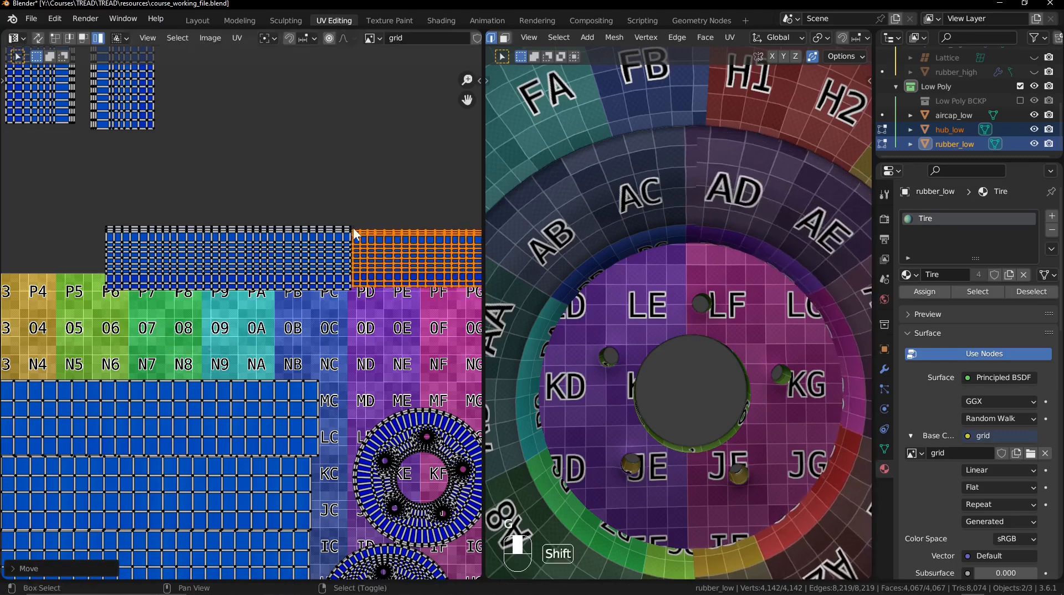
pyautogui.scroll(5, 310, 186)
pyautogui.scroll(2, 311, 186)
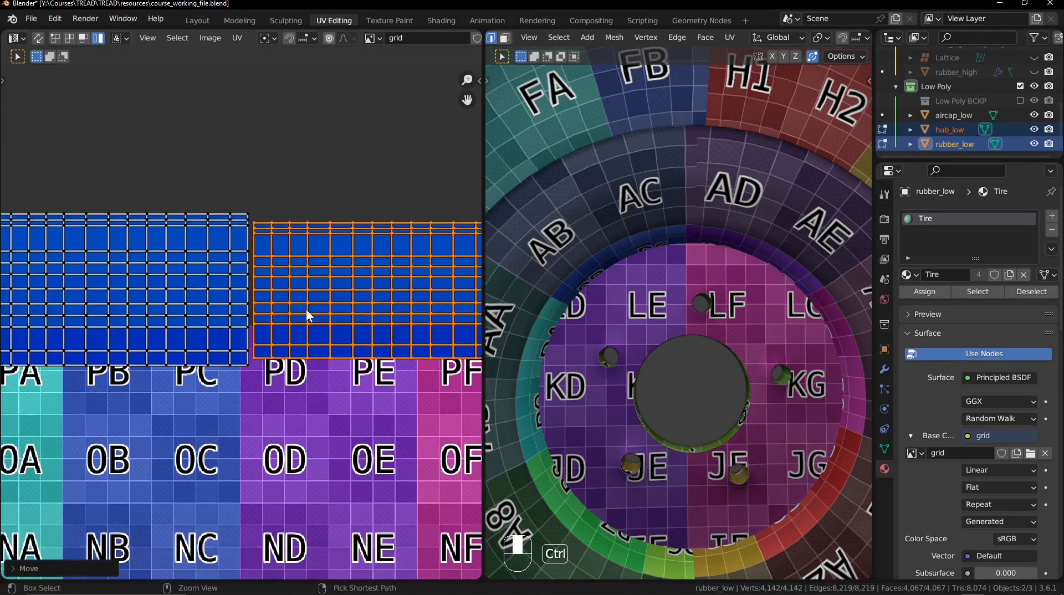
pyautogui.press('g')
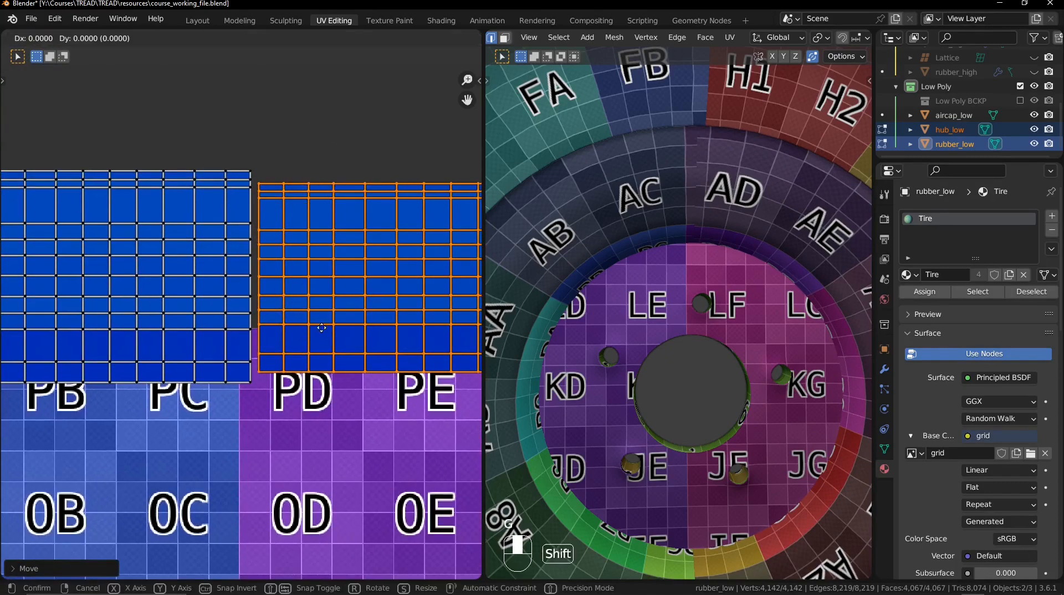
pyautogui.click(316, 351)
pyautogui.keyDown('shift'); pyautogui.moveTo(793, 257); pyautogui.dragTo(712, 245, button='middle'); pyautogui.keyUp('shift')
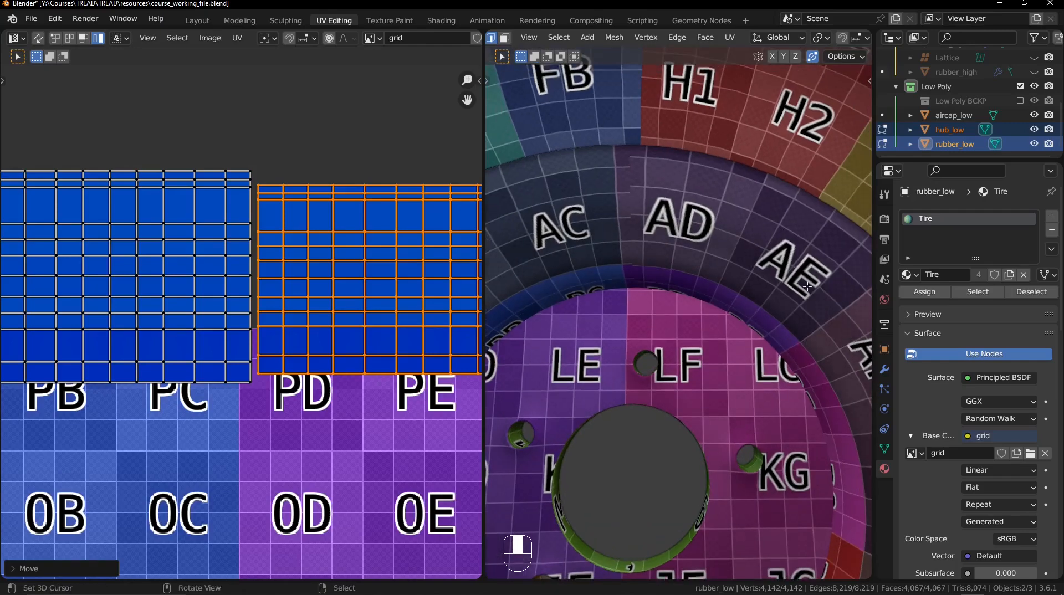
# Scale the taller hub strip to about 0.937 along Y and move it into line with the neighbouring strip.
pyautogui.click(172, 299)
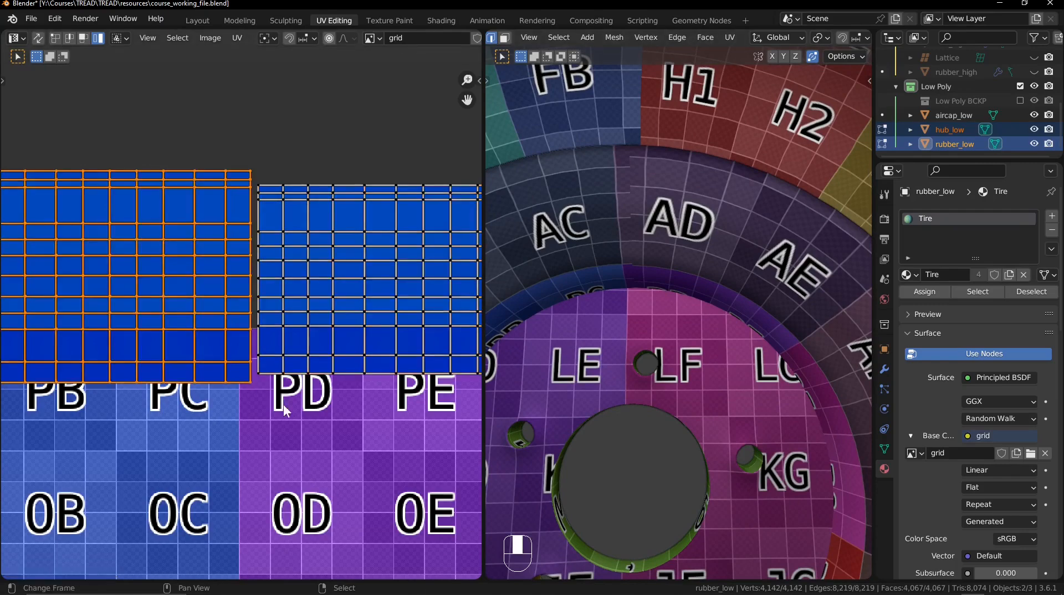
pyautogui.press('s')
pyautogui.press('y')
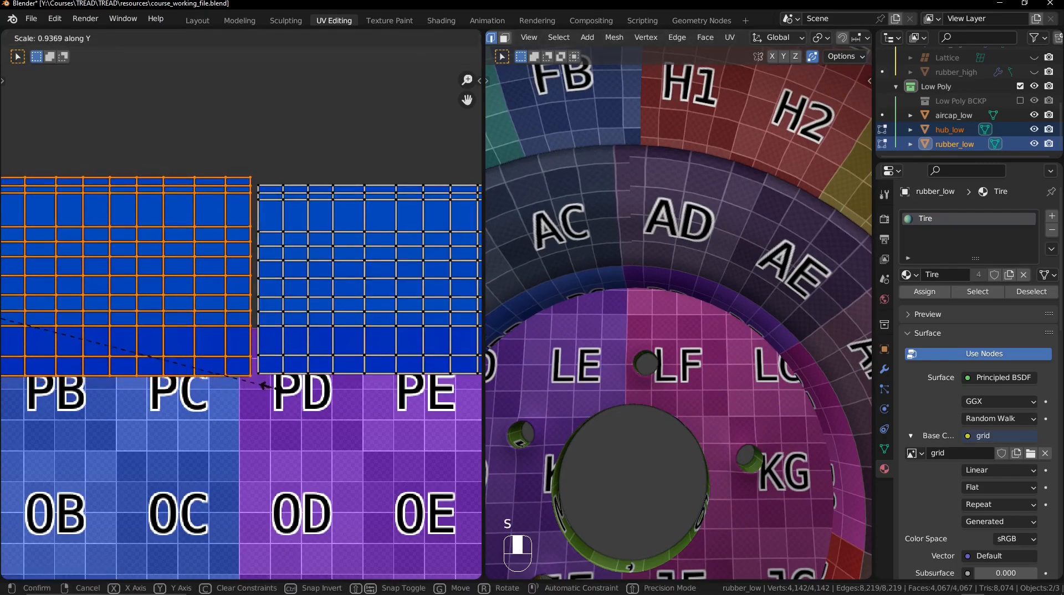
pyautogui.click(263, 382)
pyautogui.press('g')
pyautogui.keyDown('shift'); pyautogui.click(288, 418); pyautogui.keyUp('shift')
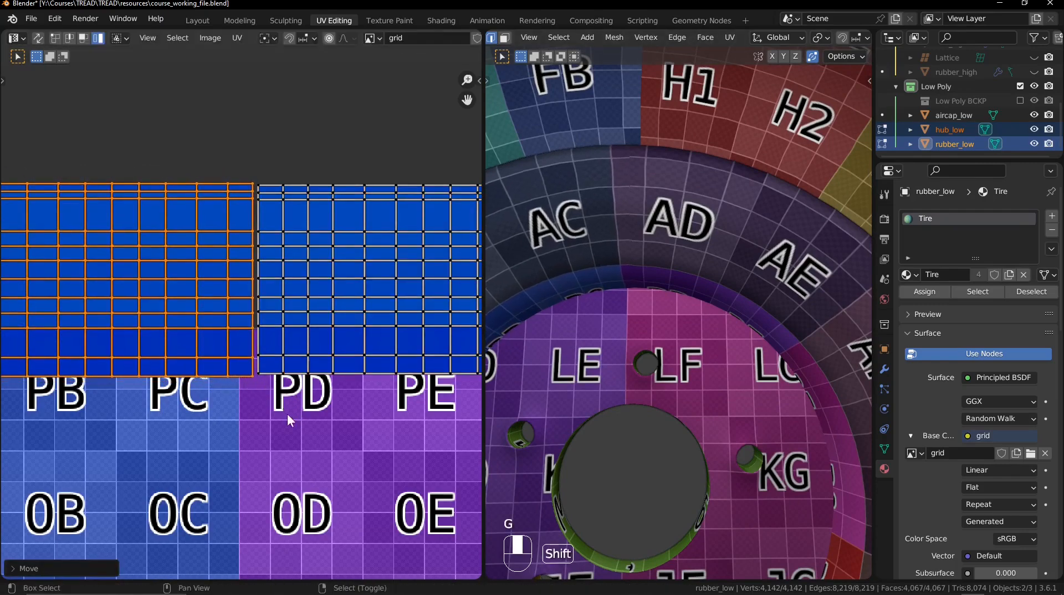
# Move the selected hub strip directly beneath the other hub strip so the two are stacked.
pyautogui.press('s')
pyautogui.click(323, 458)
pyautogui.scroll(-3, 677, 267)
pyautogui.scroll(-6, 344, 333)
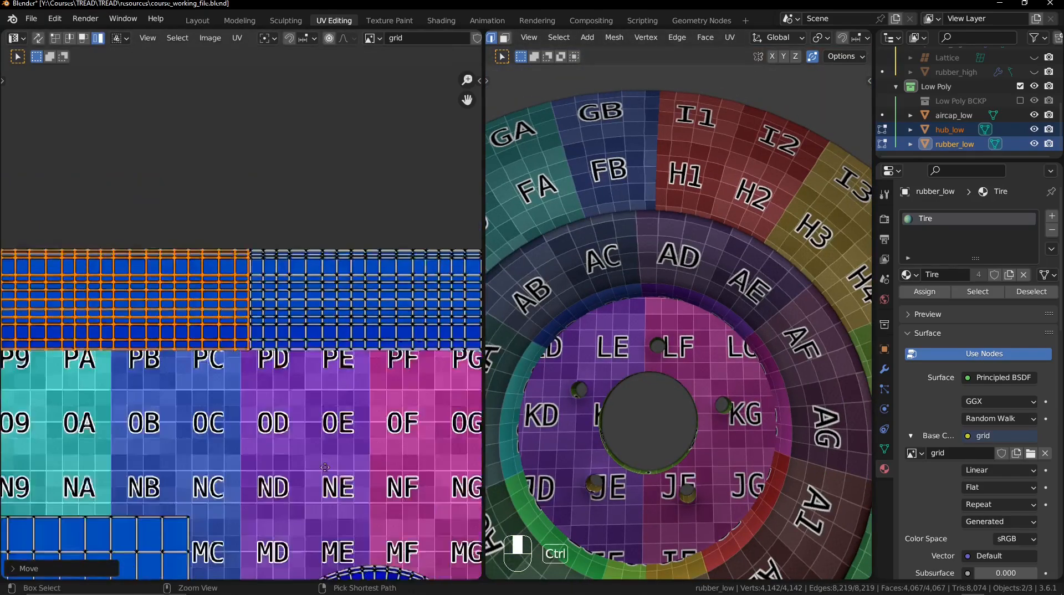
pyautogui.press('g')
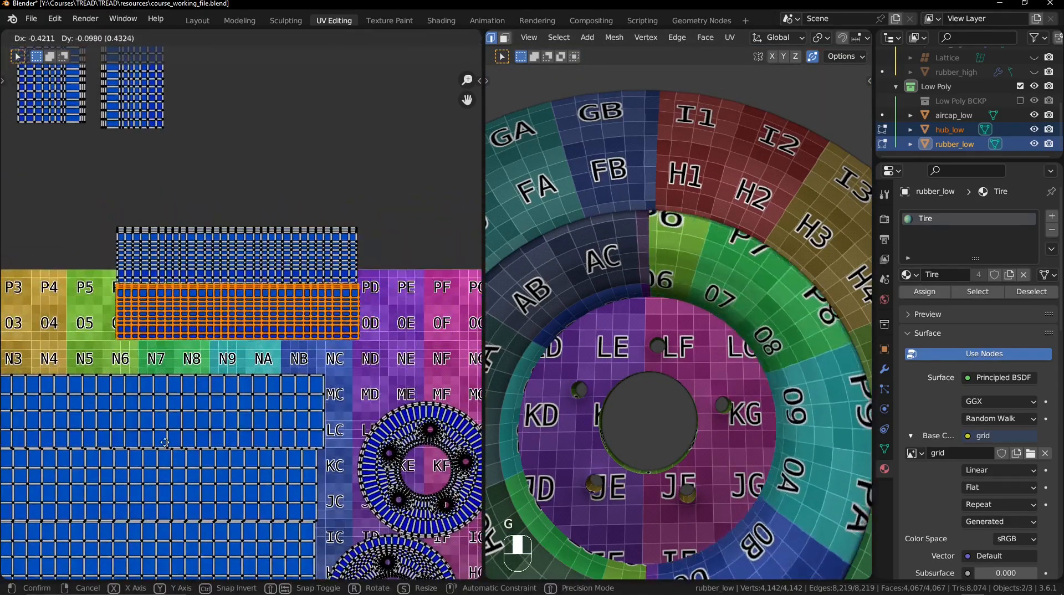
pyautogui.click(199, 345)
# Stack both hub strips flush in the tile's upper-left corner, directly above the tire strips.
pyautogui.moveTo(199, 345); pyautogui.dragTo(329, 340, button='middle')
pyautogui.press('c')
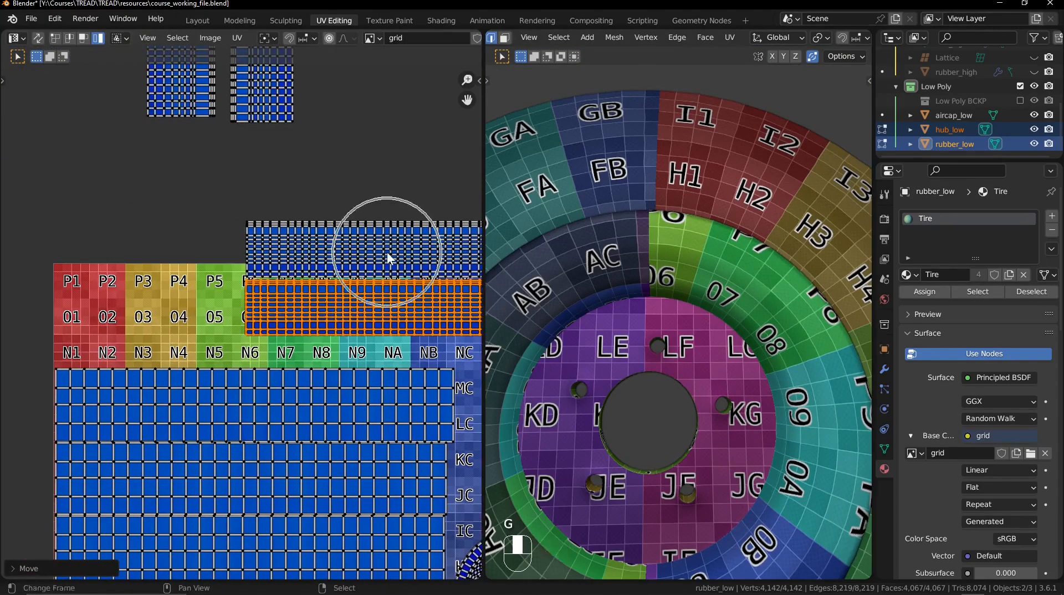
pyautogui.press('g')
pyautogui.click(45, 231)
pyautogui.moveTo(83, 312); pyautogui.dragTo(318, 214, button='middle')
pyautogui.press('g')
pyautogui.keyDown('ctrl'); pyautogui.moveTo(327, 255); pyautogui.dragTo(252, 228, button='middle'); pyautogui.keyUp('ctrl')
pyautogui.keyDown('ctrl'); pyautogui.moveTo(253, 229); pyautogui.dragTo(197, 186, button='middle'); pyautogui.keyUp('ctrl')
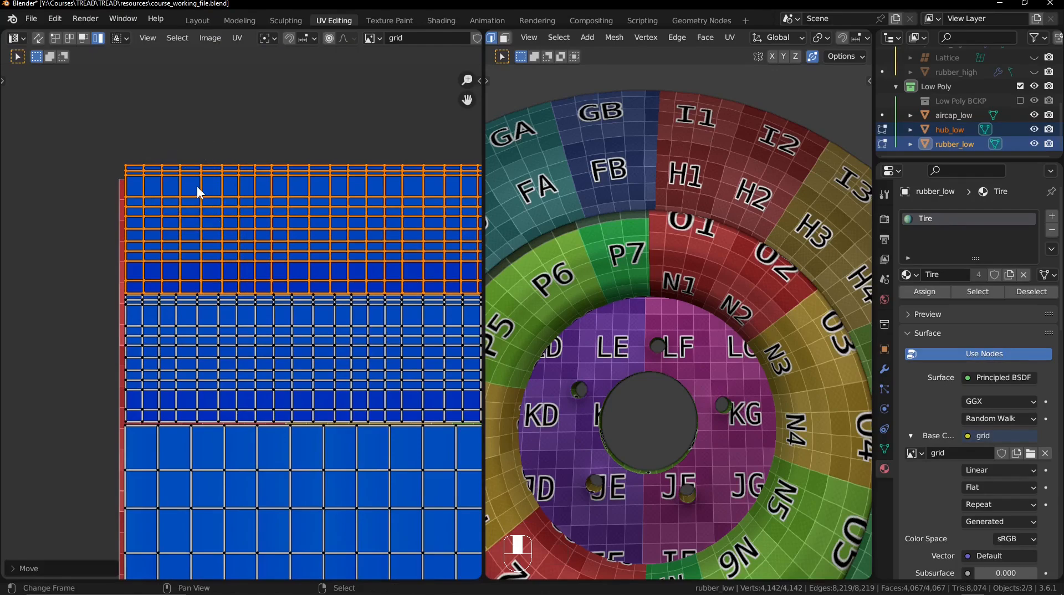
pyautogui.press('g')
pyautogui.rightClick(248, 233)
pyautogui.keyDown('ctrl'); pyautogui.moveTo(292, 181); pyautogui.dragTo(316, 423, button='middle'); pyautogui.keyUp('ctrl')
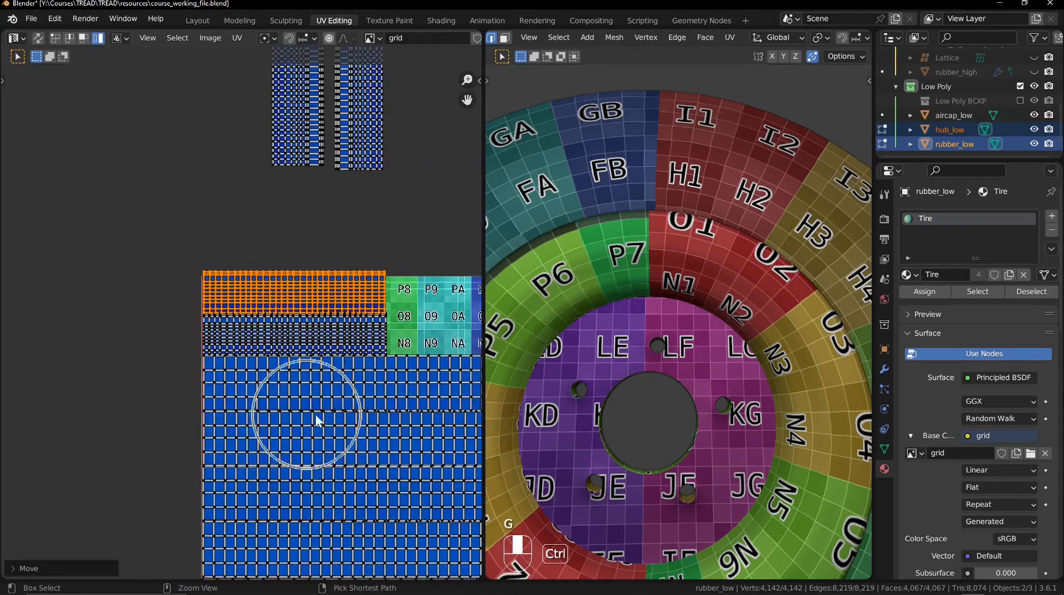
pyautogui.moveTo(333, 333); pyautogui.dragTo(155, 269, button='middle')
pyautogui.press('g')
pyautogui.rightClick(327, 315)
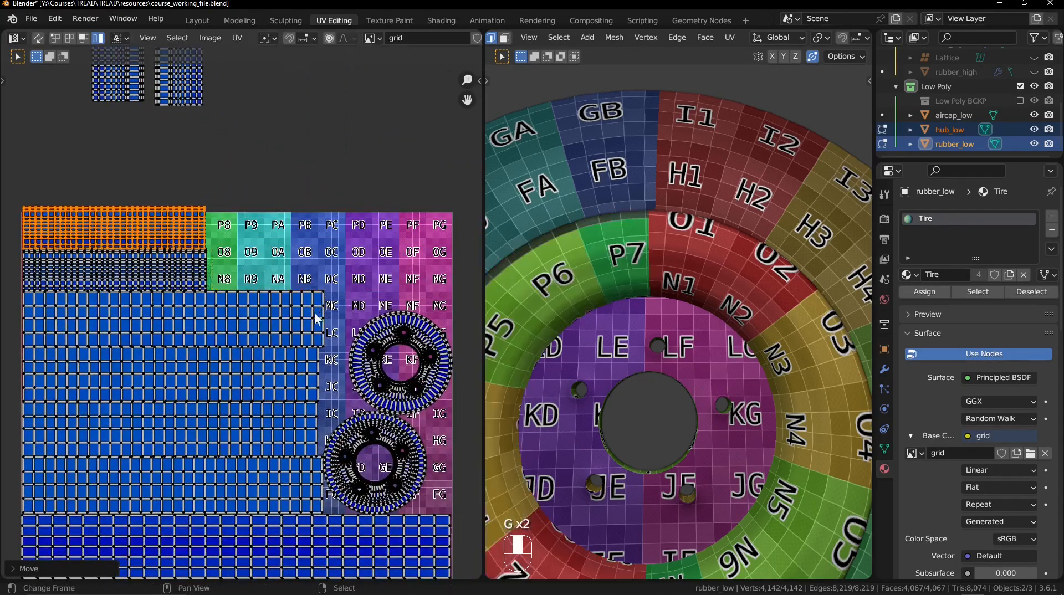
# Select the two unplaced hub strips and the small islands above the tile in turn and try shifting them.
pyautogui.moveTo(228, 344); pyautogui.dragTo(360, 438, button='middle')
pyautogui.keyDown('shift'); pyautogui.moveTo(359, 369); pyautogui.dragTo(258, 399, button='middle'); pyautogui.keyUp('shift')
pyautogui.keyDown('ctrl'); pyautogui.moveTo(257, 383); pyautogui.dragTo(255, 399, button='middle'); pyautogui.keyUp('ctrl')
pyautogui.moveTo(235, 203); pyautogui.dragTo(124, 171)
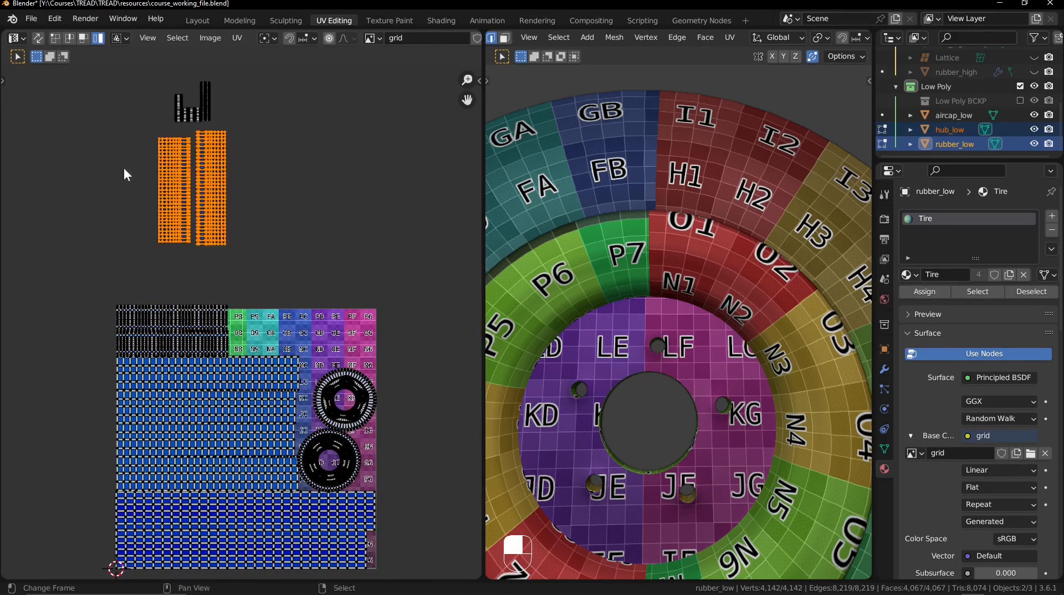
pyautogui.press('g')
pyautogui.rightClick(258, 73)
pyautogui.moveTo(152, 123); pyautogui.dragTo(152, 123)
pyautogui.press('g')
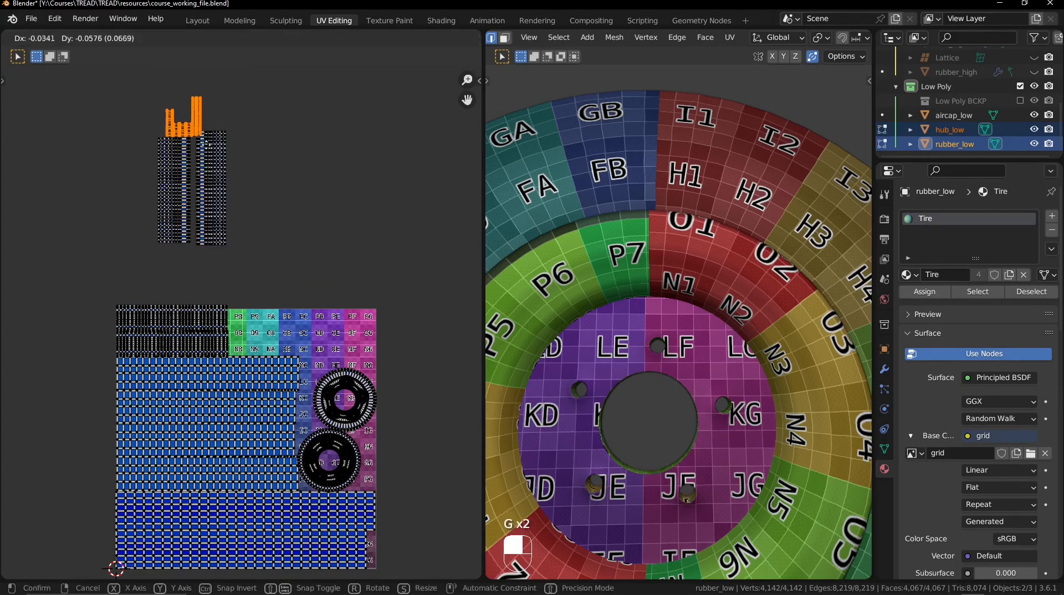
pyautogui.click(220, 115)
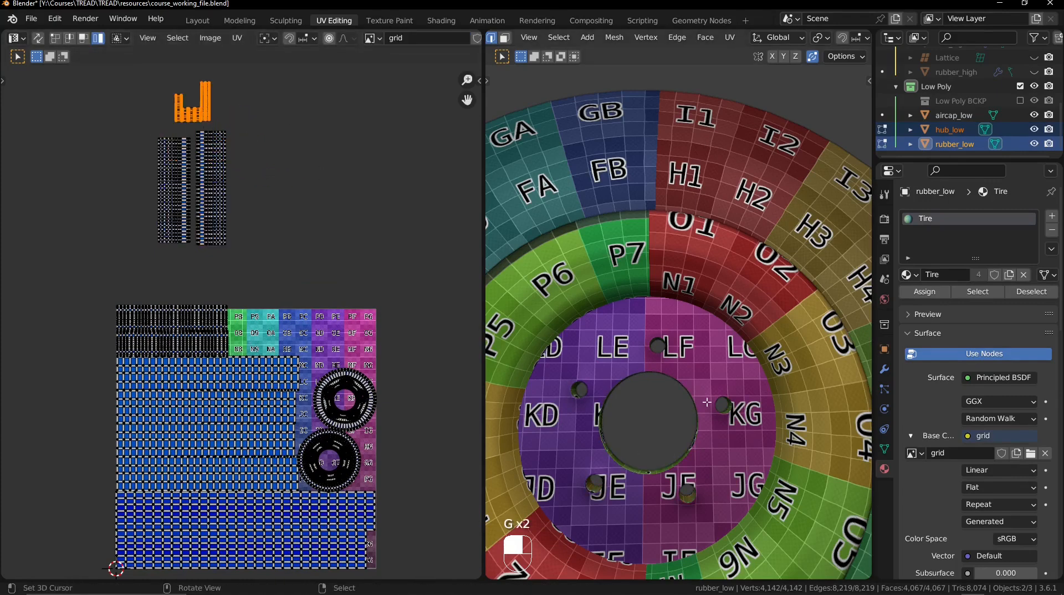
# Examine the valve stem on one side of the hub and compare it with the other side of the wheel.
pyautogui.keyDown('ctrl'); pyautogui.moveTo(706, 402); pyautogui.dragTo(465, 388, button='middle'); pyautogui.keyUp('ctrl')
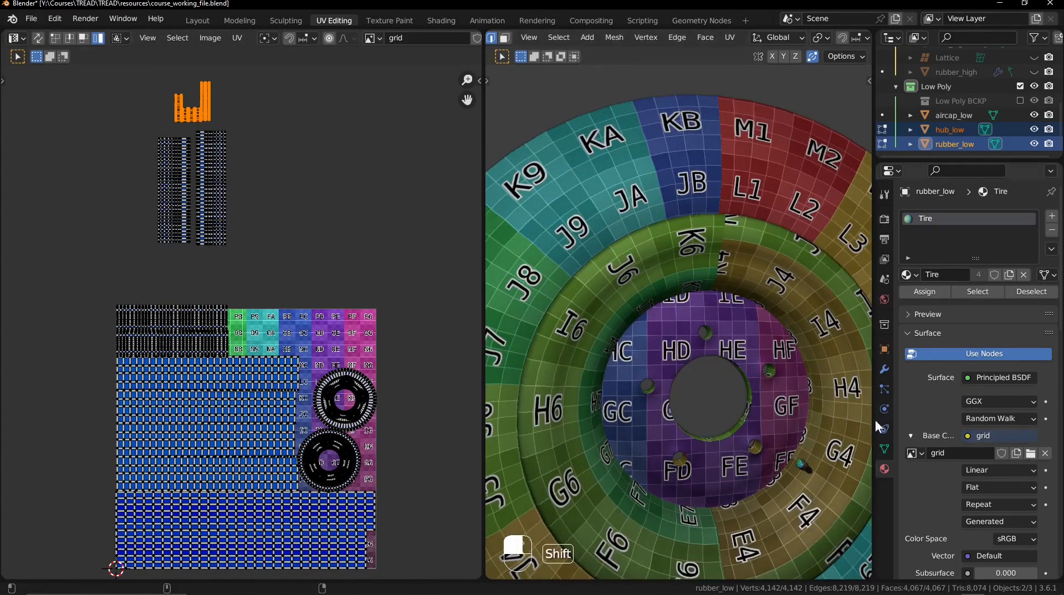
pyautogui.keyDown('shift'); pyautogui.moveTo(876, 422); pyautogui.dragTo(633, 293, button='middle'); pyautogui.keyUp('shift')
pyautogui.keyDown('shift'); pyautogui.moveTo(633, 292); pyautogui.dragTo(722, 344, button='middle'); pyautogui.keyUp('shift')
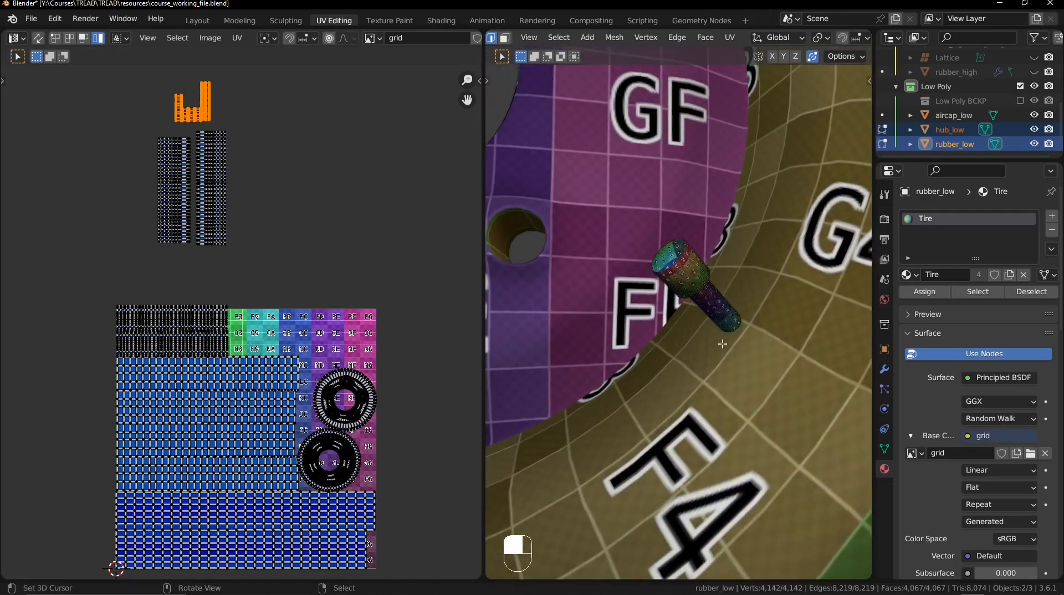
pyautogui.keyDown('ctrl'); pyautogui.moveTo(667, 314); pyautogui.dragTo(707, 277, button='middle'); pyautogui.keyUp('ctrl')
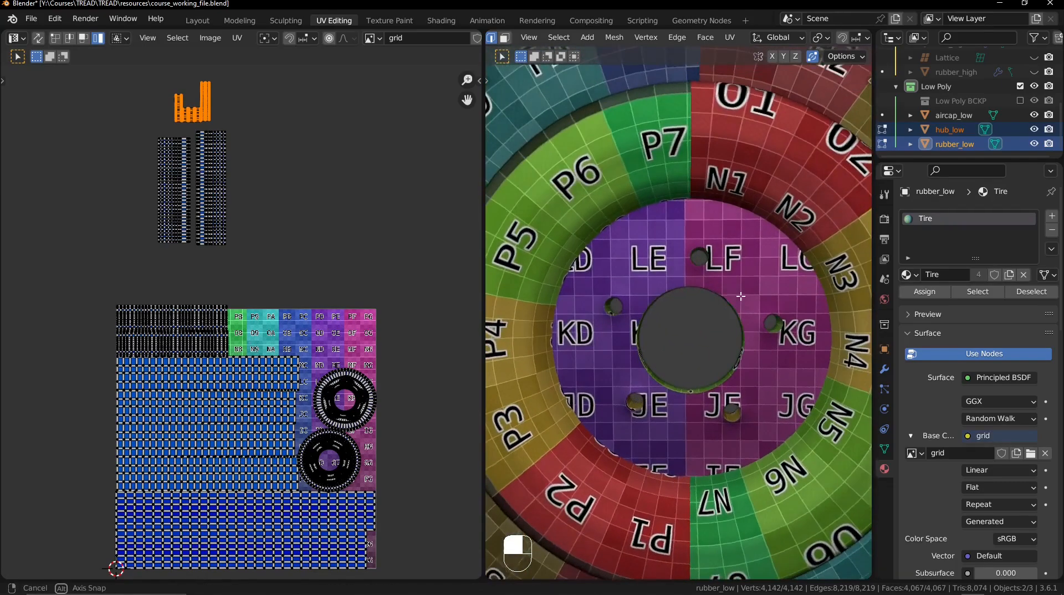
pyautogui.moveTo(615, 261); pyautogui.dragTo(602, 238, button='middle')
# Try to place the uppermost hub strip end to end with the strip below it.
pyautogui.press('g')
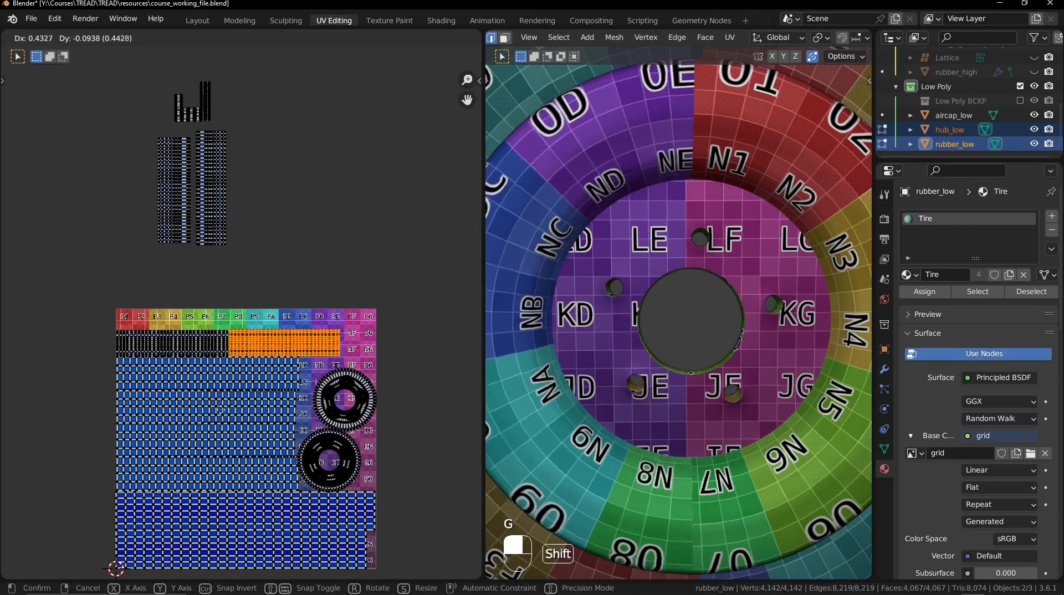
pyautogui.rightClick(250, 394)
pyautogui.moveTo(242, 416); pyautogui.dragTo(267, 317, button='middle')
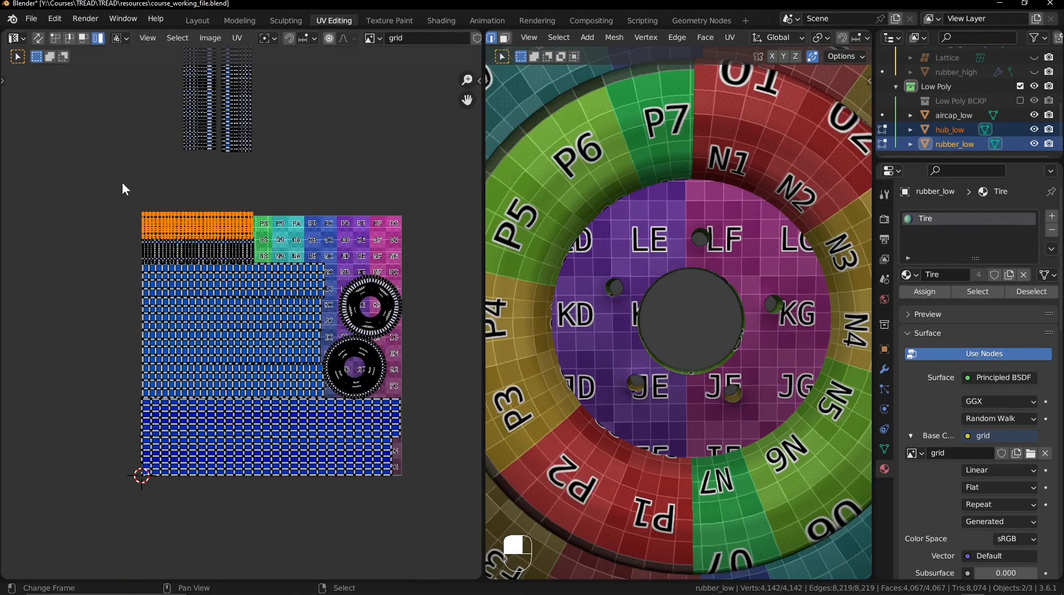
pyautogui.moveTo(139, 182); pyautogui.dragTo(181, 218, button='middle')
# Select all UV islands, set the pivot point to 2D Cursor and snap the cursor to the origin.
pyautogui.press('a')
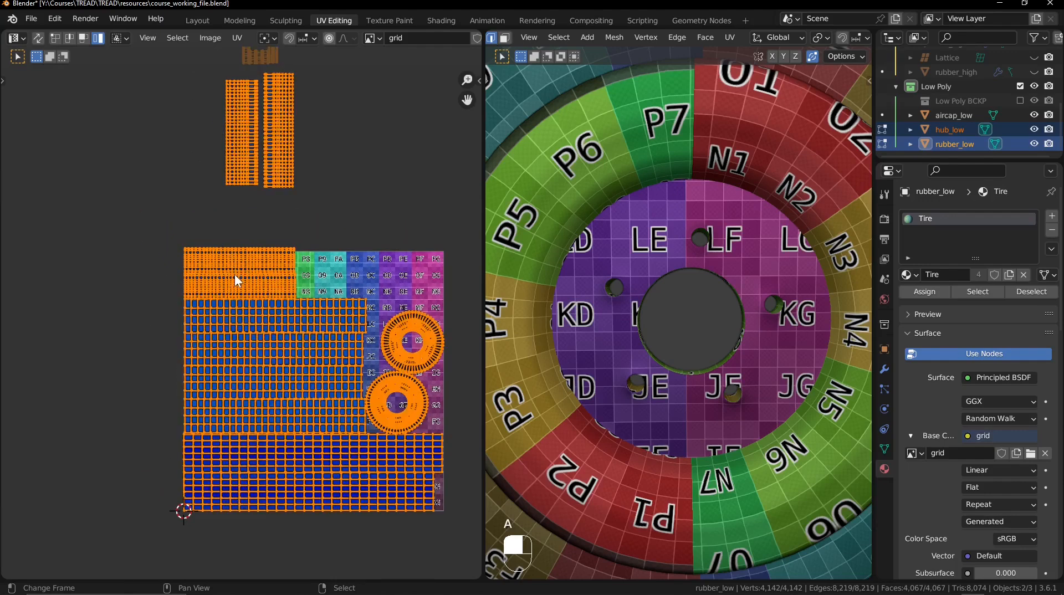
pyautogui.click(315, 38)
pyautogui.moveTo(267, 40)
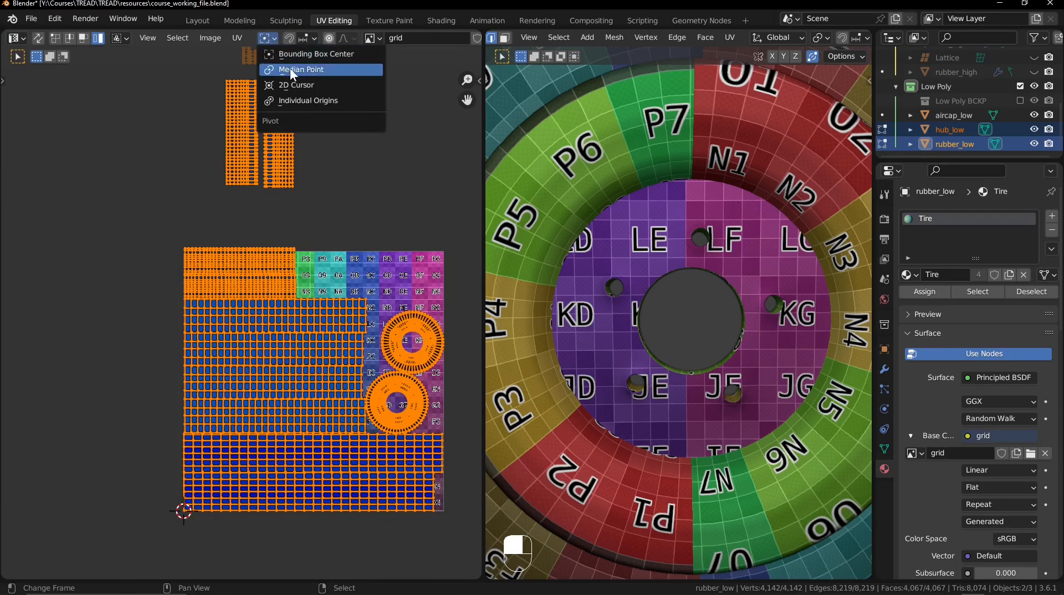
pyautogui.click(307, 84)
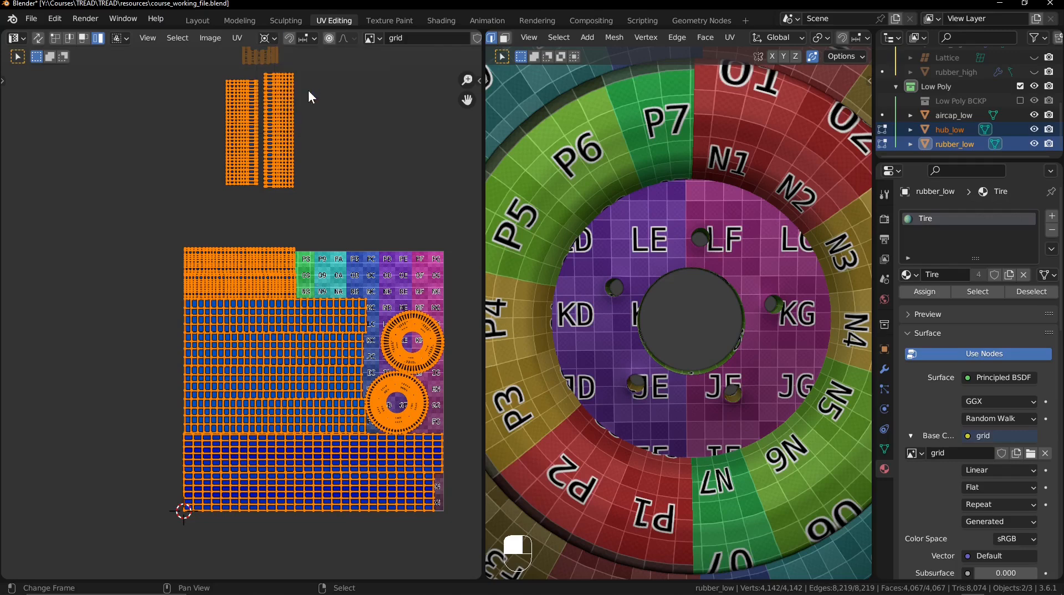
pyautogui.scroll(5, 209, 513)
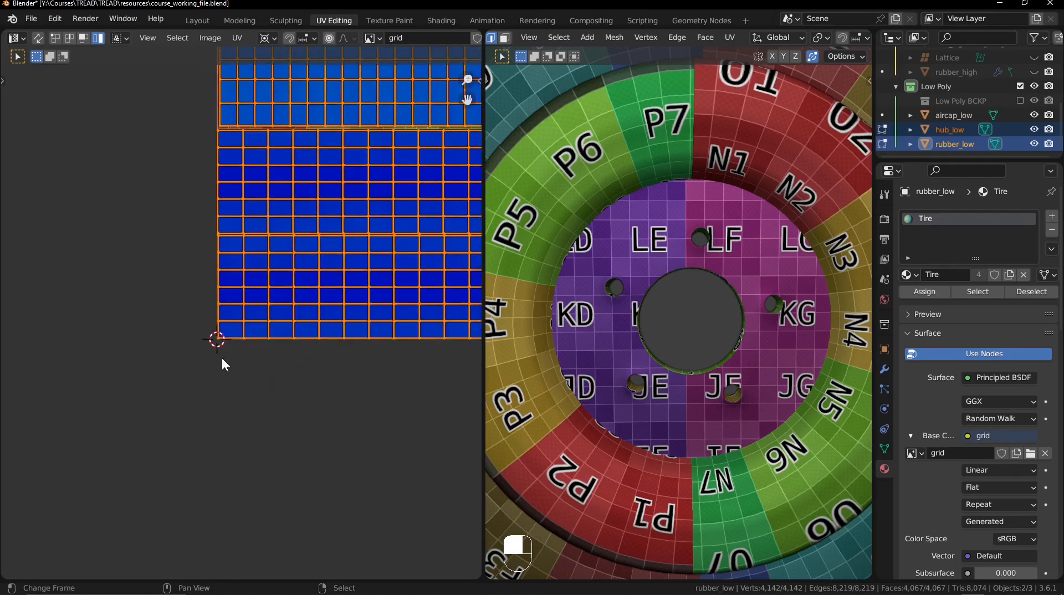
pyautogui.hotkey('shift', 's')
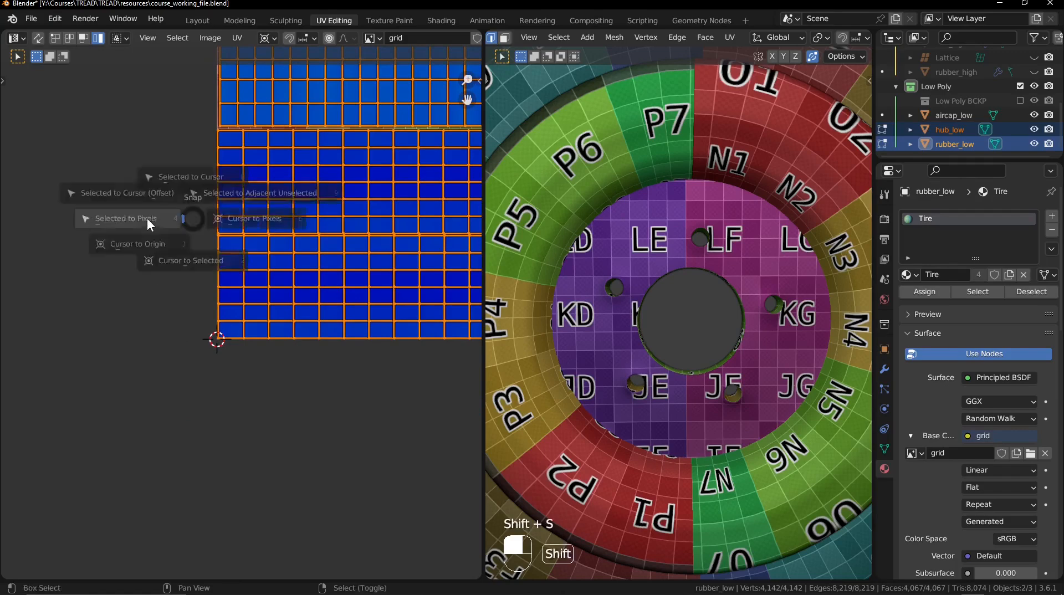
pyautogui.click(106, 270)
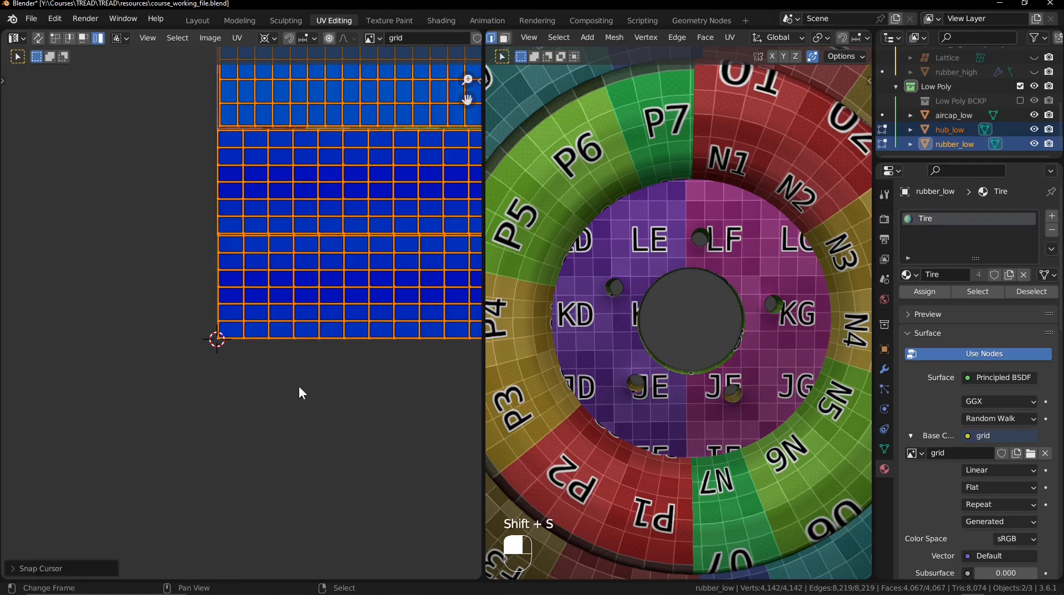
# Scale all islands to about 0.988 from the tile's origin corner so the uppermost strip fits inside the tile.
pyautogui.keyDown('ctrl'); pyautogui.moveTo(299, 387); pyautogui.dragTo(299, 435, button='middle'); pyautogui.keyUp('ctrl')
pyautogui.moveTo(307, 327); pyautogui.dragTo(292, 505, button='middle')
pyautogui.moveTo(293, 138); pyautogui.dragTo(301, 401, button='middle')
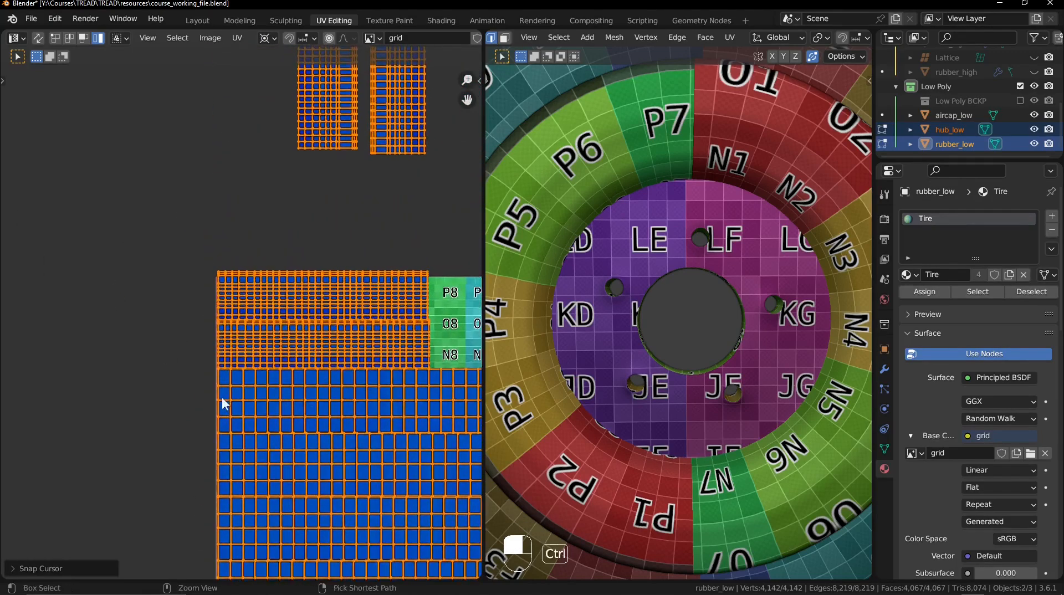
pyautogui.keyDown('ctrl'); pyautogui.moveTo(225, 405); pyautogui.dragTo(314, 164, button='middle'); pyautogui.keyUp('ctrl')
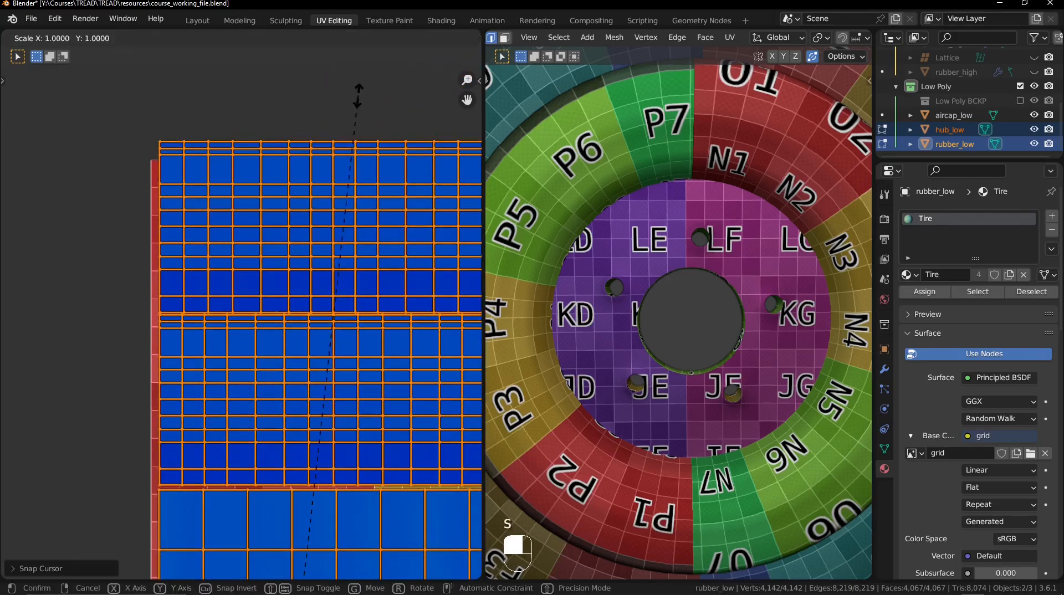
pyautogui.press('shift')
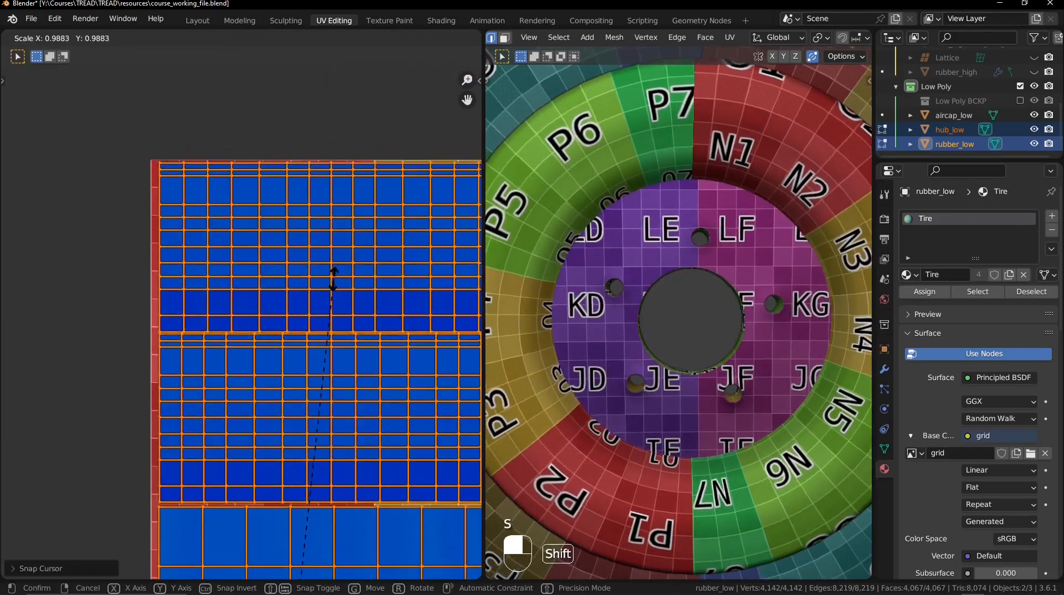
pyautogui.keyDown('ctrl'); pyautogui.moveTo(336, 286); pyautogui.dragTo(242, 173, button='middle'); pyautogui.keyUp('ctrl')
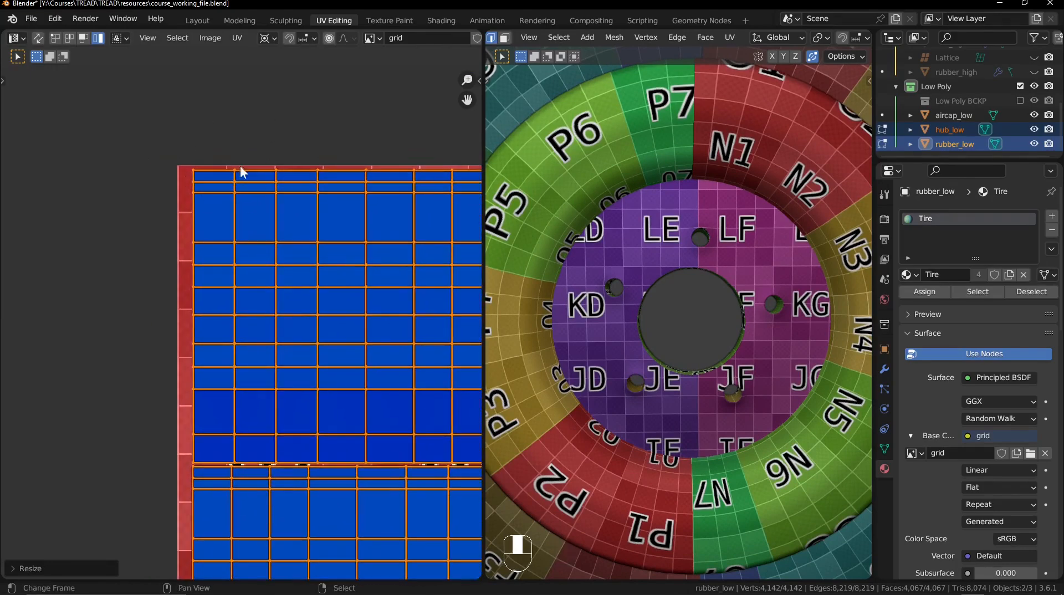
pyautogui.click(268, 242)
# Set the UV pivot point back to Median Point with no islands selected.
pyautogui.keyDown('ctrl'); pyautogui.moveTo(290, 209); pyautogui.dragTo(290, 216, button='middle'); pyautogui.keyUp('ctrl')
pyautogui.click(267, 39)
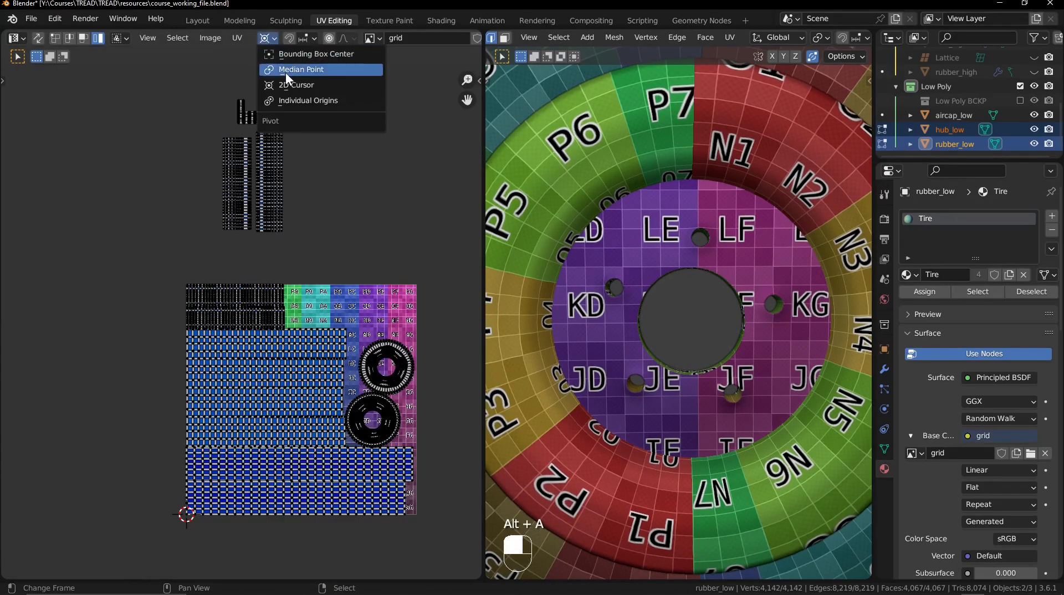
pyautogui.click(286, 71)
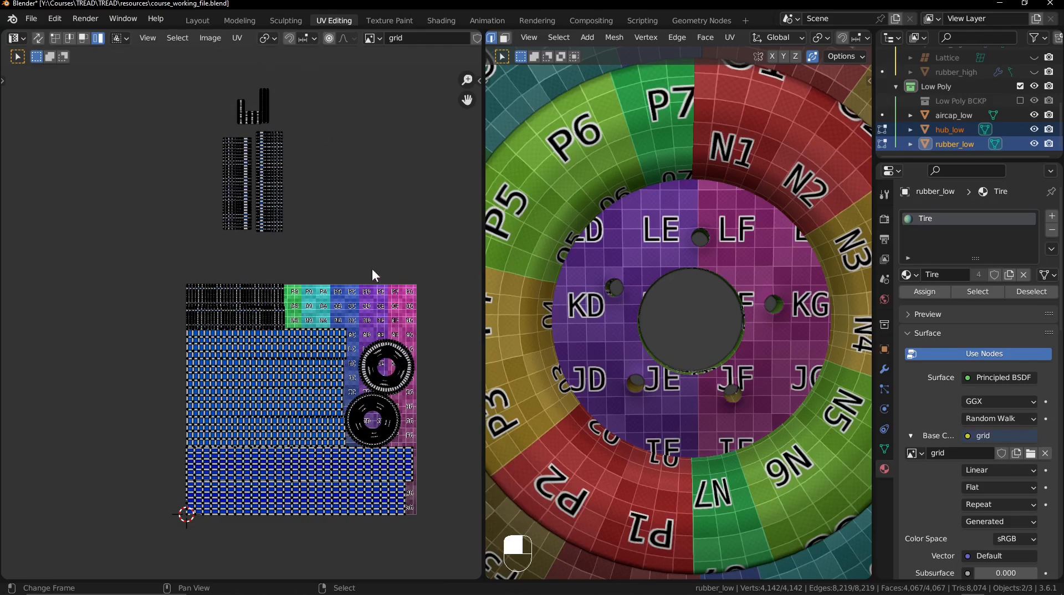
pyautogui.moveTo(374, 275); pyautogui.dragTo(359, 258, button='middle')
pyautogui.keyDown('ctrl'); pyautogui.moveTo(264, 217); pyautogui.dragTo(226, 179, button='middle'); pyautogui.keyUp('ctrl')
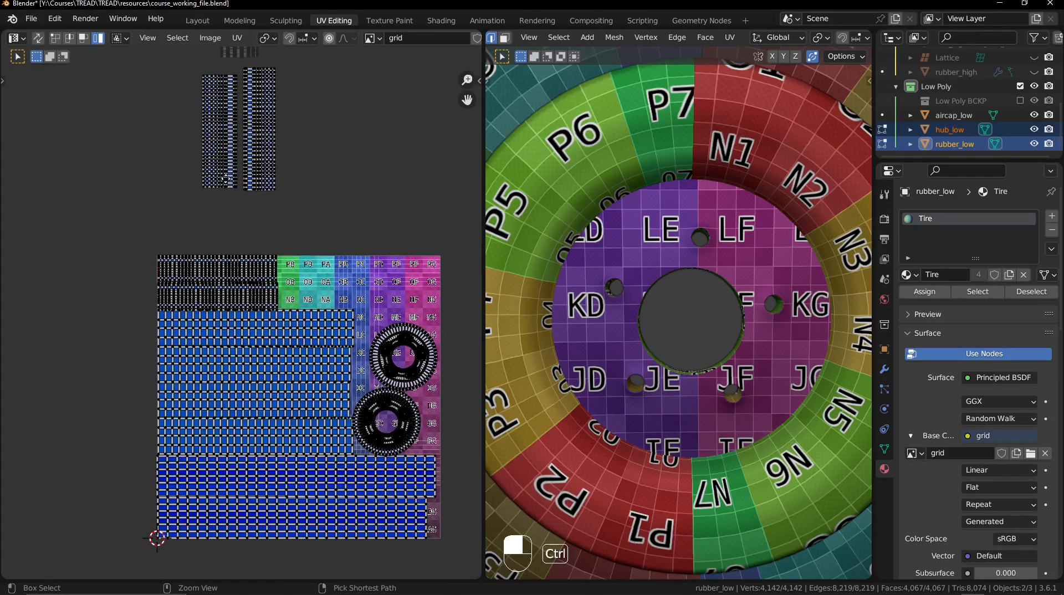
# Rotate the two remaining vertical hub strips to horizontal and place them one above the other near the tile's top edge.
pyautogui.keyDown('shift'); pyautogui.click(213, 152); pyautogui.keyUp('shift')
pyautogui.keyDown('shift'); pyautogui.click(244, 153); pyautogui.keyUp('shift')
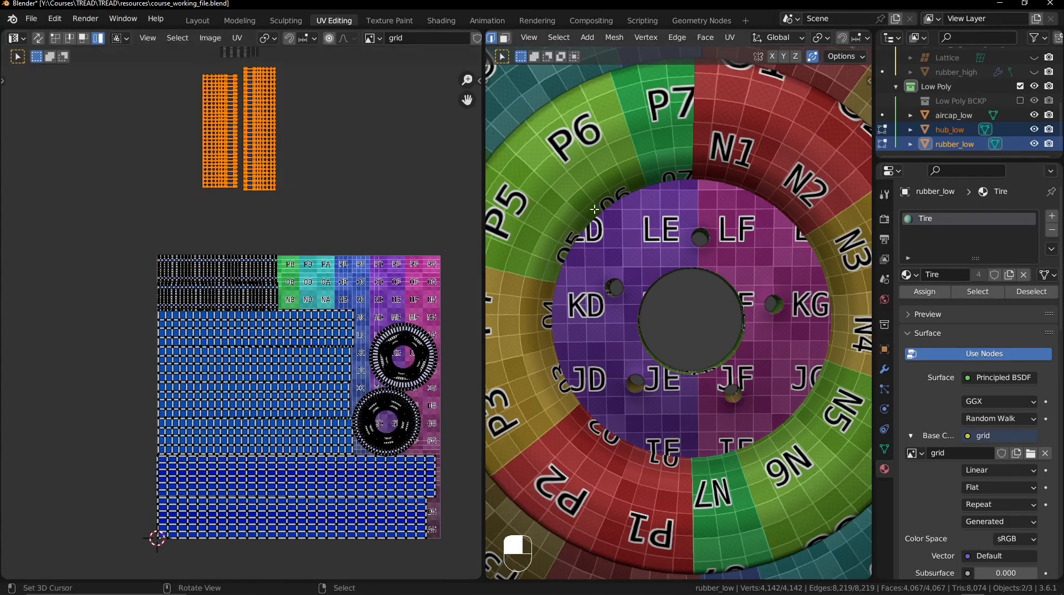
pyautogui.press('ctrl+KP_3')
pyautogui.keyDown('ctrl'); pyautogui.moveTo(594, 209); pyautogui.dragTo(595, 228, button='middle'); pyautogui.keyUp('ctrl')
pyautogui.moveTo(281, 234); pyautogui.dragTo(250, 266, button='middle')
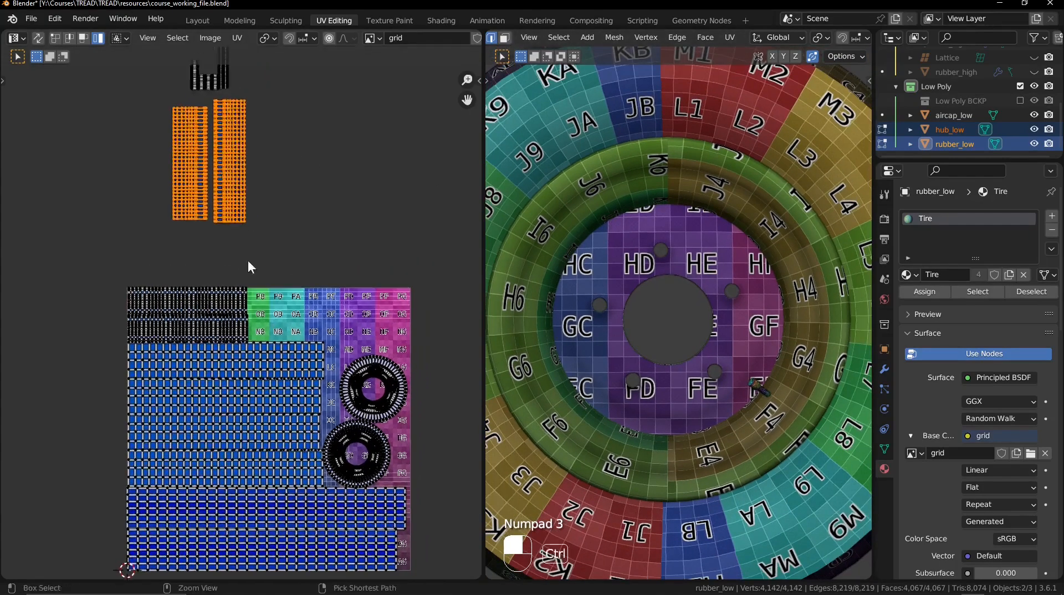
pyautogui.press('r')
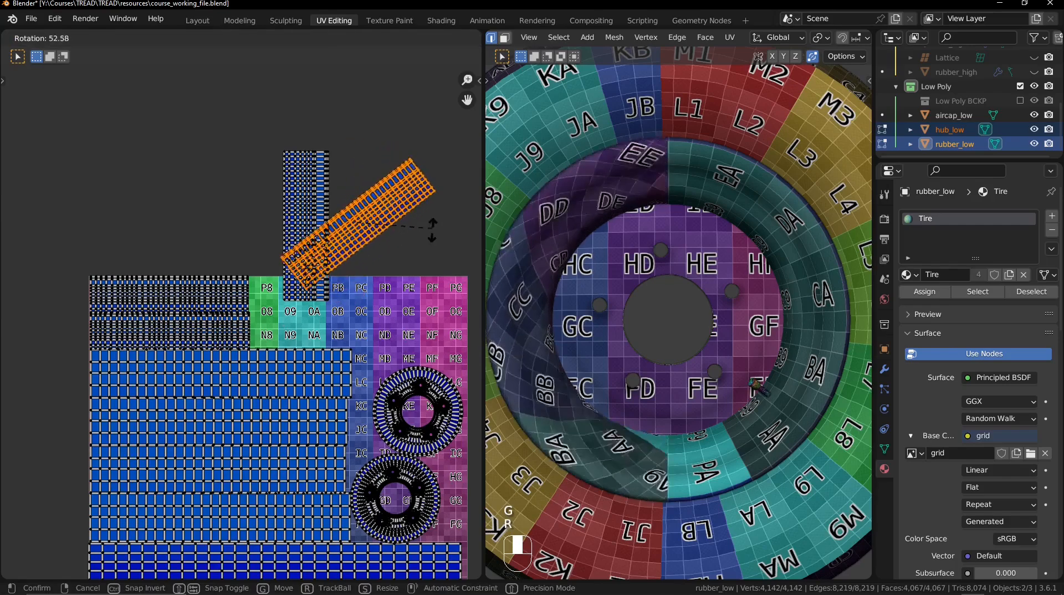
pyautogui.press('ctrl')
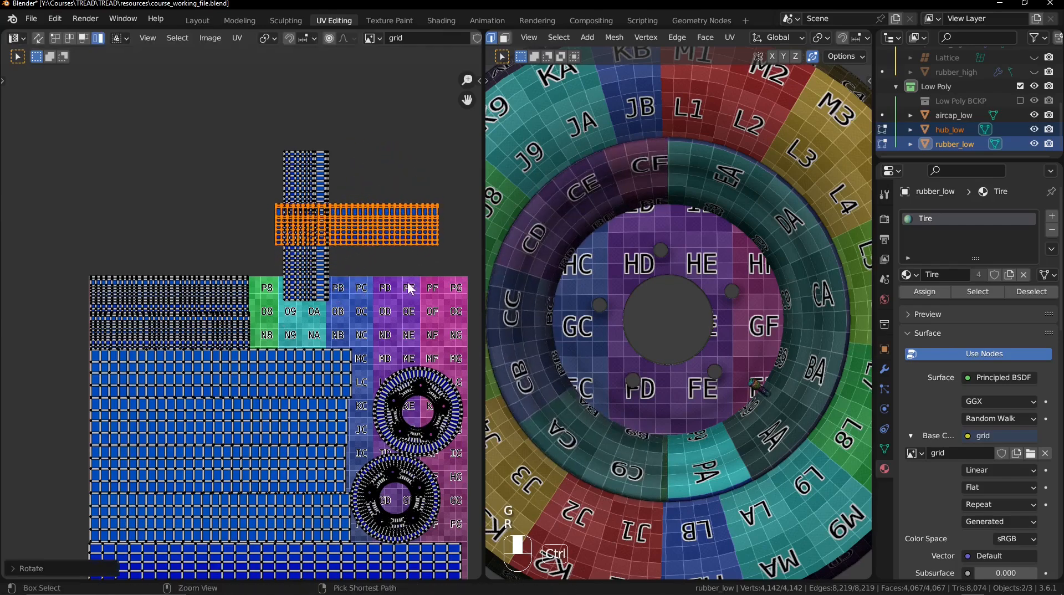
pyautogui.click(314, 284)
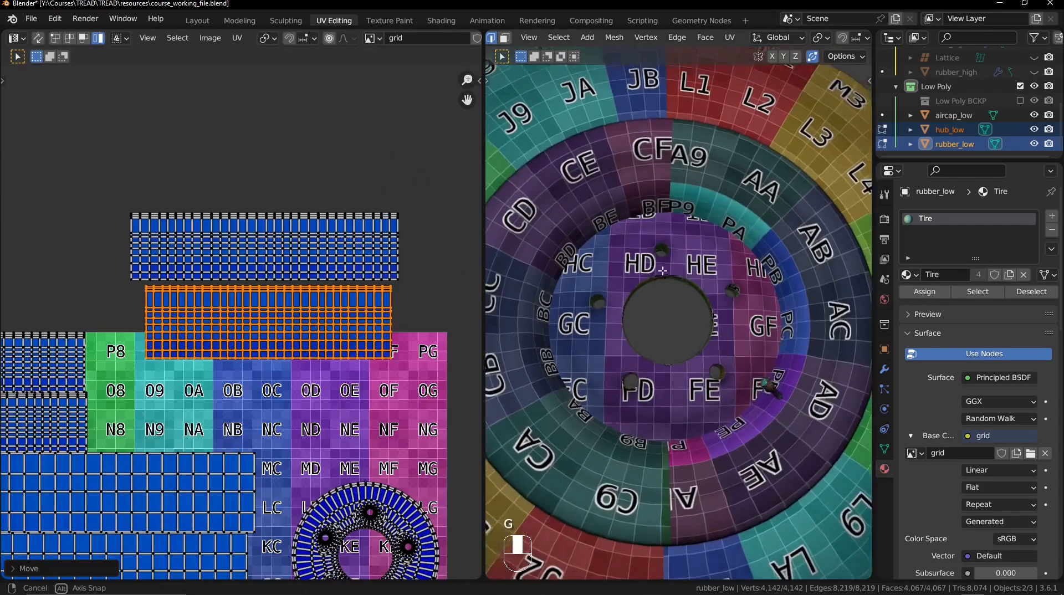
# Compare the checker size and alignment of the two rotated strips where they meet on the model.
pyautogui.keyDown('ctrl'); pyautogui.moveTo(677, 311); pyautogui.dragTo(677, 282, button='middle'); pyautogui.keyUp('ctrl')
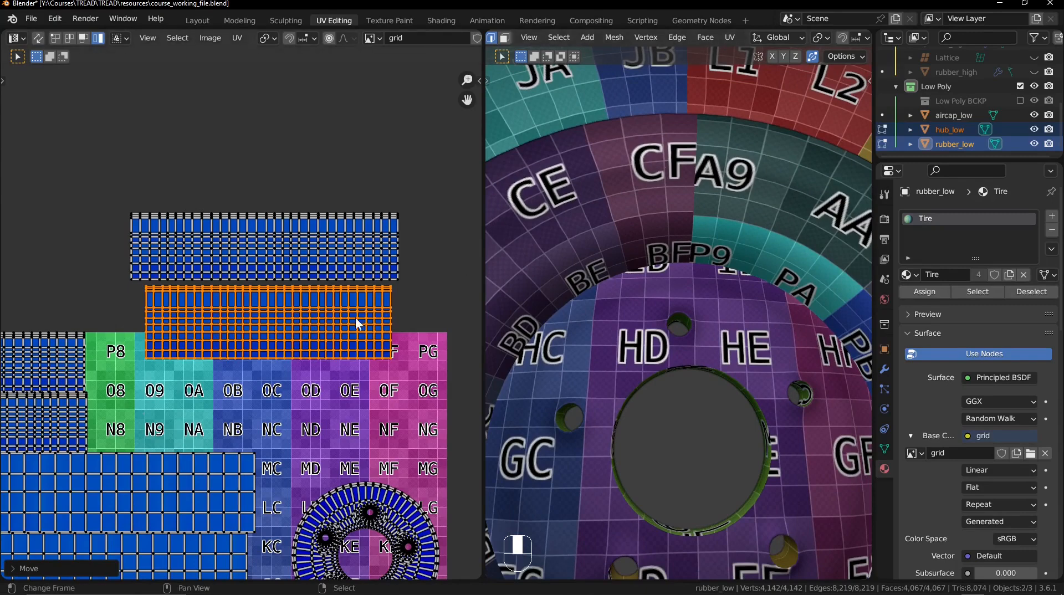
pyautogui.keyDown('shift'); pyautogui.moveTo(586, 289); pyautogui.dragTo(622, 268, button='middle'); pyautogui.keyUp('shift')
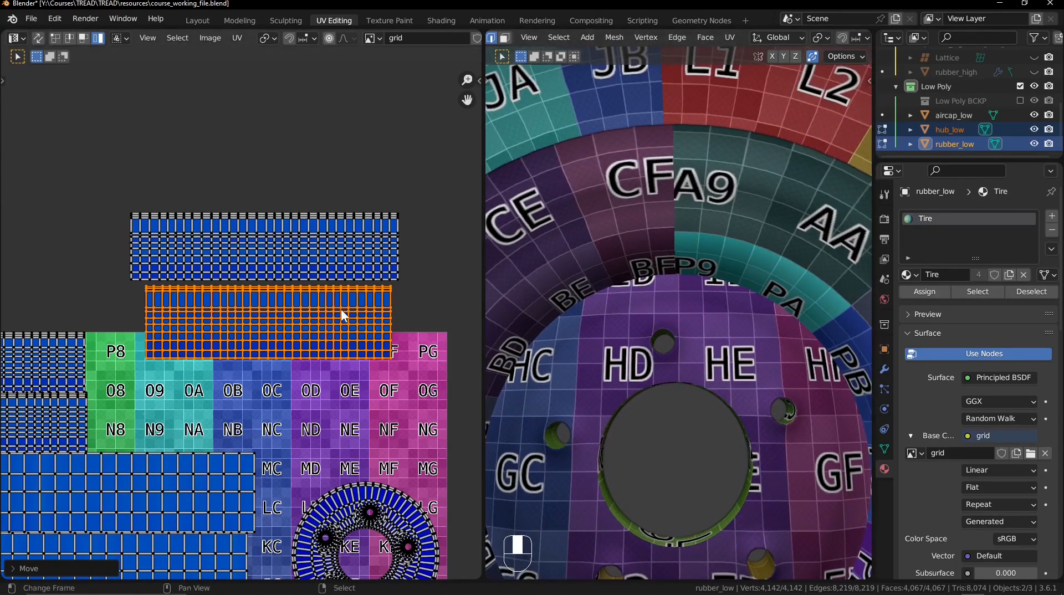
pyautogui.keyDown('shift'); pyautogui.moveTo(705, 251); pyautogui.dragTo(688, 227, button='middle'); pyautogui.keyUp('shift')
pyautogui.keyDown('shift'); pyautogui.moveTo(689, 227); pyautogui.dragTo(531, 182, button='middle'); pyautogui.keyUp('shift')
pyautogui.keyDown('shift'); pyautogui.moveTo(531, 182); pyautogui.dragTo(619, 199, button='middle'); pyautogui.keyUp('shift')
pyautogui.press('g')
pyautogui.rightClick(343, 336)
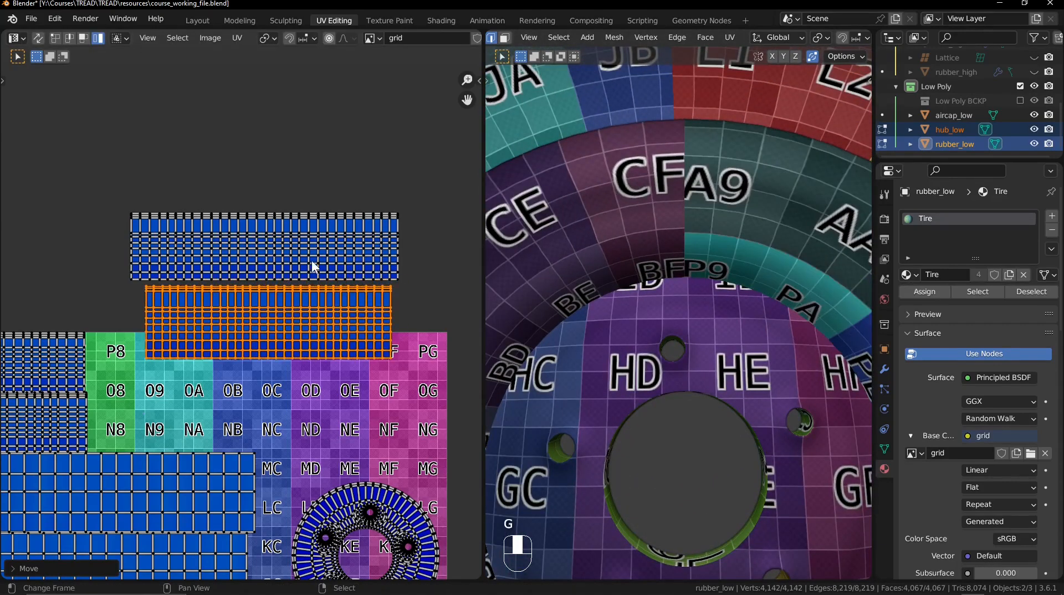
# Move the upper loose hub strip above the packed strips and scale it to match their width.
pyautogui.click(309, 250)
pyautogui.scroll(-2, 232, 278)
pyautogui.moveTo(192, 270); pyautogui.dragTo(284, 256, button='middle')
pyautogui.press('g')
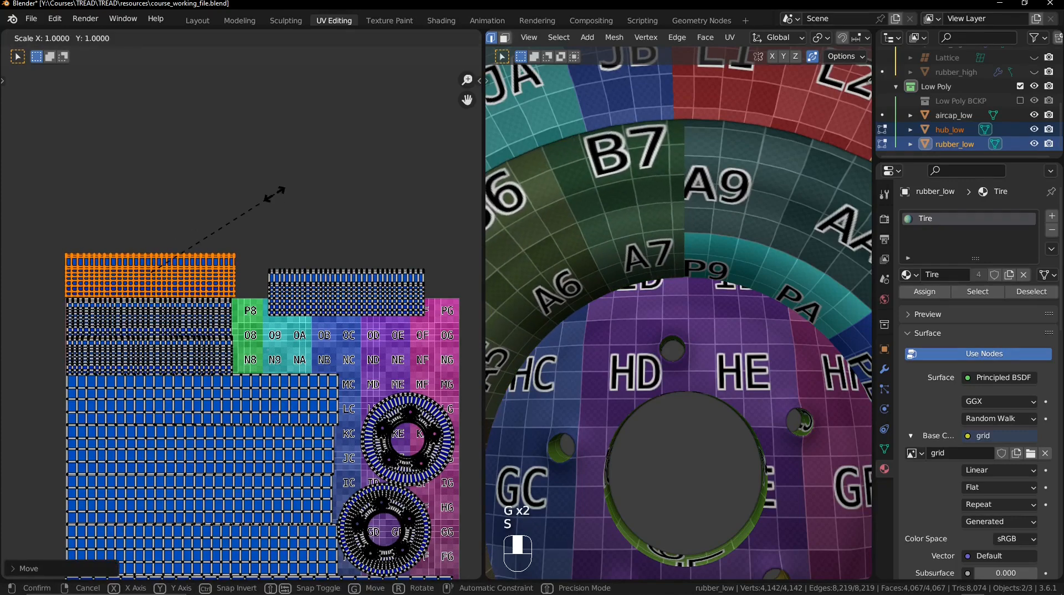
pyautogui.click(233, 219)
pyautogui.press('g')
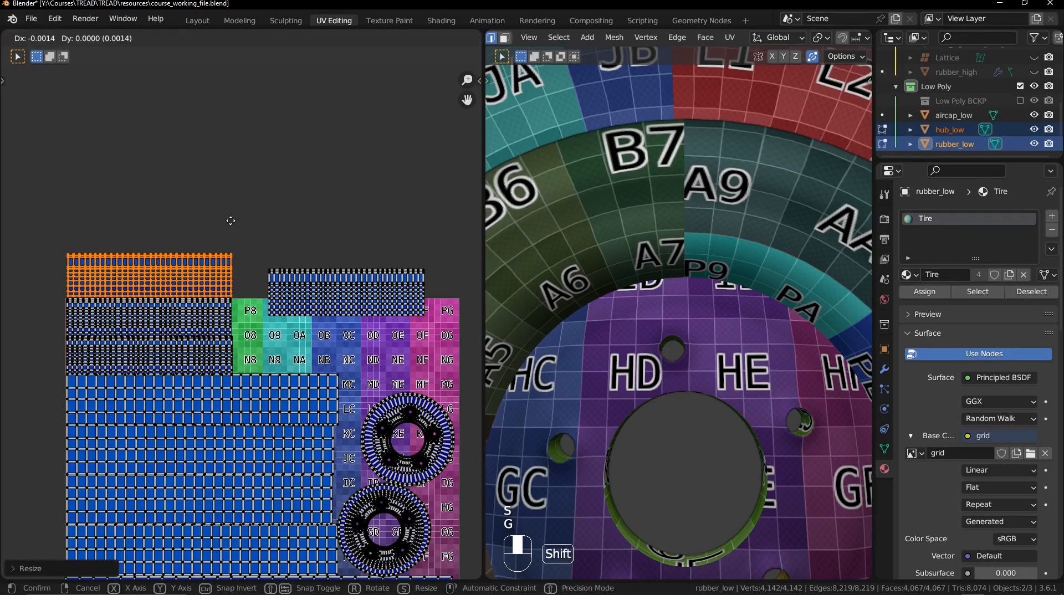
pyautogui.click(231, 221)
# Move the resized strip back above the other loose strip, then scale that second strip along X to match its width.
pyautogui.press('g')
pyautogui.click(333, 264)
pyautogui.moveTo(385, 357); pyautogui.dragTo(304, 373, button='middle')
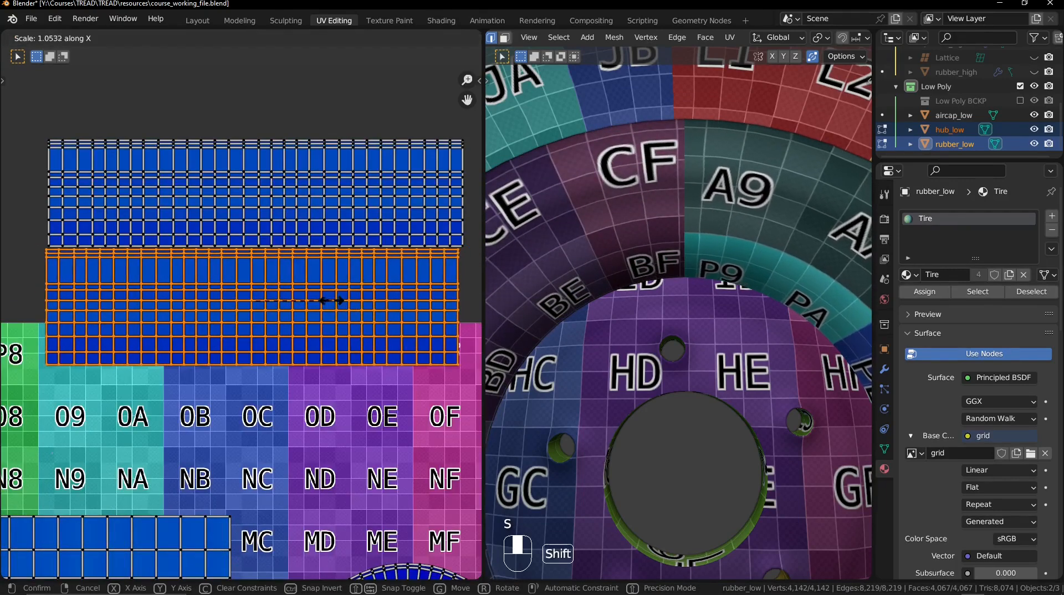
pyautogui.click(330, 301)
# Place the second strip end to end with the first and scale it along Y to the same height.
pyautogui.press('g')
pyautogui.middleClick(339, 300)
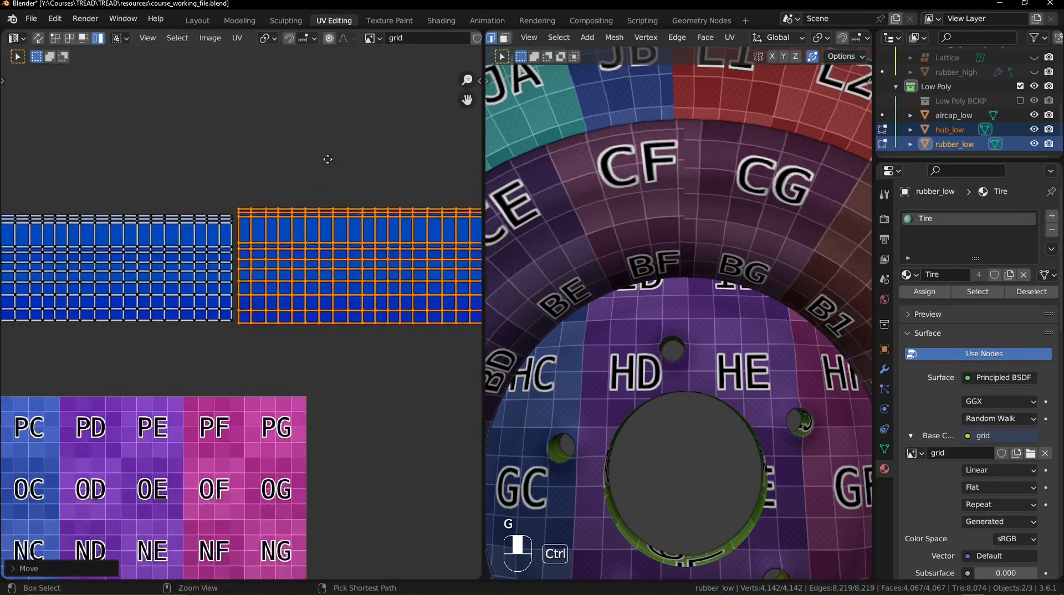
pyautogui.keyDown('ctrl'); pyautogui.moveTo(328, 159); pyautogui.dragTo(312, 222, button='middle'); pyautogui.keyUp('ctrl')
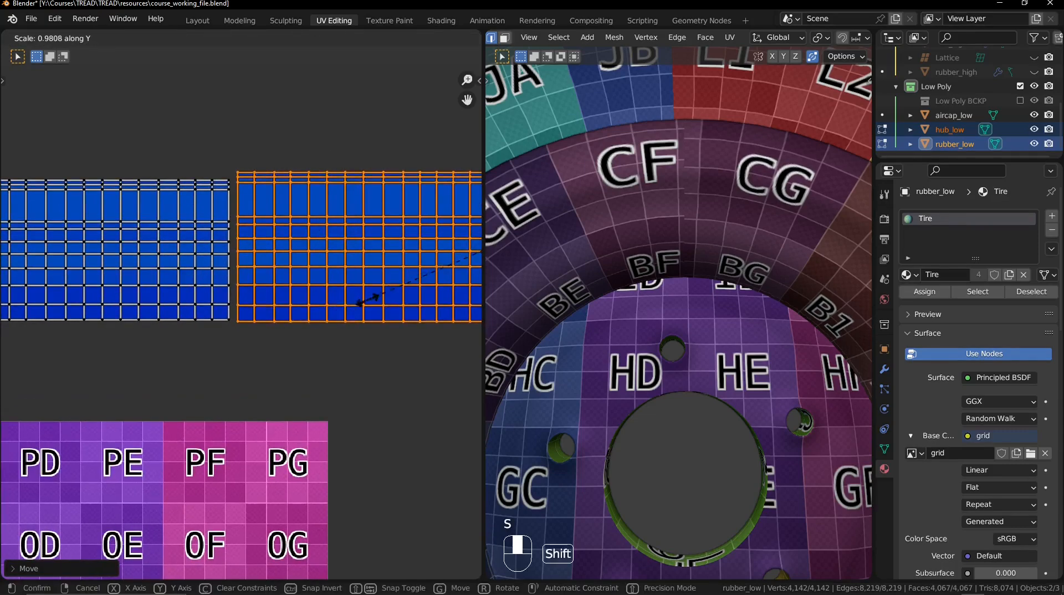
pyautogui.click(435, 272)
pyautogui.press('g')
pyautogui.click(382, 303)
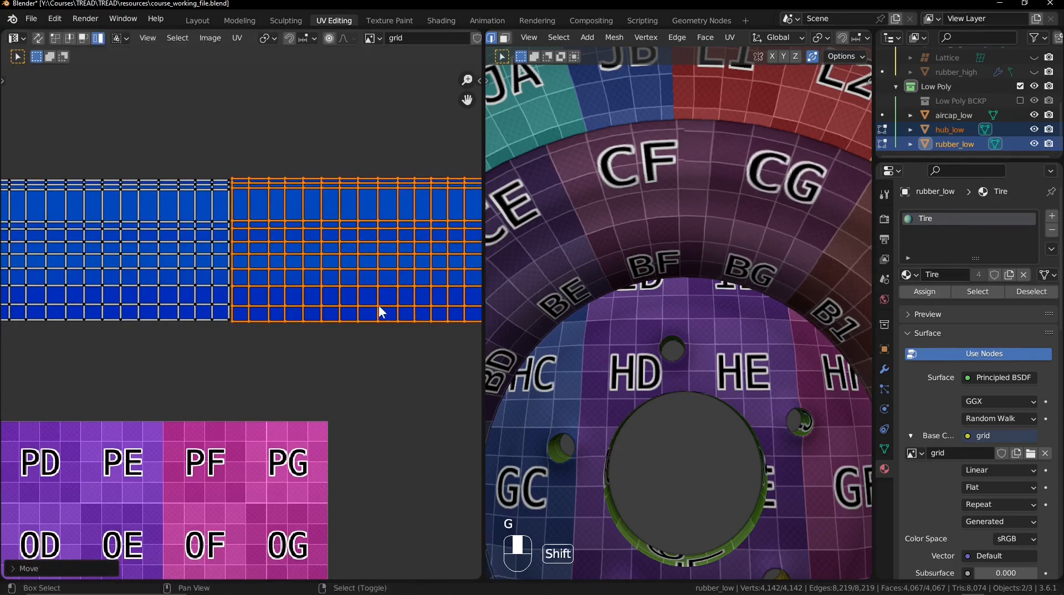
# Stack the second strip directly beneath the first and move both beside the packed strips at the tile's top edge.
pyautogui.keyDown('ctrl'); pyautogui.moveTo(375, 308); pyautogui.dragTo(391, 249, button='middle'); pyautogui.keyUp('ctrl')
pyautogui.press('g')
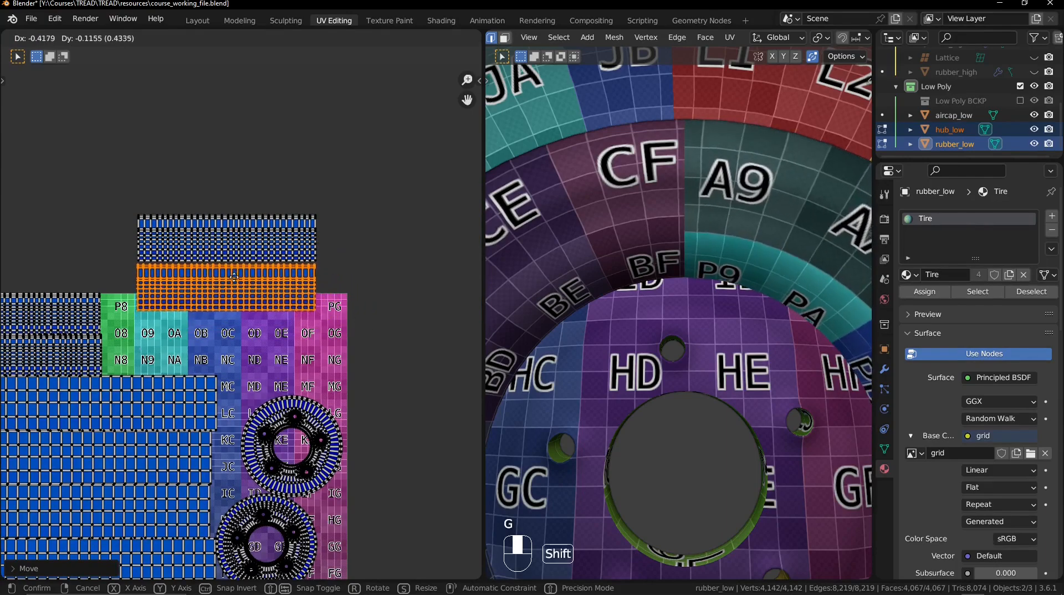
pyautogui.keyDown('shift'); pyautogui.click(234, 266); pyautogui.keyUp('shift')
pyautogui.moveTo(113, 160); pyautogui.dragTo(216, 164, button='middle')
pyautogui.moveTo(220, 126); pyautogui.dragTo(332, 270)
pyautogui.moveTo(317, 360); pyautogui.dragTo(290, 330, button='middle')
pyautogui.scroll(3, 404, 307)
pyautogui.scroll(4, 290, 240)
pyautogui.moveTo(305, 181); pyautogui.dragTo(305, 175, button='middle')
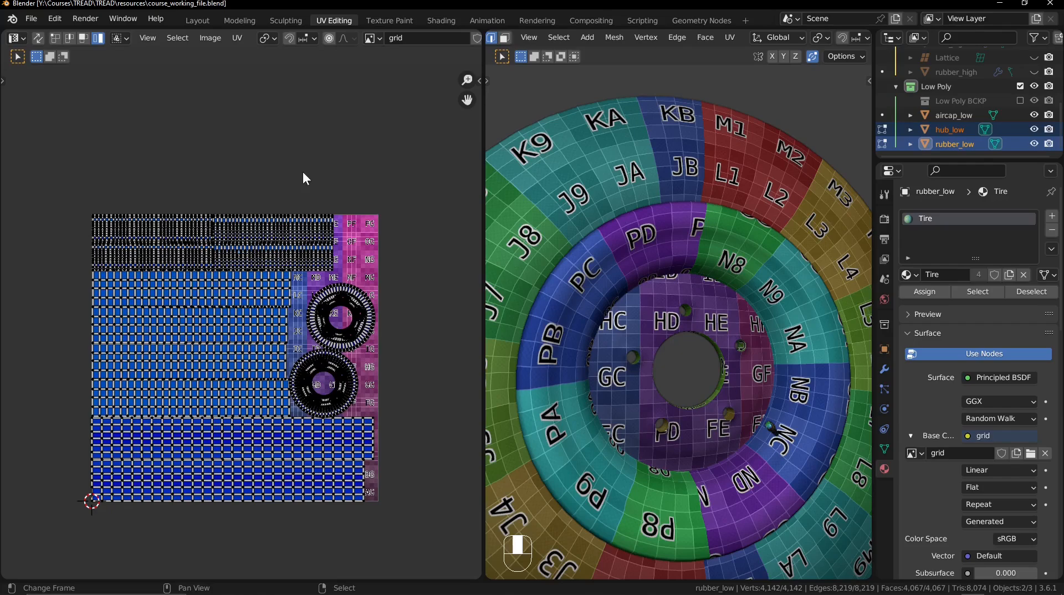
# Select the group of small vertical hub-hole islands outside the tile and move it to the tile's upper-right corner.
pyautogui.moveTo(269, 133); pyautogui.dragTo(301, 327, button='middle')
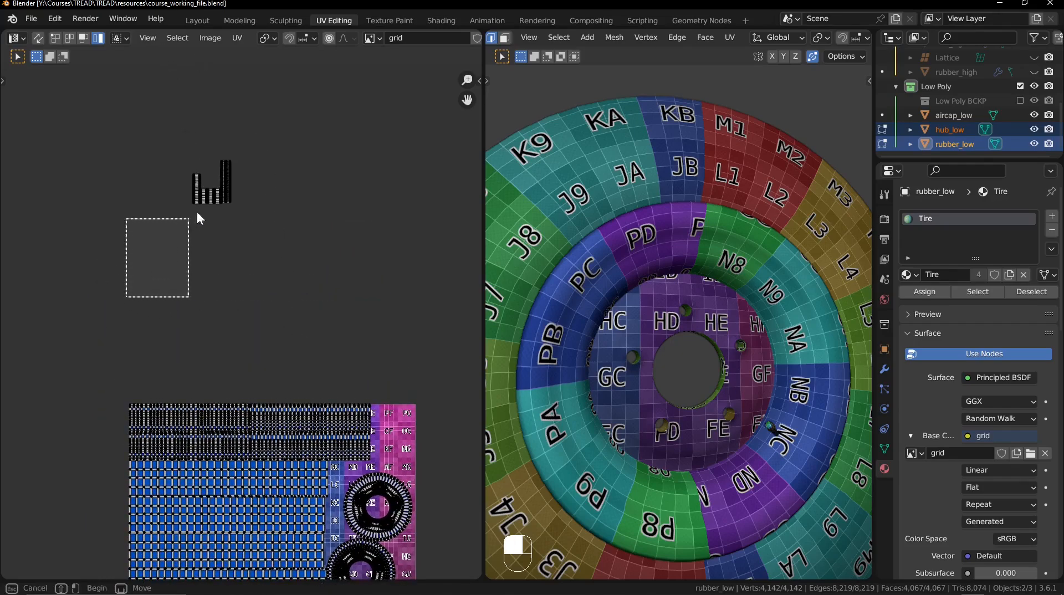
pyautogui.moveTo(199, 219); pyautogui.dragTo(308, 131)
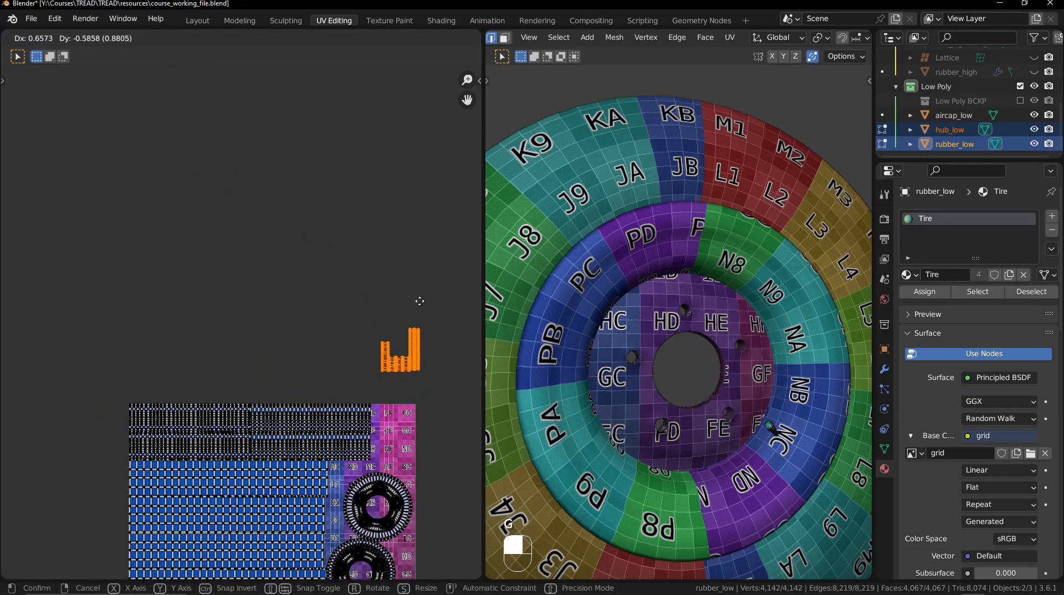
pyautogui.click(416, 371)
# Inspect the small islands' fit in the tile corner and the checker pattern inside the hub's bore and bolt holes.
pyautogui.moveTo(419, 455); pyautogui.dragTo(342, 285, button='middle')
pyautogui.scroll(5, 355, 260)
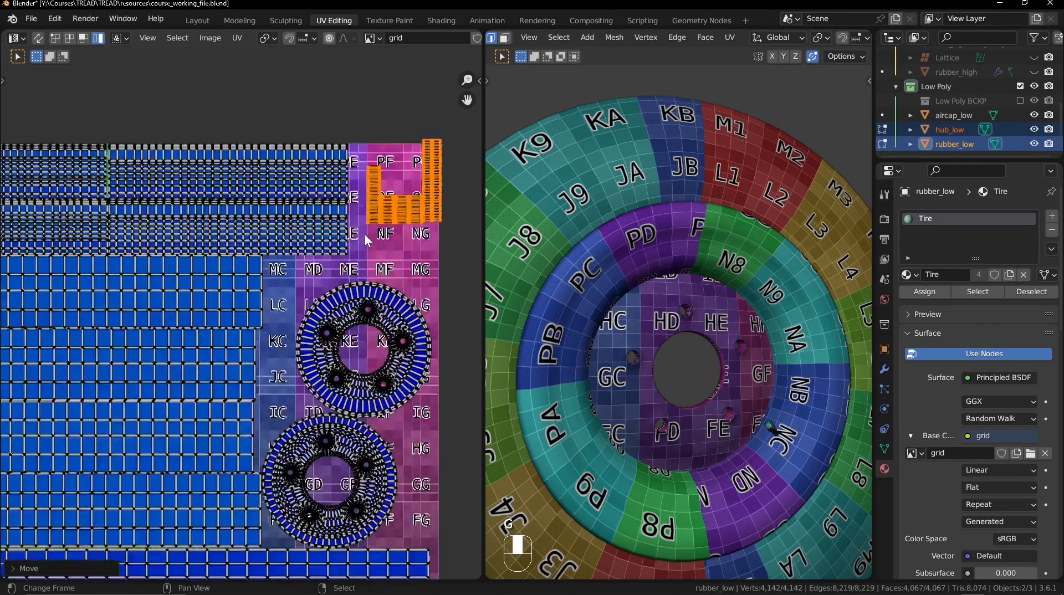
pyautogui.moveTo(387, 232); pyautogui.dragTo(199, 337, button='middle')
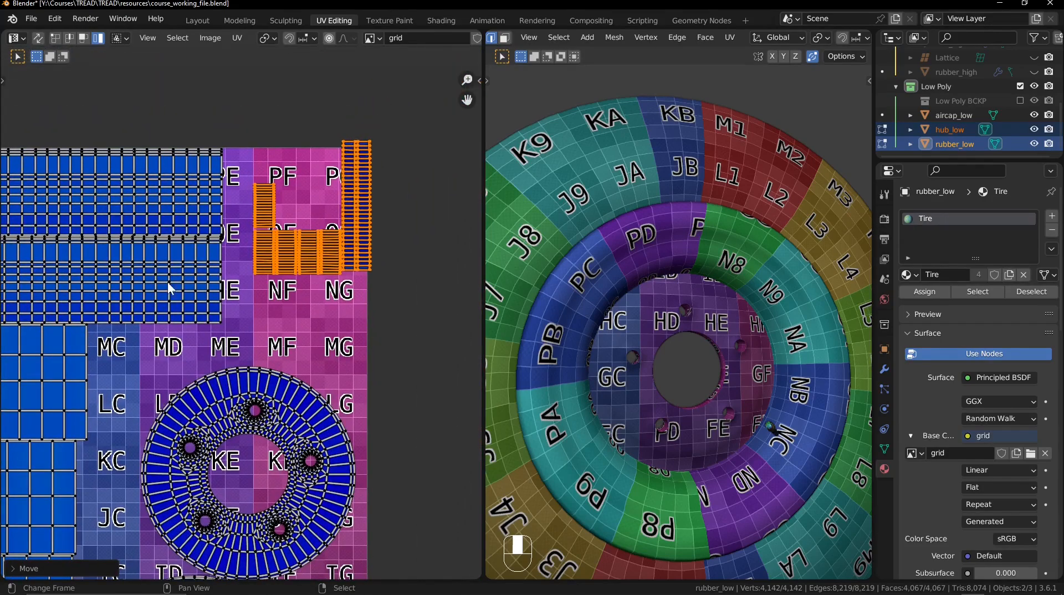
pyautogui.scroll(5, 646, 313)
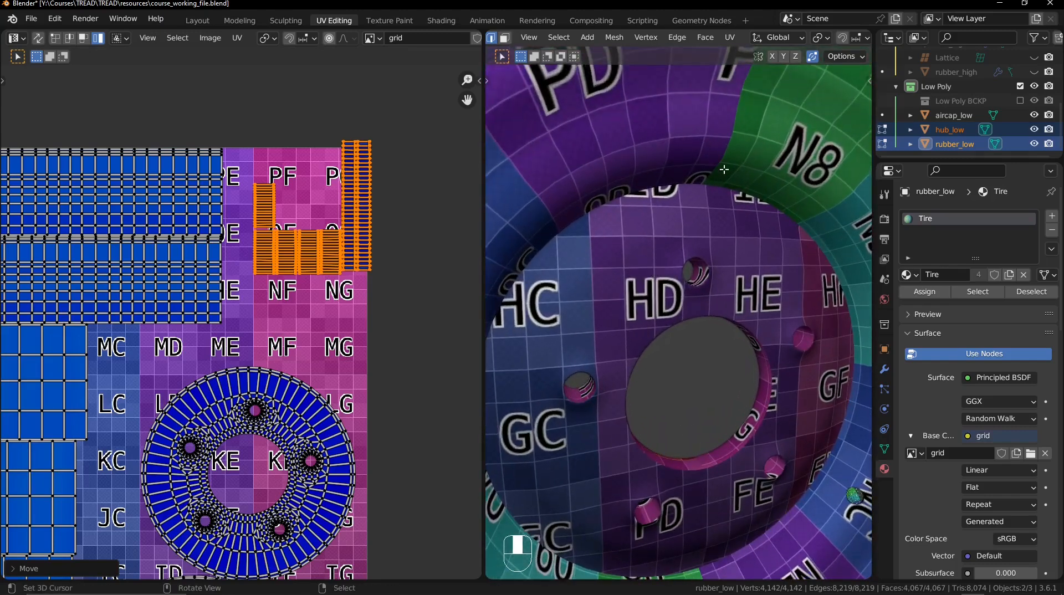
pyautogui.scroll(-1, 725, 169)
pyautogui.moveTo(747, 201); pyautogui.dragTo(738, 207, button='middle')
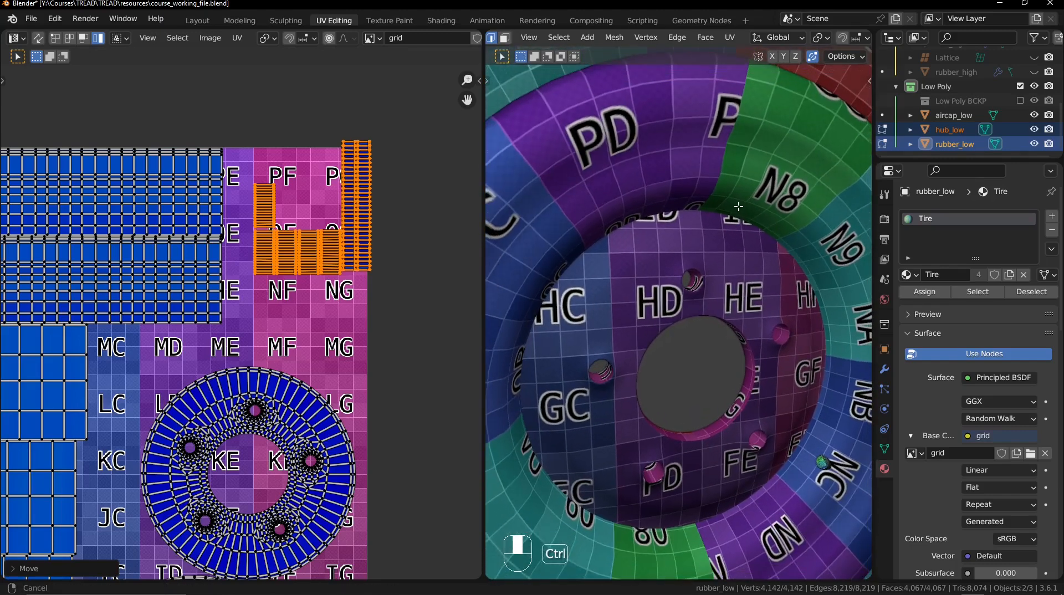
pyautogui.moveTo(344, 335); pyautogui.dragTo(352, 285, button='middle')
pyautogui.keyDown('ctrl'); pyautogui.moveTo(689, 309); pyautogui.dragTo(649, 355, button='middle'); pyautogui.keyUp('ctrl')
pyautogui.scroll(-2, 333, 214)
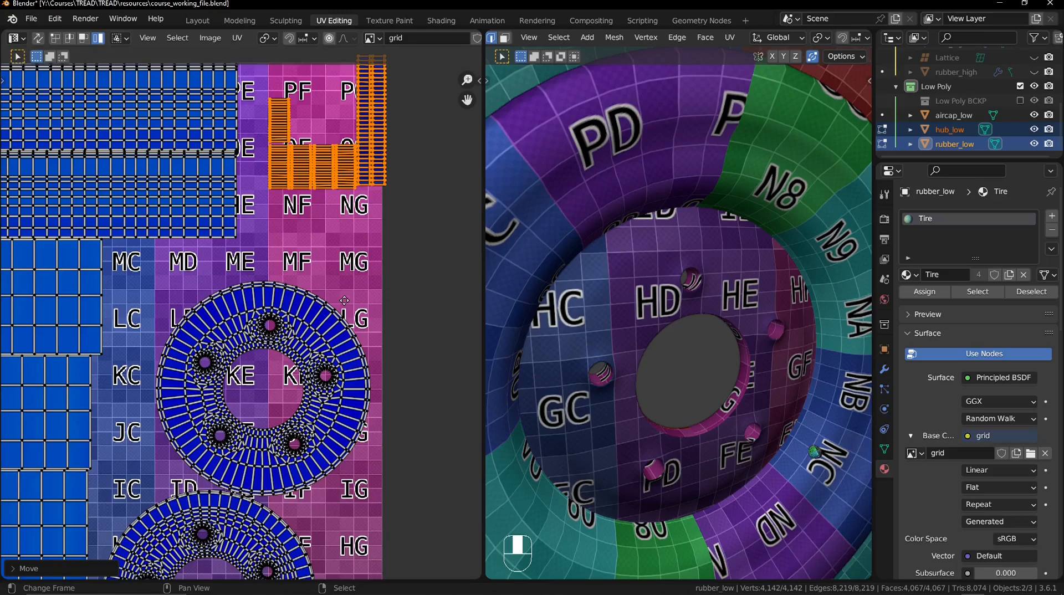
# Move the two tall narrow strips against the end of the horizontal hub strips at the tile's top edge.
pyautogui.scroll(3, 286, 188)
pyautogui.moveTo(362, 185); pyautogui.dragTo(271, 316, button='middle')
pyautogui.moveTo(335, 164); pyautogui.dragTo(444, 185)
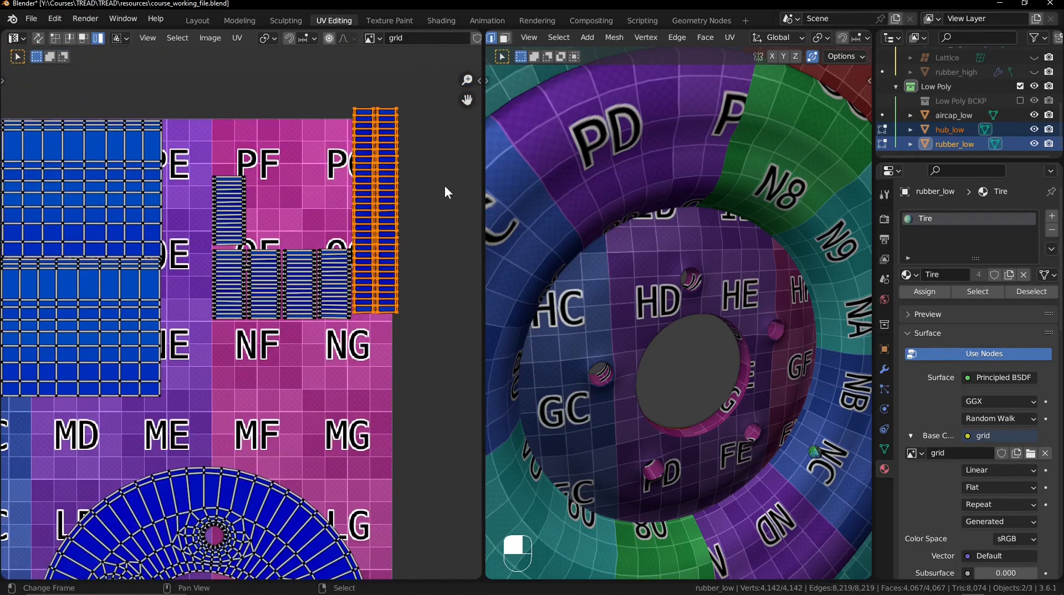
pyautogui.press('g')
pyautogui.middleClick(422, 189)
pyautogui.click(280, 211)
# Move the row of four short hole islands up to the tile's top edge, beside the tall narrow strips.
pyautogui.moveTo(283, 213); pyautogui.dragTo(312, 238, button='middle')
pyautogui.keyDown('ctrl'); pyautogui.moveTo(312, 238); pyautogui.dragTo(311, 210, button='middle'); pyautogui.keyUp('ctrl')
pyautogui.moveTo(244, 399); pyautogui.dragTo(441, 332)
pyautogui.press('g')
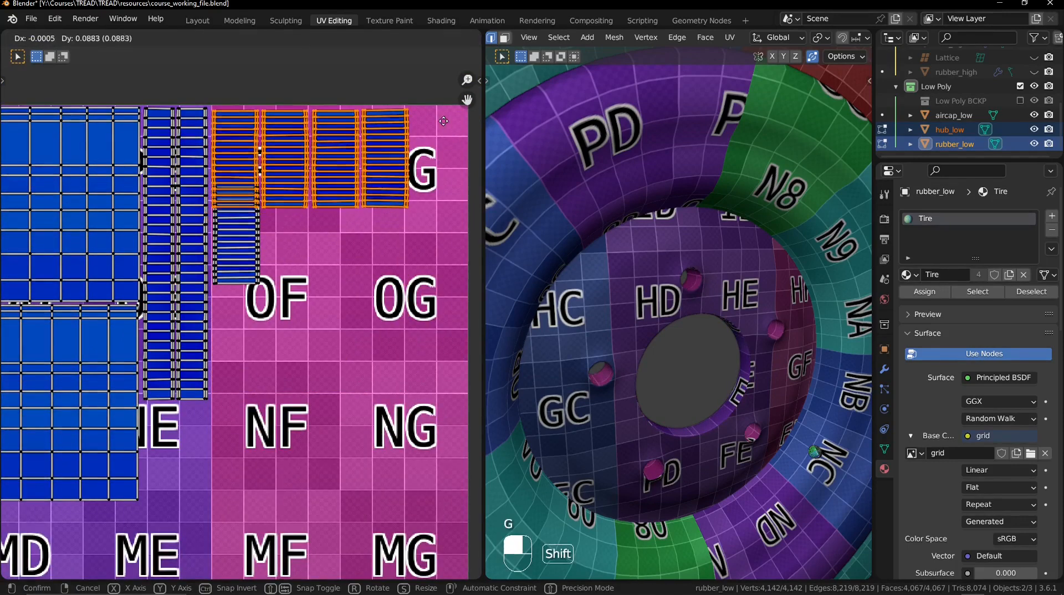
pyautogui.click(442, 120)
# Place the fifth short hole island at the end of that row in the tile's corner and deselect everything.
pyautogui.click(255, 237)
pyautogui.moveTo(297, 234); pyautogui.dragTo(224, 239, button='middle')
pyautogui.press('g')
pyautogui.click(423, 153)
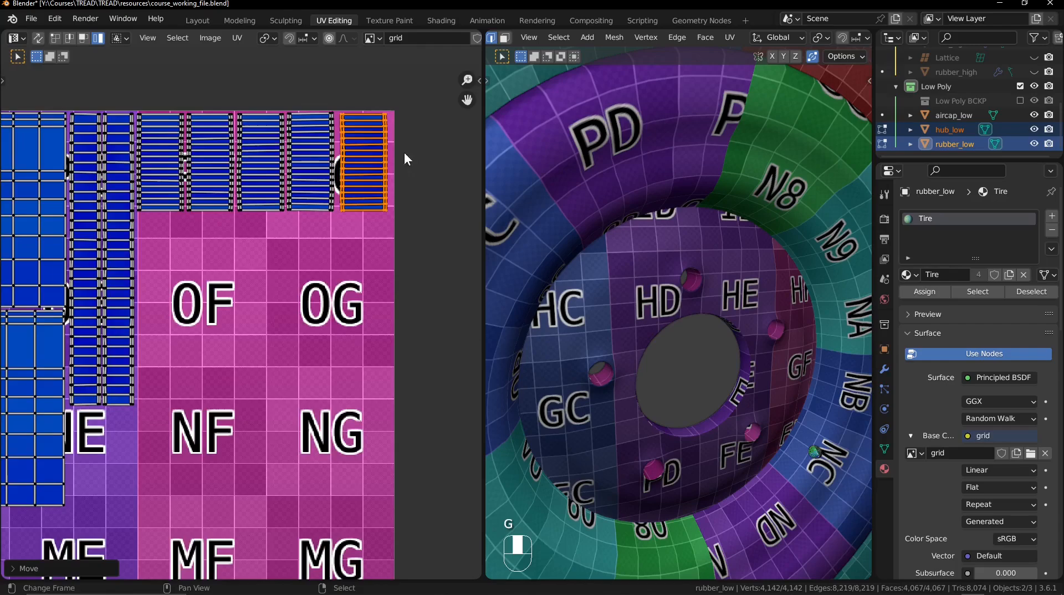
pyautogui.scroll(-3, 404, 157)
pyautogui.hotkey('alt', 'a')
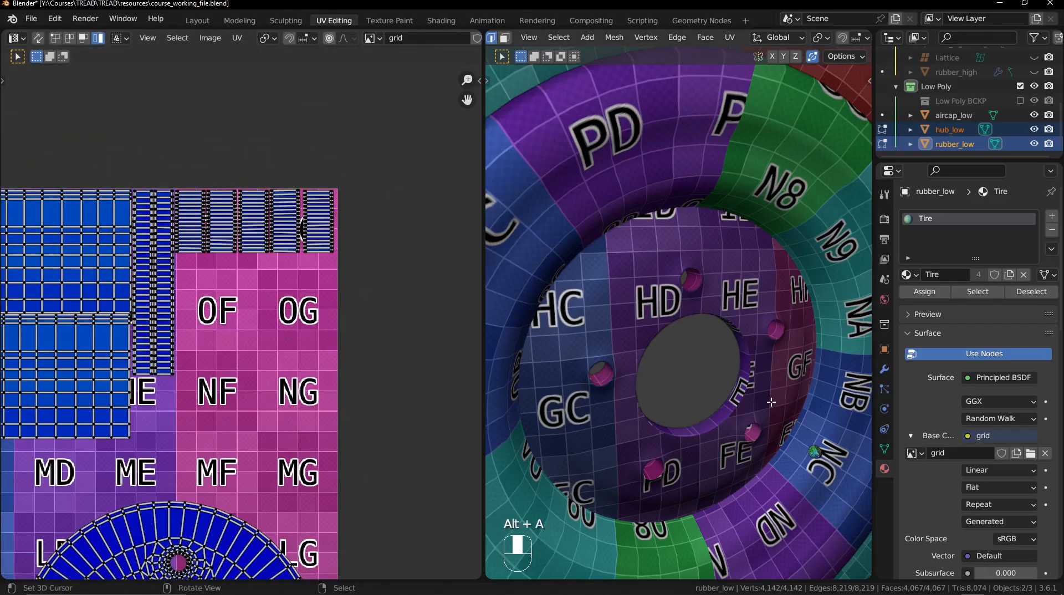
pyautogui.keyDown('ctrl'); pyautogui.moveTo(292, 342); pyautogui.dragTo(292, 395, button='middle'); pyautogui.keyUp('ctrl')
pyautogui.moveTo(292, 395); pyautogui.dragTo(327, 275, button='middle')
# Leave Edit Mode, select aircap_low, hub_low and rubber_low together with overlays shown, and enter Edit Mode on all three.
pyautogui.press('Tab')
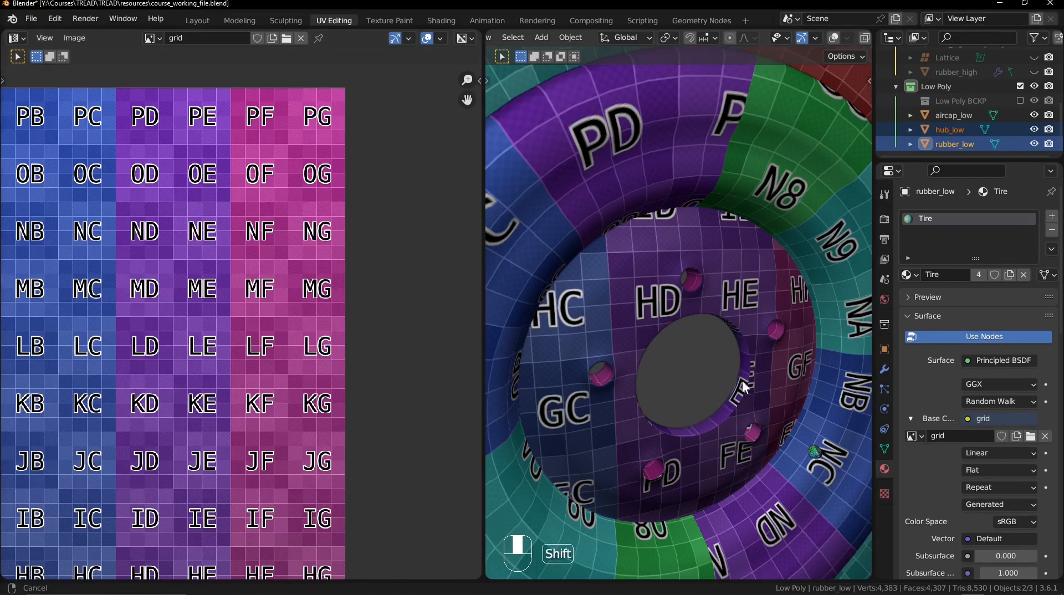
pyautogui.keyDown('shift'); pyautogui.moveTo(743, 380); pyautogui.dragTo(643, 238, button='middle'); pyautogui.keyUp('shift')
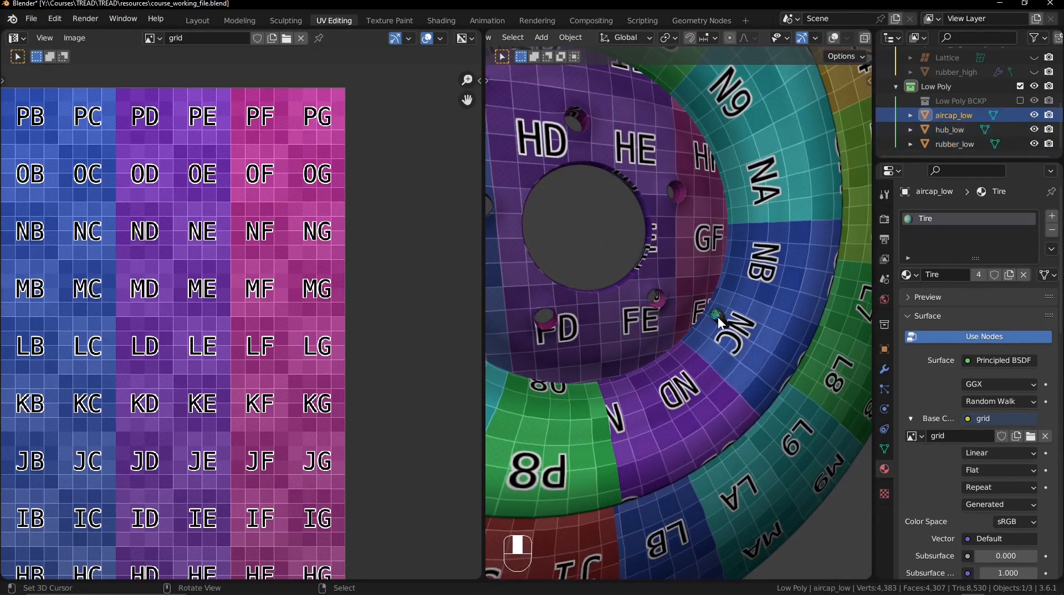
pyautogui.hotkey('shift', 'alt', 'z')
pyautogui.keyDown('ctrl'); pyautogui.moveTo(717, 316); pyautogui.dragTo(704, 244, button='middle'); pyautogui.keyUp('ctrl')
pyautogui.keyDown('shift'); pyautogui.click(703, 238); pyautogui.keyUp('shift')
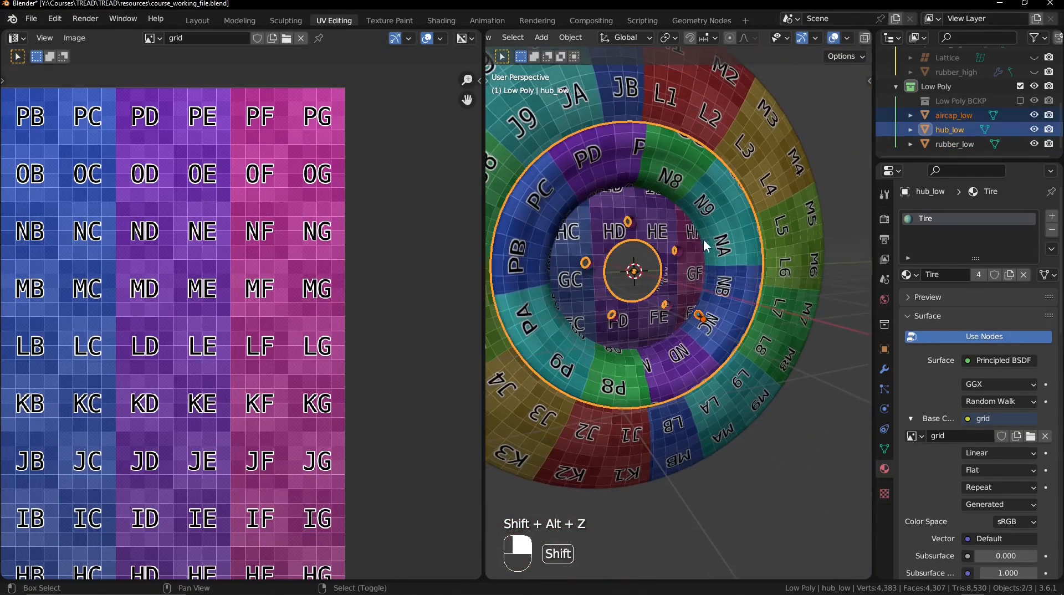
pyautogui.keyDown('shift'); pyautogui.click(767, 148); pyautogui.keyUp('shift')
pyautogui.press('Tab')
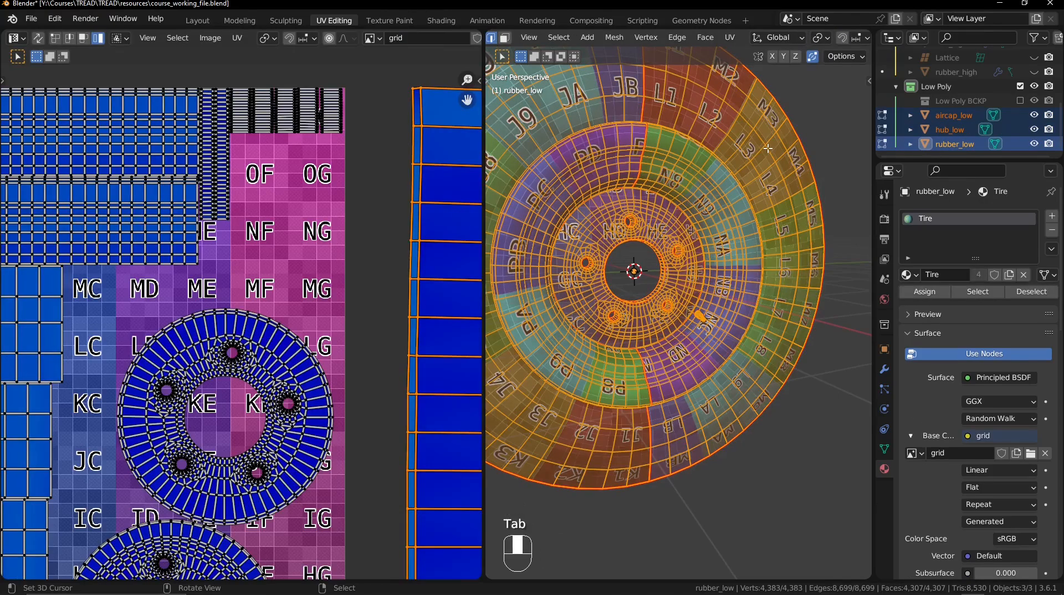
# Examine the air cap's unpacked UV islands and compare its checker scale with the hub's, with viewport overlays hidden.
pyautogui.scroll(-8, 251, 211)
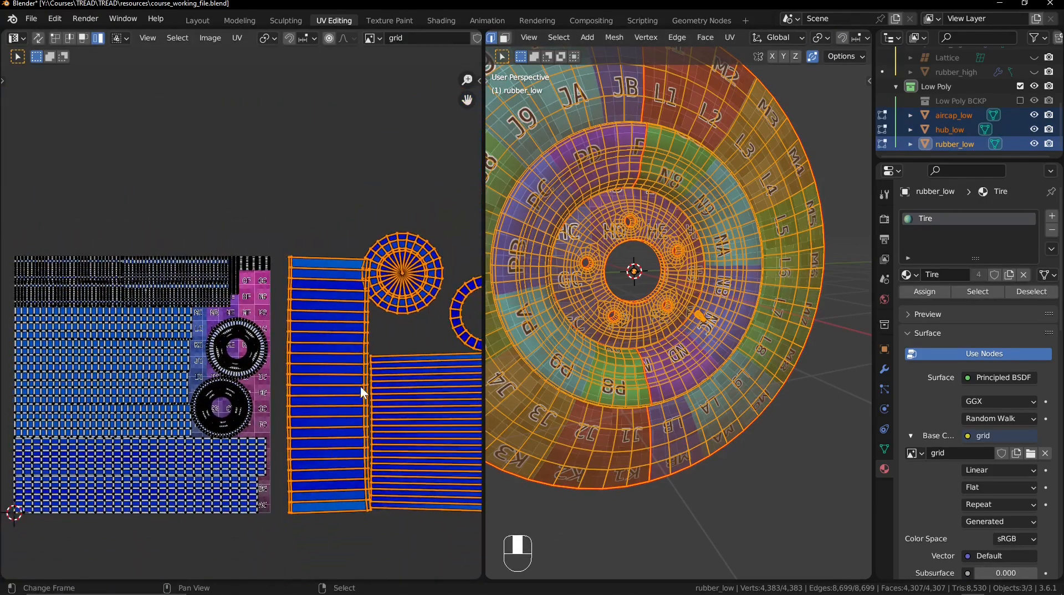
pyautogui.moveTo(280, 346); pyautogui.dragTo(273, 347, button='middle')
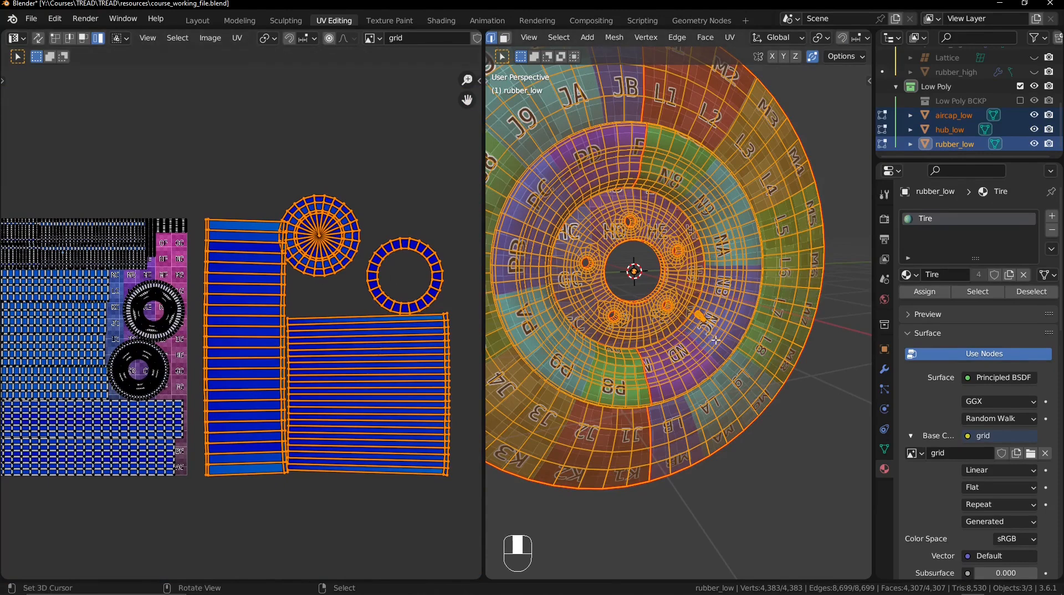
pyautogui.scroll(3, 732, 390)
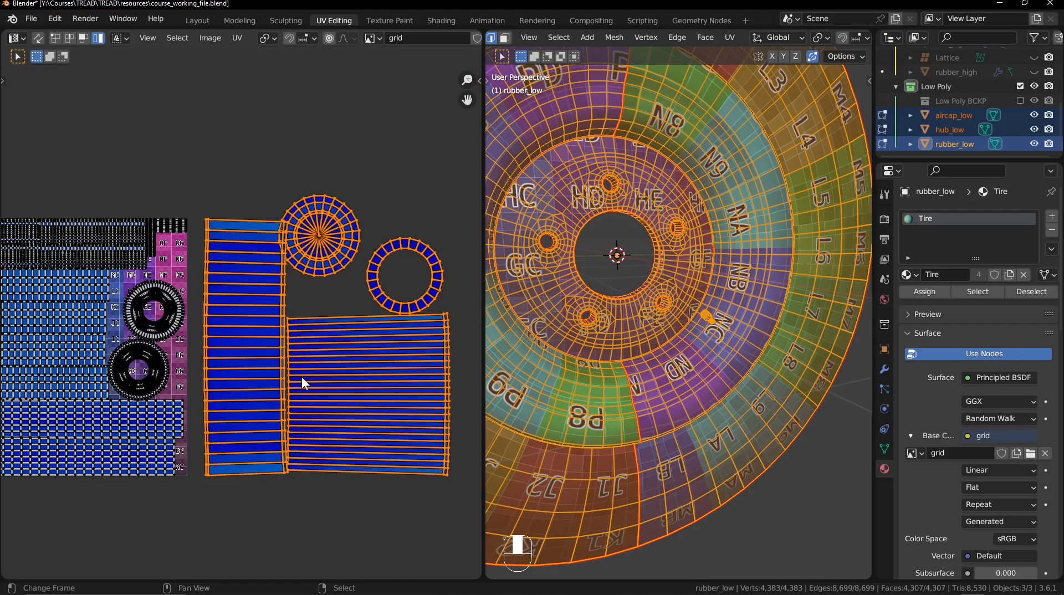
pyautogui.moveTo(235, 379); pyautogui.dragTo(181, 367, button='middle')
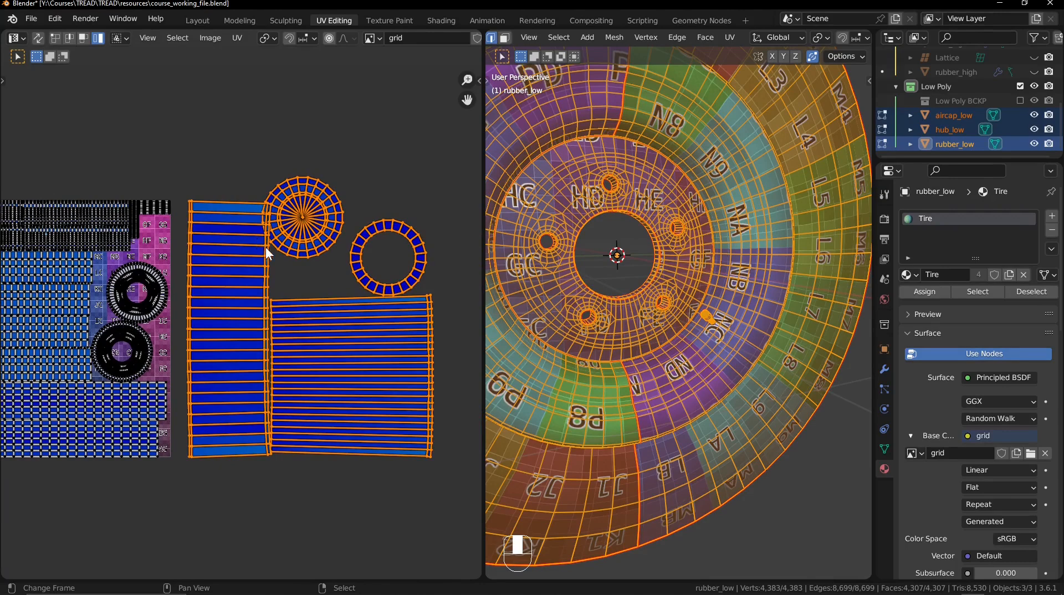
pyautogui.moveTo(655, 305); pyautogui.dragTo(677, 314, button='middle')
pyautogui.scroll(2, 677, 314)
pyautogui.hotkey('shift', 'alt', 'z')
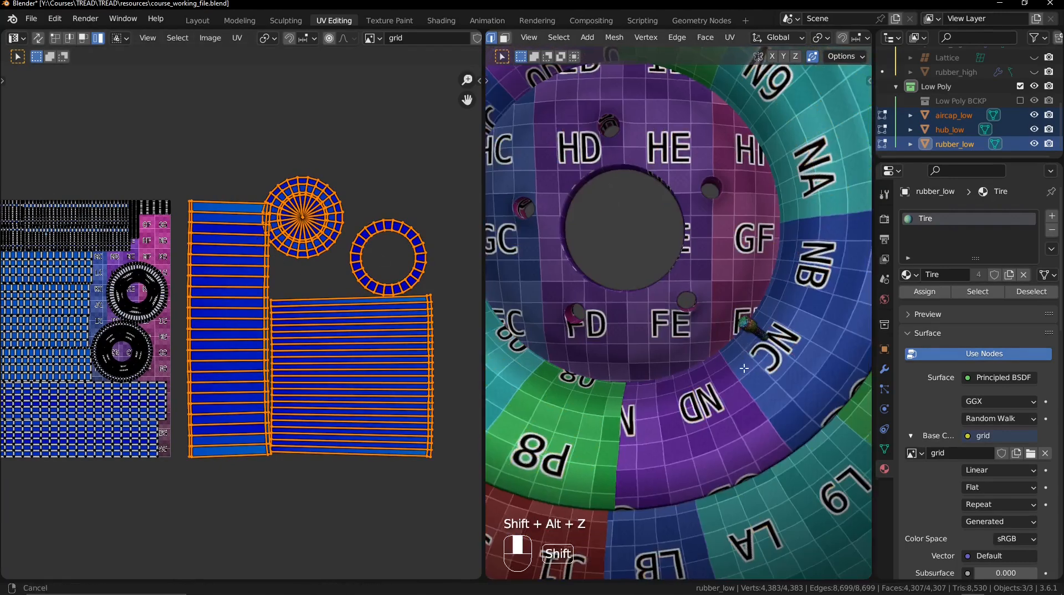
pyautogui.keyDown('ctrl'); pyautogui.moveTo(746, 369); pyautogui.dragTo(670, 242, button='middle'); pyautogui.keyUp('ctrl')
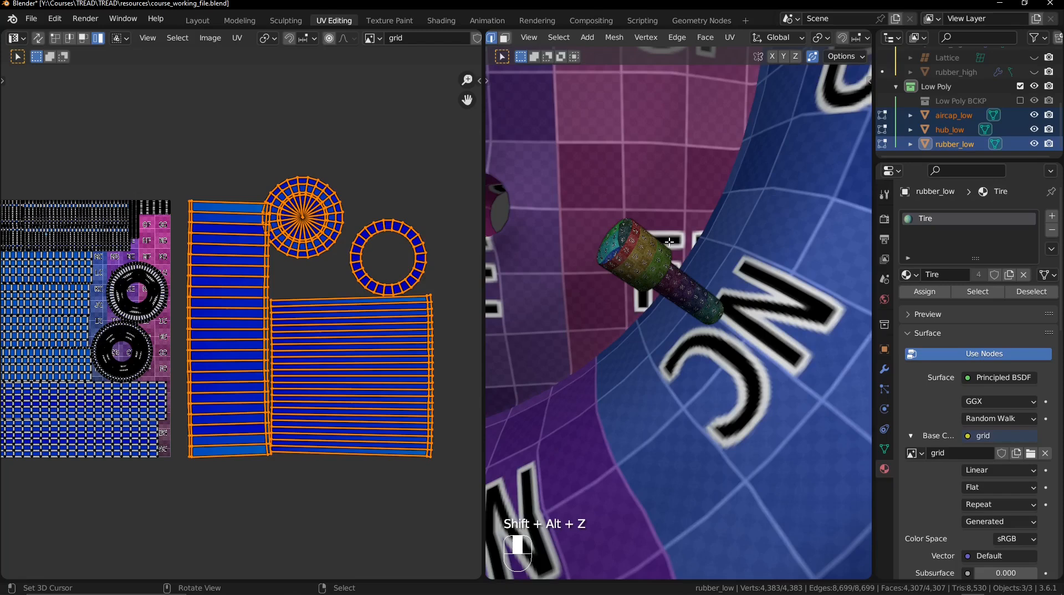
pyautogui.keyDown('shift'); pyautogui.moveTo(577, 277); pyautogui.dragTo(738, 282, button='middle'); pyautogui.keyUp('shift')
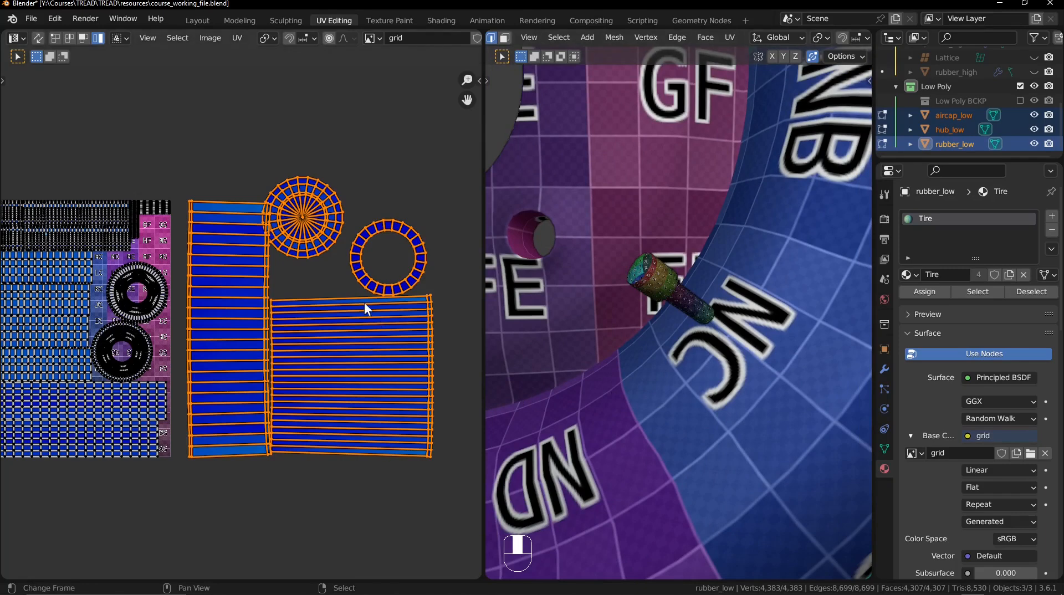
# Calculate the texel density of one wide tire strip in the Texel Density Checker.
pyautogui.moveTo(364, 302); pyautogui.dragTo(336, 296, button='middle')
pyautogui.press('n')
pyautogui.moveTo(308, 261); pyautogui.dragTo(278, 255, button='middle')
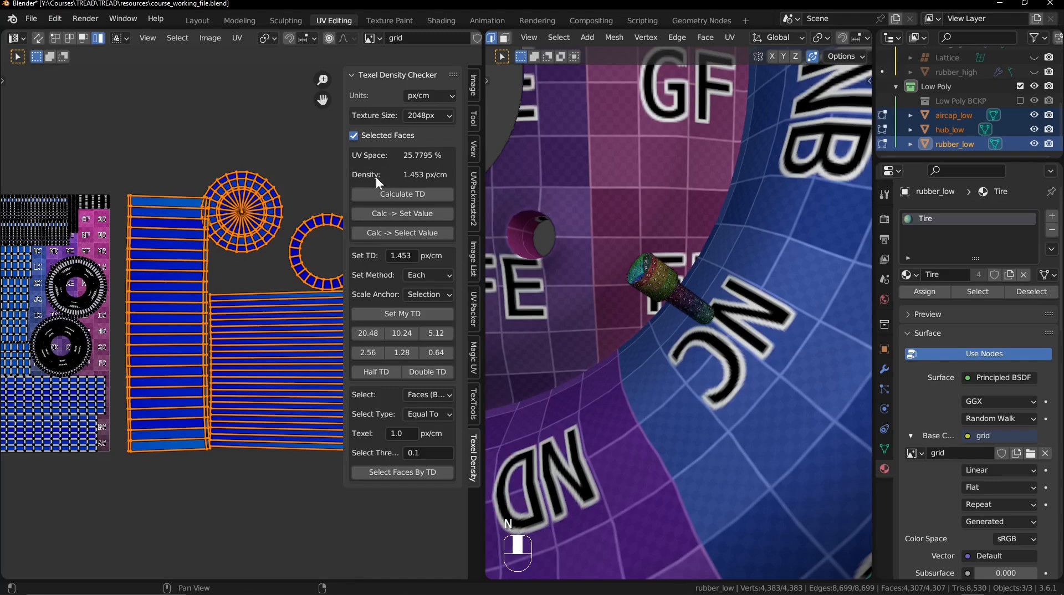
pyautogui.moveTo(89, 246); pyautogui.dragTo(248, 172, button='middle')
pyautogui.click(167, 317)
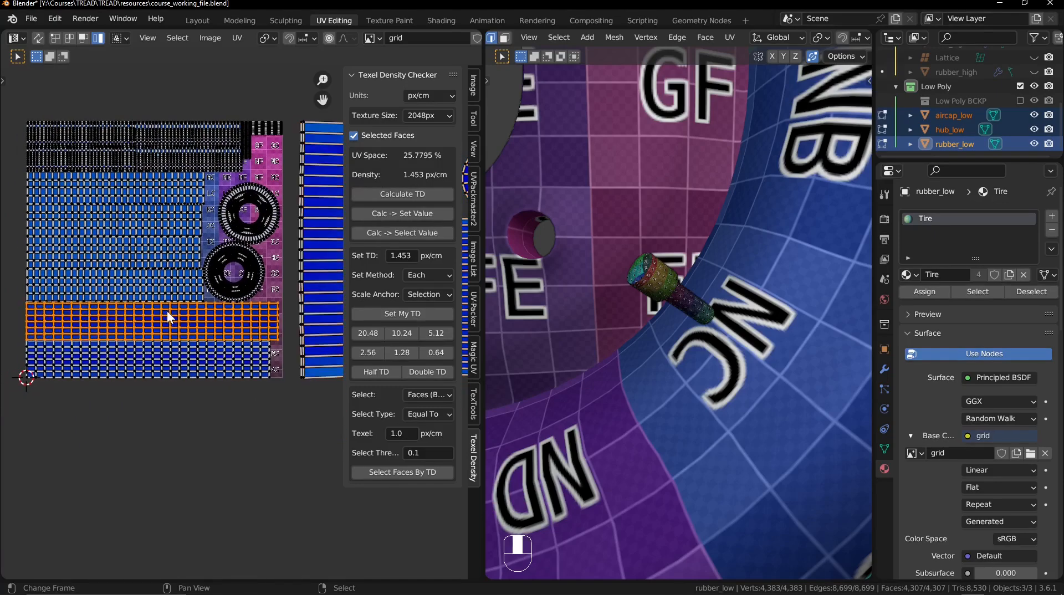
pyautogui.keyDown('ctrl'); pyautogui.hscroll(1, 165, 296); pyautogui.keyUp('ctrl')
pyautogui.click(403, 193)
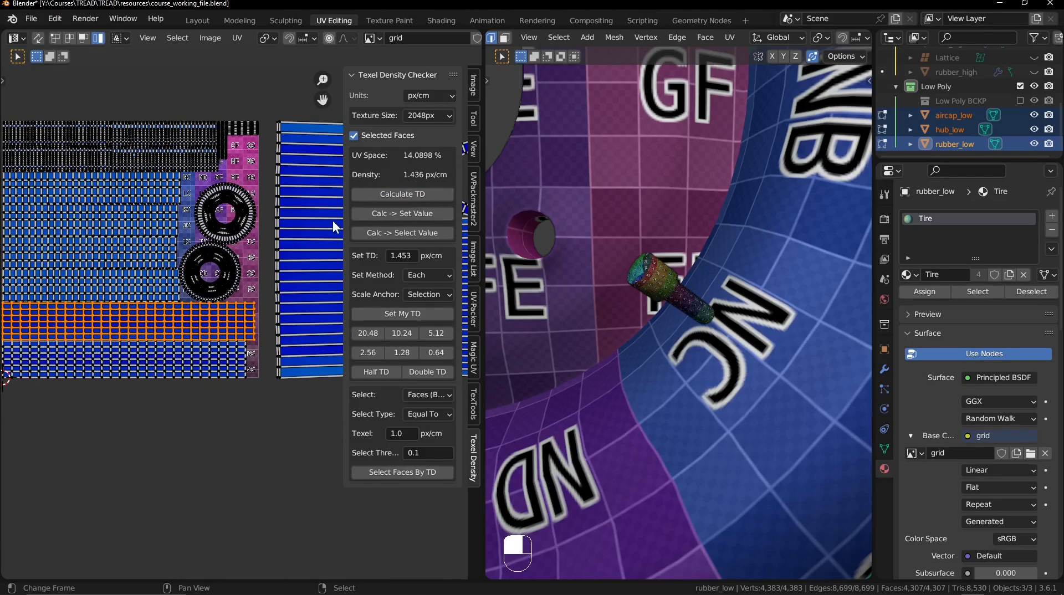
pyautogui.moveTo(126, 184); pyautogui.dragTo(154, 190, button='middle')
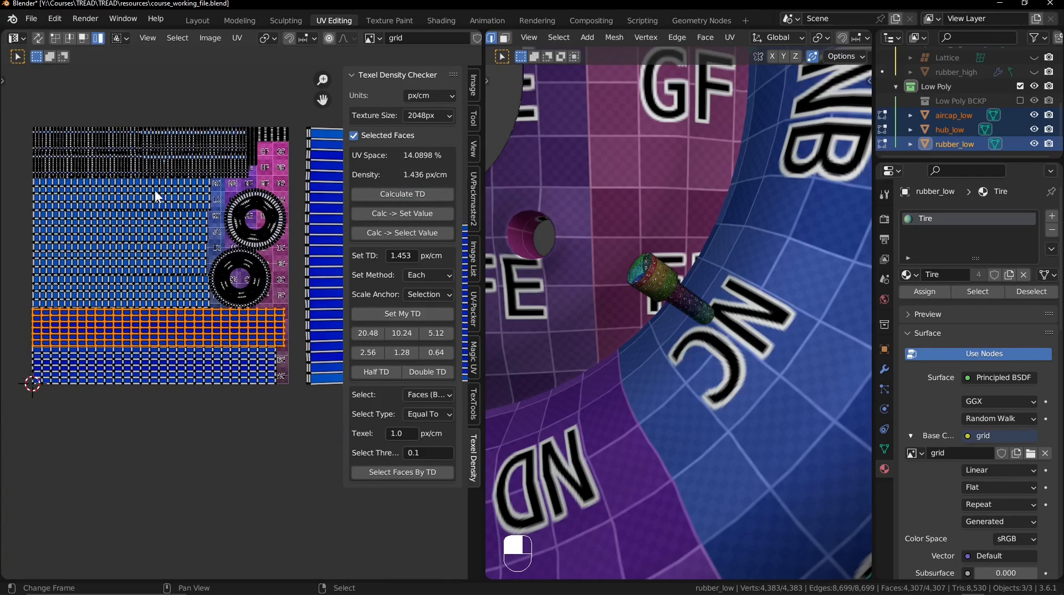
pyautogui.moveTo(280, 187); pyautogui.dragTo(222, 183, button='middle')
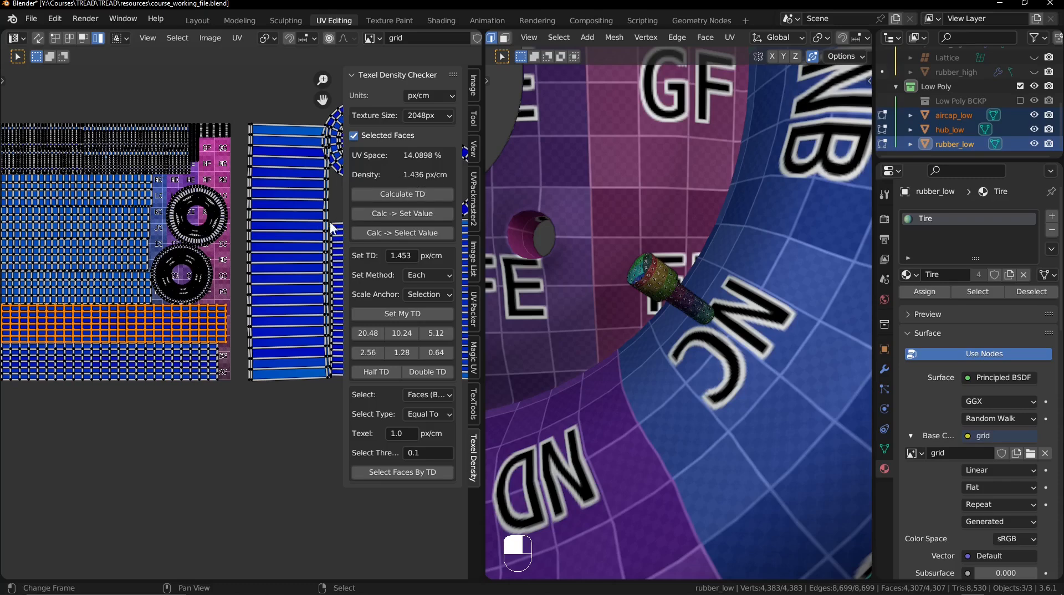
# Copy the calculated 1.436 px/cm as the target texel density and apply it to all the air cap's UV islands.
pyautogui.click(391, 214)
pyautogui.moveTo(265, 292); pyautogui.dragTo(114, 305, button='middle')
pyautogui.moveTo(146, 94); pyautogui.dragTo(297, 304)
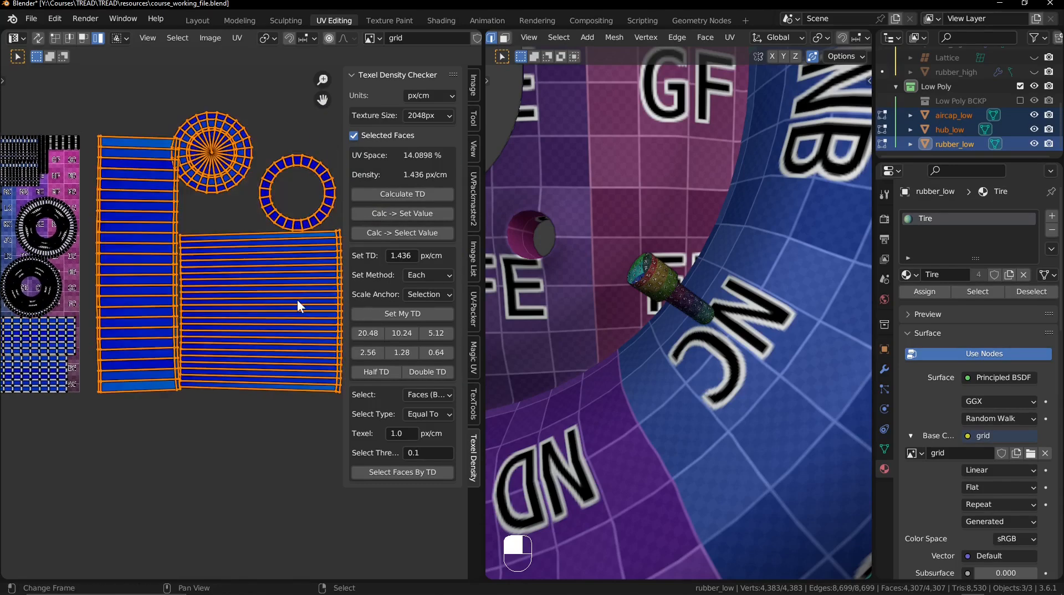
pyautogui.click(384, 315)
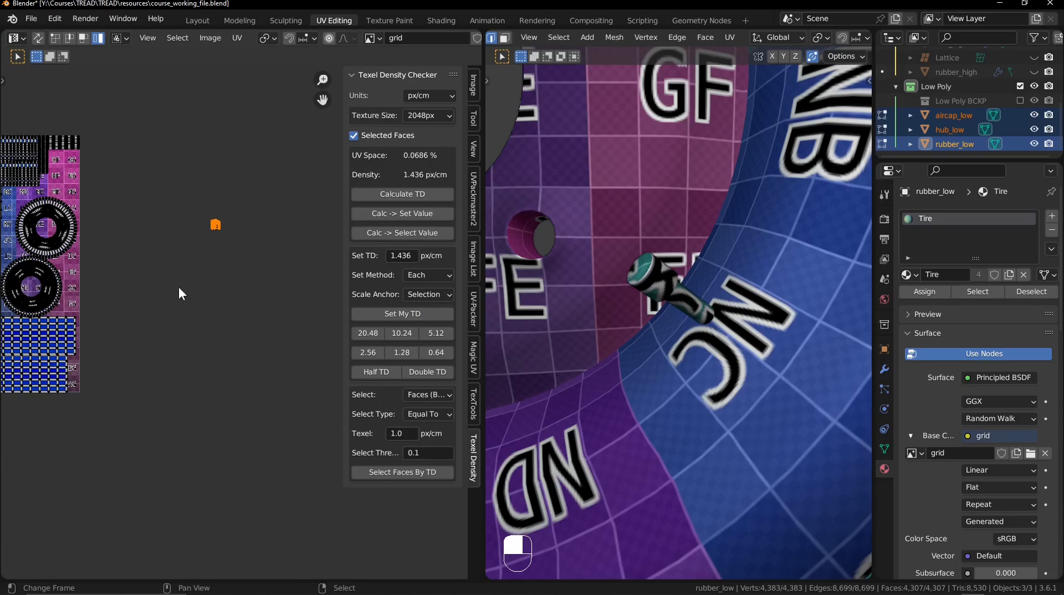
# Move the air cap's shrunken UV islands into the free area of the tile beneath the row of short hole islands.
pyautogui.keyDown('ctrl'); pyautogui.moveTo(636, 302); pyautogui.dragTo(663, 259, button='middle'); pyautogui.keyUp('ctrl')
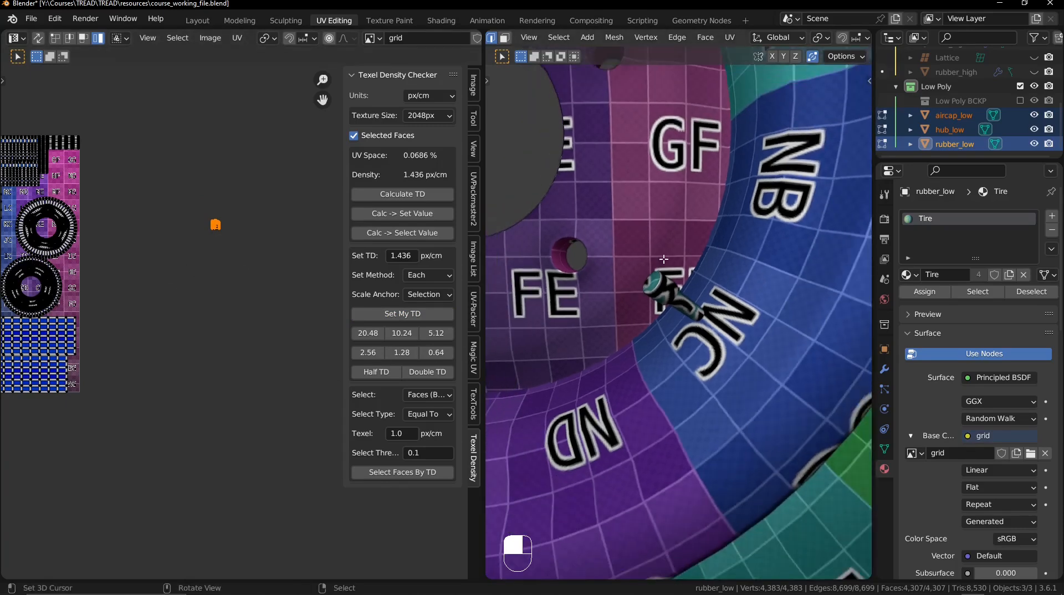
pyautogui.moveTo(763, 349); pyautogui.dragTo(740, 345, button='middle')
pyautogui.press('n')
pyautogui.scroll(2, 326, 355)
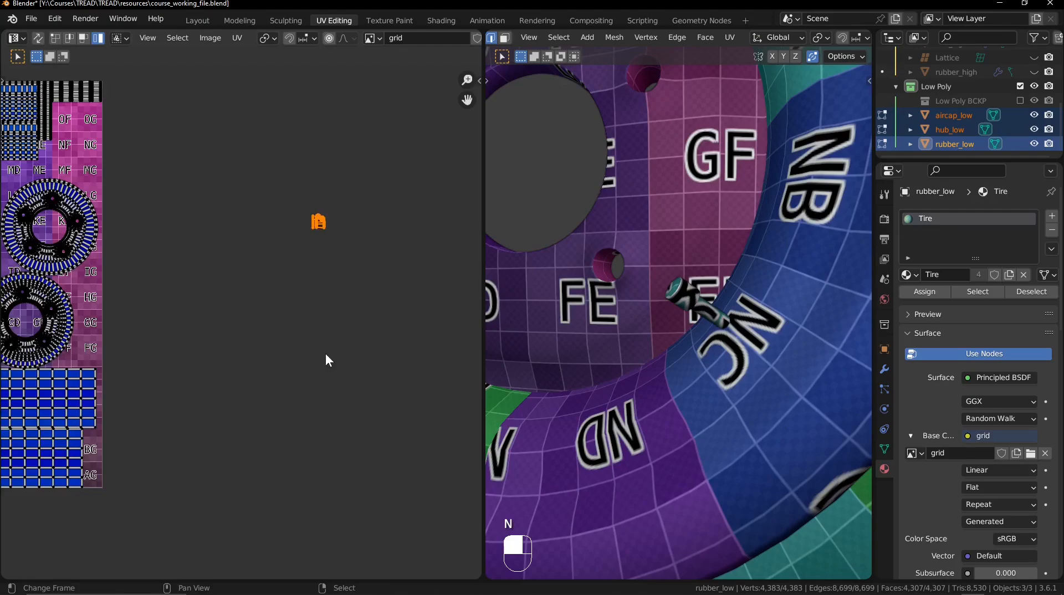
pyautogui.moveTo(325, 354); pyautogui.dragTo(395, 388, button='middle')
pyautogui.press('g')
pyautogui.click(166, 307)
pyautogui.moveTo(167, 307); pyautogui.dragTo(298, 429, button='middle')
pyautogui.scroll(7, 327, 247)
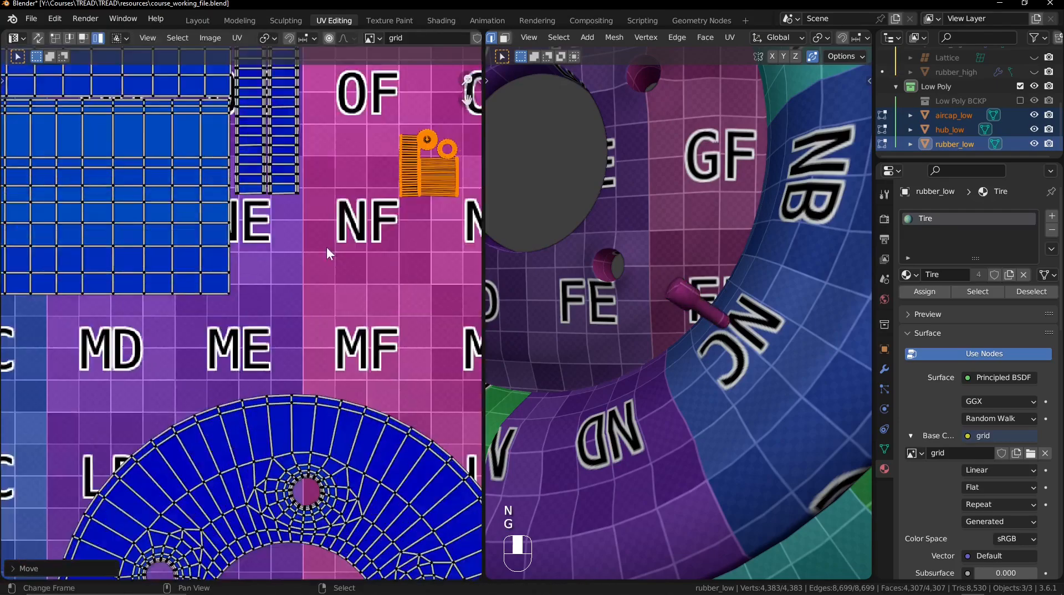
pyautogui.moveTo(327, 247); pyautogui.dragTo(180, 384, button='middle')
pyautogui.scroll(1, 285, 336)
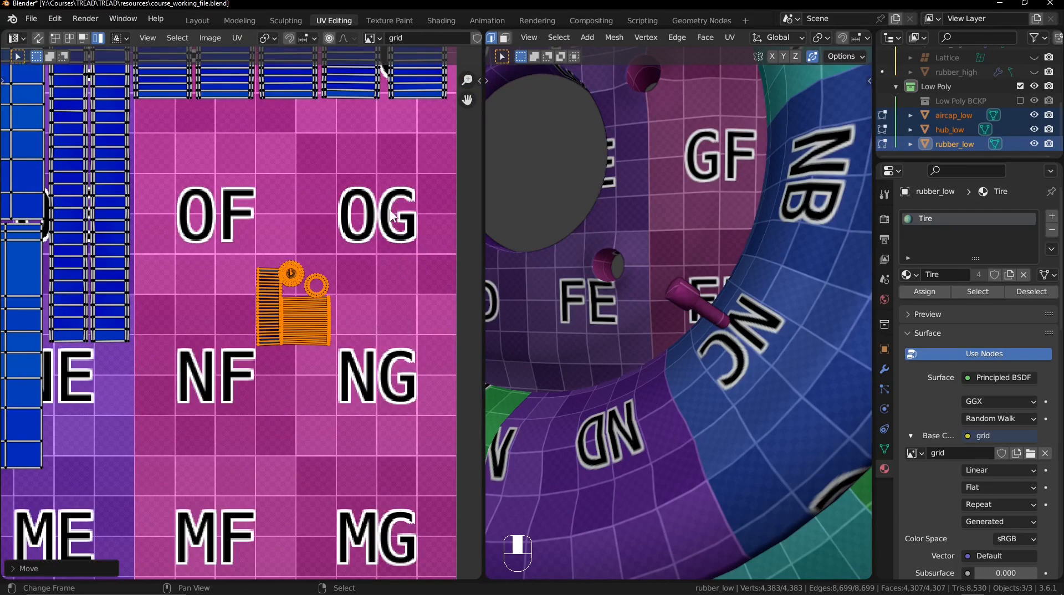
# Try scaling the air cap's UV islands up to a much larger size, then undo the scaling.
pyautogui.moveTo(212, 222); pyautogui.dragTo(377, 380)
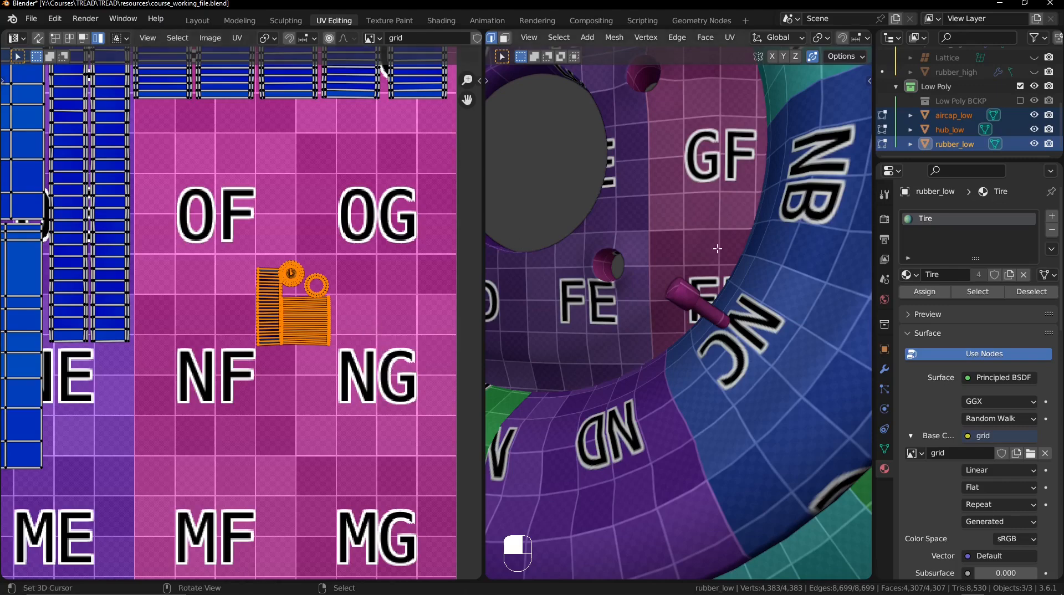
pyautogui.keyDown('ctrl'); pyautogui.moveTo(675, 305); pyautogui.dragTo(720, 276, button='middle'); pyautogui.keyUp('ctrl')
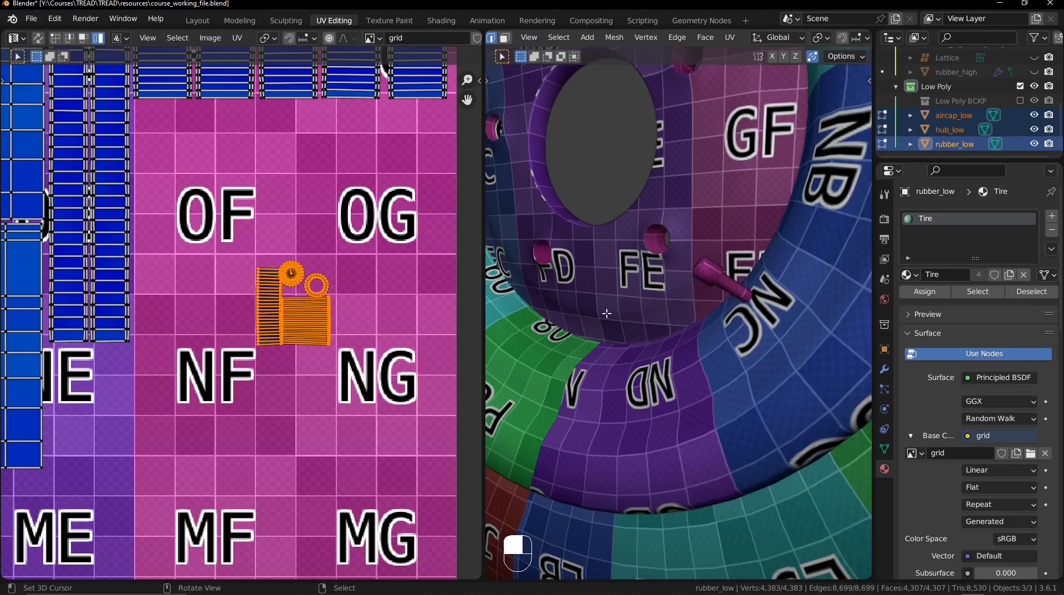
pyautogui.moveTo(607, 314); pyautogui.dragTo(604, 187, button='middle')
pyautogui.keyDown('shift'); pyautogui.moveTo(714, 377); pyautogui.dragTo(739, 321, button='middle'); pyautogui.keyUp('shift')
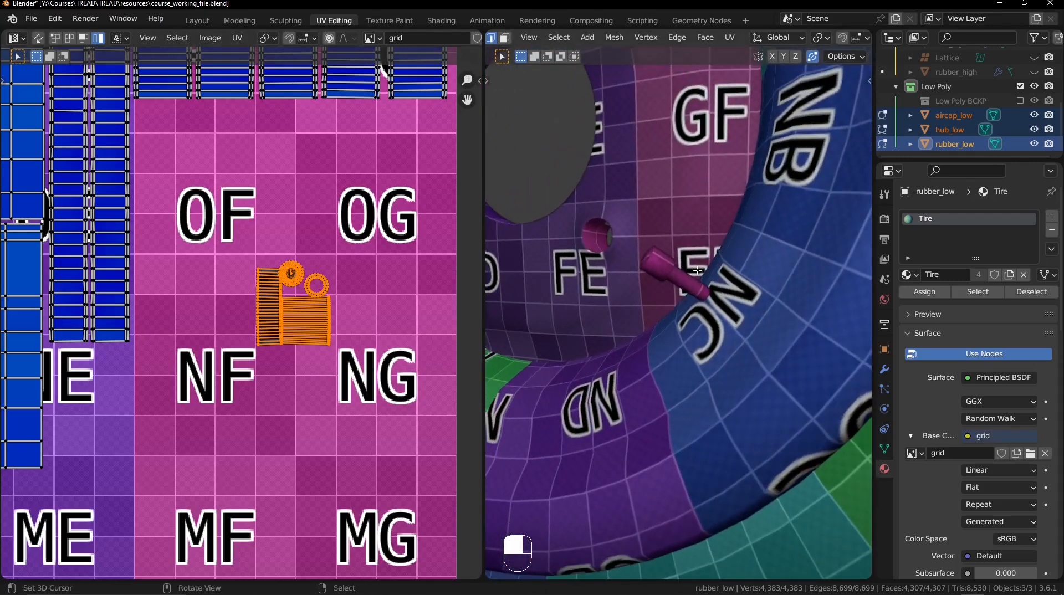
pyautogui.press('s')
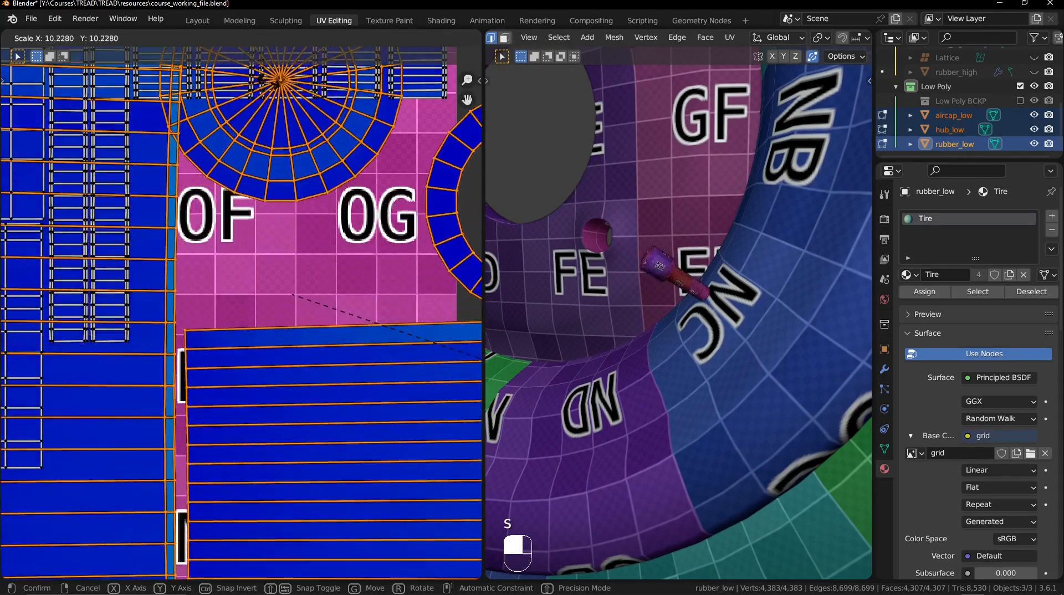
pyautogui.click(428, 75)
pyautogui.scroll(-3, 356, 242)
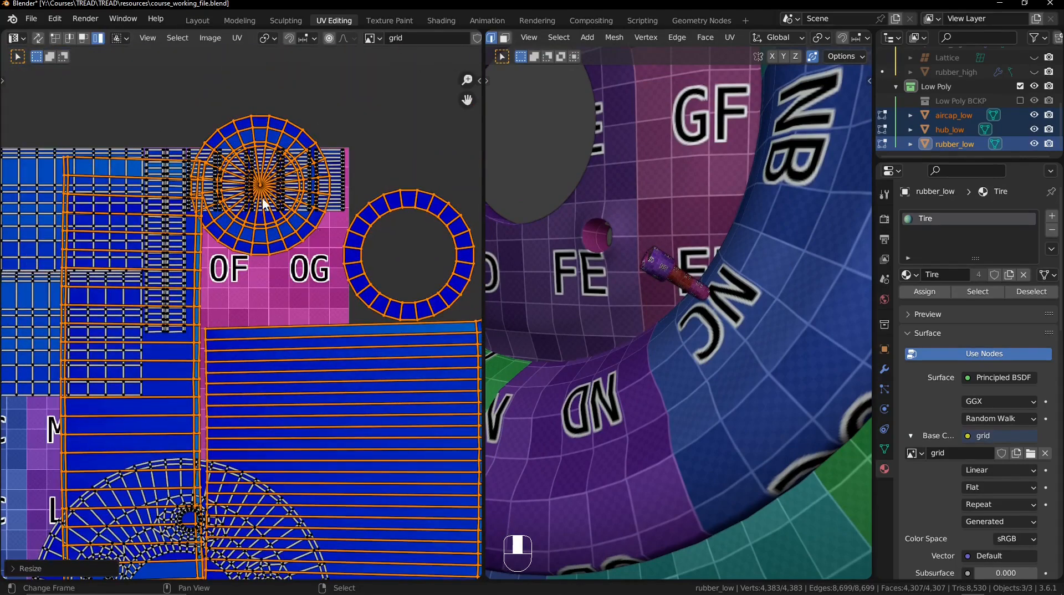
pyautogui.scroll(1, 740, 279)
pyautogui.scroll(1, 720, 260)
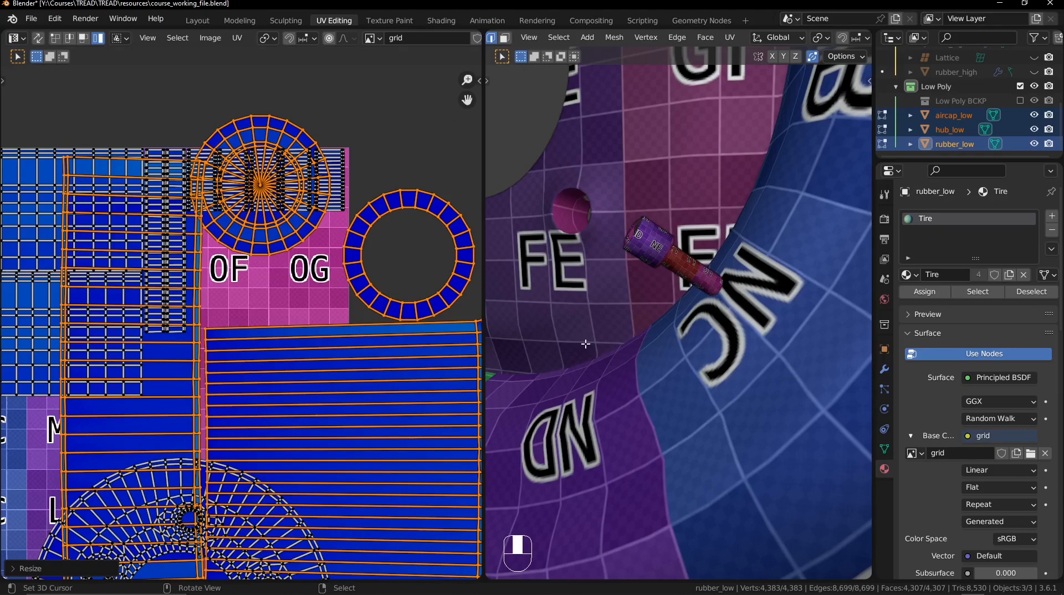
pyautogui.hotkey('ctrl', 'z')
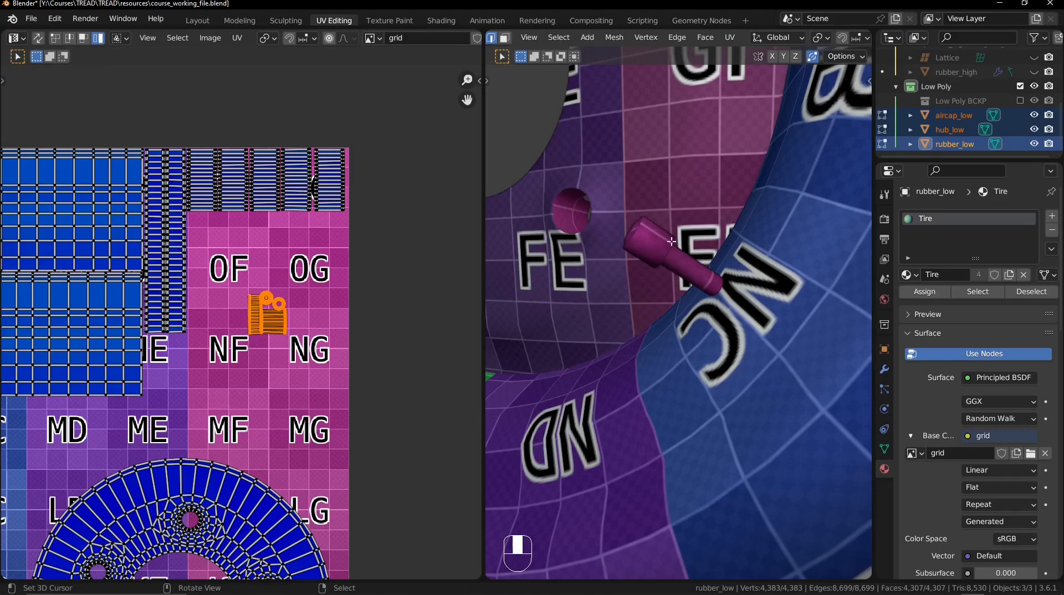
# Enlarge the air cap's UV islands to nearly three times their size within the tile's free area.
pyautogui.scroll(3, 287, 313)
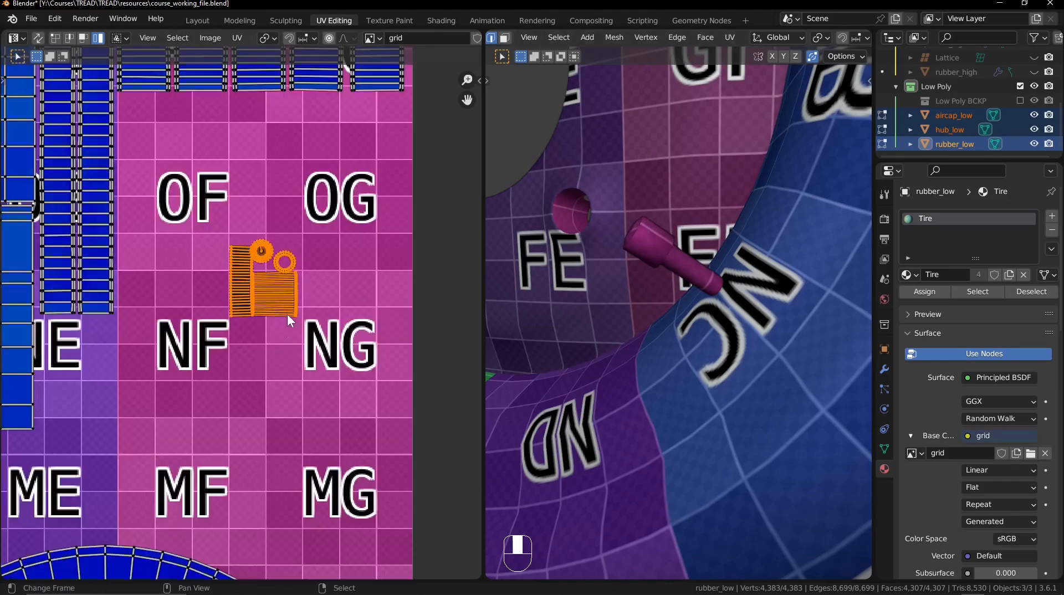
pyautogui.press('s')
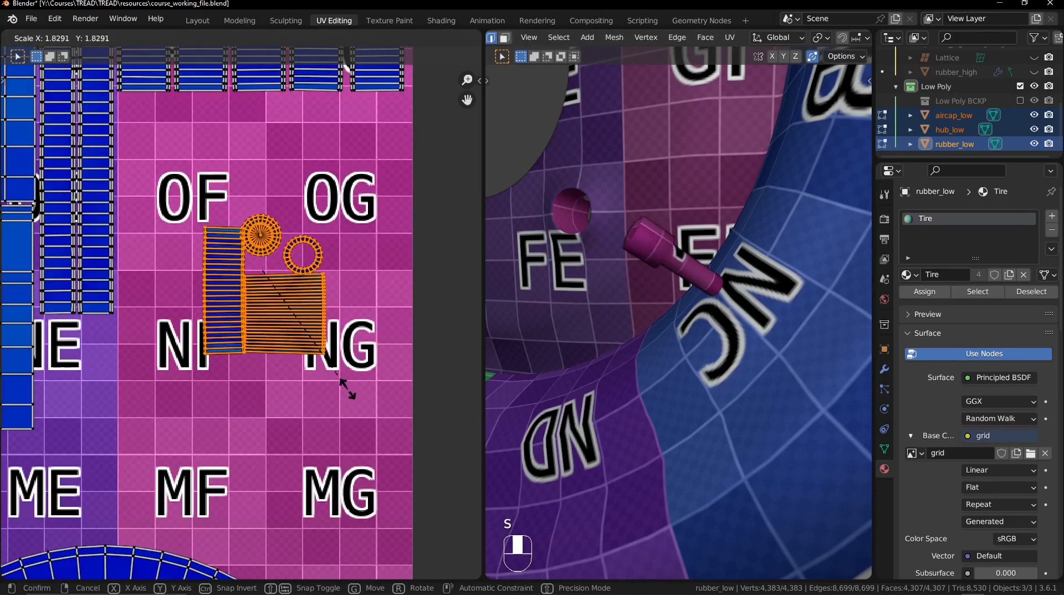
pyautogui.click(377, 411)
pyautogui.moveTo(637, 307); pyautogui.dragTo(689, 351, button='middle')
pyautogui.press('s')
pyautogui.click(374, 431)
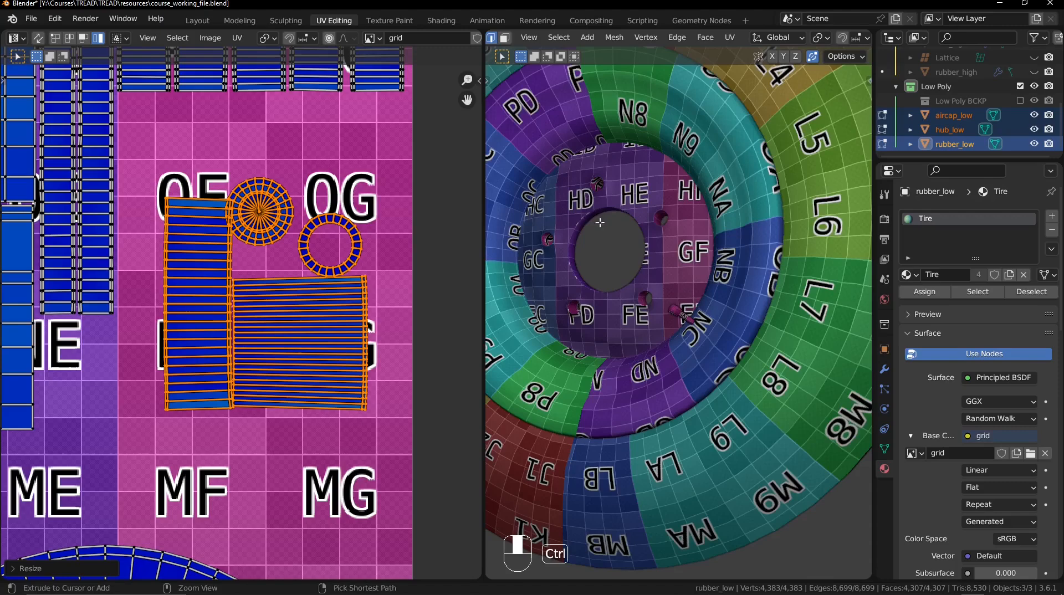
pyautogui.keyDown('ctrl'); pyautogui.moveTo(693, 369); pyautogui.dragTo(679, 416, button='middle'); pyautogui.keyUp('ctrl')
pyautogui.keyDown('shift'); pyautogui.moveTo(690, 304); pyautogui.dragTo(724, 353, button='middle'); pyautogui.keyUp('shift')
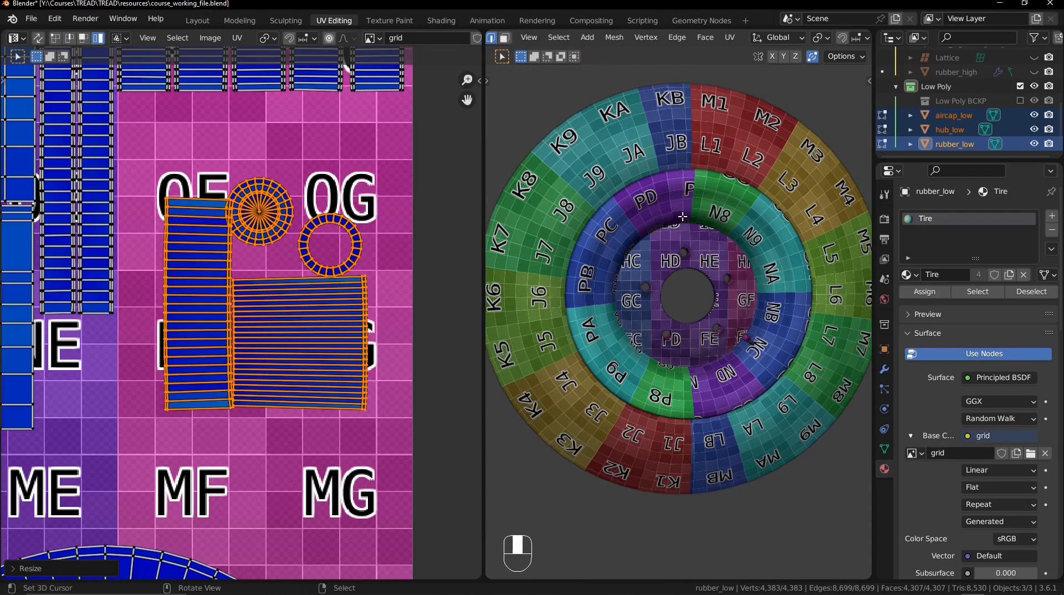
# Place the air cap's tall strip beside the long narrow strips and its disc island beneath the short hole islands.
pyautogui.moveTo(201, 254); pyautogui.dragTo(237, 311, button='middle')
pyautogui.rightClick(239, 311)
pyautogui.press('g')
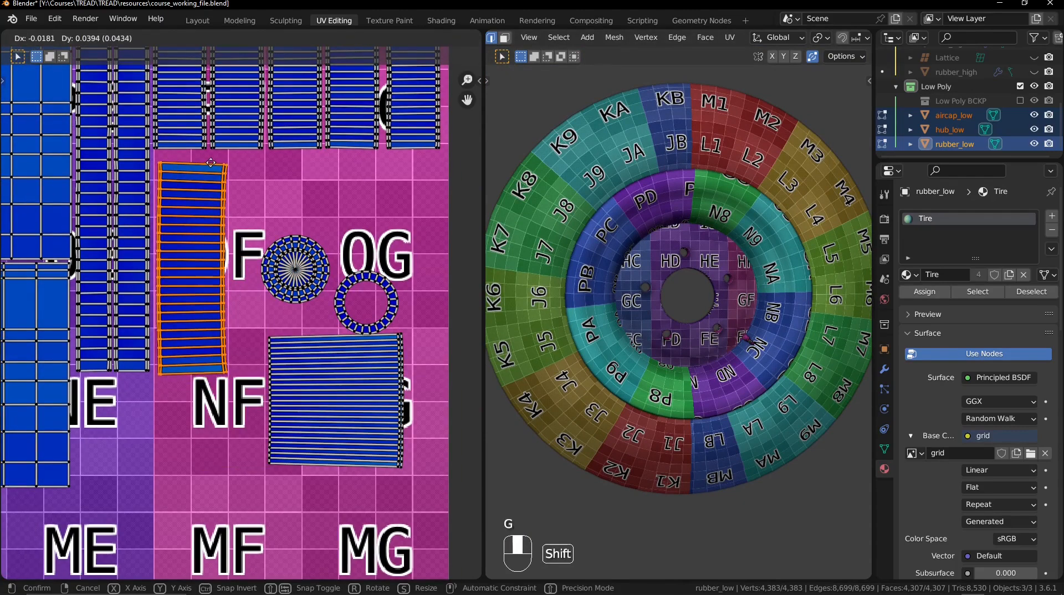
pyautogui.click(219, 165)
pyautogui.click(295, 269)
pyautogui.press('g')
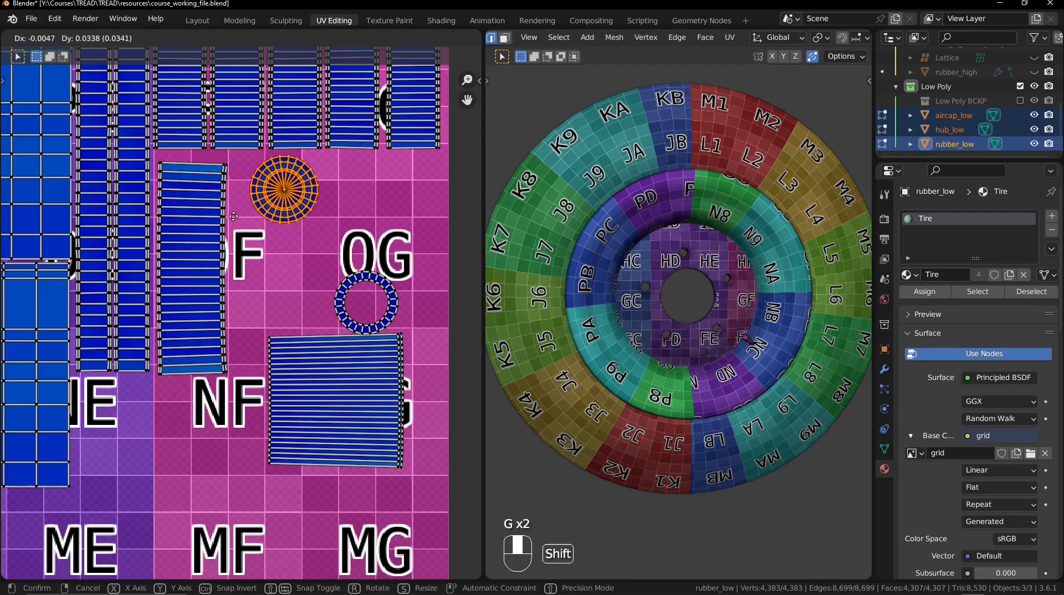
pyautogui.click(125, 230)
# Place the air cap's ring island beside the disc and its wide ribbed island directly beneath both.
pyautogui.rightClick(352, 295)
pyautogui.press('g')
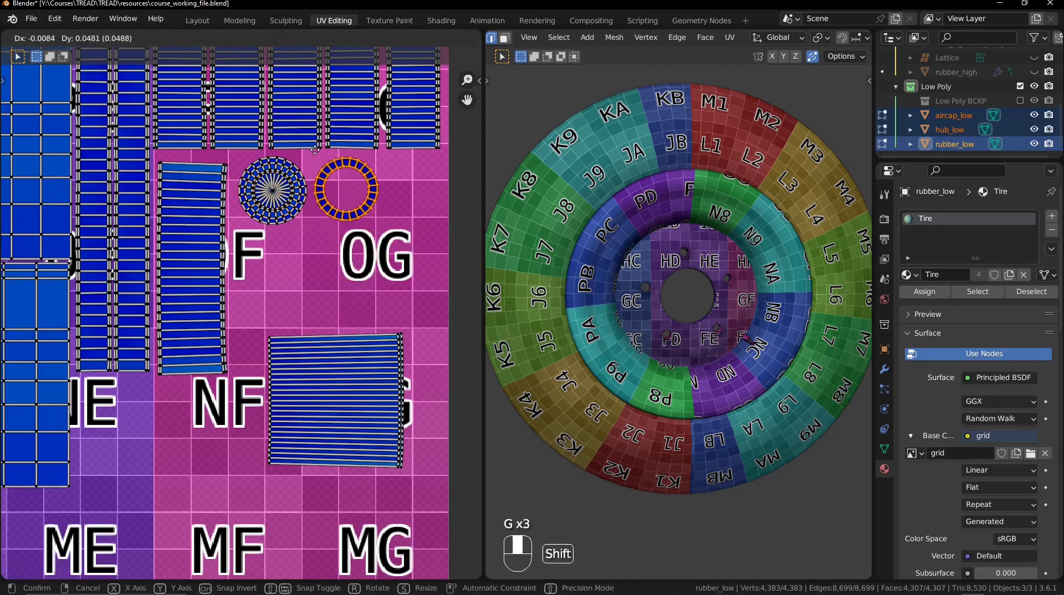
pyautogui.click(362, 350)
pyautogui.click(362, 355)
pyautogui.press('g')
pyautogui.click(280, 239)
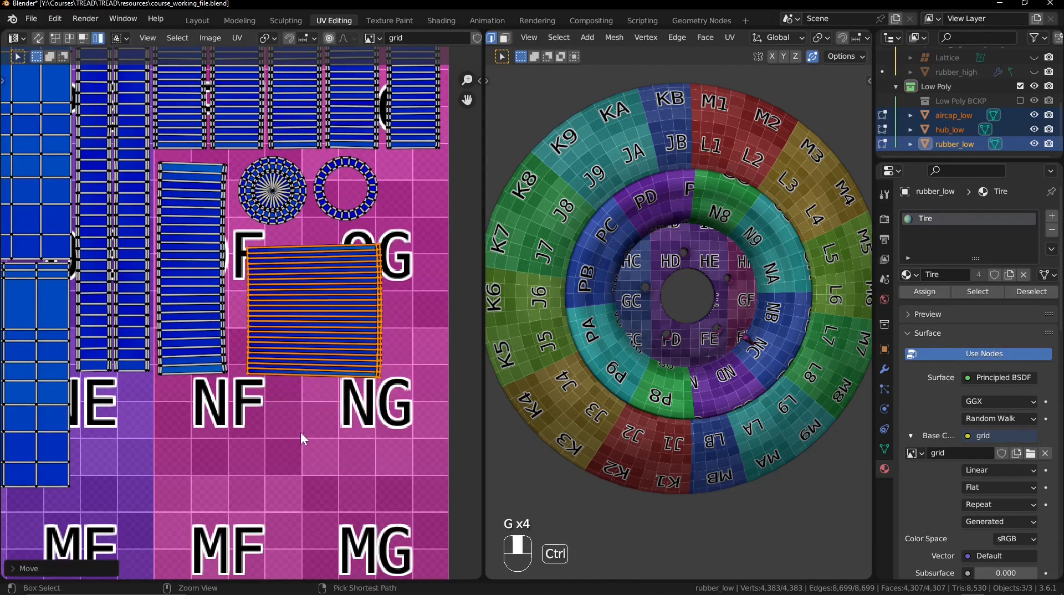
# Align the edges of one small quad along the wide ribbed island's outer column so the quad is rectangular.
pyautogui.keyDown('ctrl'); pyautogui.moveTo(300, 431); pyautogui.dragTo(314, 302, button='middle'); pyautogui.keyUp('ctrl')
pyautogui.moveTo(295, 257); pyautogui.dragTo(244, 208, button='middle')
pyautogui.moveTo(374, 322); pyautogui.dragTo(334, 319, button='middle')
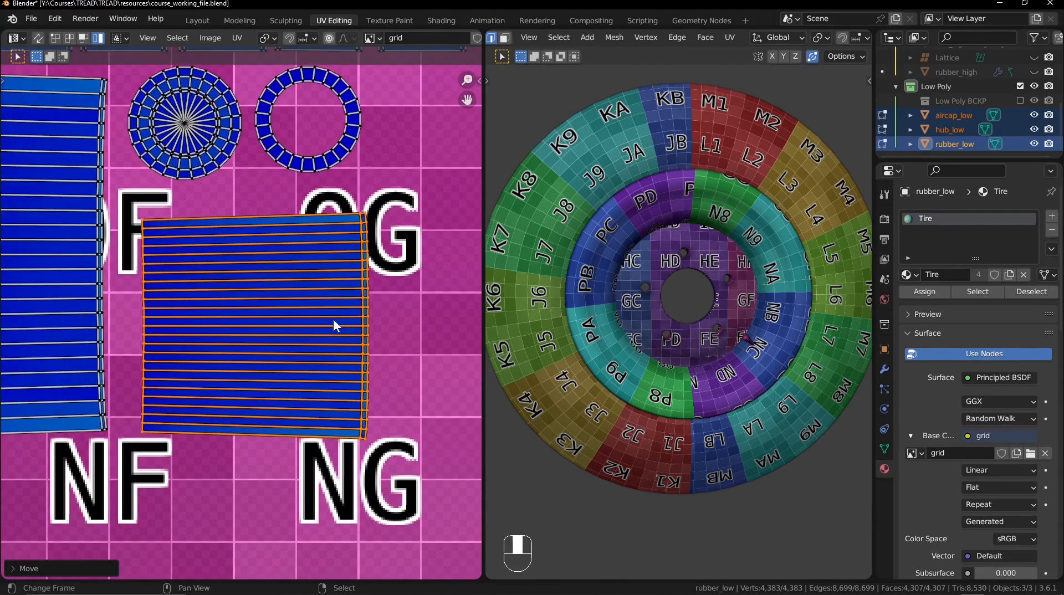
pyautogui.moveTo(195, 277); pyautogui.dragTo(218, 287, button='middle')
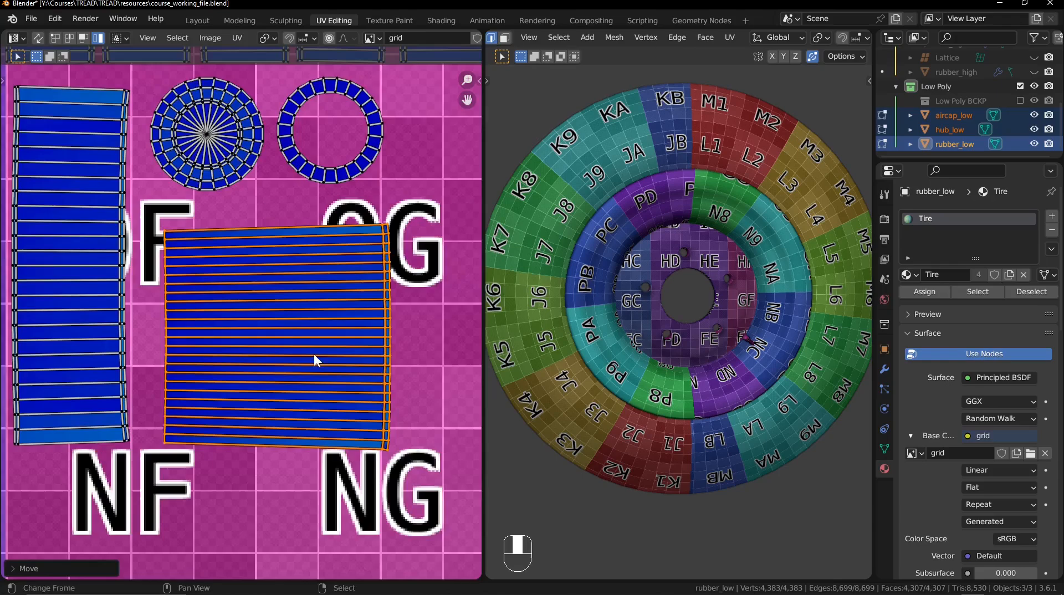
pyautogui.keyDown('ctrl'); pyautogui.moveTo(327, 315); pyautogui.dragTo(276, 228, button='middle'); pyautogui.keyUp('ctrl')
pyautogui.keyDown('ctrl'); pyautogui.moveTo(275, 228); pyautogui.dragTo(307, 207, button='middle'); pyautogui.keyUp('ctrl')
pyautogui.moveTo(387, 210); pyautogui.dragTo(250, 304, button='middle')
pyautogui.press('2')
pyautogui.scroll(4, 344, 237)
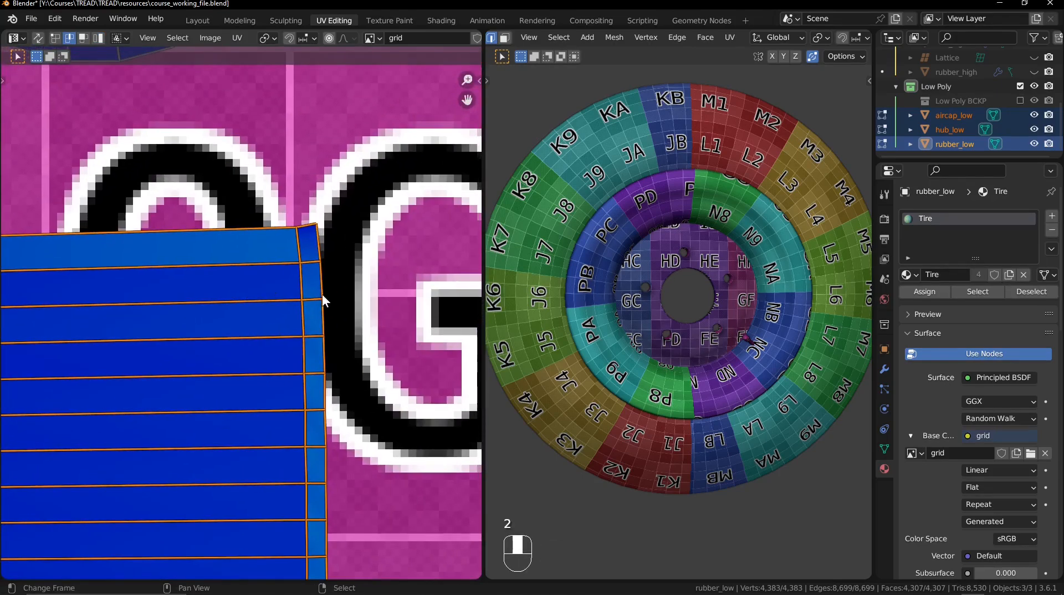
pyautogui.moveTo(299, 490); pyautogui.dragTo(297, 192, button='middle')
pyautogui.scroll(3, 286, 305)
pyautogui.moveTo(286, 305); pyautogui.dragTo(254, 242, button='middle')
pyautogui.rightClick(327, 260)
pyautogui.press('w')
pyautogui.click(363, 308)
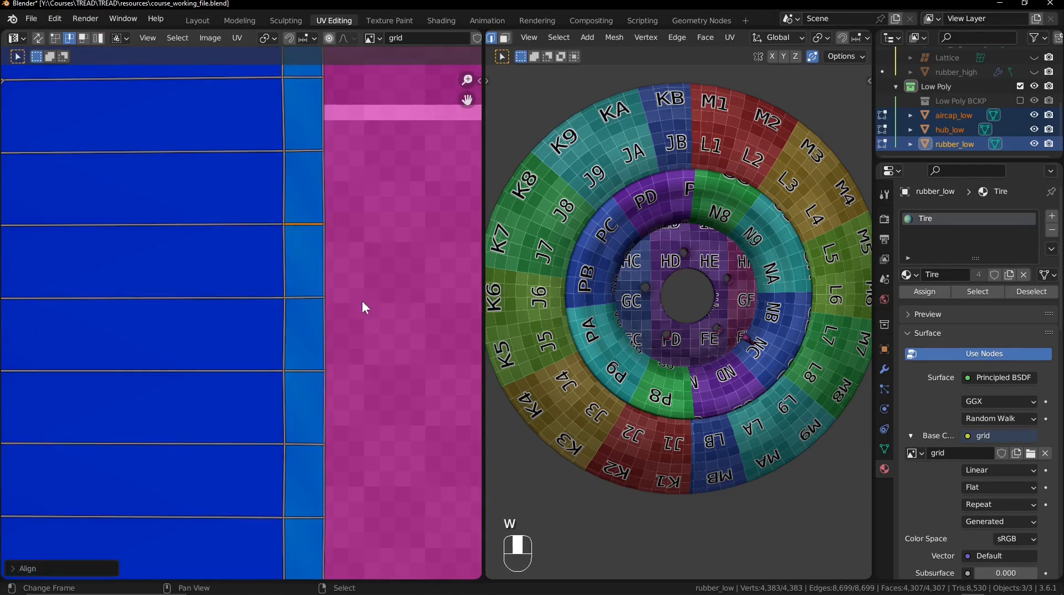
pyautogui.rightClick(289, 259)
pyautogui.hotkey('shift', 'r')
pyautogui.hotkey('shift', 'r')
pyautogui.hotkey('shift', 'r')
# Straighten the whole wide ribbed island with Follow Active Quads, using the squared quad as the active face.
pyautogui.press('3')
pyautogui.press('w')
pyautogui.click(388, 65)
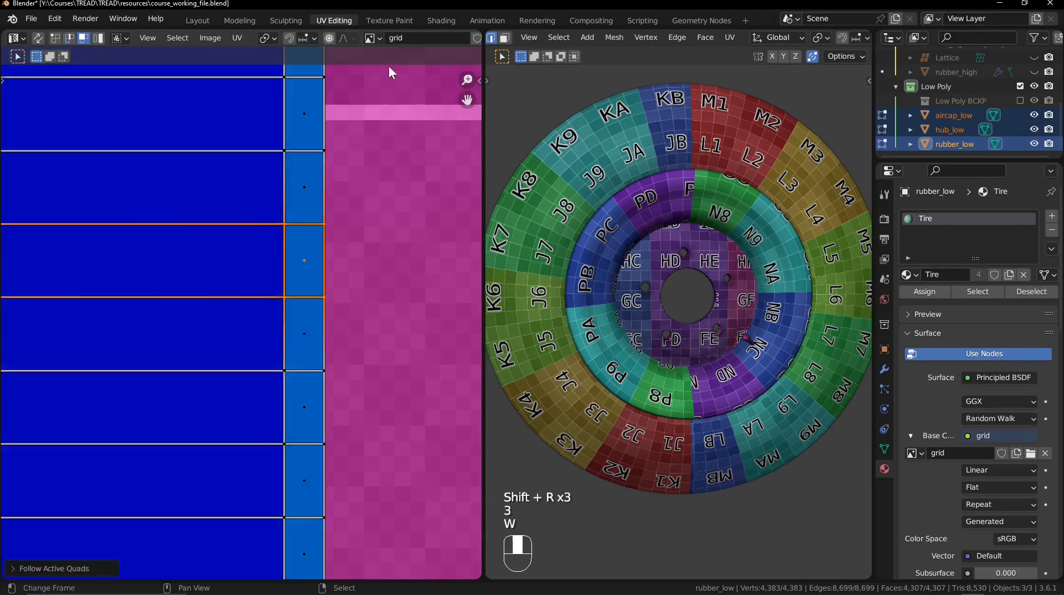
# Align the edges of one middle quad in the air cap's tall strip so the quad is rectangular.
pyautogui.scroll(-6, 106, 293)
pyautogui.moveTo(105, 287); pyautogui.dragTo(373, 377, button='middle')
pyautogui.press('2')
pyautogui.scroll(4, 201, 352)
pyautogui.moveTo(201, 351); pyautogui.dragTo(221, 280, button='middle')
pyautogui.scroll(1, 221, 280)
pyautogui.rightClick(249, 315)
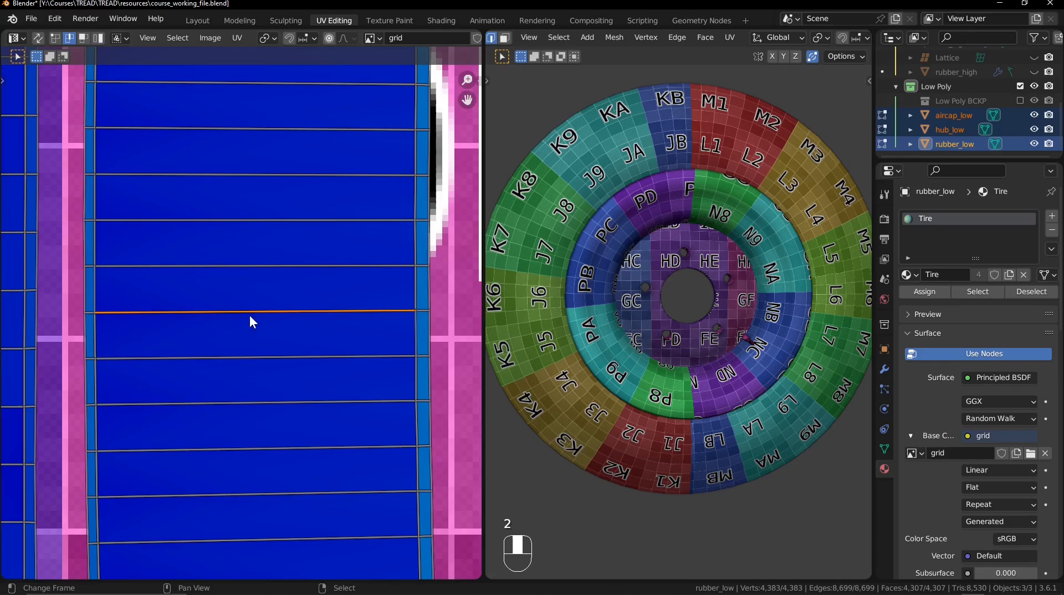
pyautogui.press('w')
pyautogui.click(208, 368)
pyautogui.hotkey('shift', 'r')
pyautogui.hotkey('shift', 'r')
pyautogui.hotkey('shift', 'r')
# Straighten the air cap's tall strip with Follow Active Quads from the squared middle quad.
pyautogui.press('3')
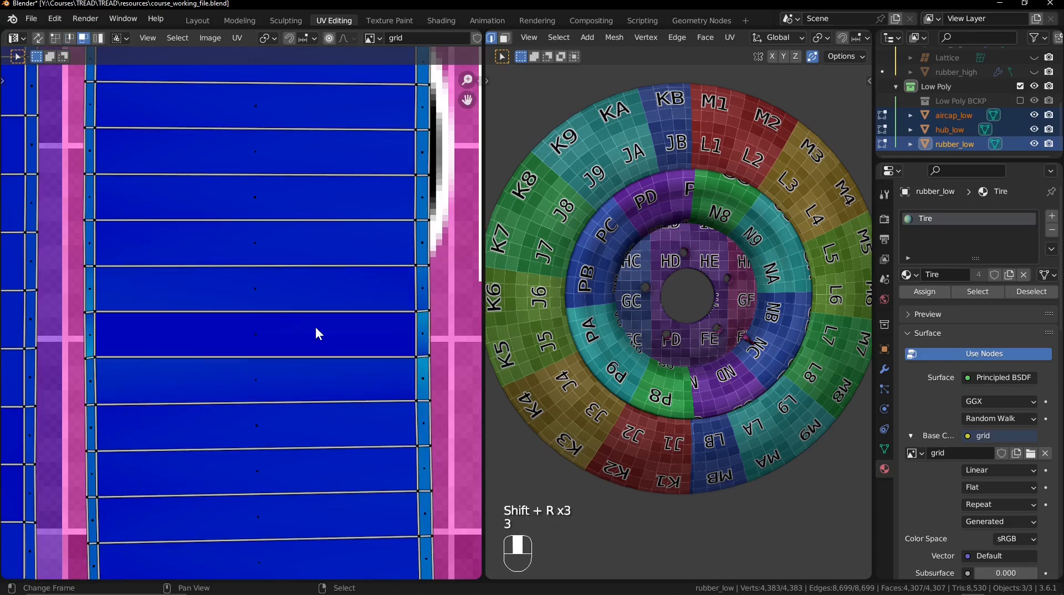
pyautogui.rightClick(318, 333)
pyautogui.press('w')
pyautogui.click(344, 61)
# Reposition the straightened tall strip beneath the short hole islands, close beside the long narrow strips.
pyautogui.keyDown('ctrl'); pyautogui.moveTo(327, 252); pyautogui.dragTo(299, 377, button='middle'); pyautogui.keyUp('ctrl')
pyautogui.press('4')
pyautogui.rightClick(243, 283)
pyautogui.press('g')
pyautogui.click(270, 276)
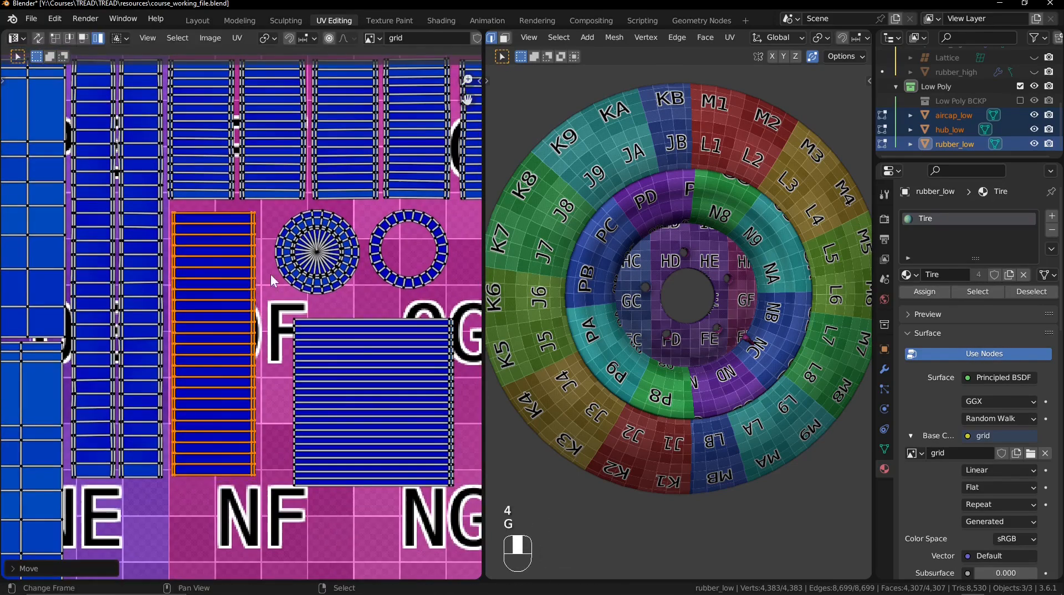
# Move the straightened wide ribbed island in next to the tall strip and deselect all islands.
pyautogui.rightClick(355, 335)
pyautogui.press('g')
pyautogui.click(92, 258)
pyautogui.hotkey('alt', 'a')
pyautogui.keyDown('ctrl'); pyautogui.moveTo(92, 258); pyautogui.dragTo(183, 421, button='middle'); pyautogui.keyUp('ctrl')
pyautogui.moveTo(182, 421); pyautogui.dragTo(225, 350, button='middle')
pyautogui.moveTo(224, 399); pyautogui.dragTo(357, 318, button='middle')
pyautogui.keyDown('ctrl'); pyautogui.moveTo(357, 318); pyautogui.dragTo(357, 346, button='middle'); pyautogui.keyUp('ctrl')
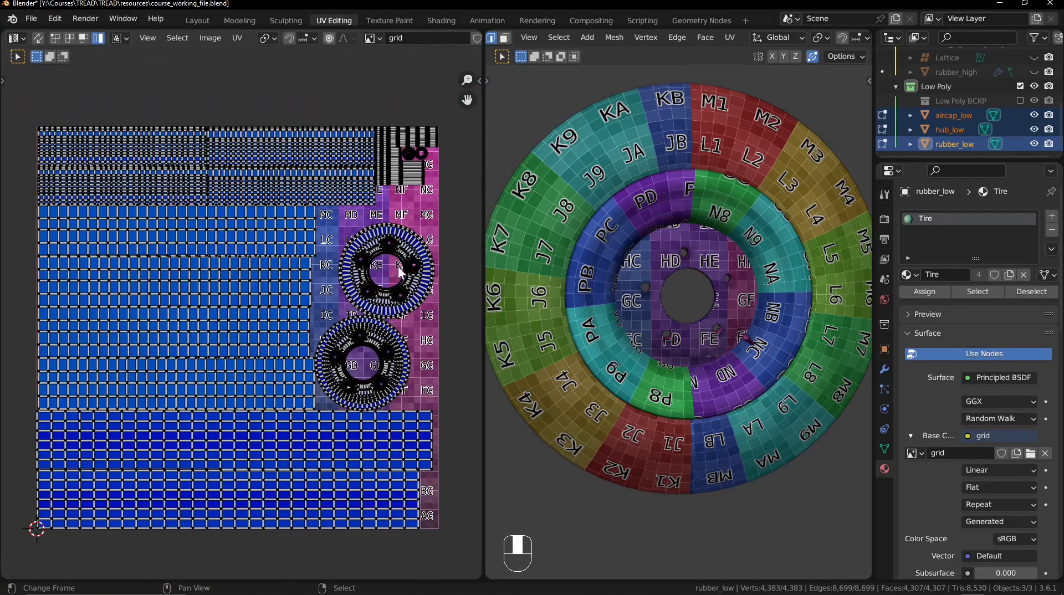
# Calculate the texel density and UV space usage of all packed islands together and inspect the tile's layout.
pyautogui.moveTo(638, 273); pyautogui.dragTo(663, 231, button='middle')
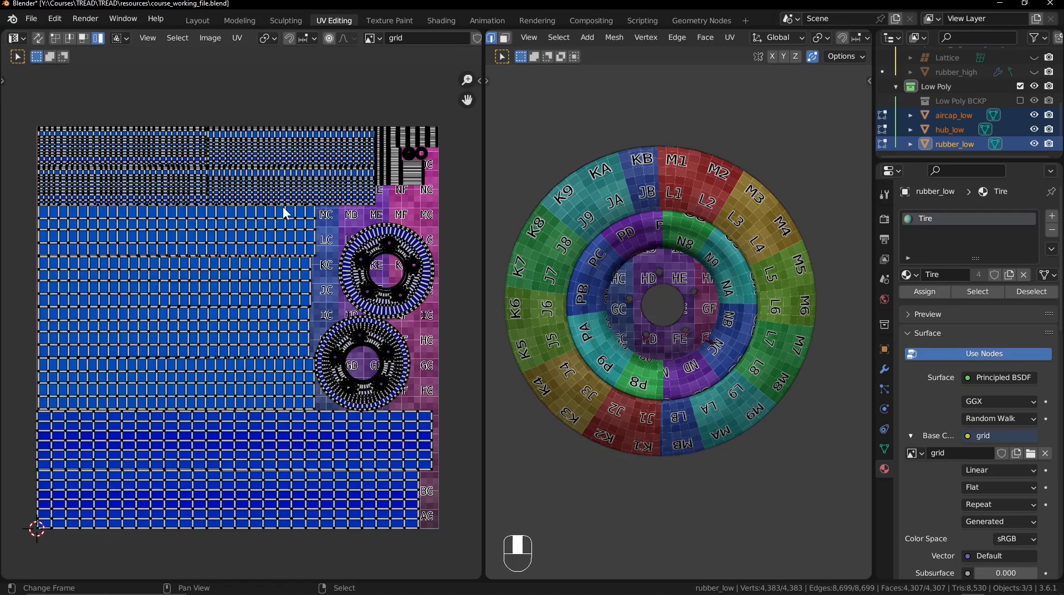
pyautogui.press('a')
pyautogui.press('n')
pyautogui.keyDown('ctrl'); pyautogui.moveTo(273, 172); pyautogui.dragTo(238, 191, button='middle'); pyautogui.keyUp('ctrl')
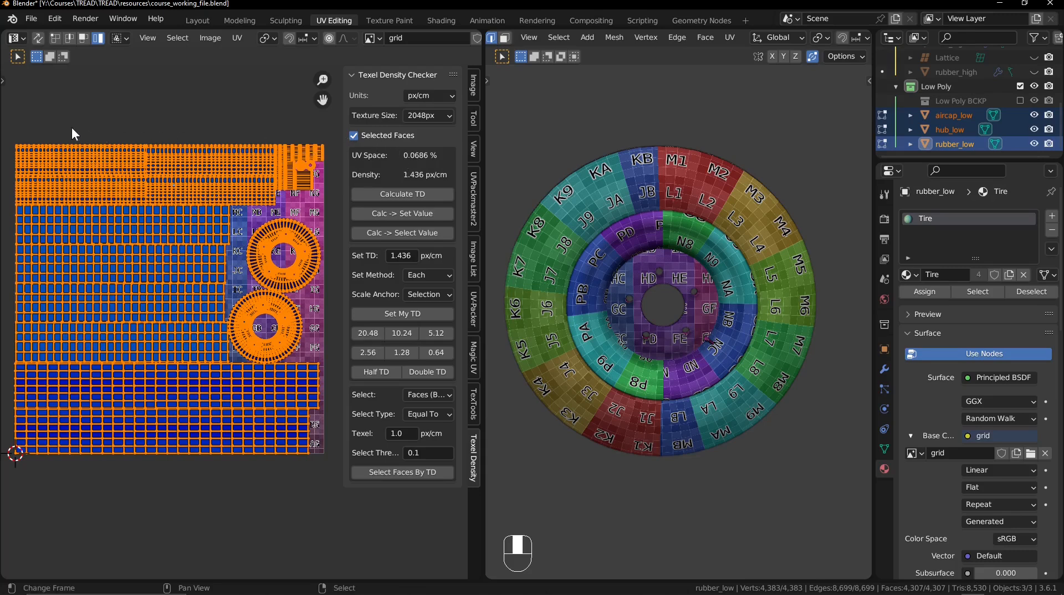
pyautogui.moveTo(12, 126); pyautogui.dragTo(343, 459)
pyautogui.click(380, 196)
pyautogui.scroll(3, 231, 308)
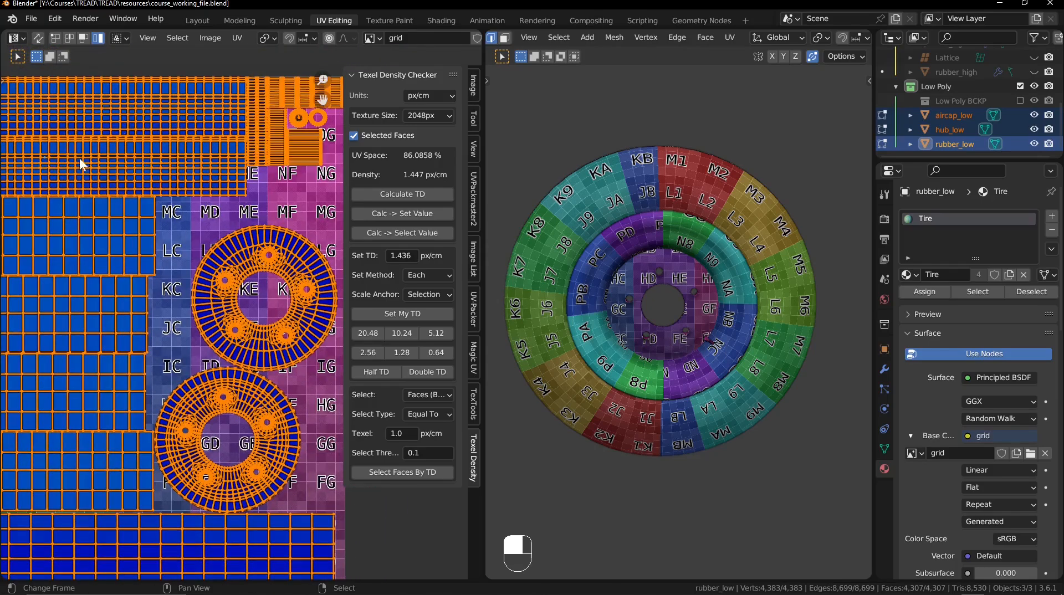
pyautogui.moveTo(145, 495); pyautogui.dragTo(103, 333, button='middle')
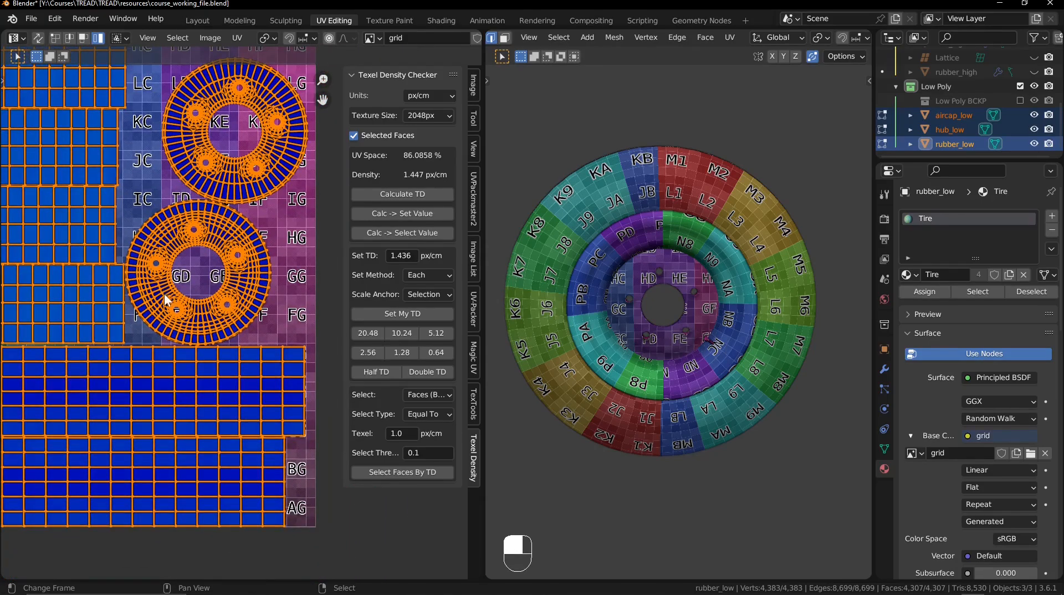
pyautogui.moveTo(147, 269); pyautogui.dragTo(138, 442, button='middle')
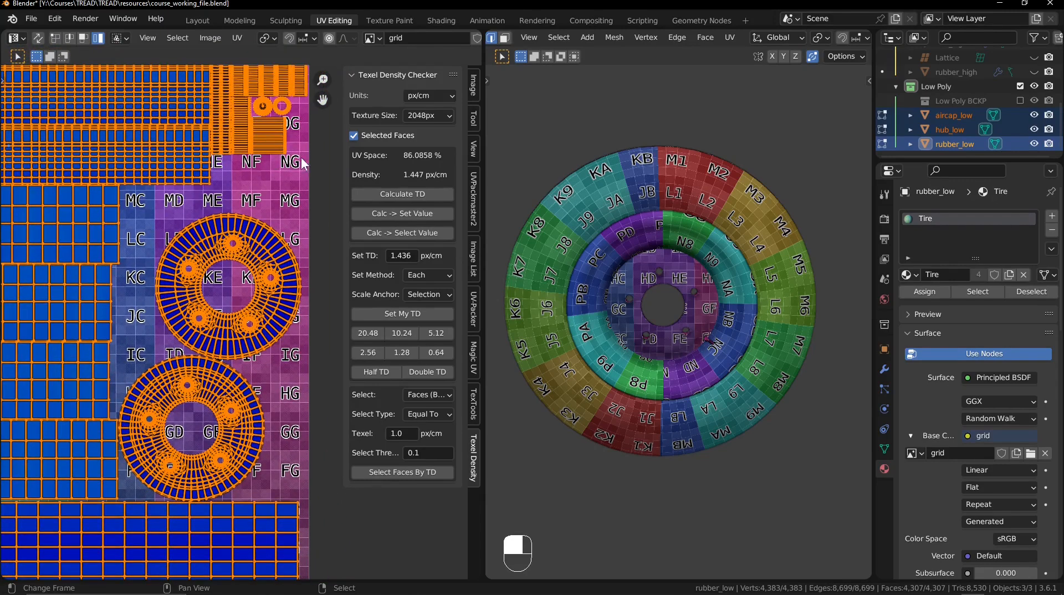
# Examine the packed UV tile as a whole and check the grid texture's scale and distortion across the tire and hub surfaces.
pyautogui.scroll(-3, 266, 474)
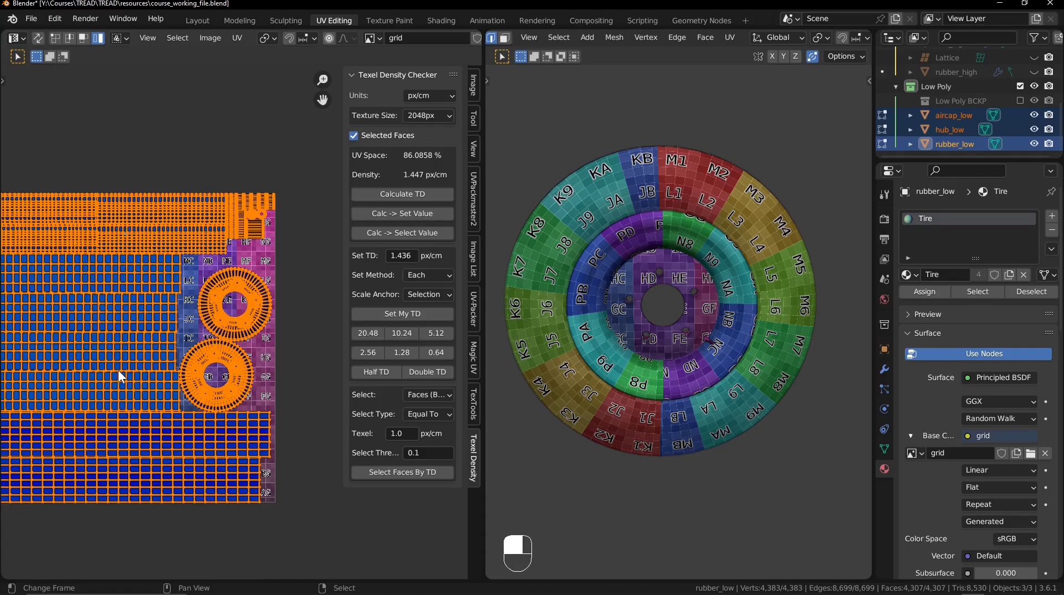
pyautogui.moveTo(116, 367); pyautogui.dragTo(171, 359, button='middle')
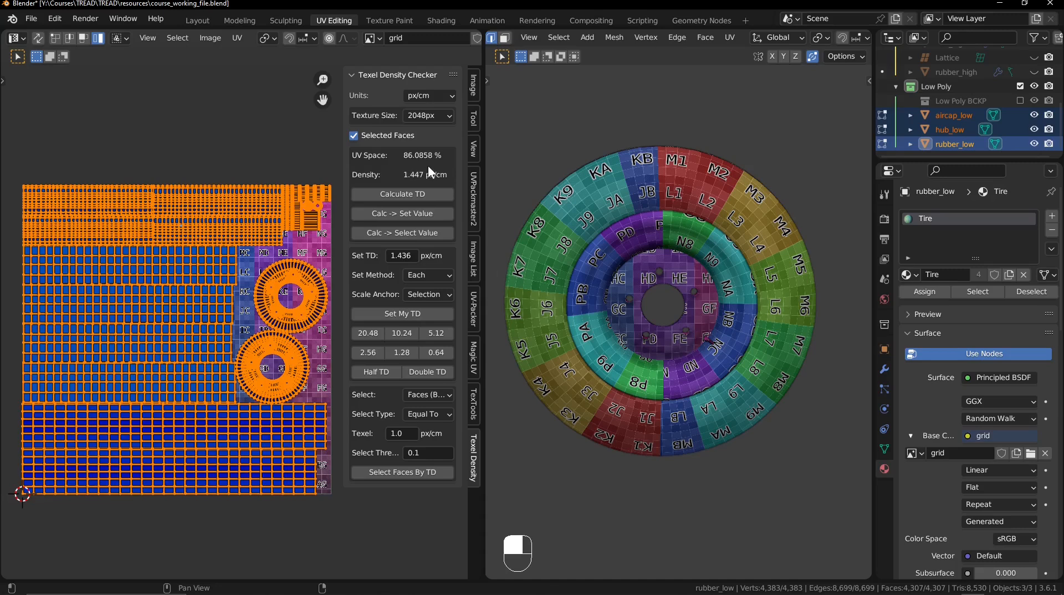
pyautogui.moveTo(637, 293); pyautogui.dragTo(674, 305, button='middle')
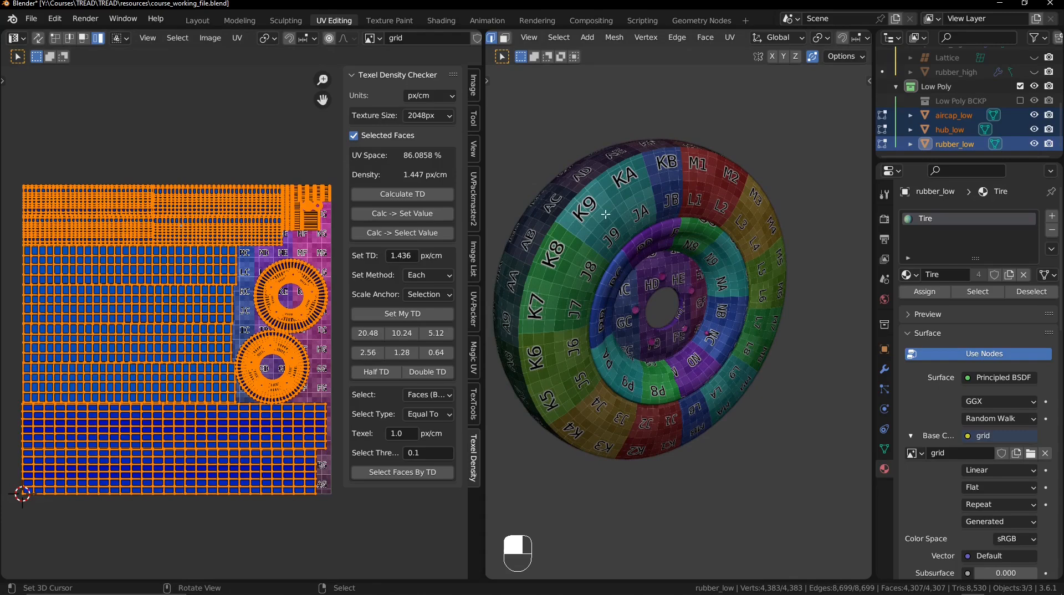
pyautogui.moveTo(733, 382)
pyautogui.mouseDown(button='middle')
pyautogui.moveTo(703, 354)
pyautogui.moveTo(735, 386)
pyautogui.mouseUp(button='middle')
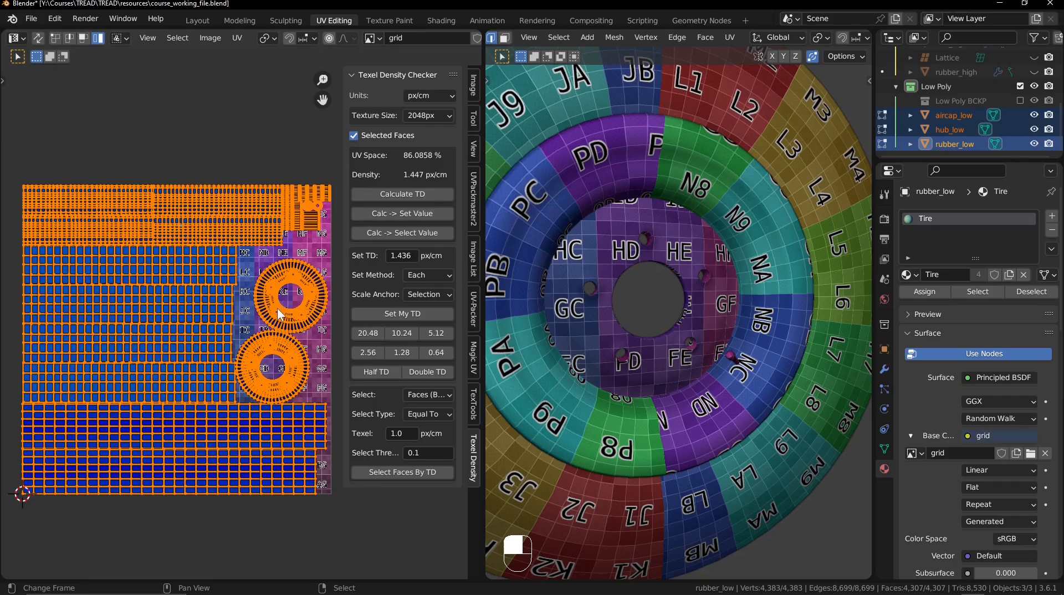
pyautogui.moveTo(259, 294); pyautogui.dragTo(229, 304, button='middle')
pyautogui.moveTo(662, 327); pyautogui.dragTo(602, 321, button='middle')
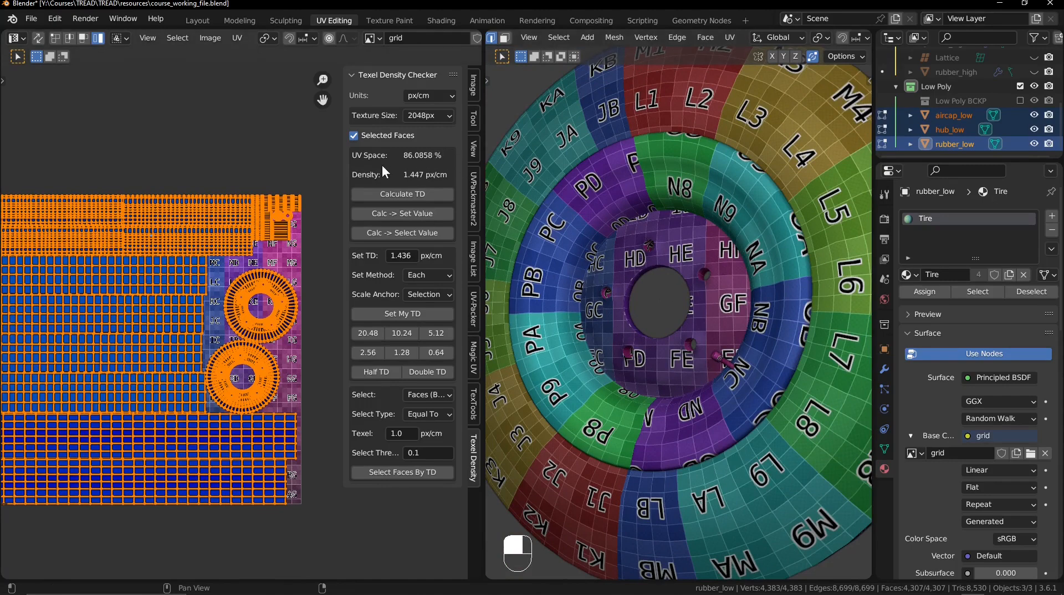
pyautogui.keyDown('ctrl'); pyautogui.moveTo(241, 170); pyautogui.dragTo(247, 195, button='middle'); pyautogui.keyUp('ctrl')
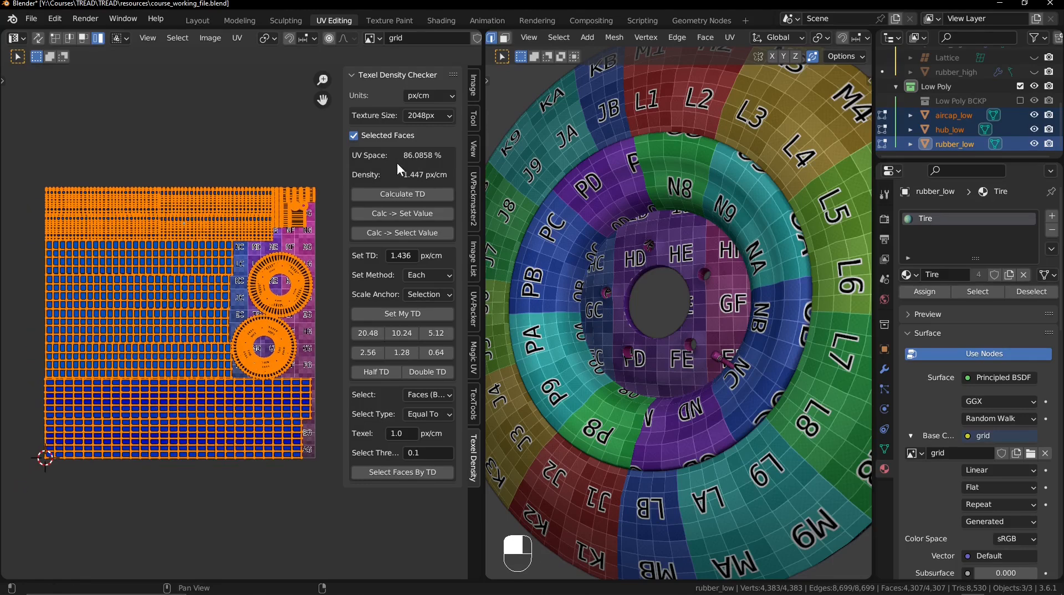